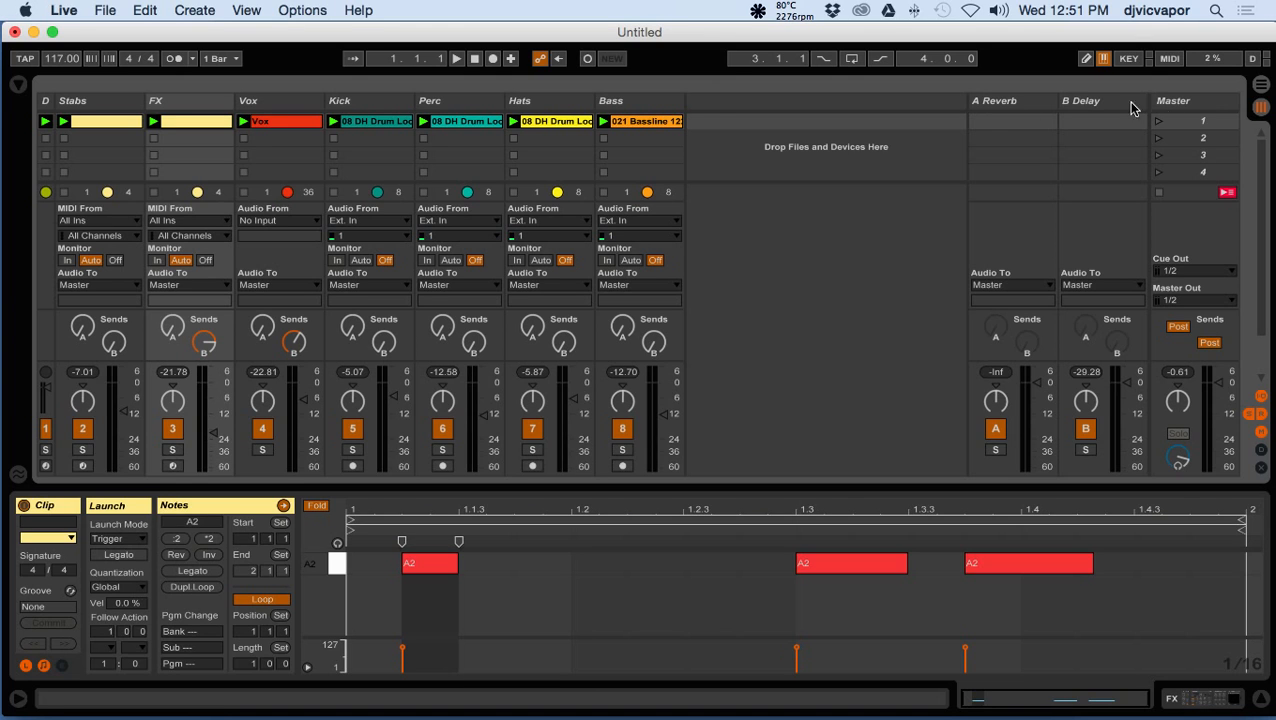
- Launch scene 1 and silence track 1 by stopping its clip and deactivating the track
left_click(1157, 123)
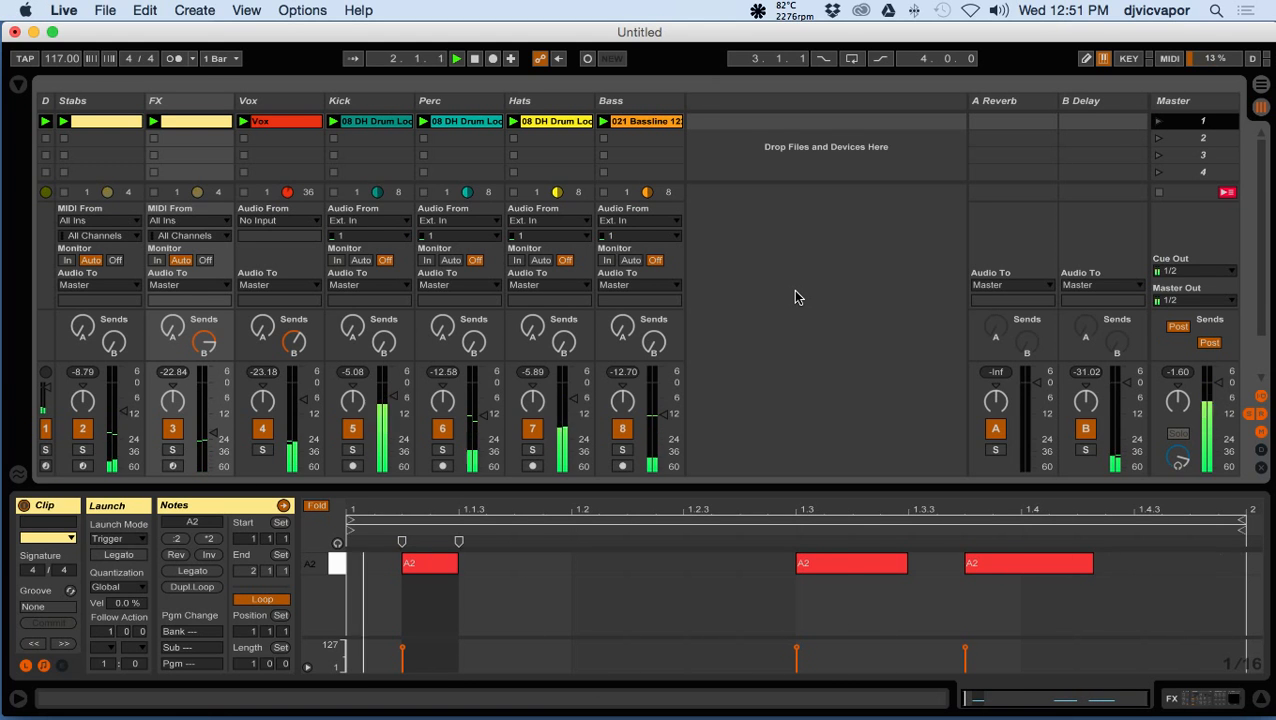
left_click(45, 173)
left_click(45, 428)
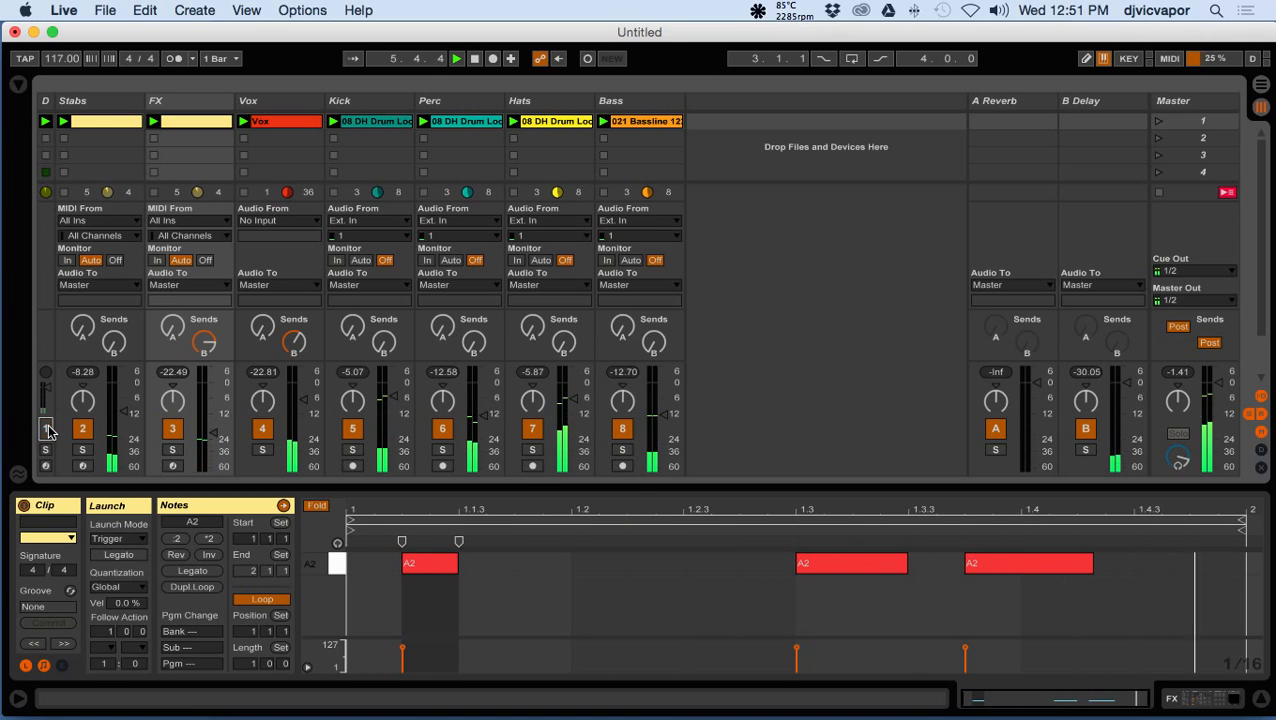
- Solo the Stabs track and show its device chain
left_click(81, 450)
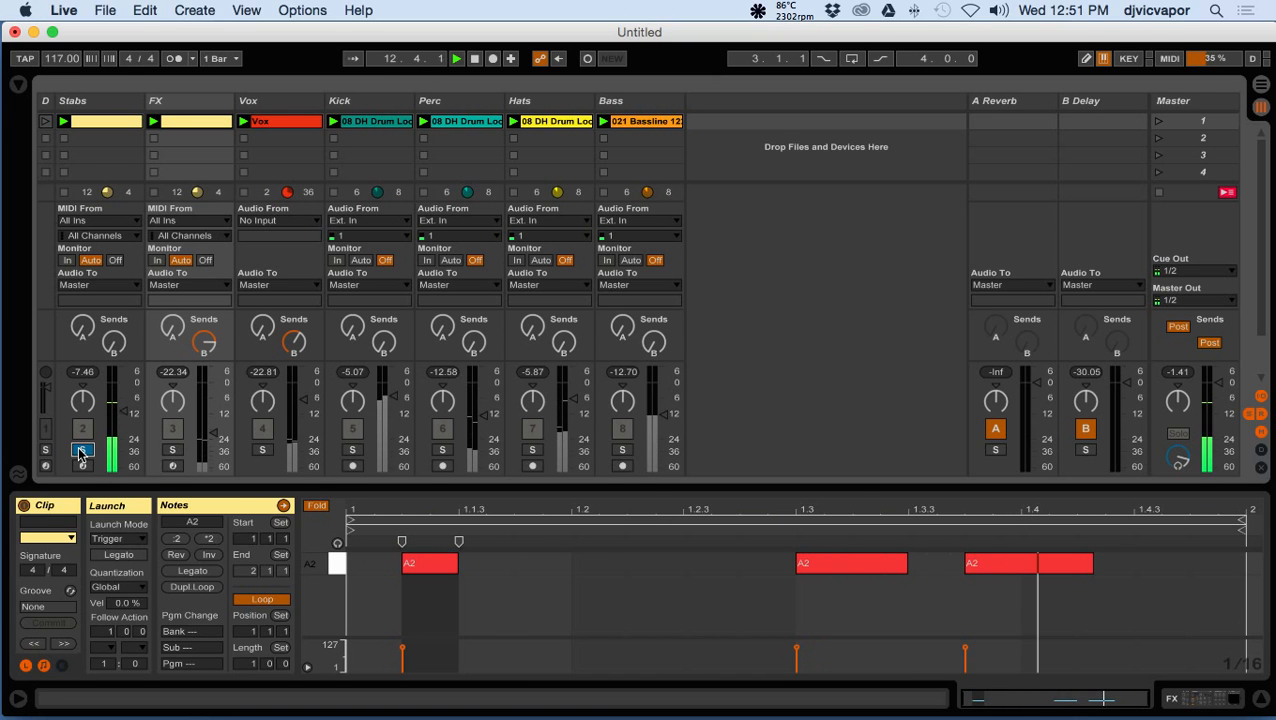
left_click(80, 451)
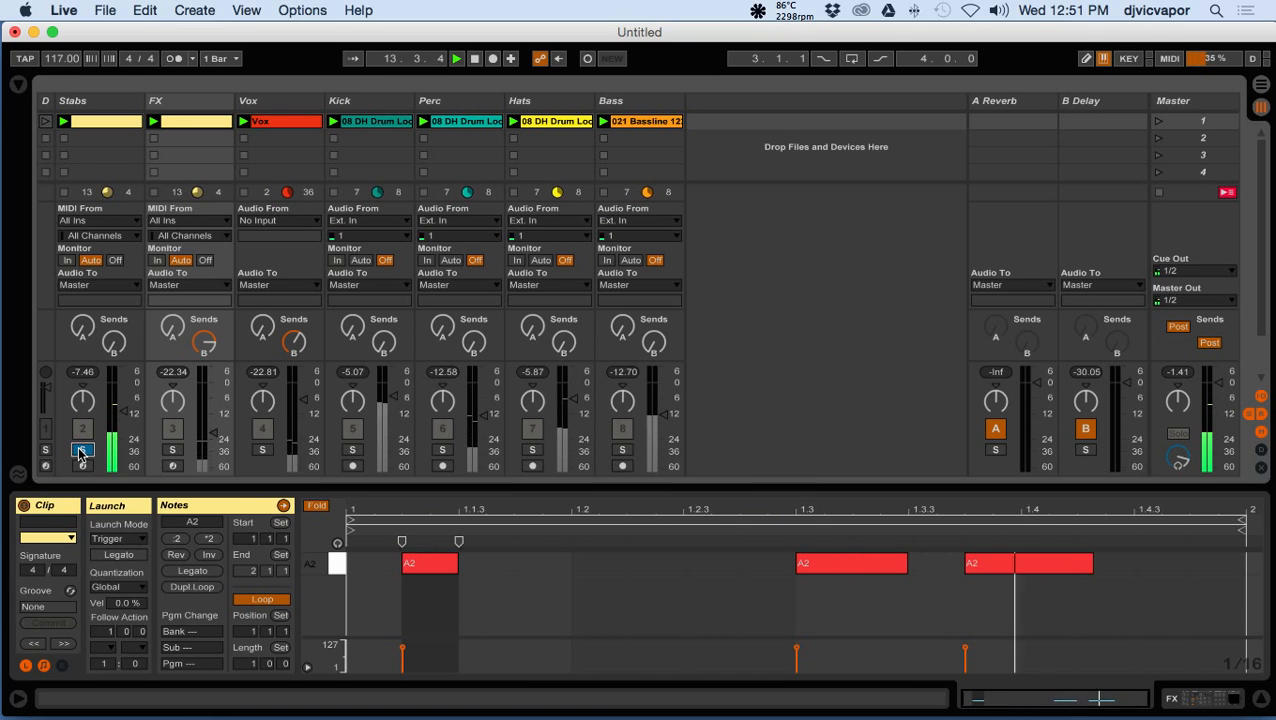
double_click(96, 102)
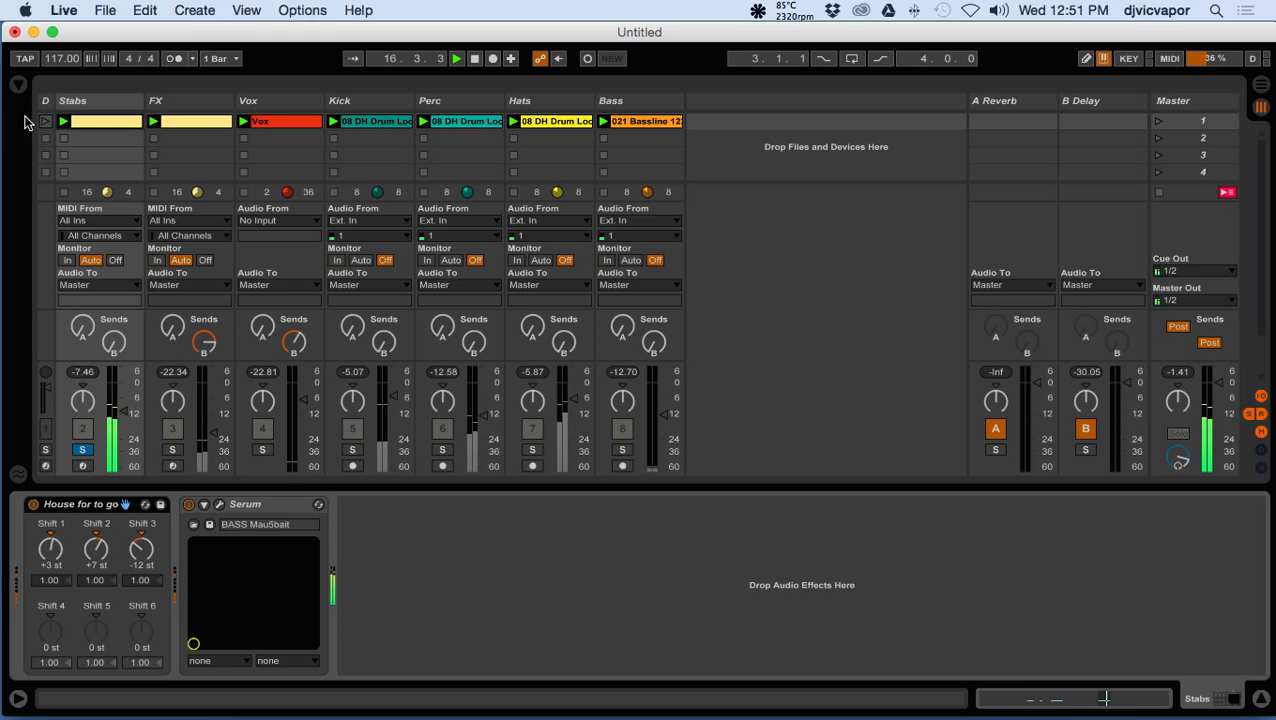
- Add an EQ Eight from the audio effects library after Serum on the Stabs track
left_click(18, 86)
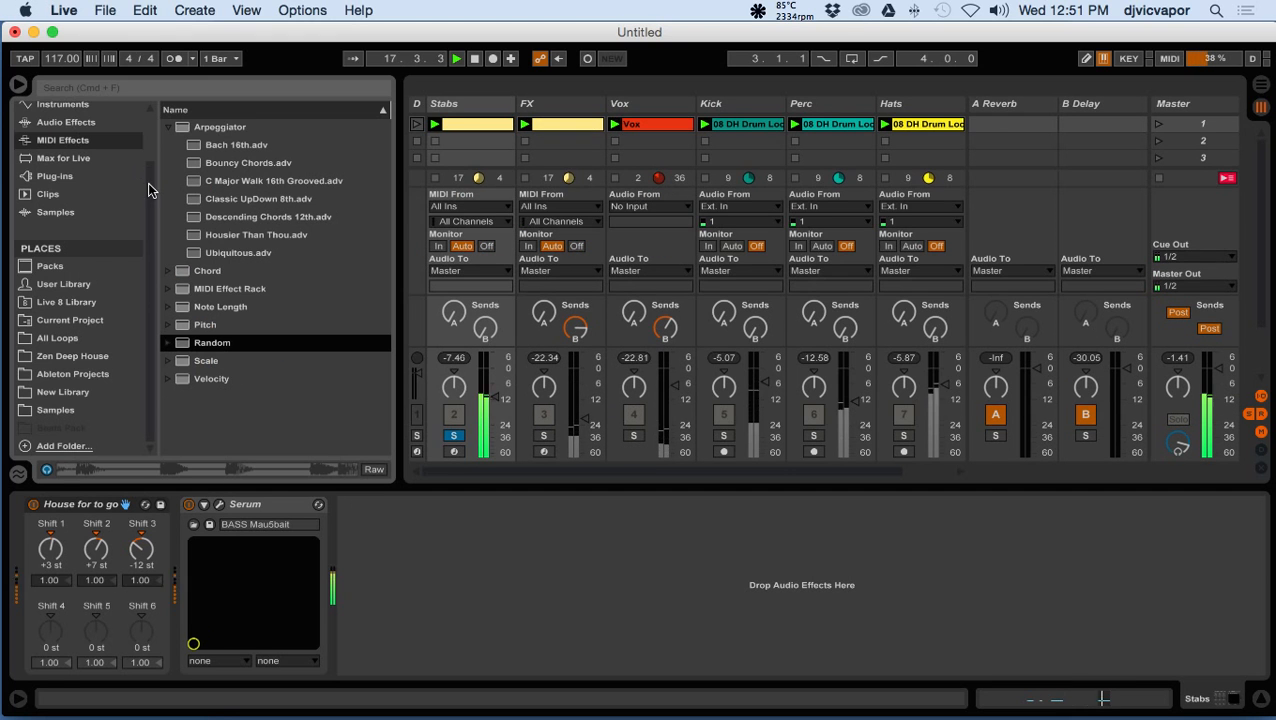
scroll(82, 230, "up", 3)
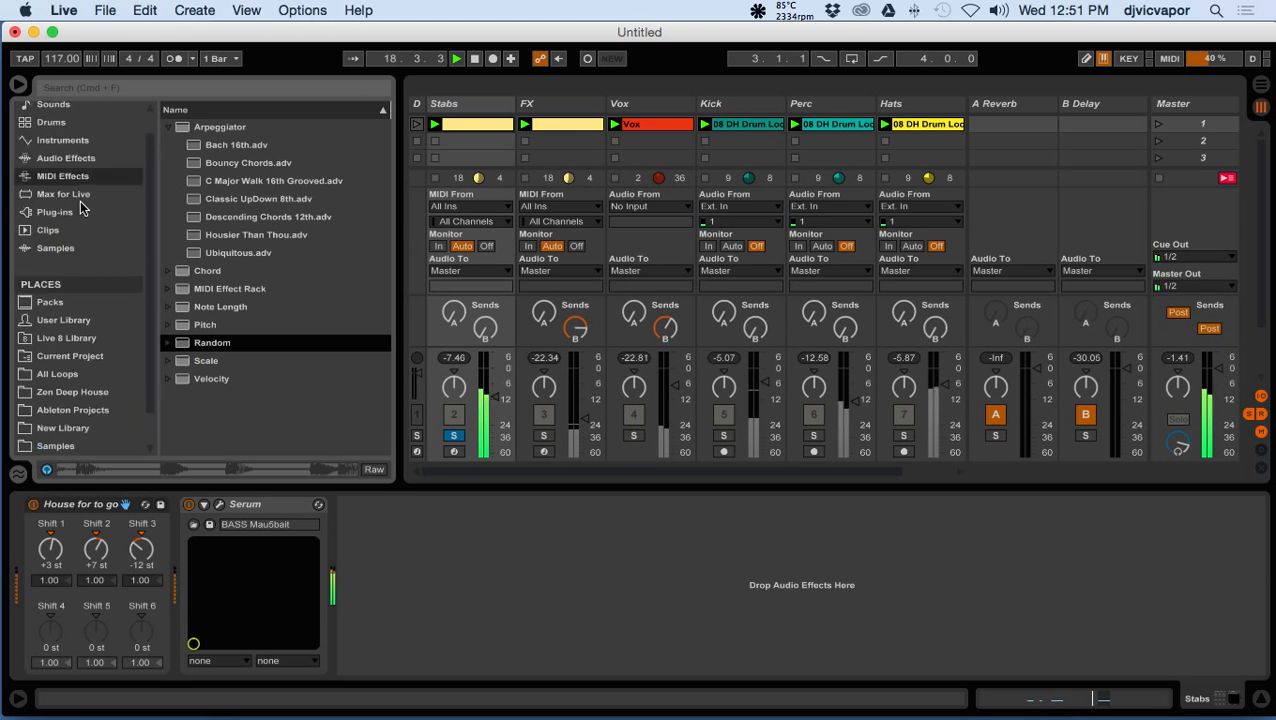
left_click(70, 180)
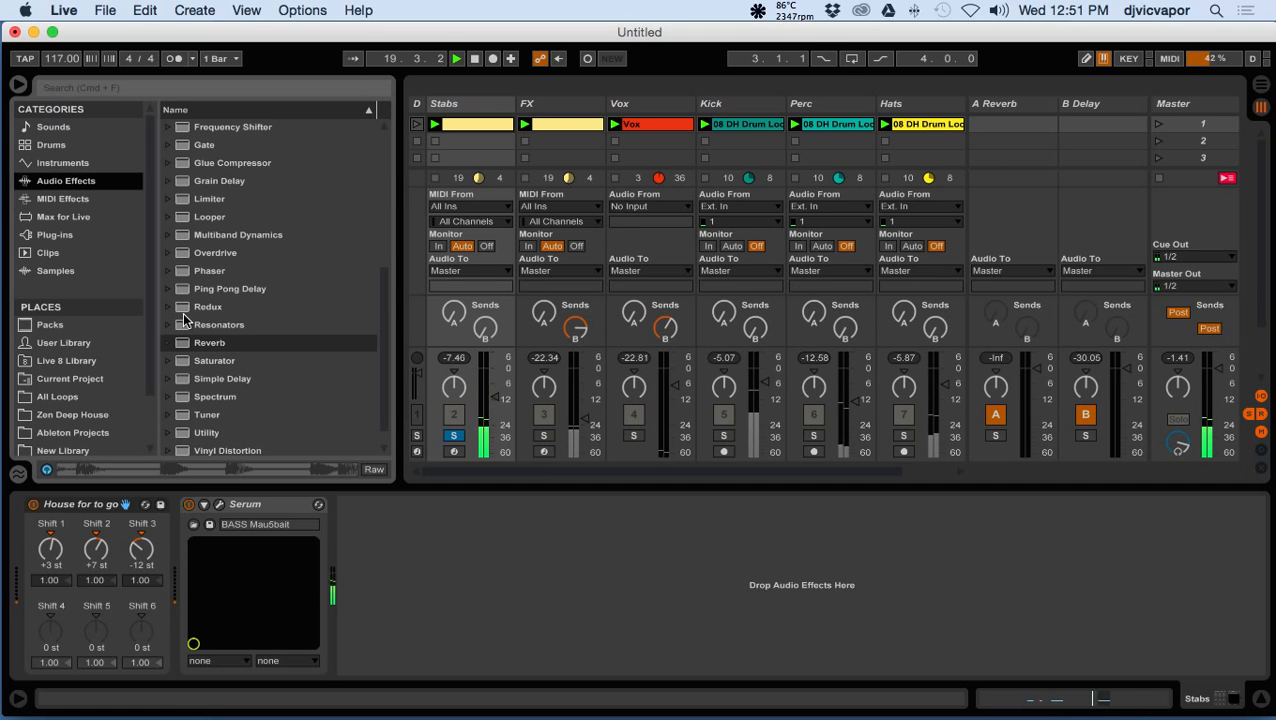
scroll(176, 341, "up", 5)
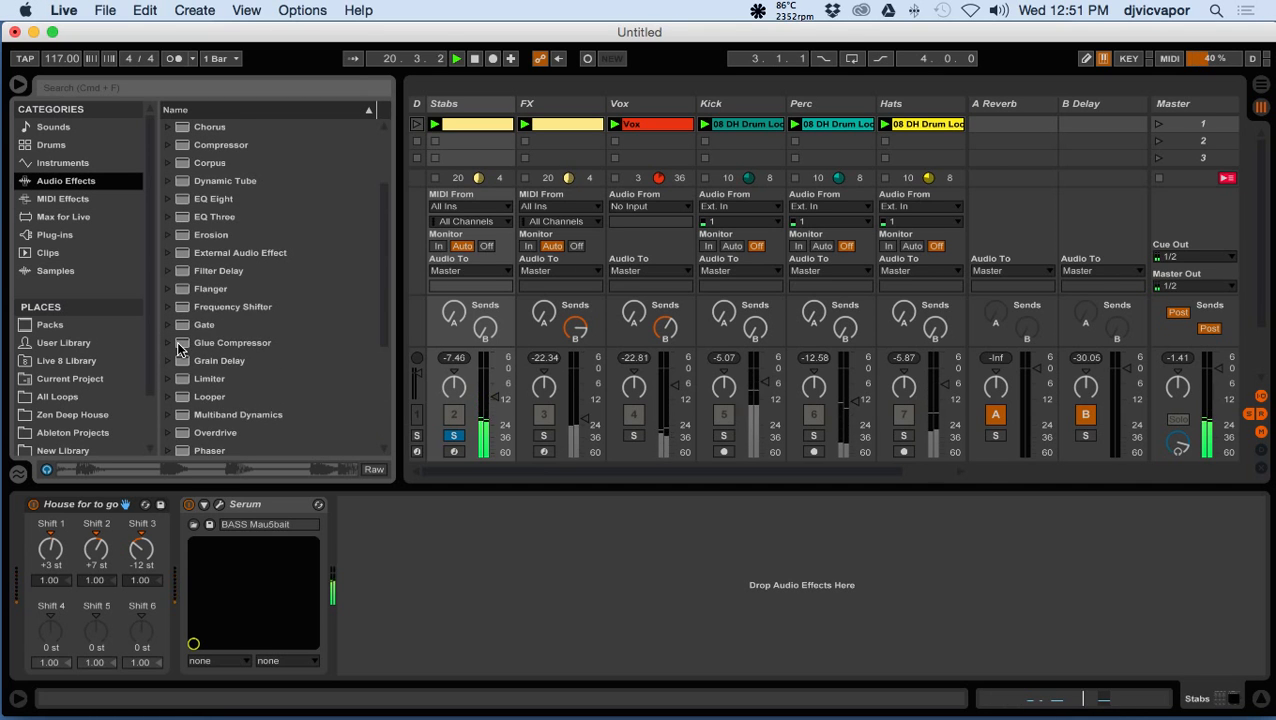
scroll(176, 341, "up", 1)
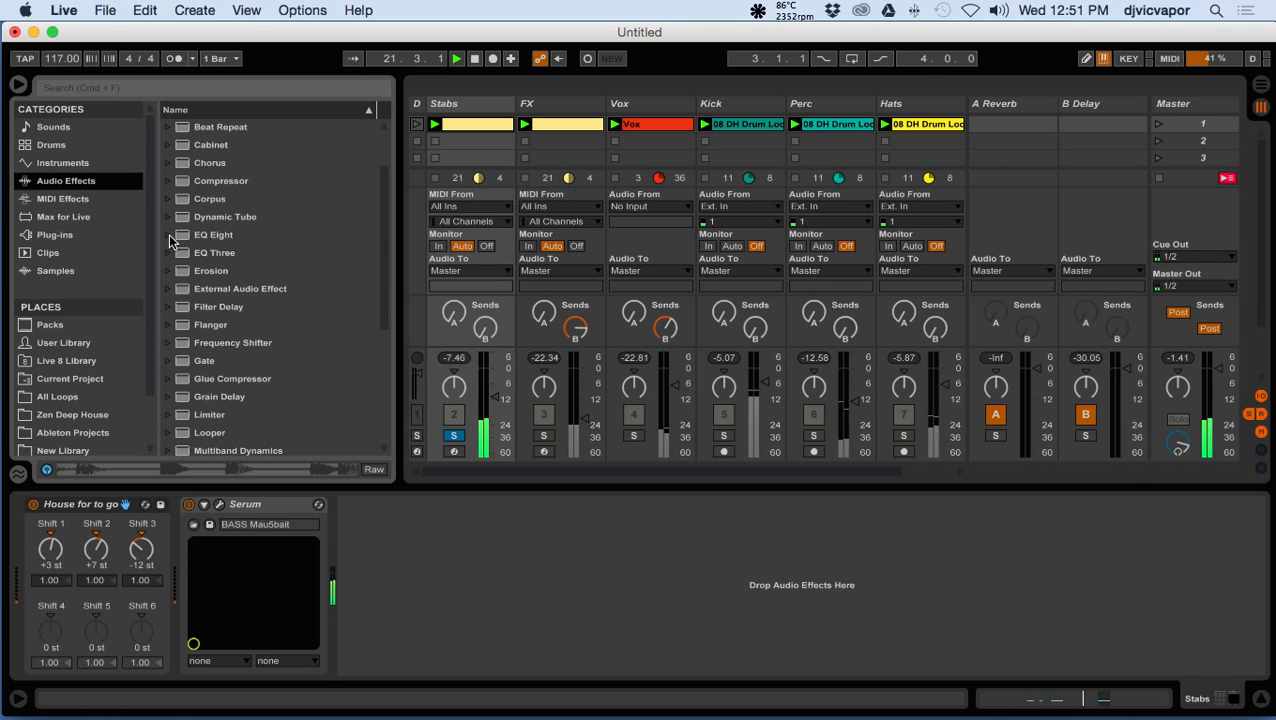
left_click_drag(196, 236, 398, 582)
- Set EQ Eight band 1 to a low-cut filter at 100 Hz and enable the band 8 high-cut filter
left_click(391, 576)
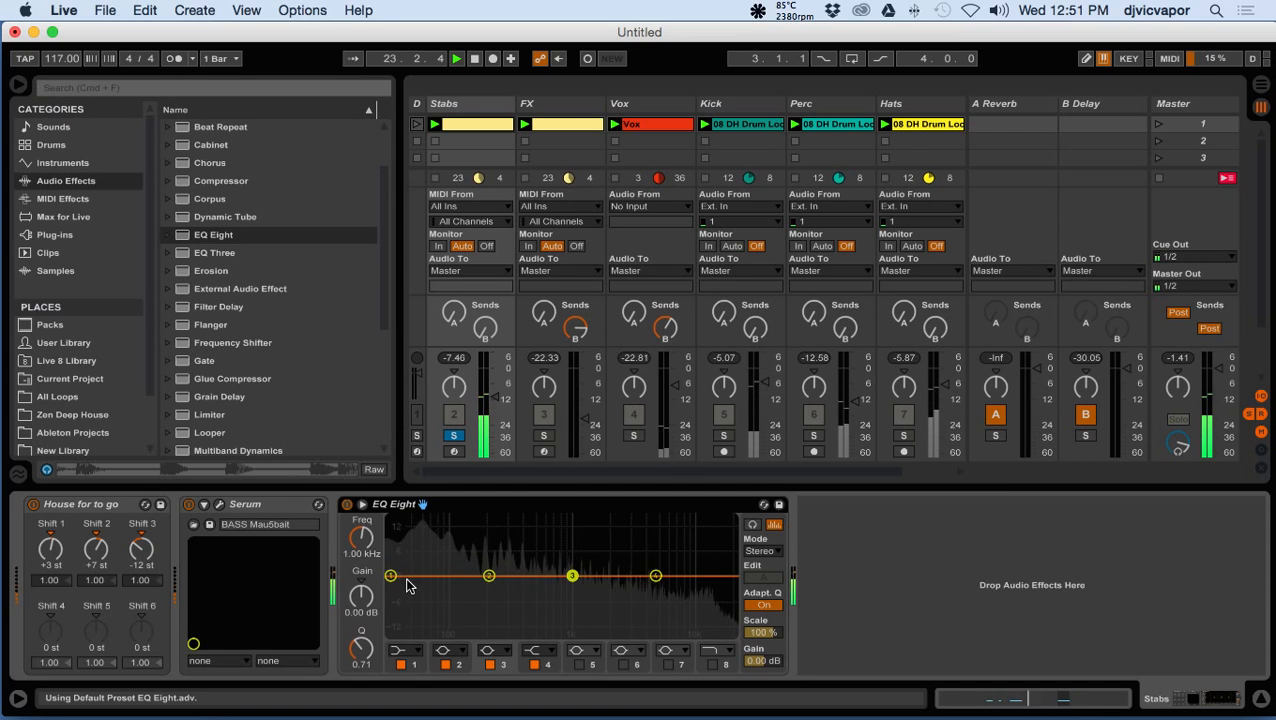
left_click(411, 651)
left_click(400, 551)
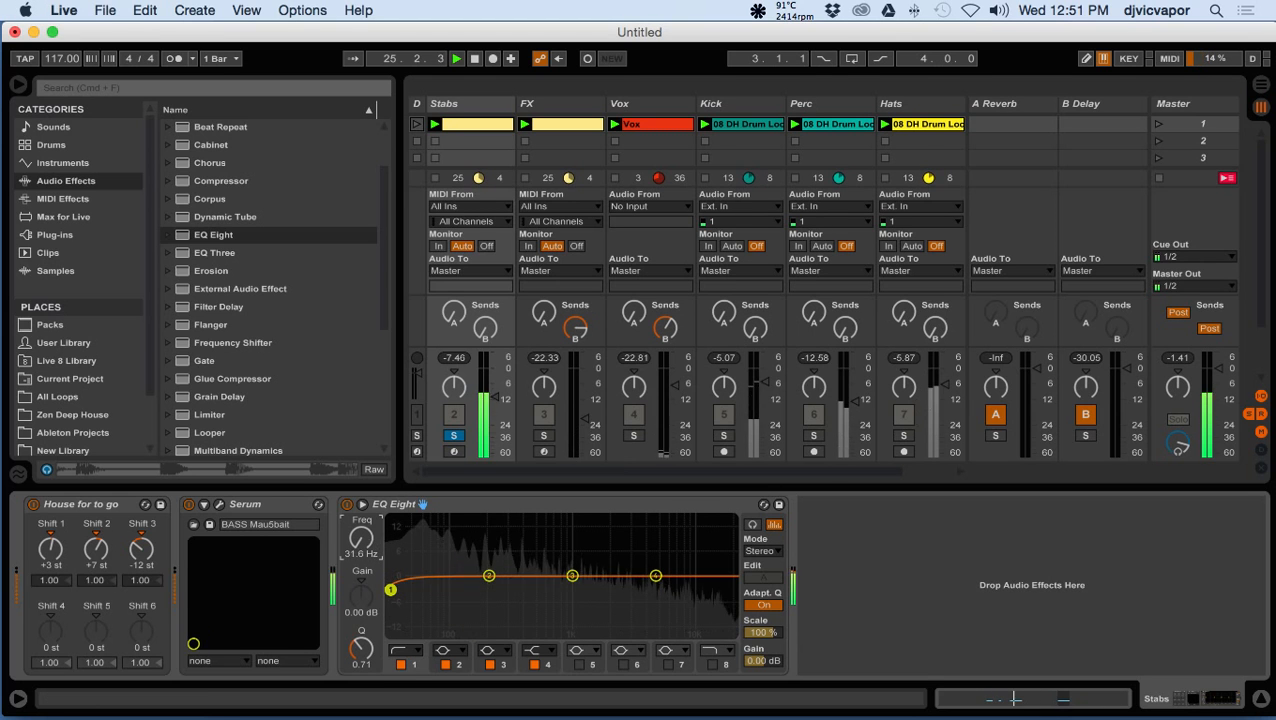
mouse_move(373, 551)
left_mouse_down()
mouse_move(373, 517)
mouse_move(370, 545)
left_mouse_up()
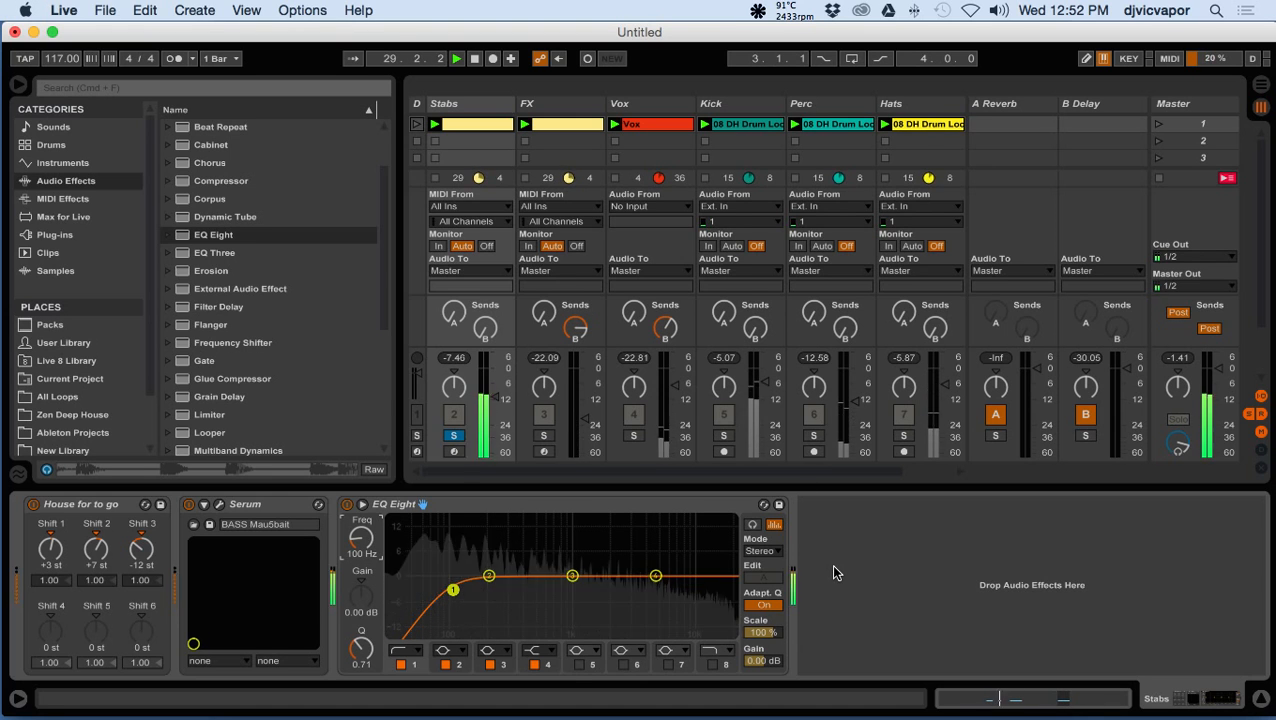
left_click(712, 664)
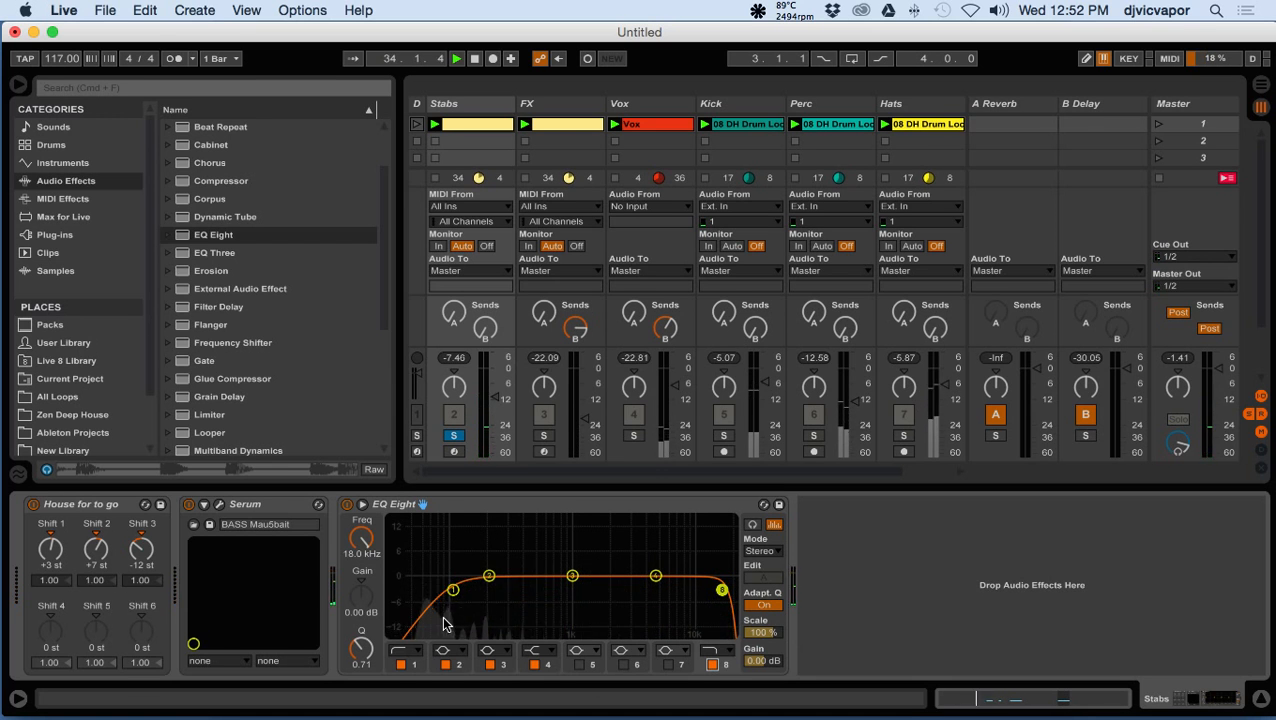
- Compare the Stabs sound with EQ Eight bypassed and active, leaving the EQ switched on
left_click(346, 505)
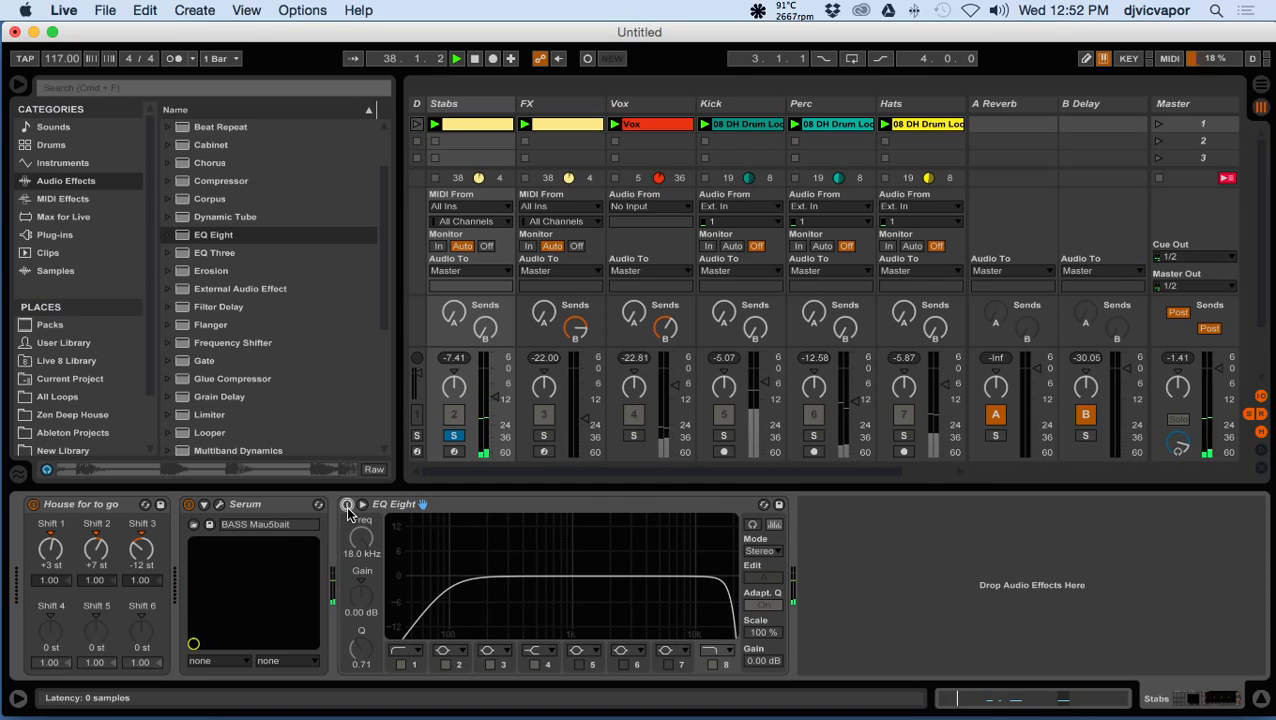
left_click(346, 505)
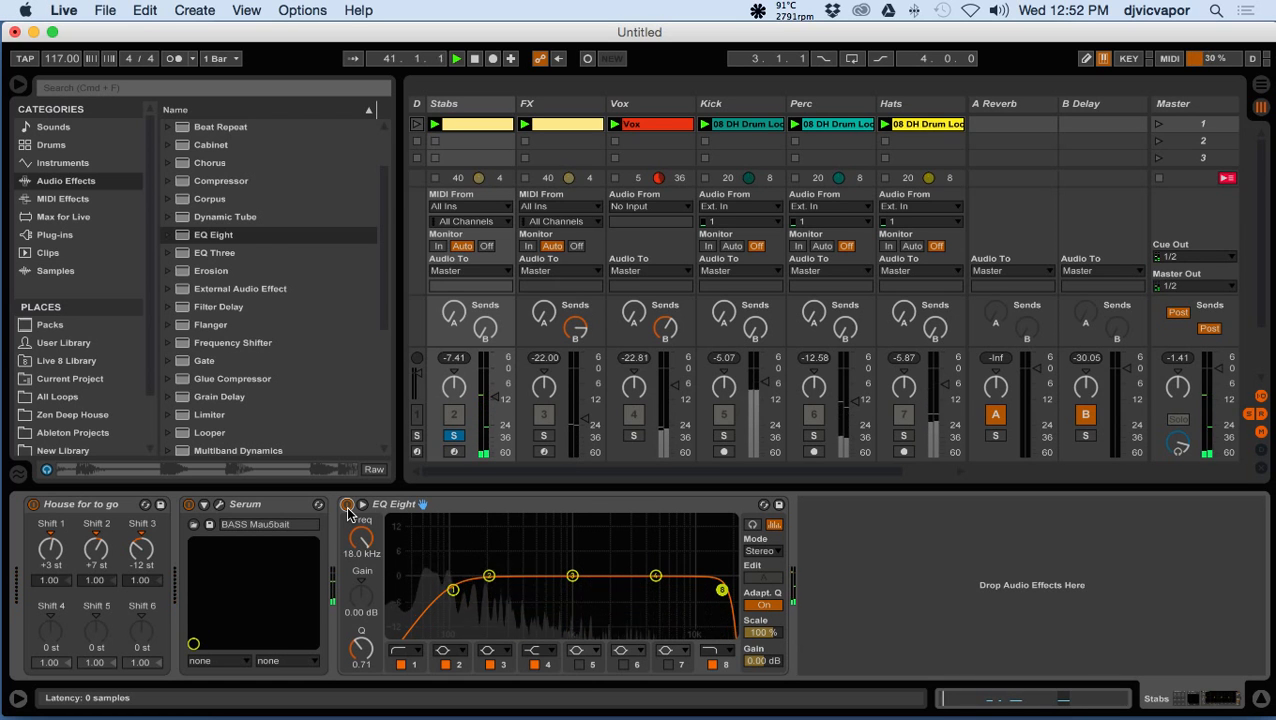
left_click(346, 505)
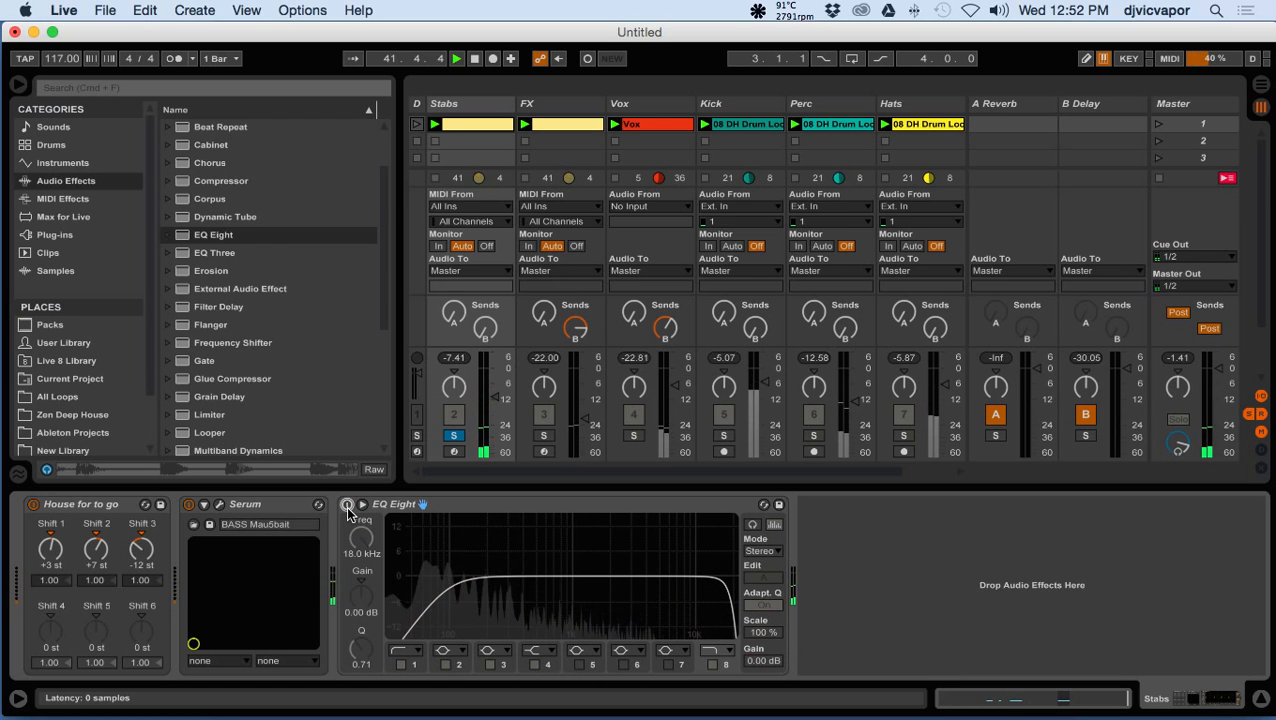
left_click(346, 505)
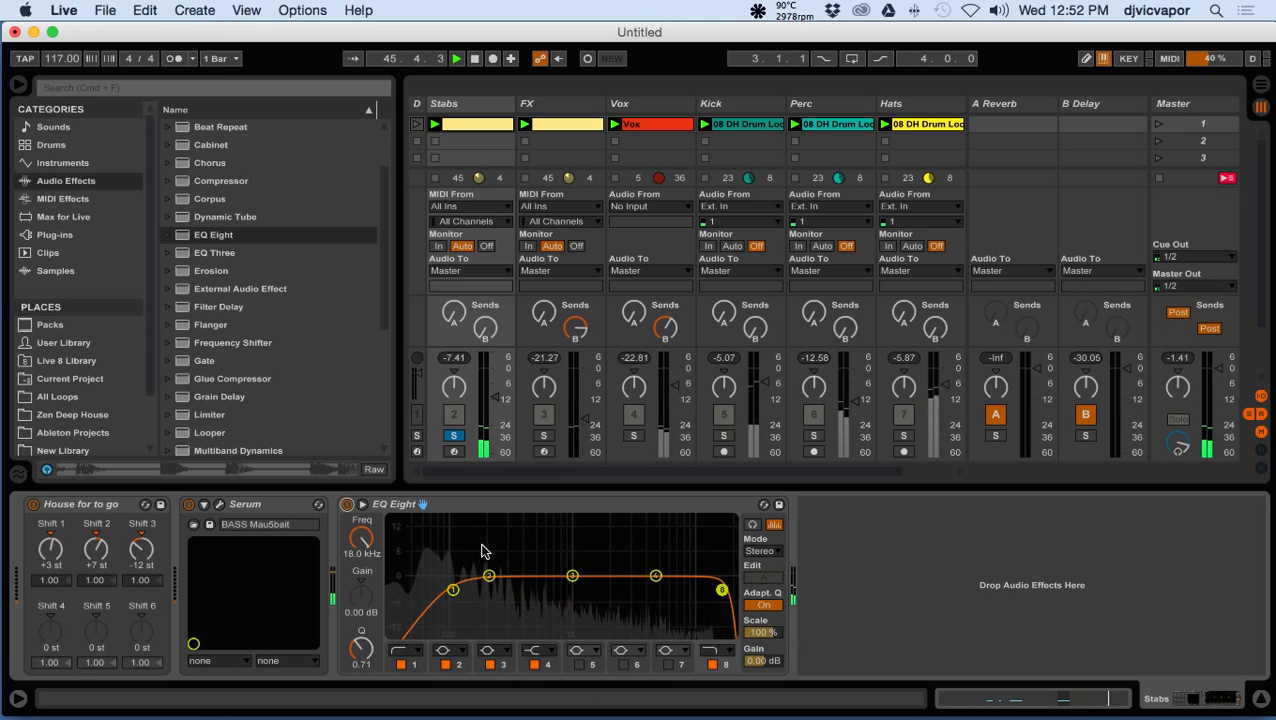
- Lower the band 1 low-cut frequency on the Stabs EQ Eight to 77.0 Hz
left_click(453, 590)
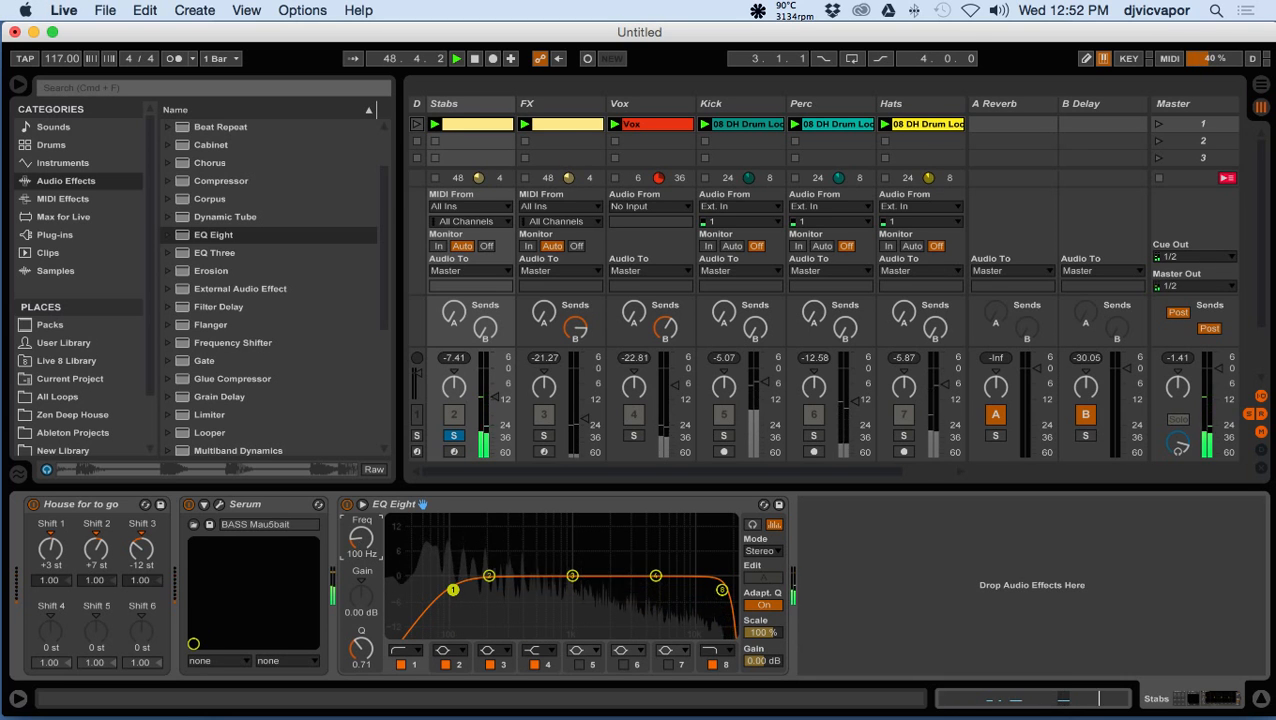
left_click_drag(360, 545, 360, 558)
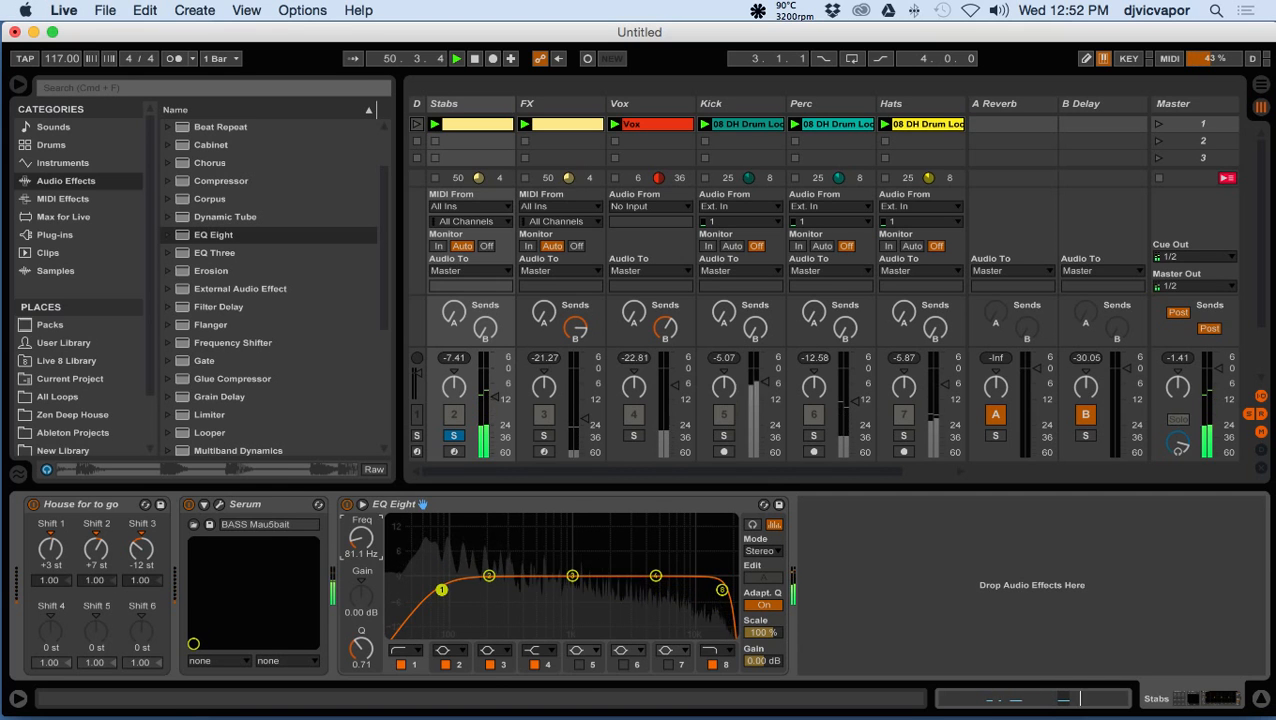
left_click_drag(360, 558, 360, 561)
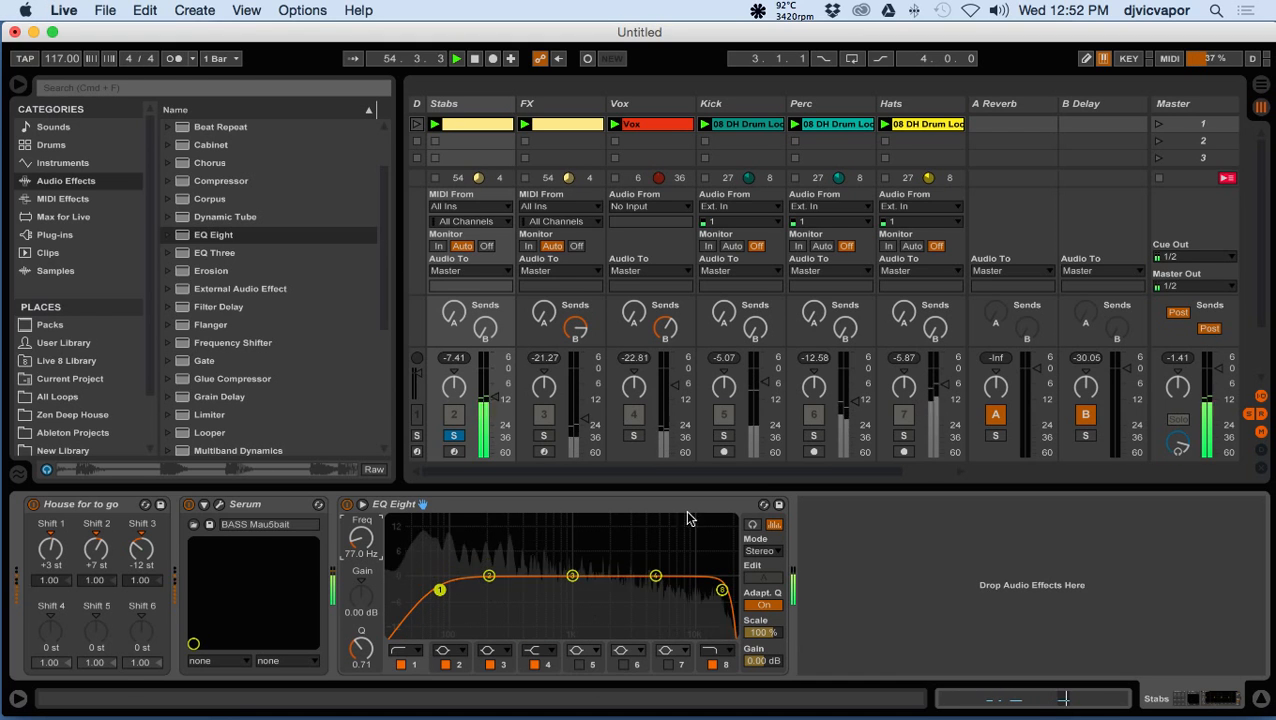
- Solo the FX track instead of Stabs to raise its volume to about -12 dB, and return to the full mix
left_click(453, 436)
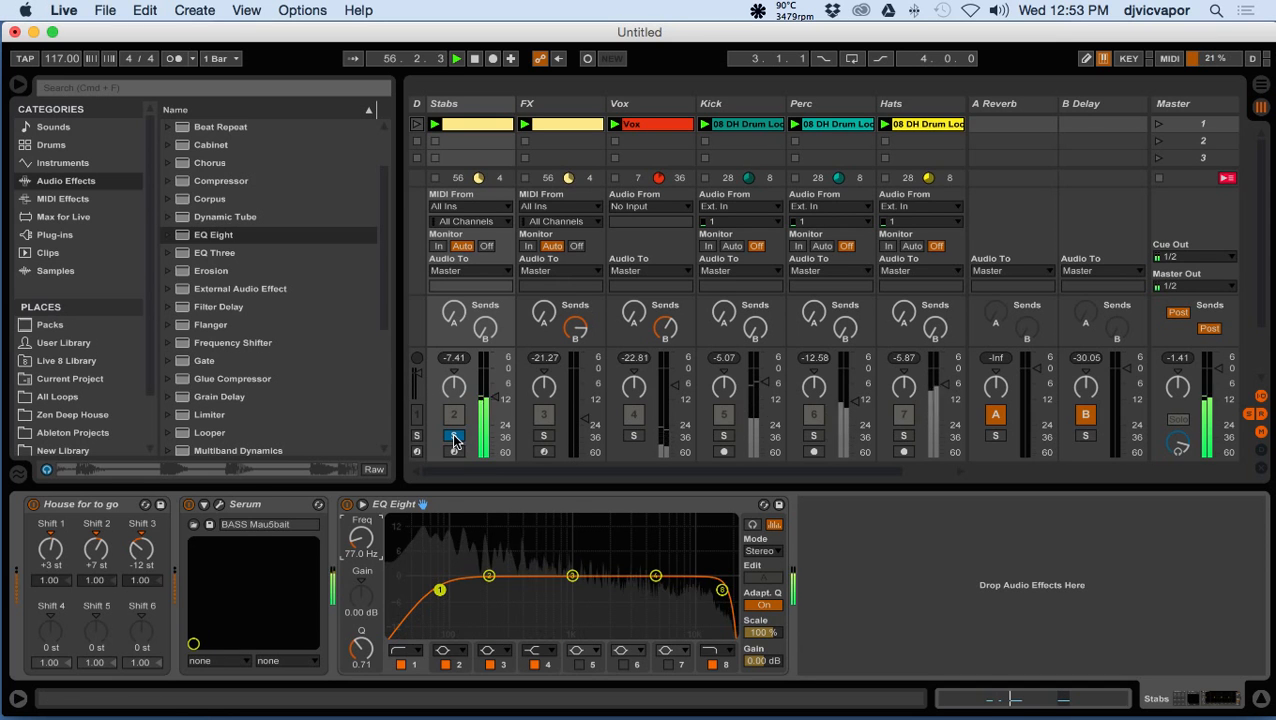
left_click(543, 438)
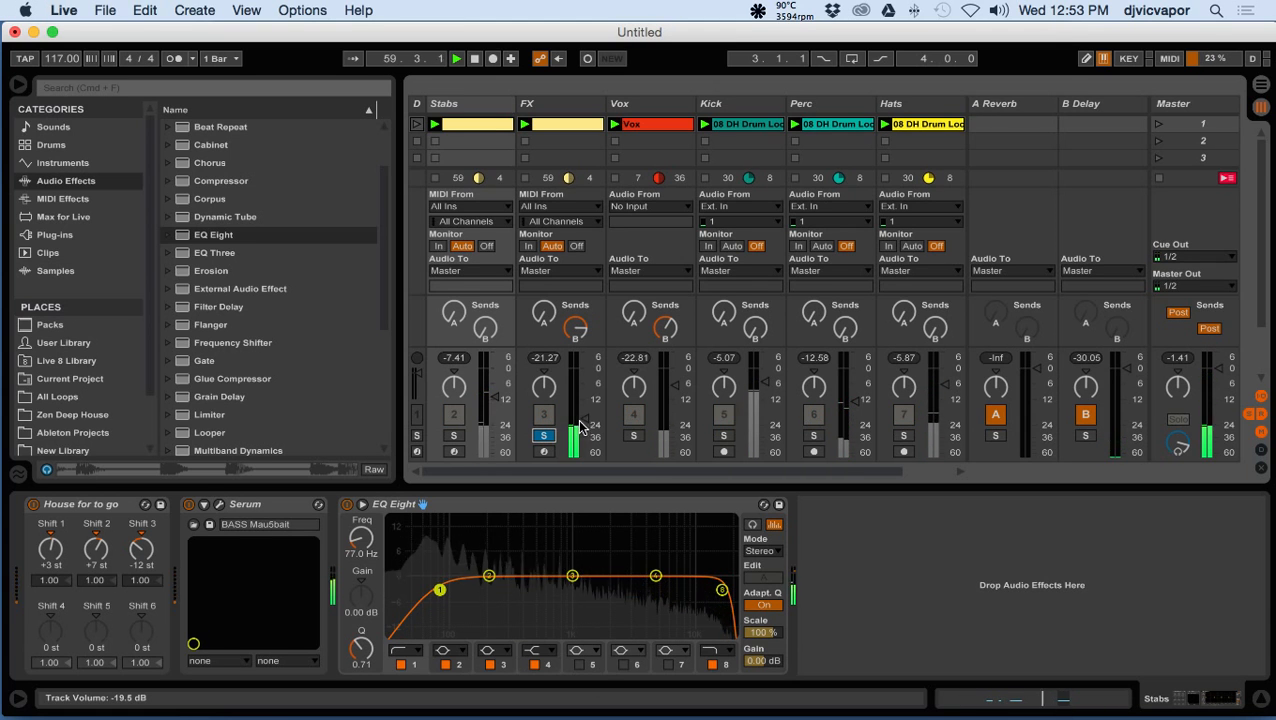
left_click_drag(566, 425, 566, 404)
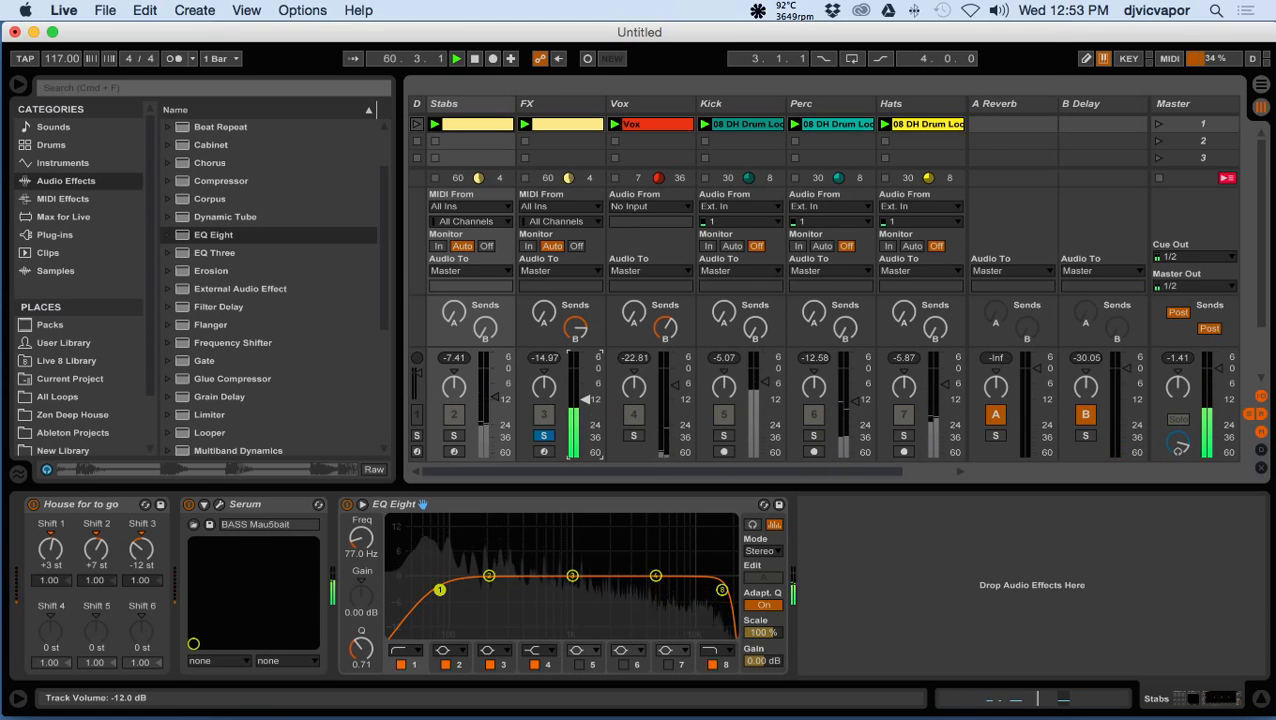
left_click(546, 437)
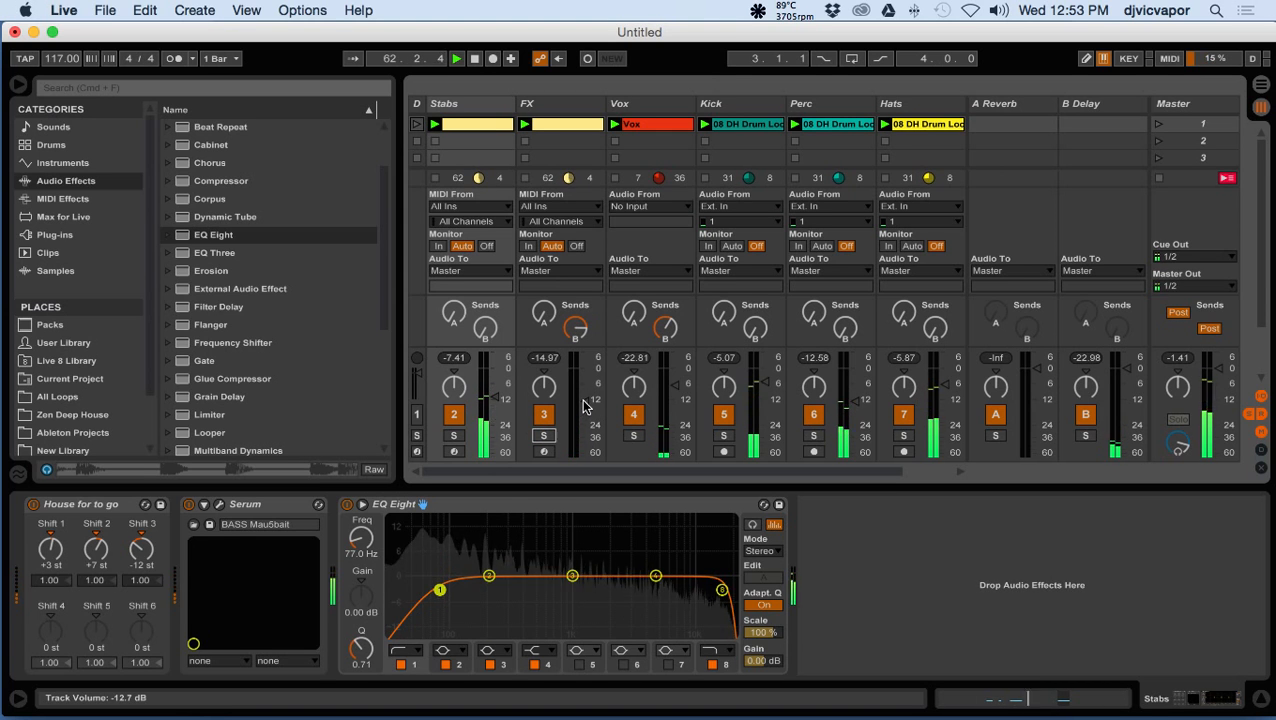
- Solo the FX track and add a Ping Pong Delay after Serum in its device chain
left_click(544, 436)
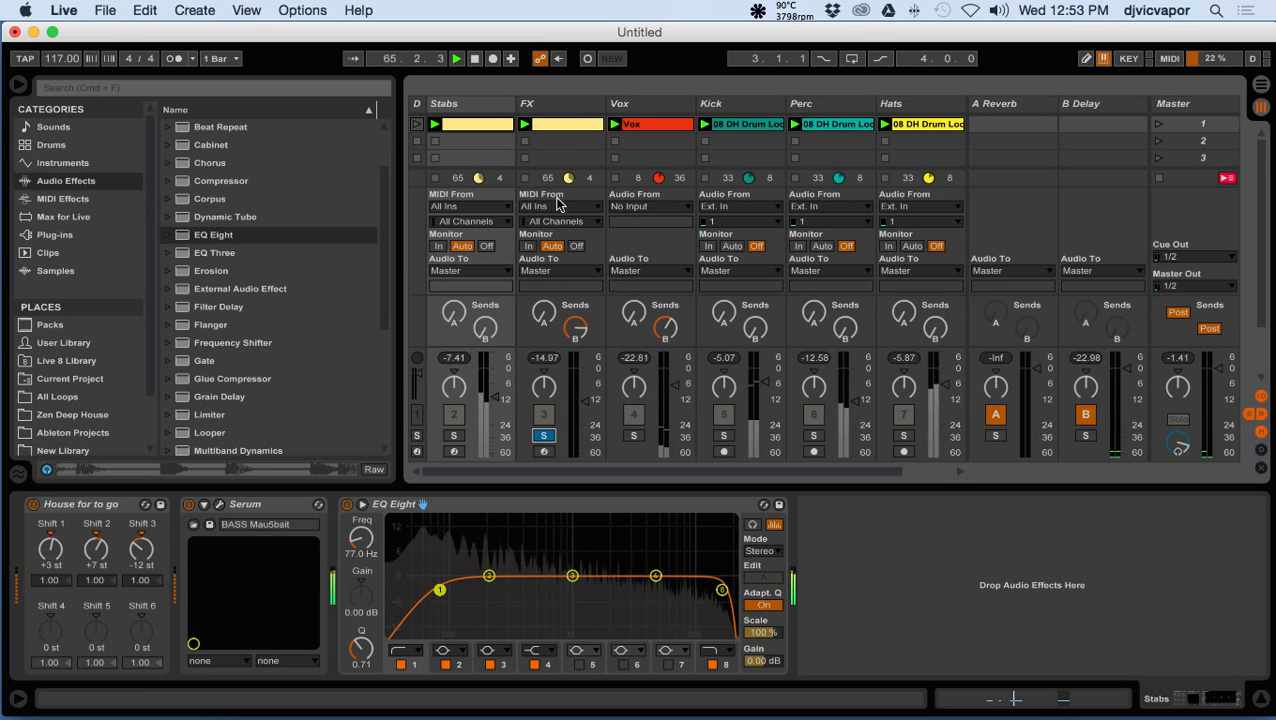
left_click(544, 108)
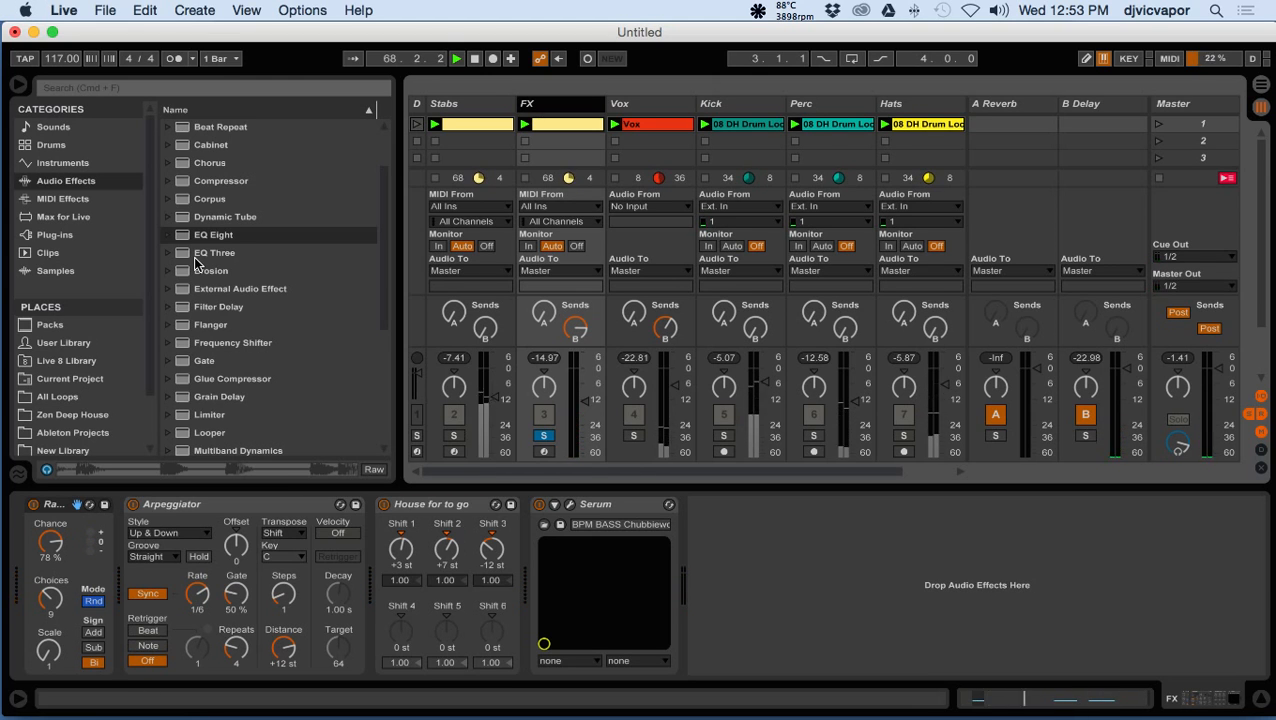
scroll(197, 264, "down", 3)
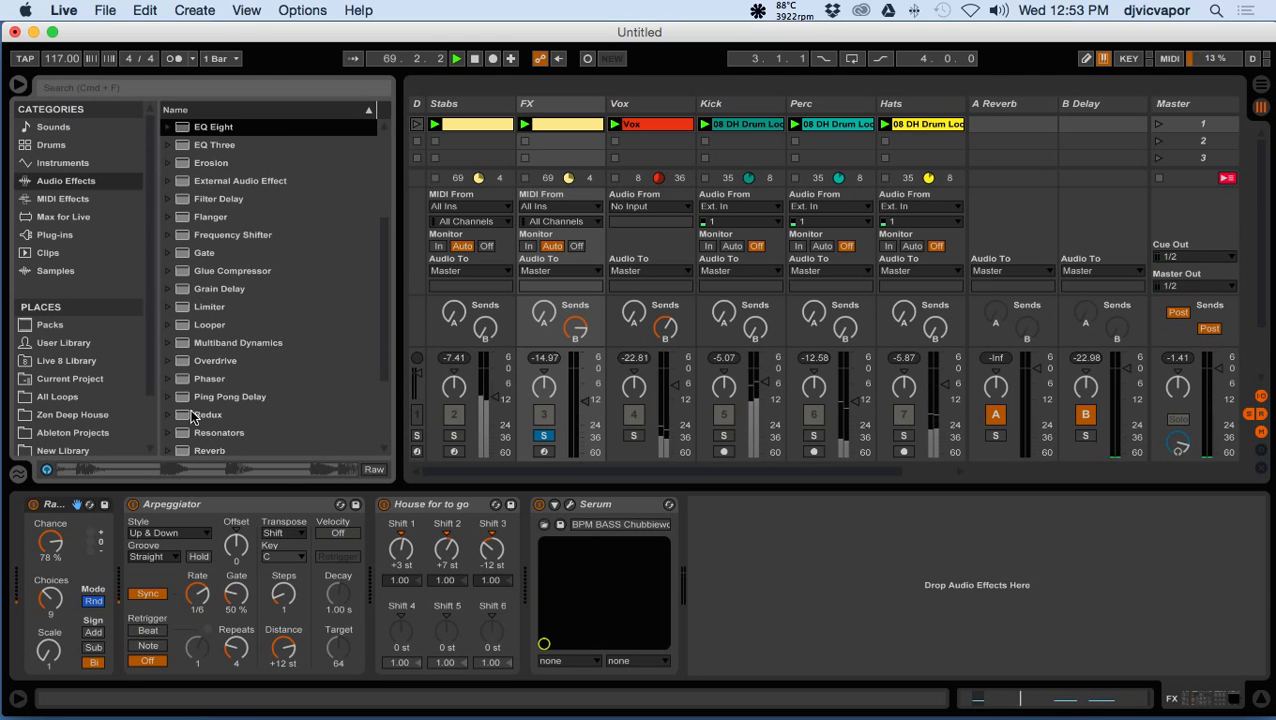
left_click(182, 397)
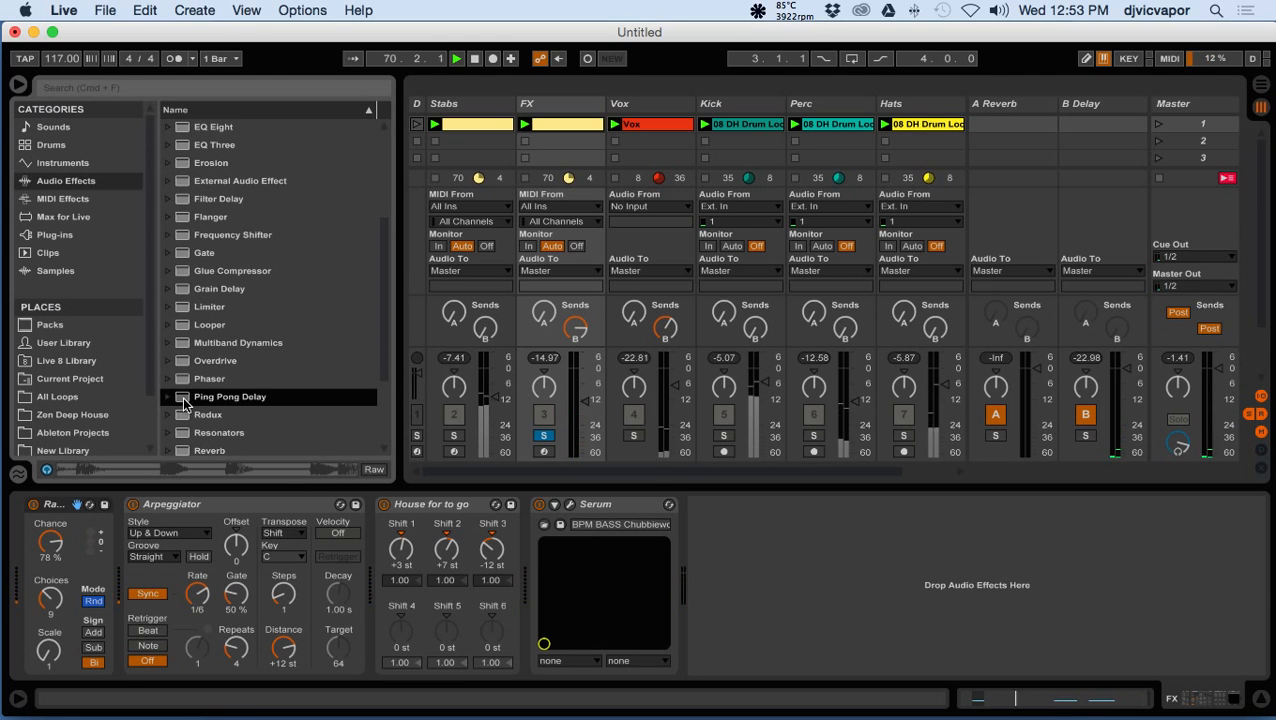
mouse_move(182, 397)
left_mouse_down()
mouse_move(703, 561)
mouse_move(688, 562)
left_mouse_up()
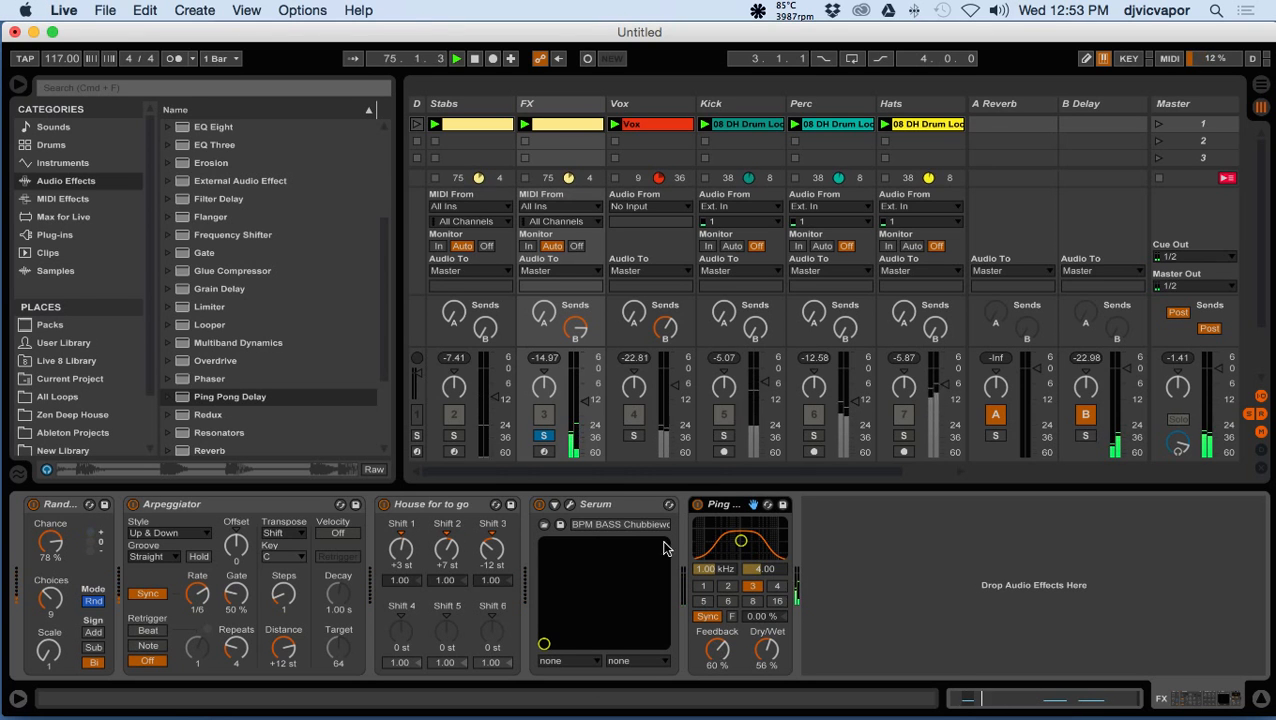
- Take the FX track out of solo and set its volume to -12.0 dB within the full mix
left_click(545, 438)
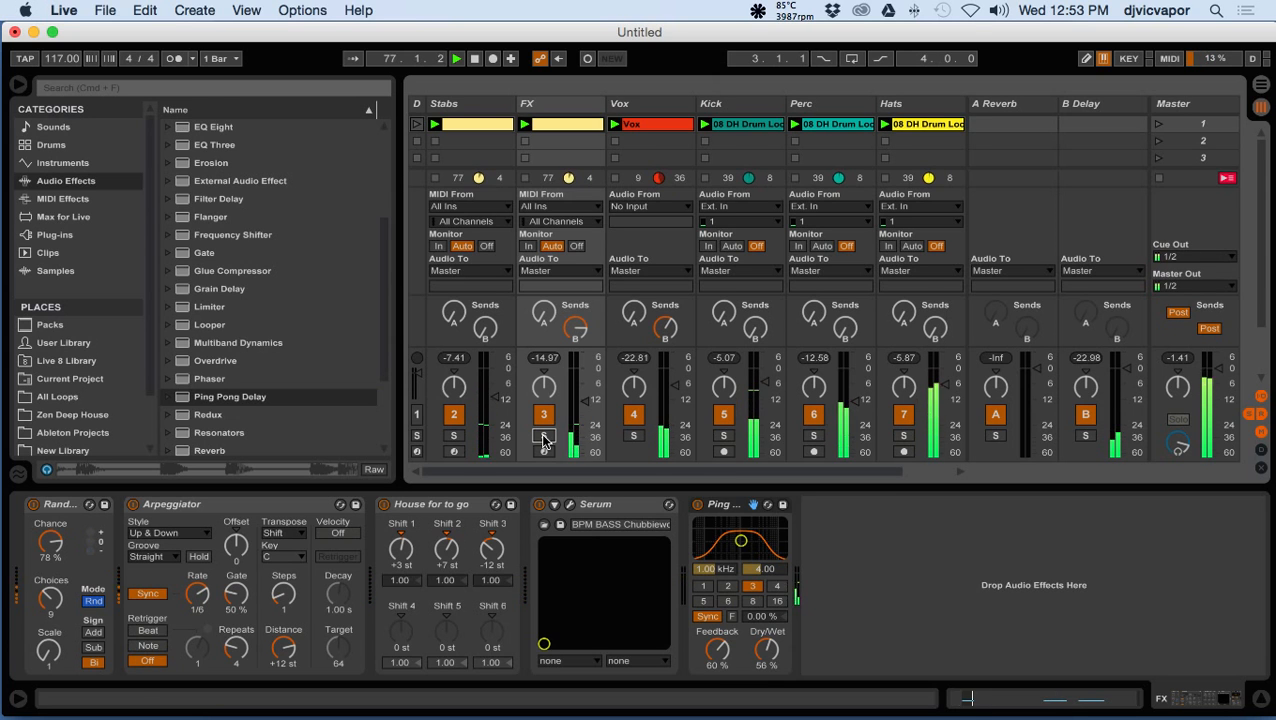
left_click_drag(583, 405, 586, 398)
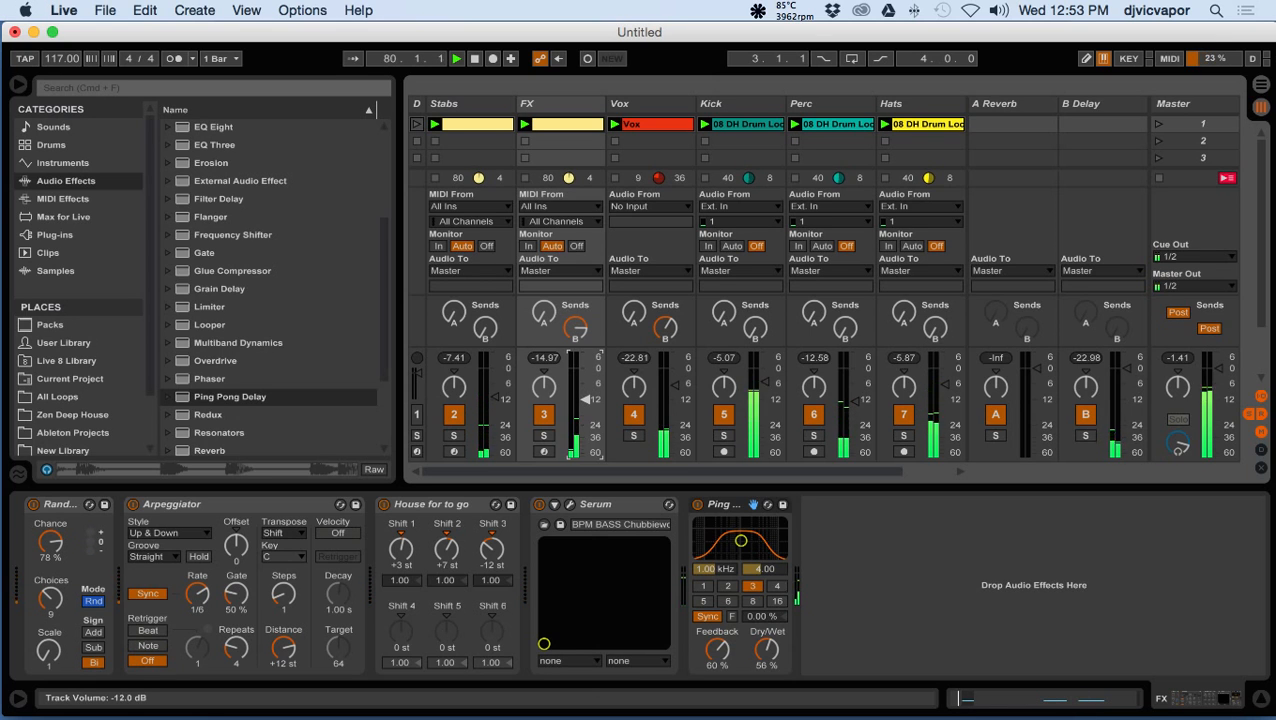
- Compare the FX track in solo and within the full mix, leaving it soloed
left_click(545, 437)
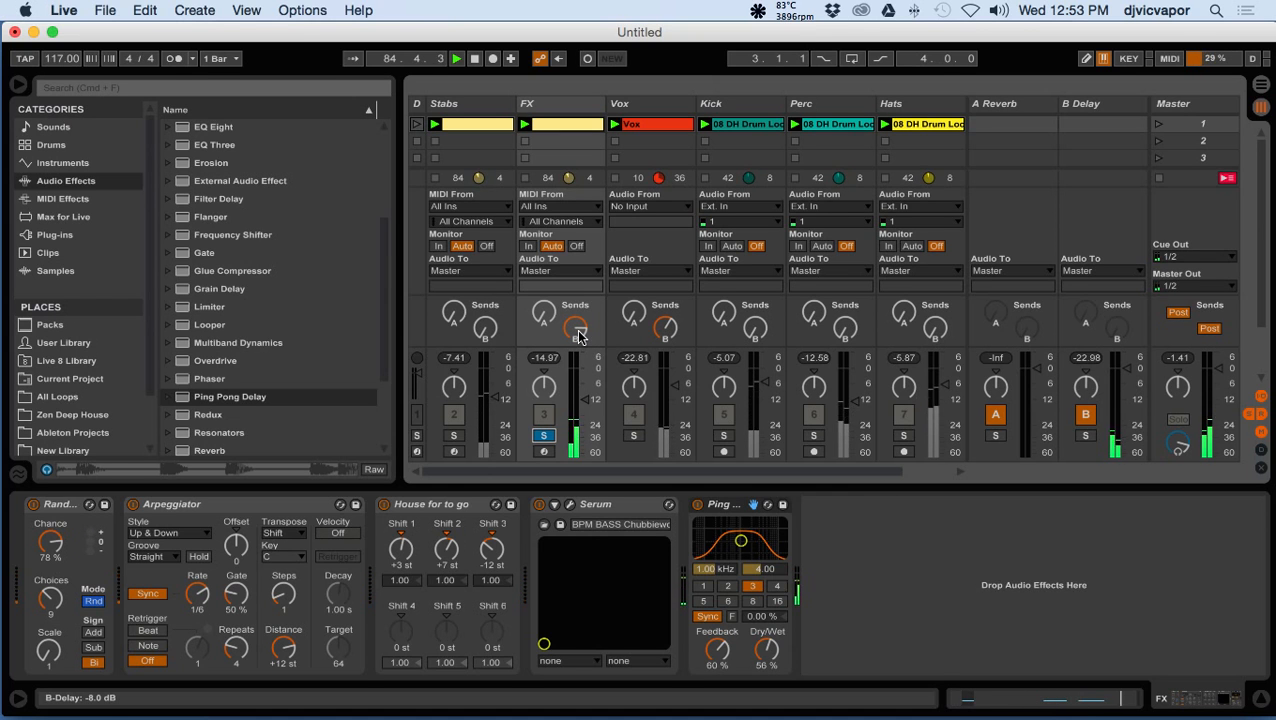
left_click(543, 436)
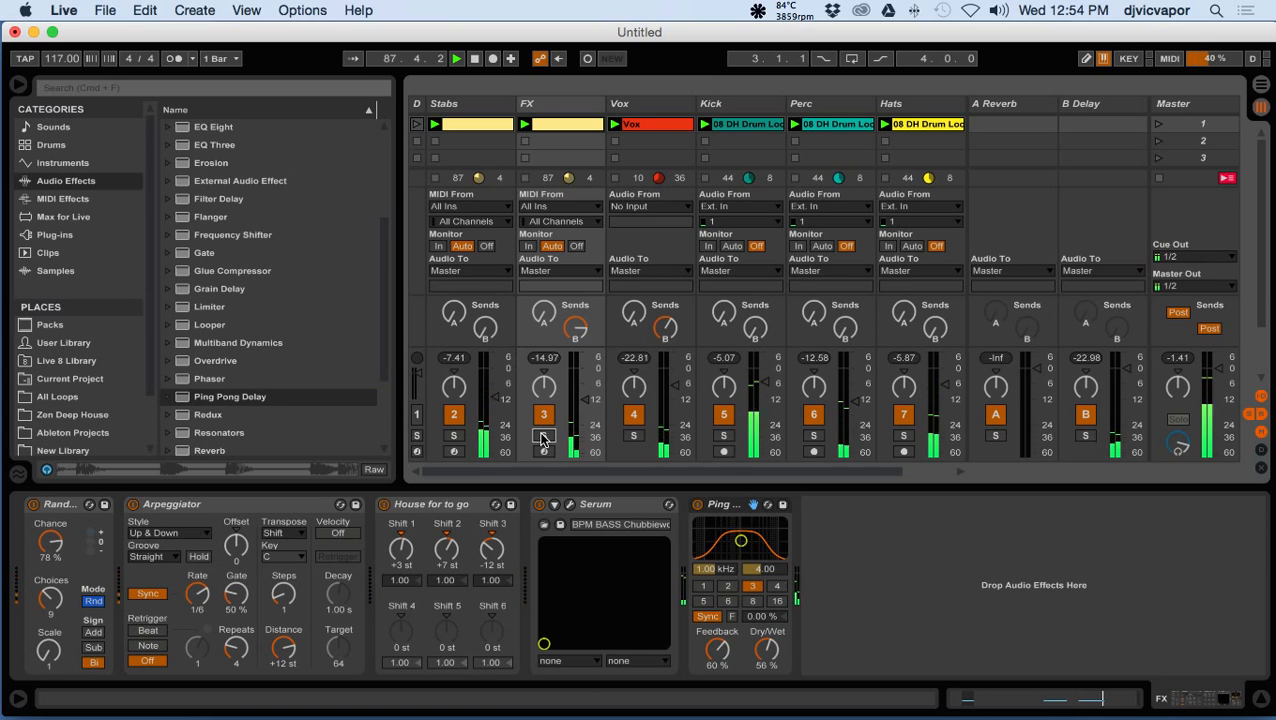
left_click(543, 436)
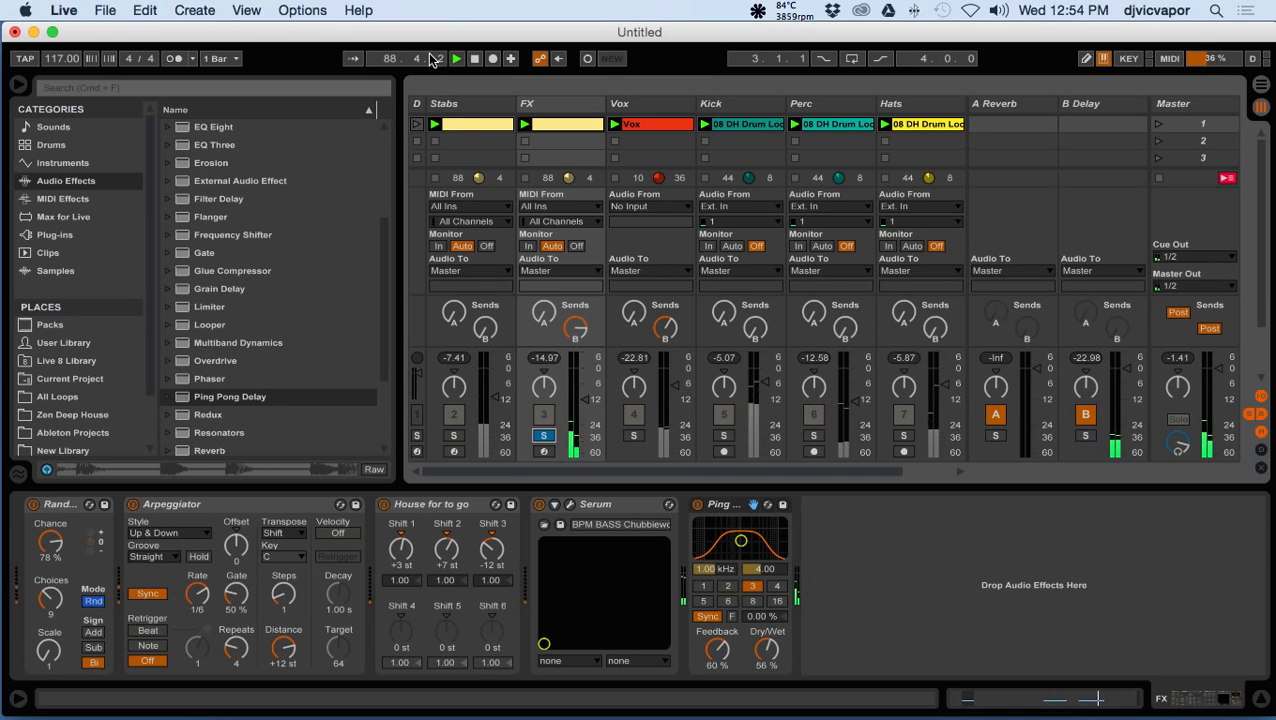
- Solo the Stabs track instead of FX and add a Compressor after EQ Eight in its device chain
left_click(478, 101)
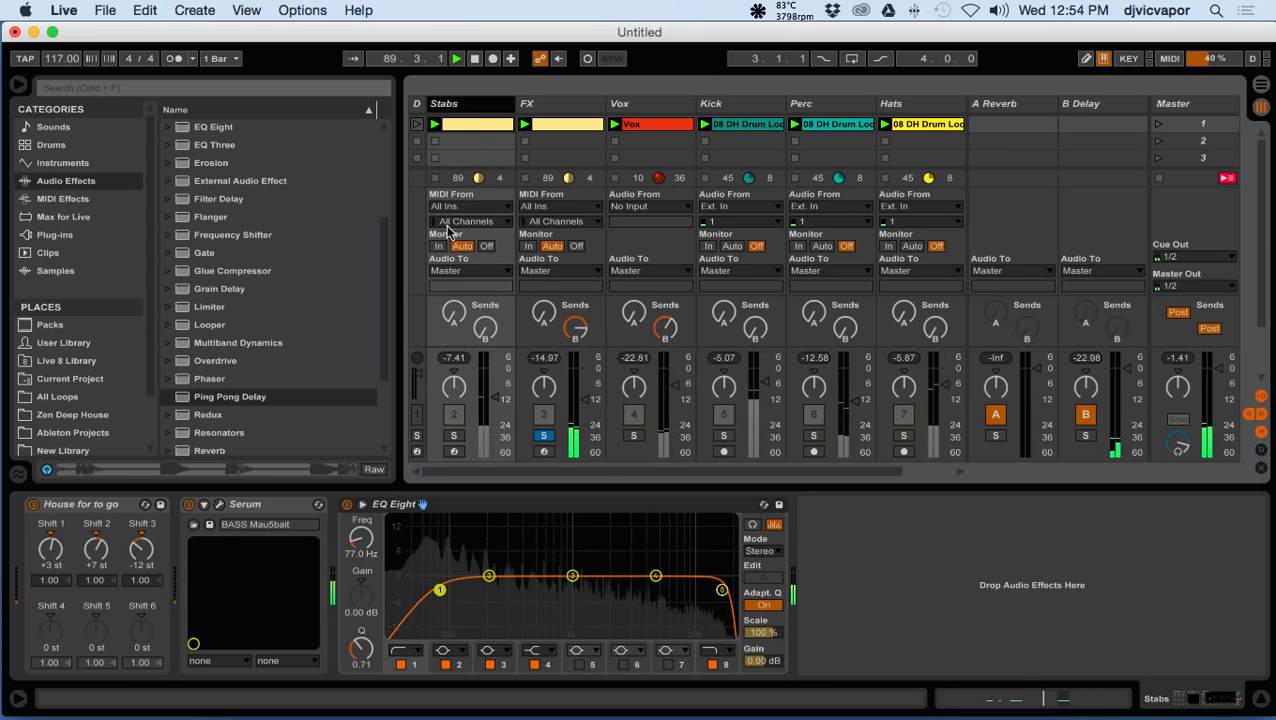
left_click(455, 436)
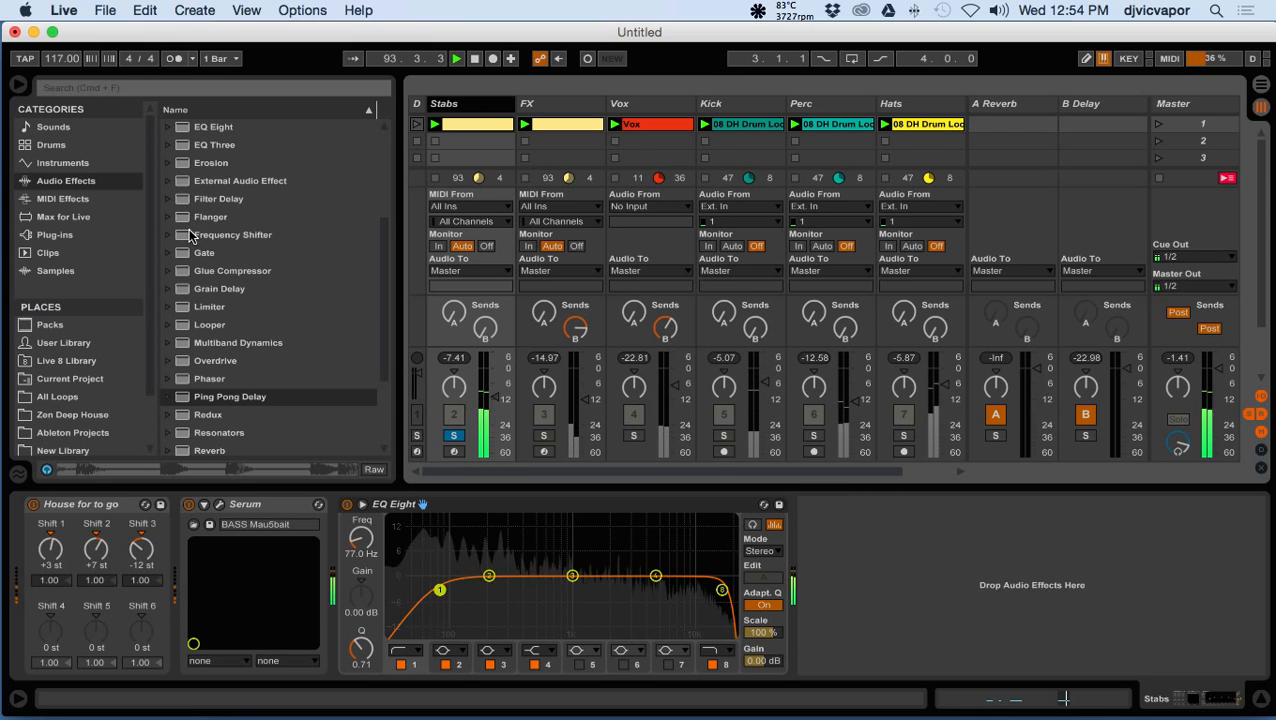
scroll(187, 265, "up", 5)
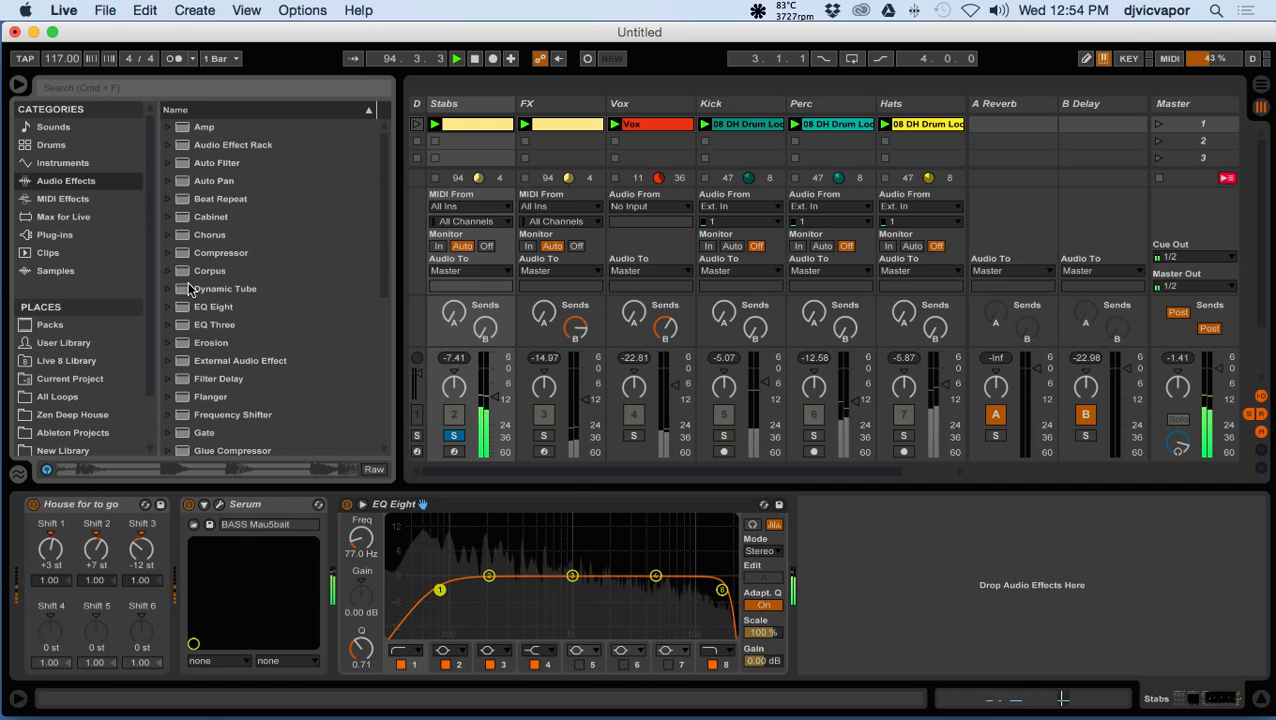
left_click(189, 252)
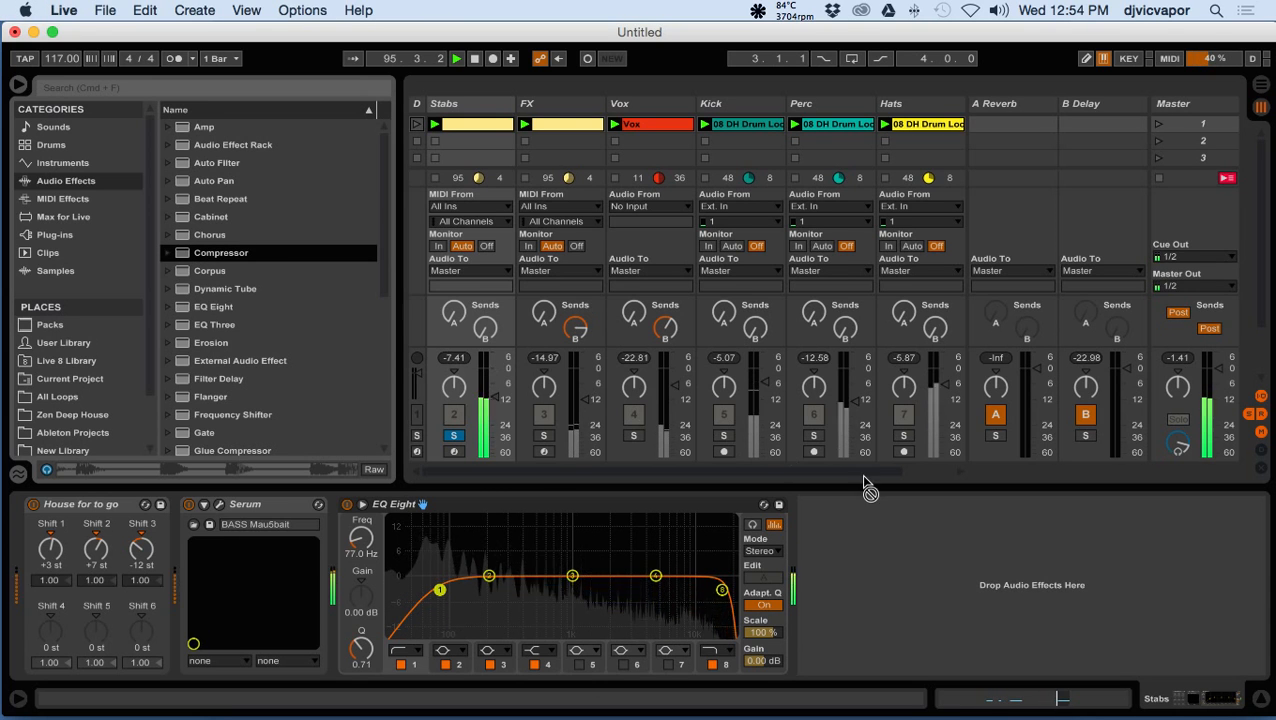
left_click_drag(492, 487, 865, 581)
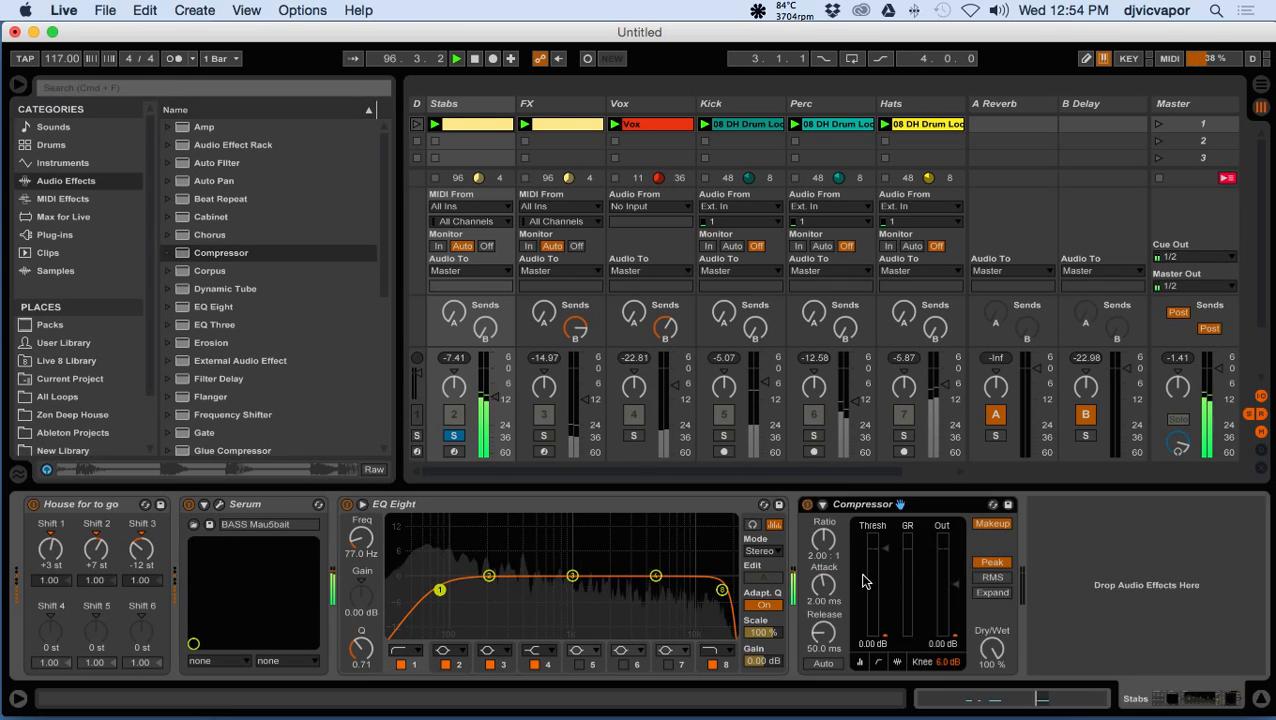
- Turn off the Stabs Compressor's makeup gain and lower its threshold to -12.7 dB
left_click(1004, 527)
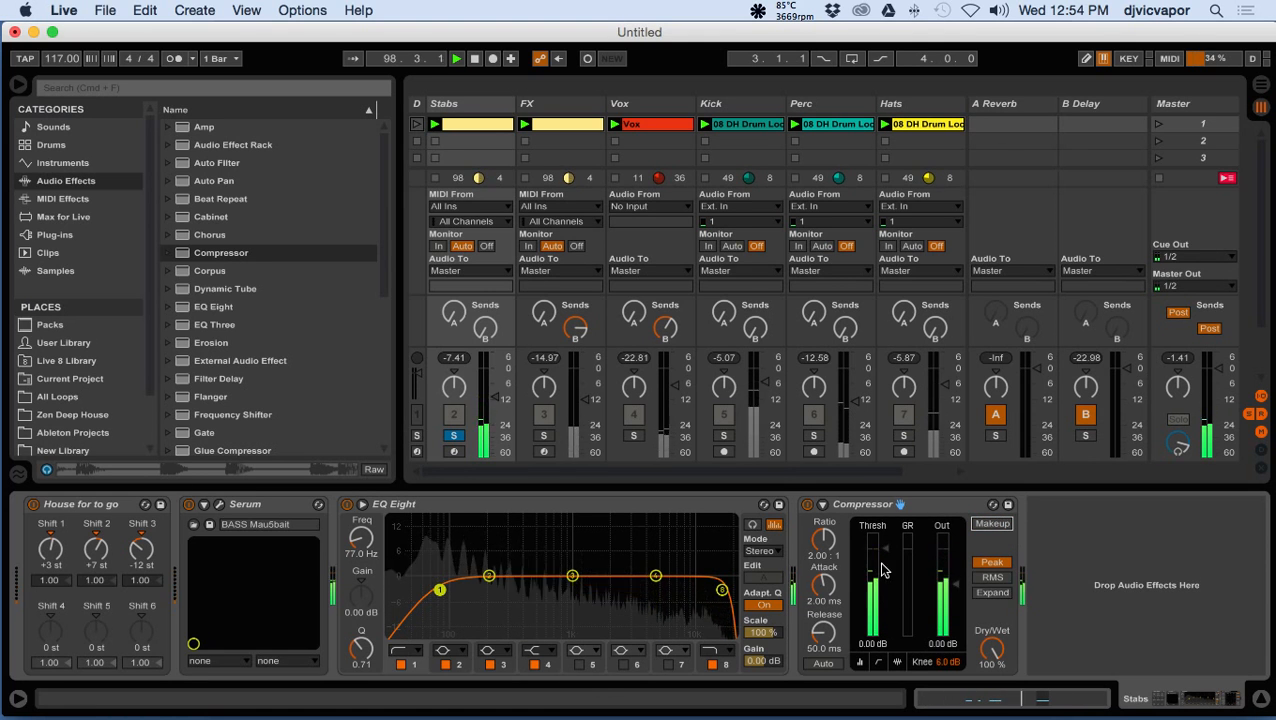
left_click_drag(886, 555, 886, 587)
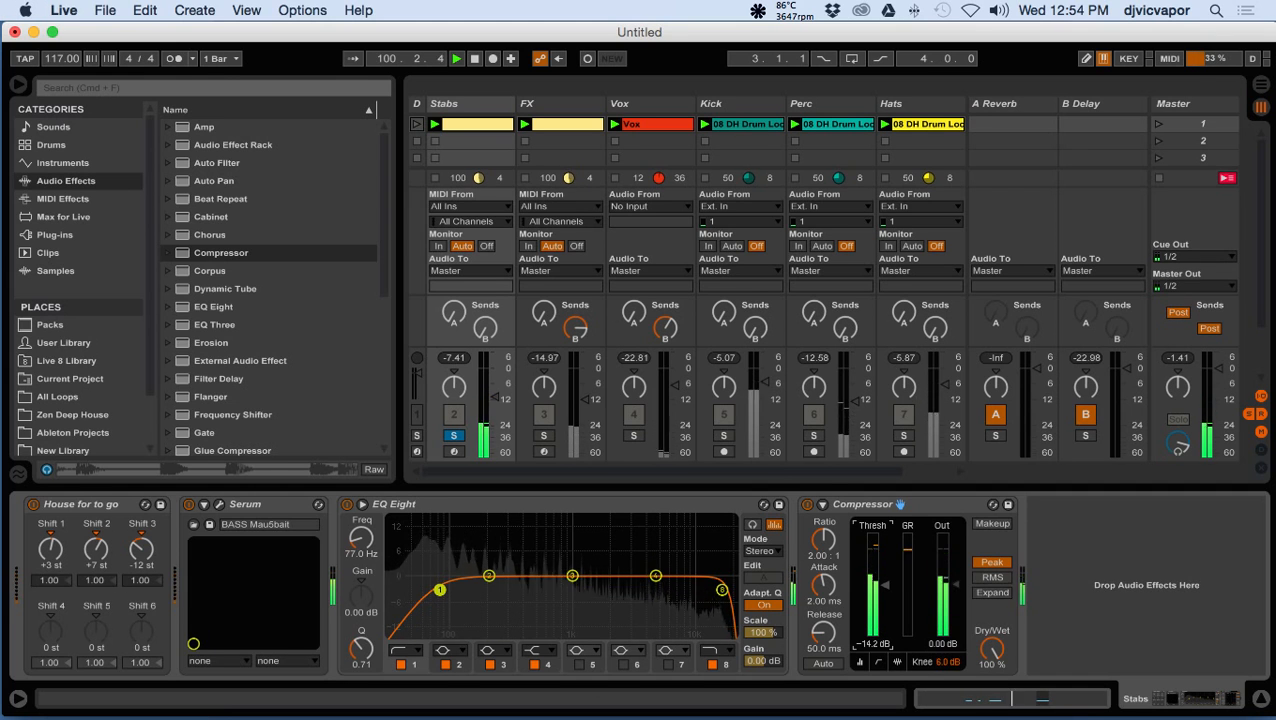
left_click_drag(886, 585, 886, 581)
- Show the Compressor's activity view and set its lookahead to 1 ms
left_click(897, 662)
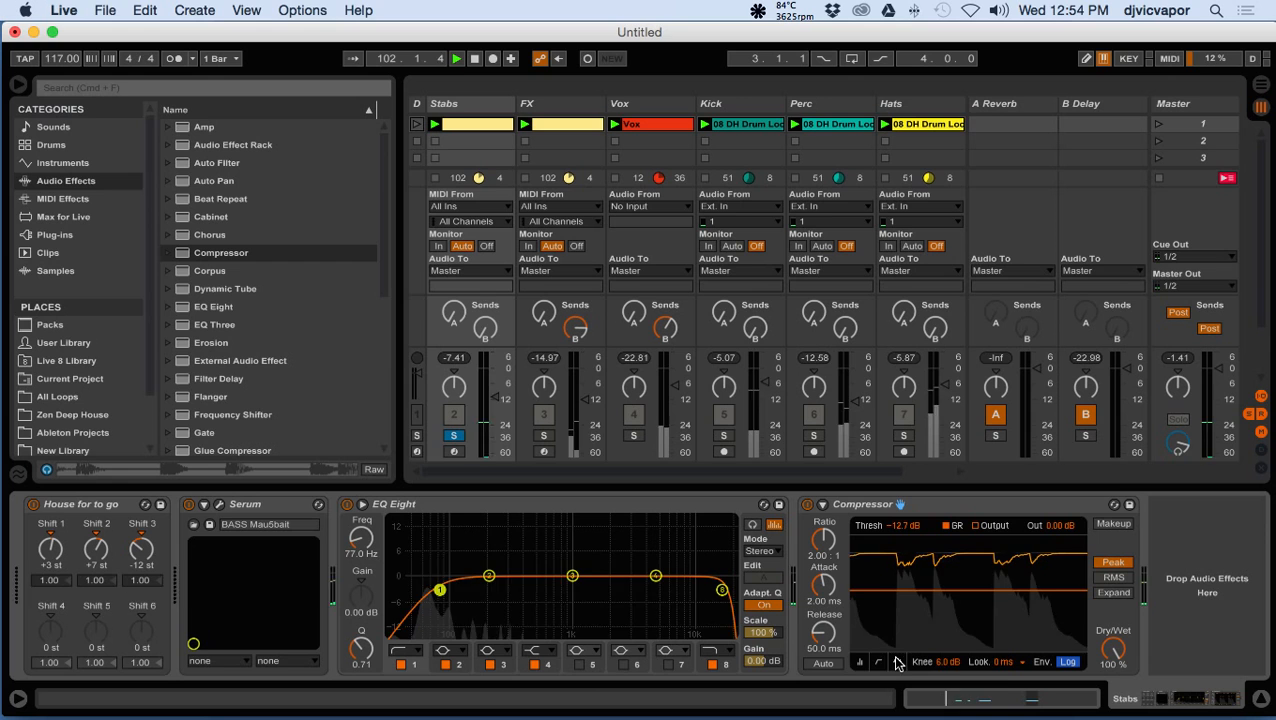
left_click(1005, 663)
left_click(1005, 686)
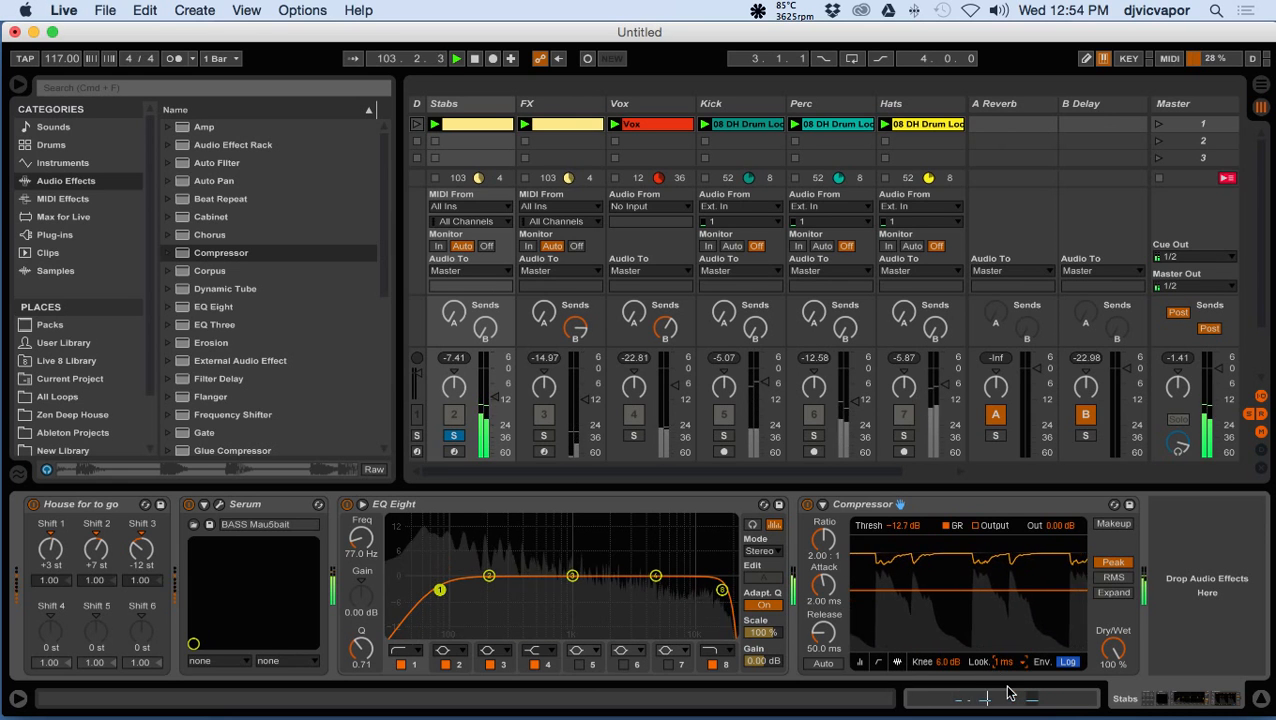
- Set the Compressor's threshold to -6.84 dB, return it to the compact view and take Stabs out of solo
left_click(879, 663)
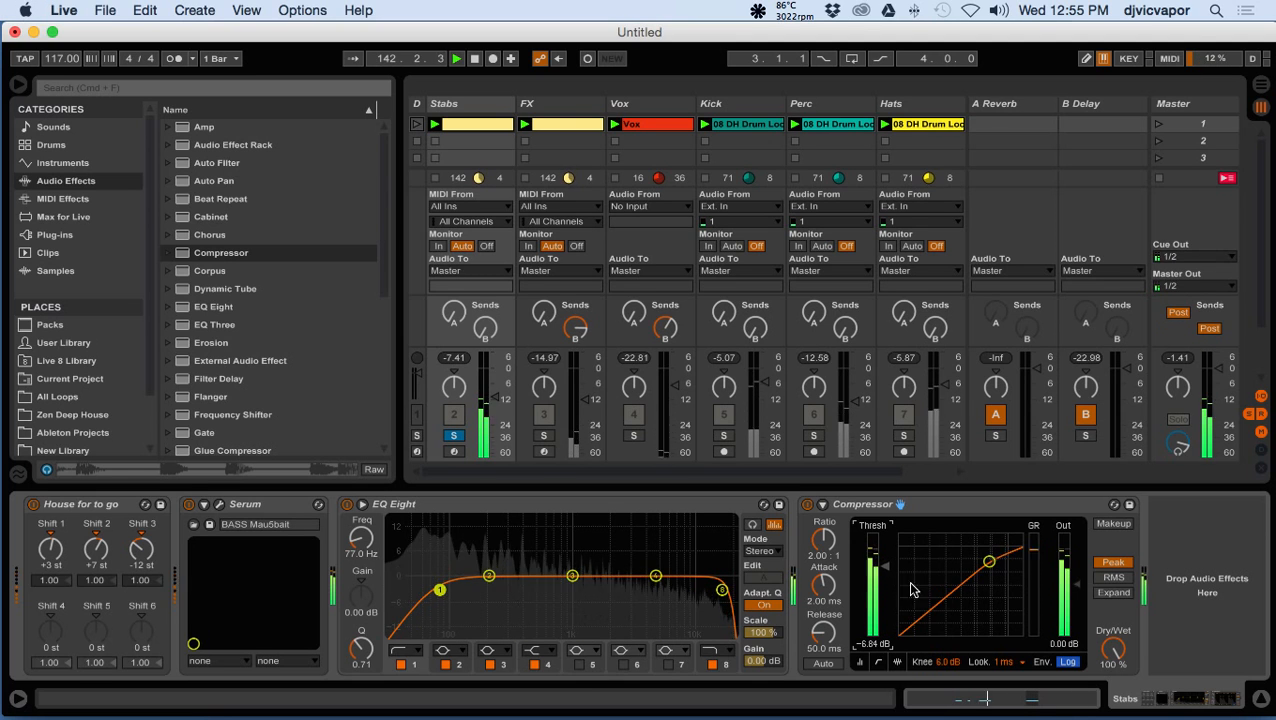
left_click(861, 663)
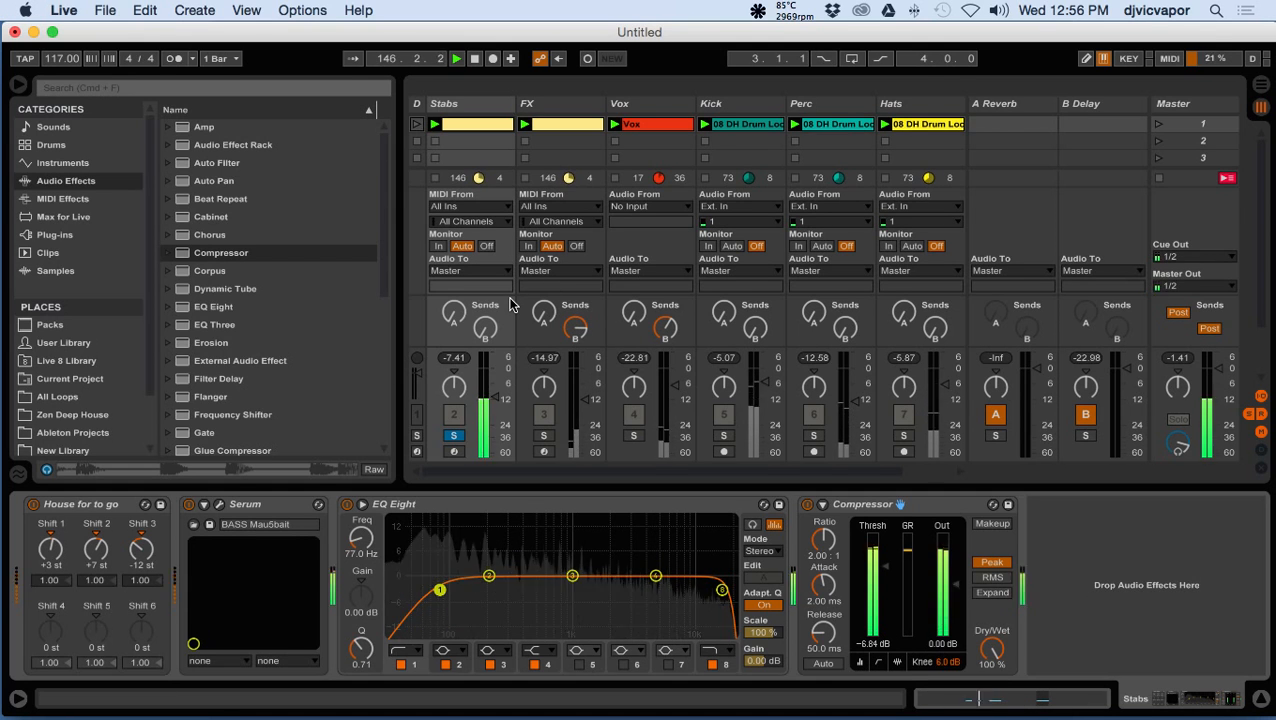
left_click(452, 437)
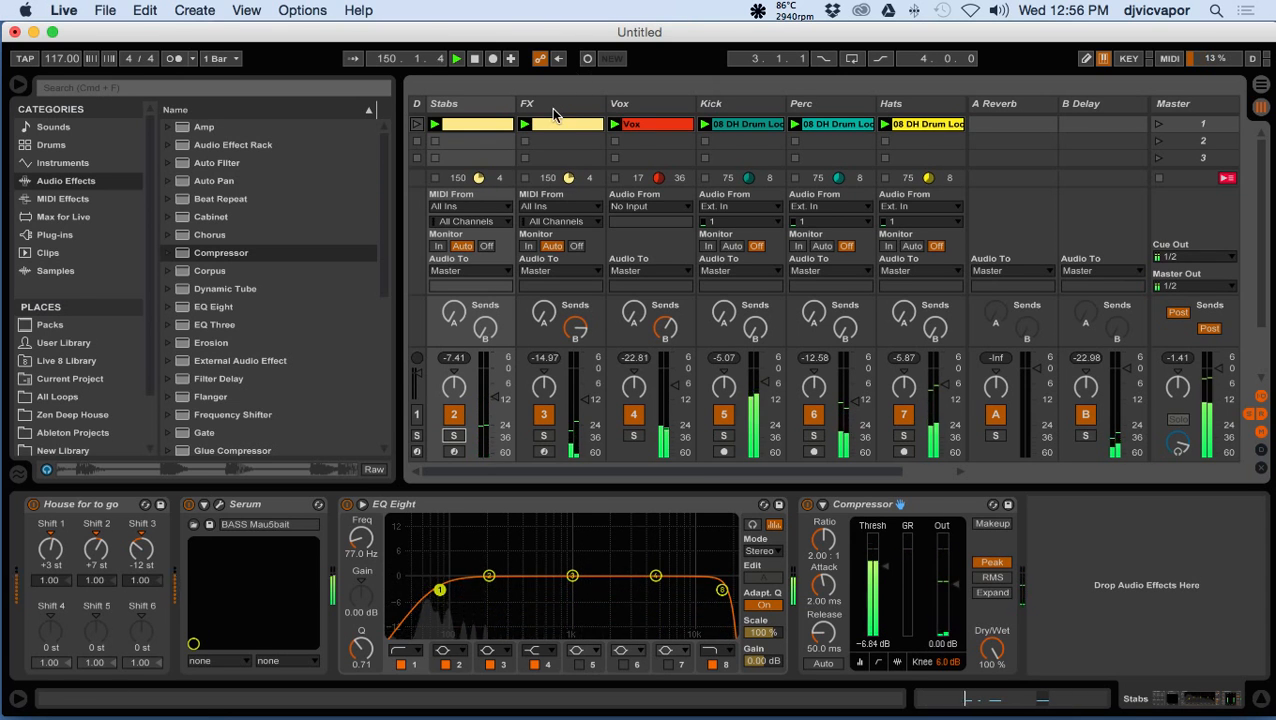
- Solo the FX track and add an EQ Eight after the Ping Pong Delay in its device chain
left_click(554, 109)
left_click(544, 437)
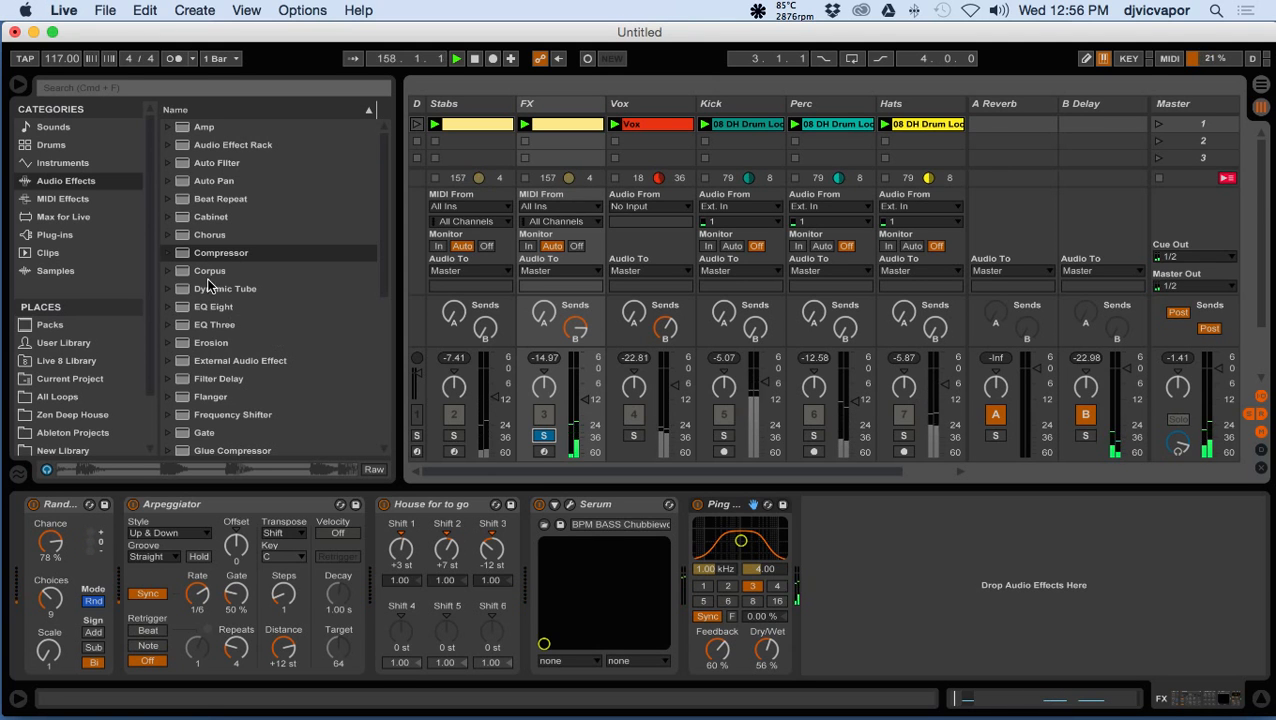
left_click_drag(181, 310, 802, 526)
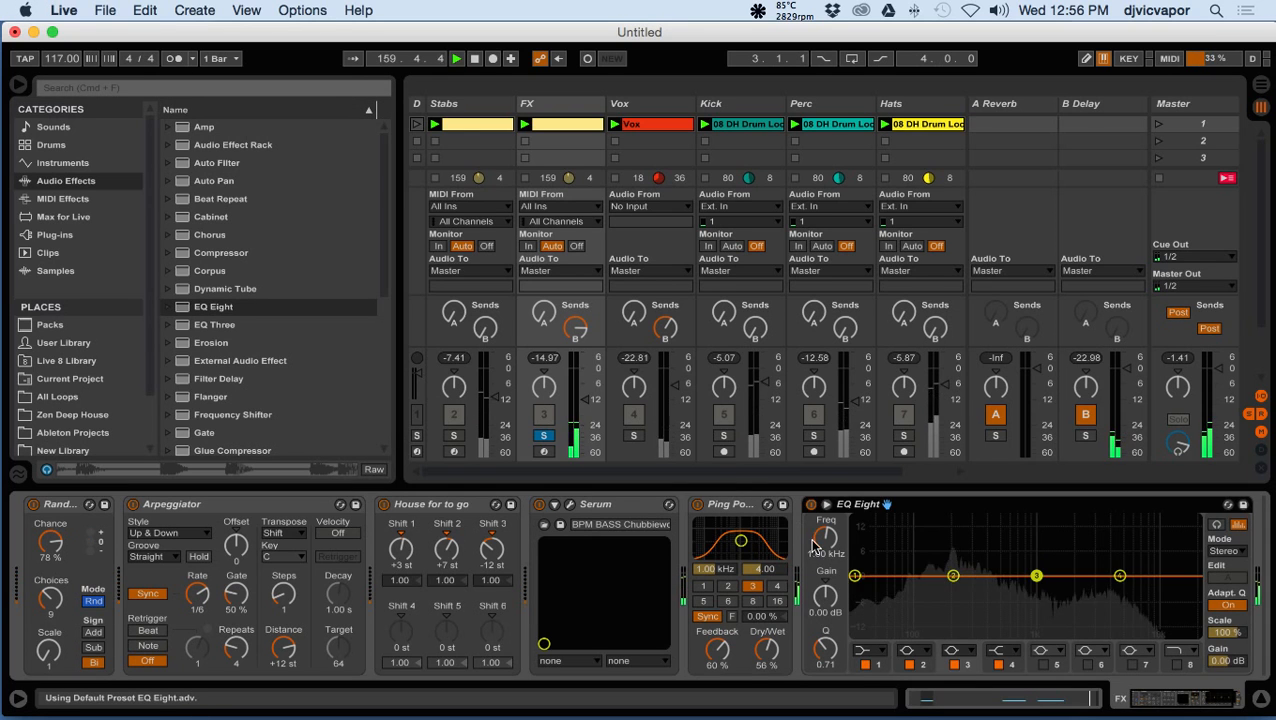
- Change band 1 of the FX track's EQ Eight to a low-cut filter and set its frequency to 271 Hz
left_click(869, 650)
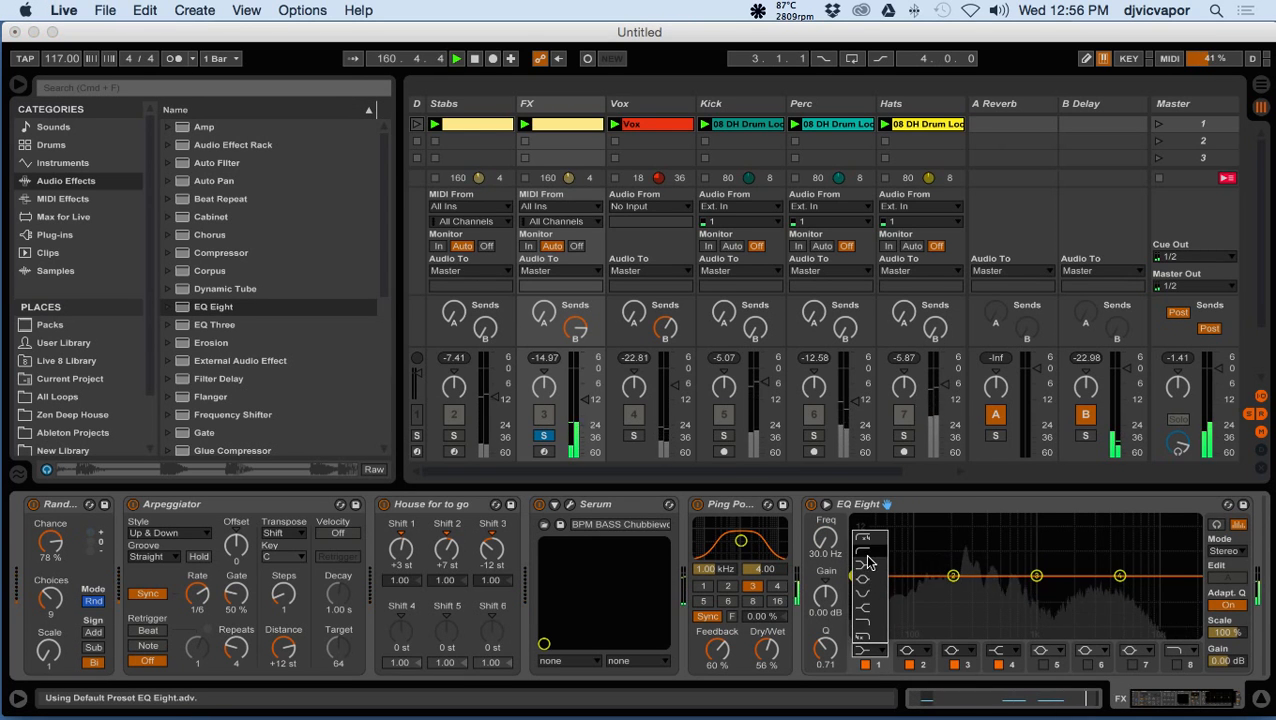
left_click(864, 550)
left_click_drag(854, 590, 968, 590)
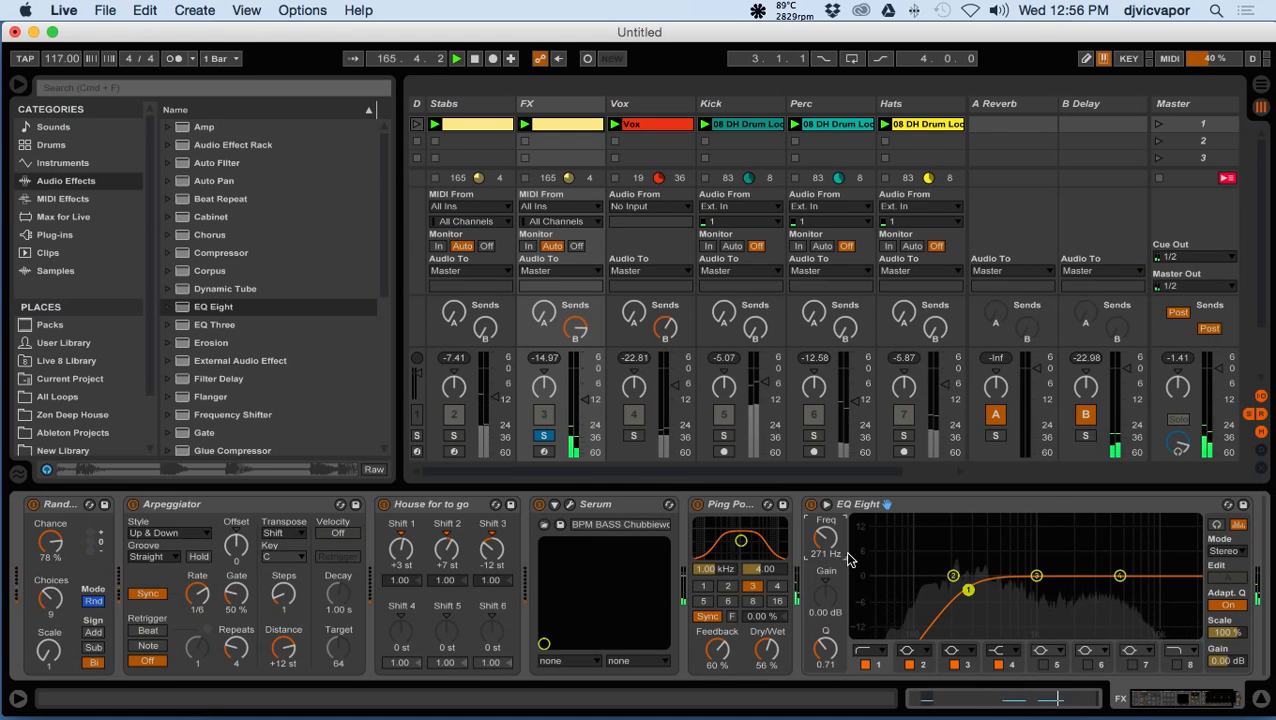
- Compare the equalised FX track within the full mix and in solo, ending on the full mix
left_click(543, 436)
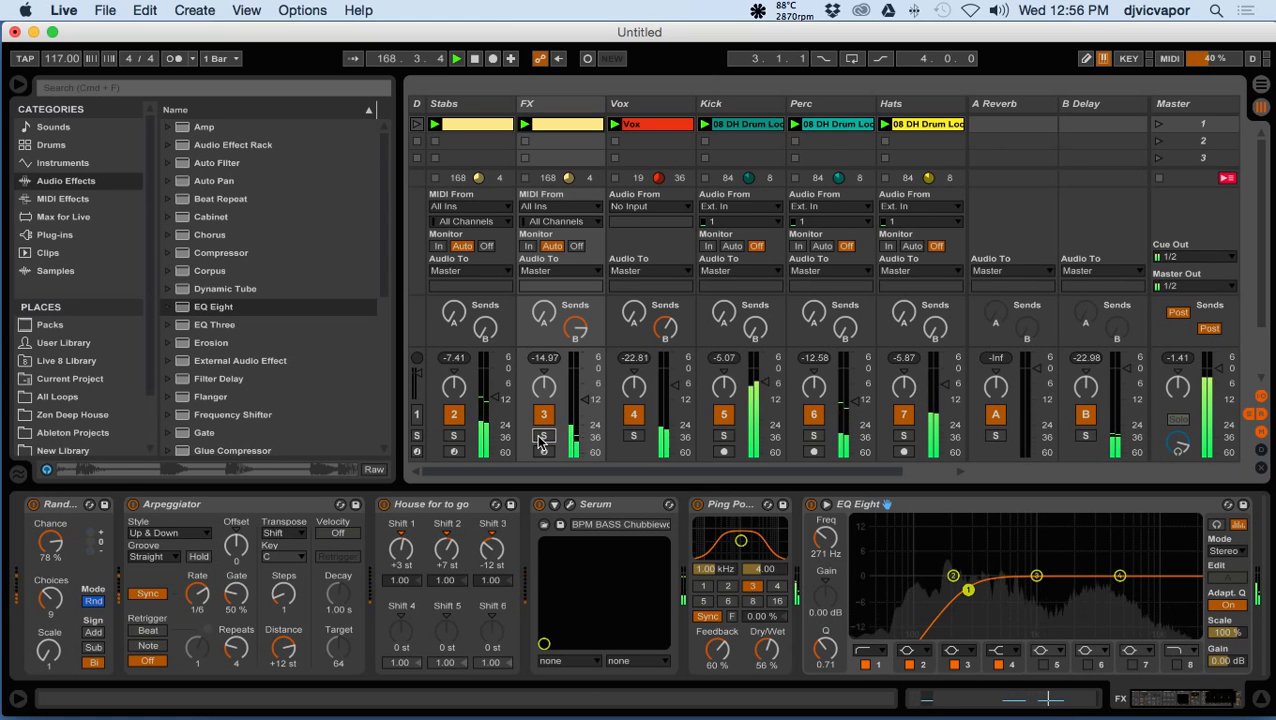
left_click(543, 436)
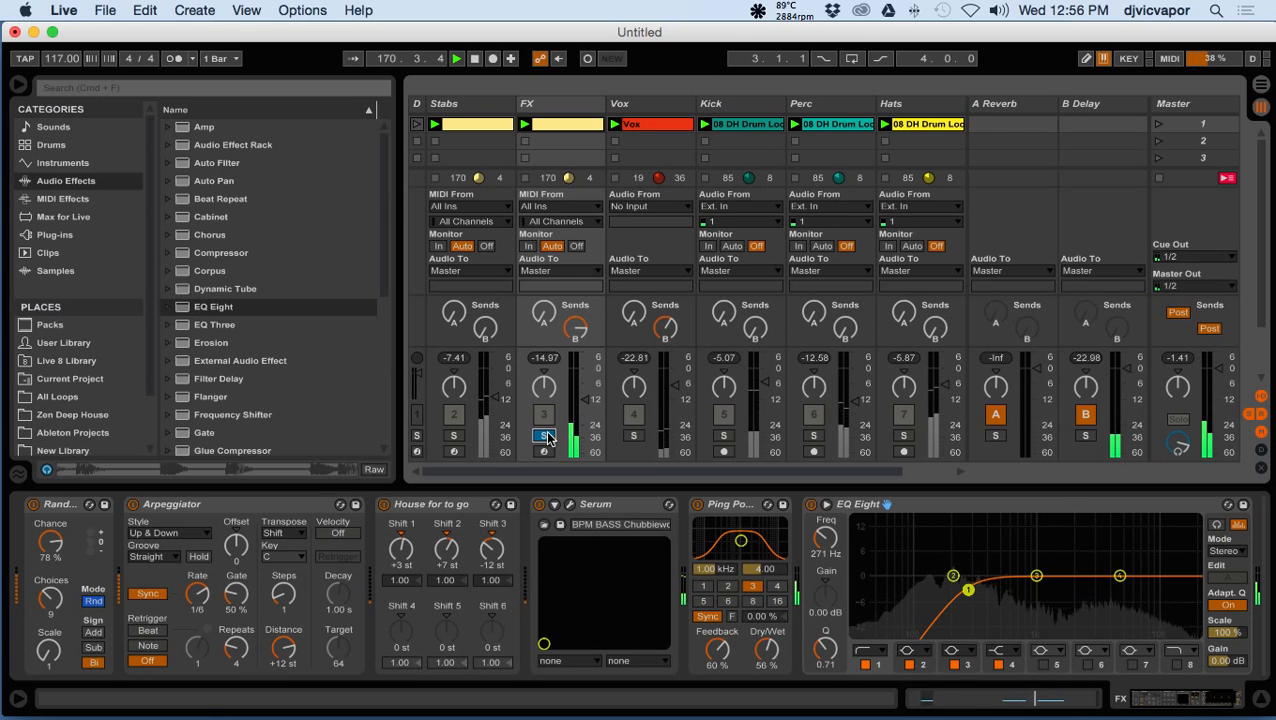
left_click(543, 436)
- Solo the Vox track and delete Buffer Shuffler 2.0 from its device chain
left_click(645, 113)
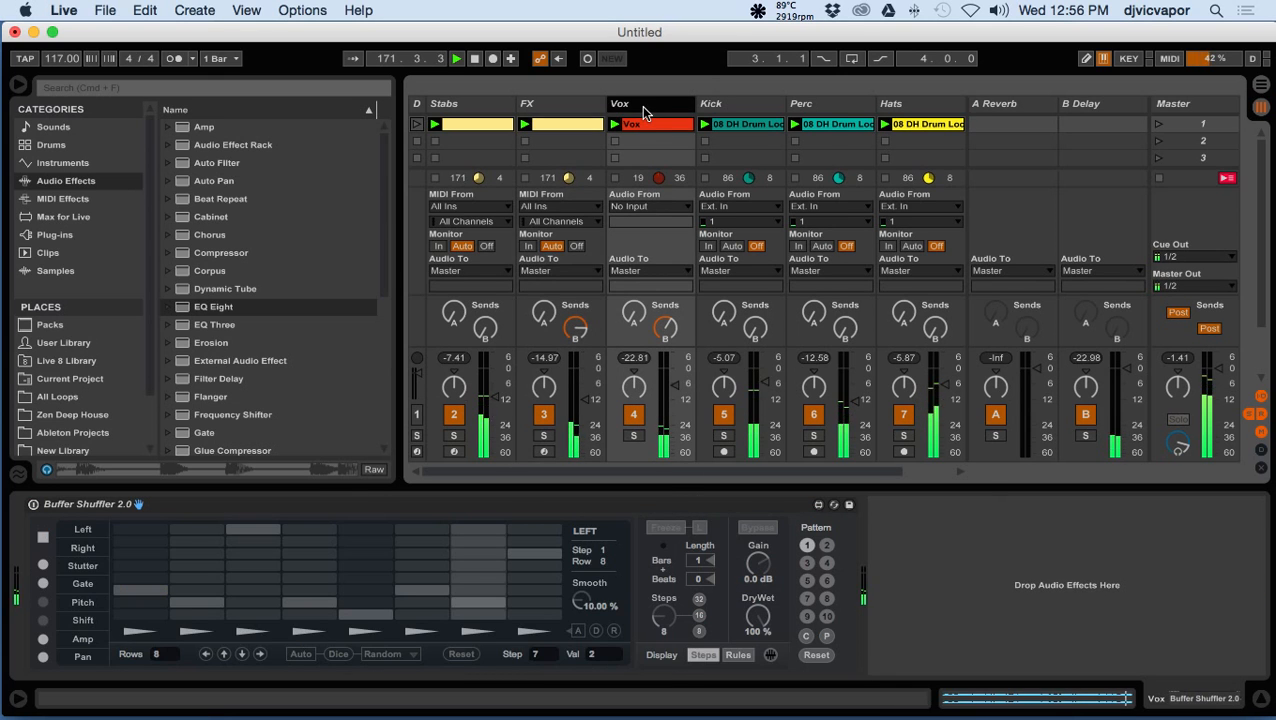
left_click(633, 437)
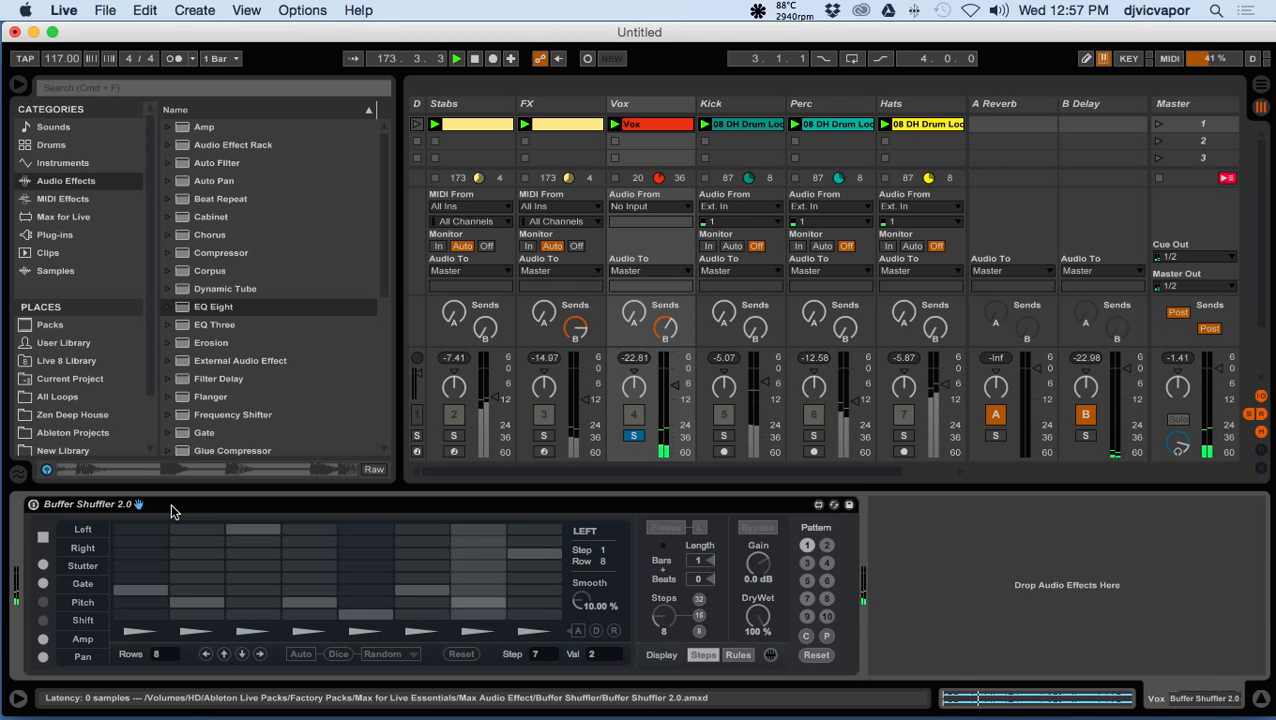
left_click(170, 503)
key("Delete")
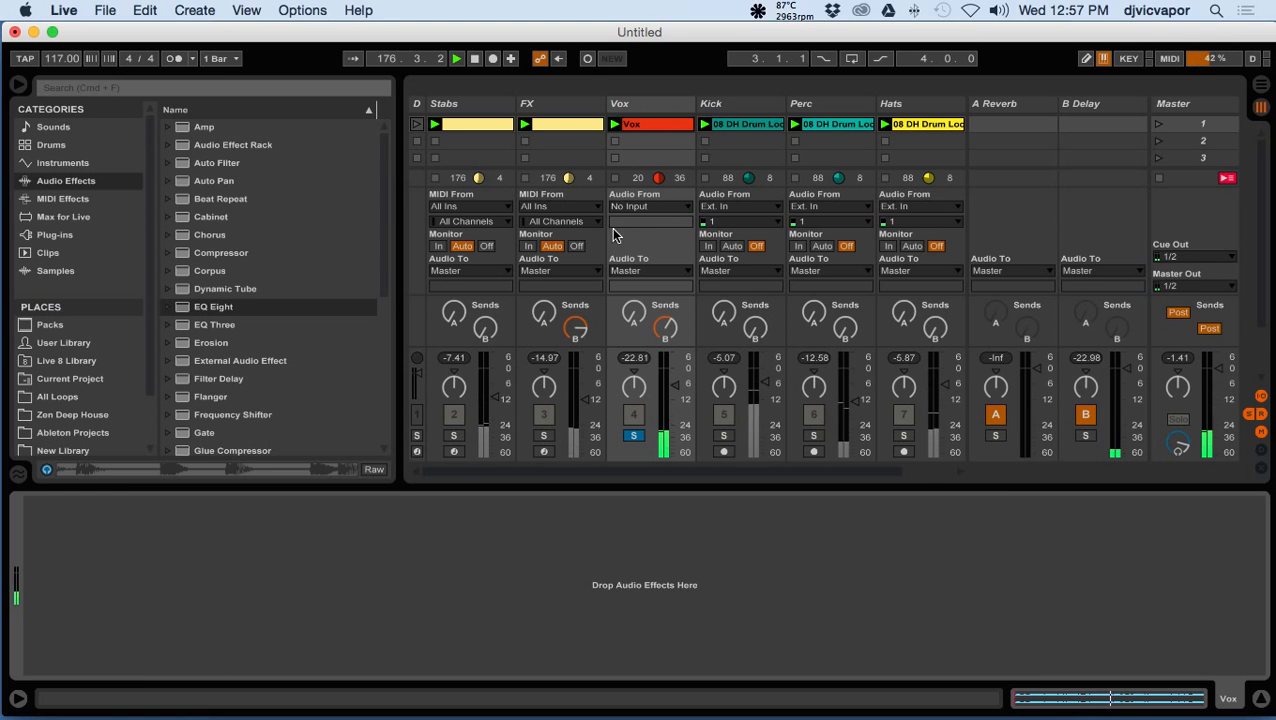
left_click(76, 236)
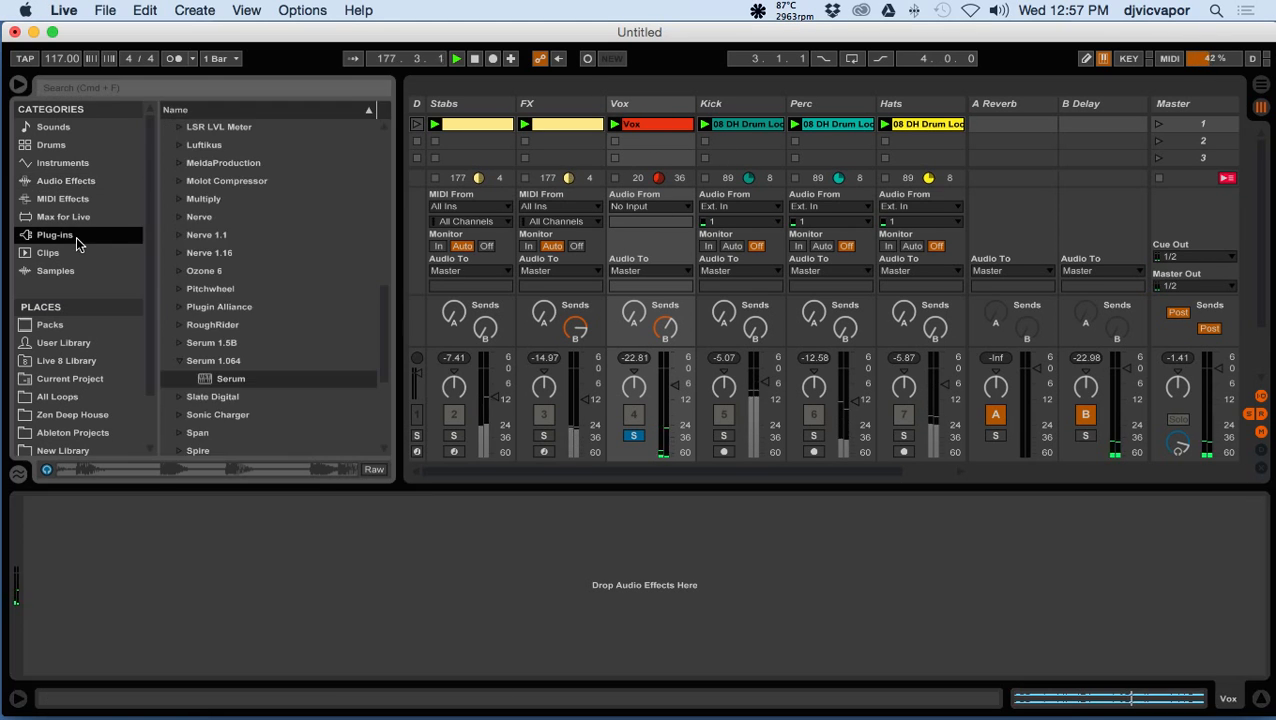
scroll(196, 279, "up", 10)
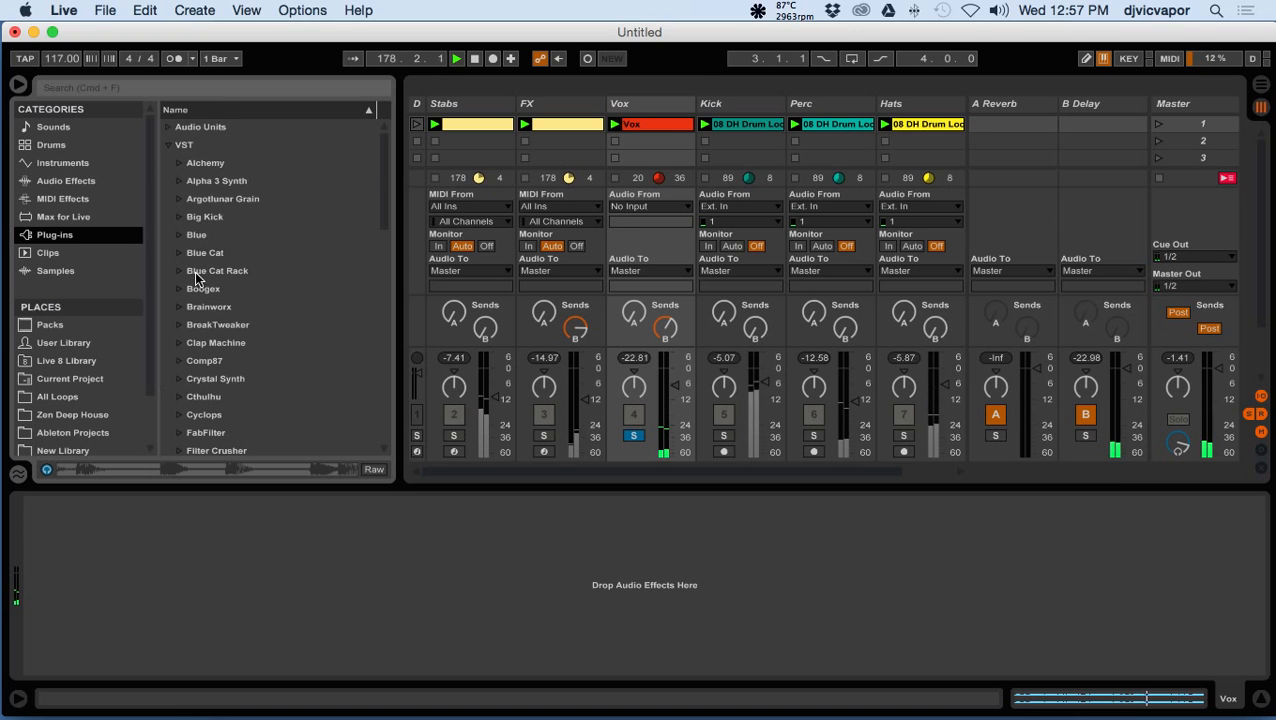
left_click(168, 145)
left_click(168, 127)
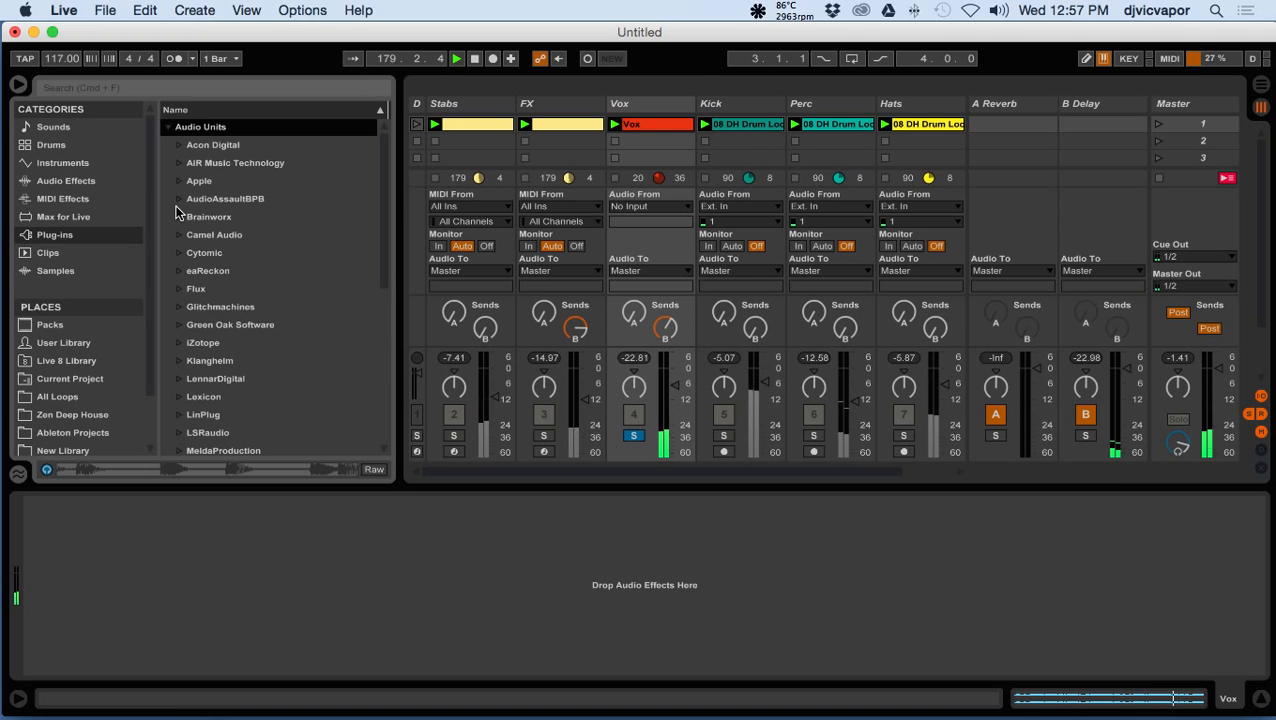
- Add the Max for Live Convolution Reverb Pro preset "Anything To Vocal" to the Vox track
left_click(80, 217)
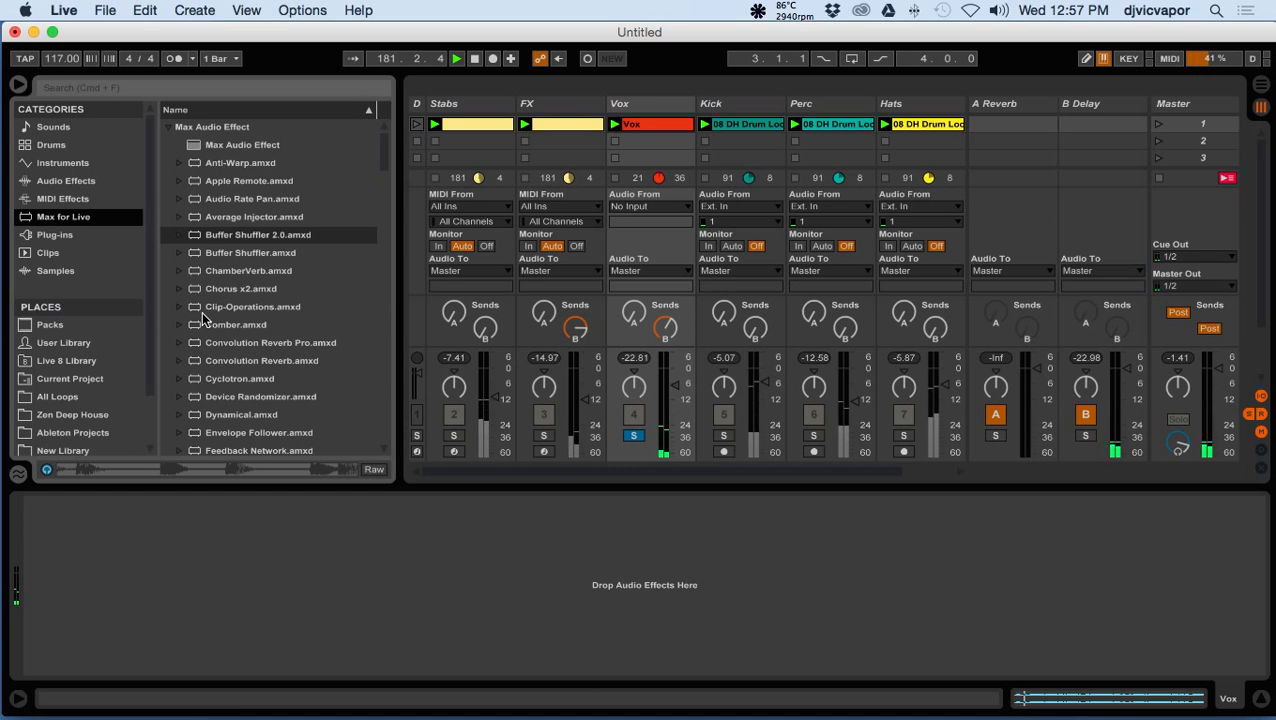
scroll(172, 235, "down", 1)
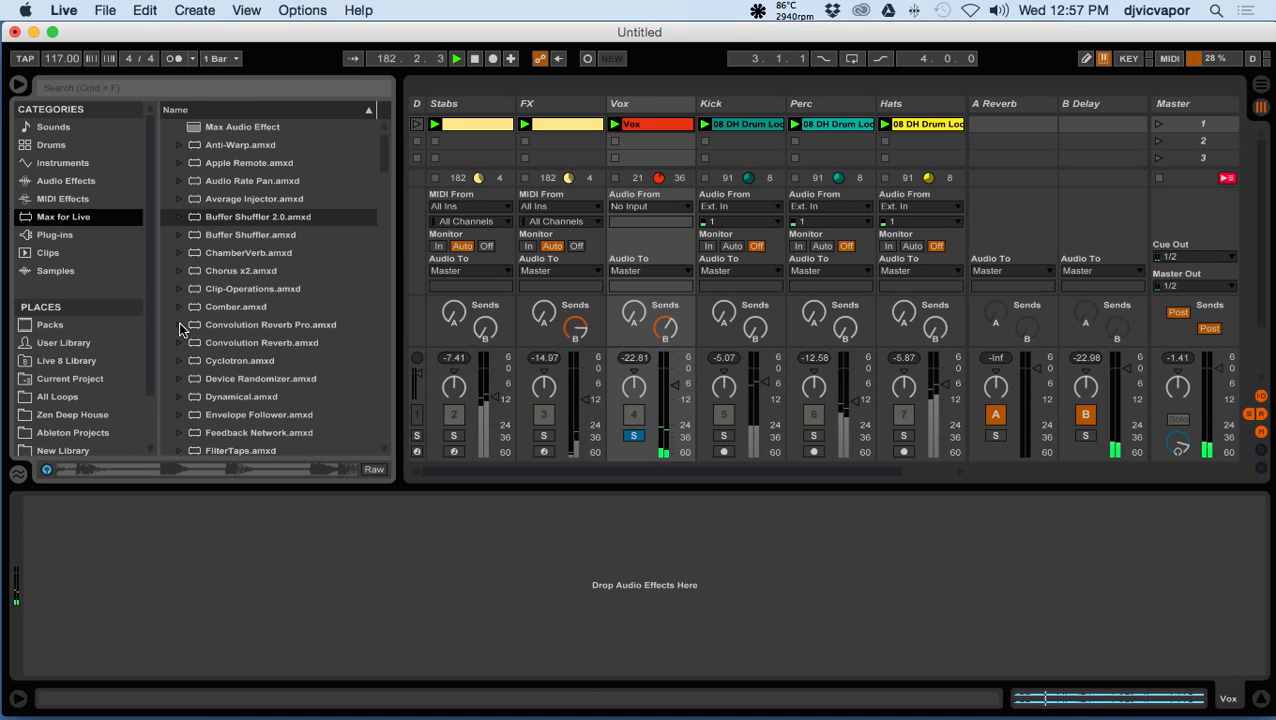
left_click(180, 325)
scroll(180, 325, "down", 8)
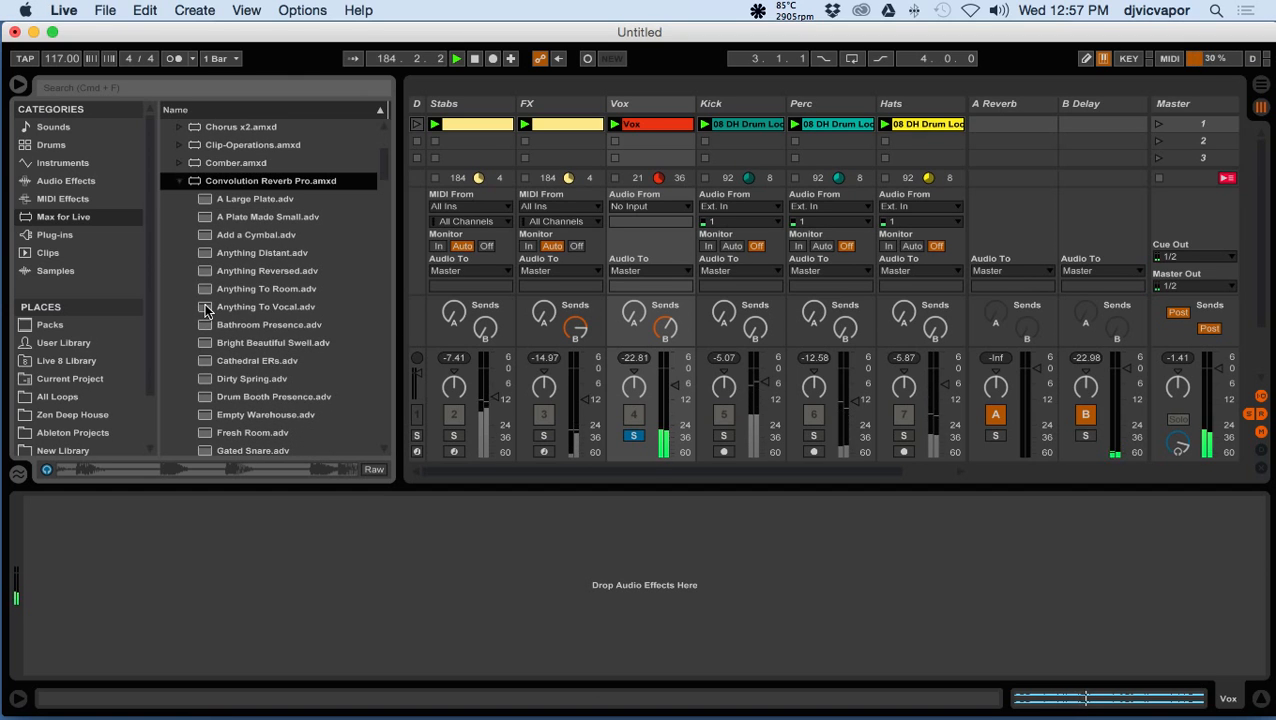
left_click_drag(207, 311, 522, 601)
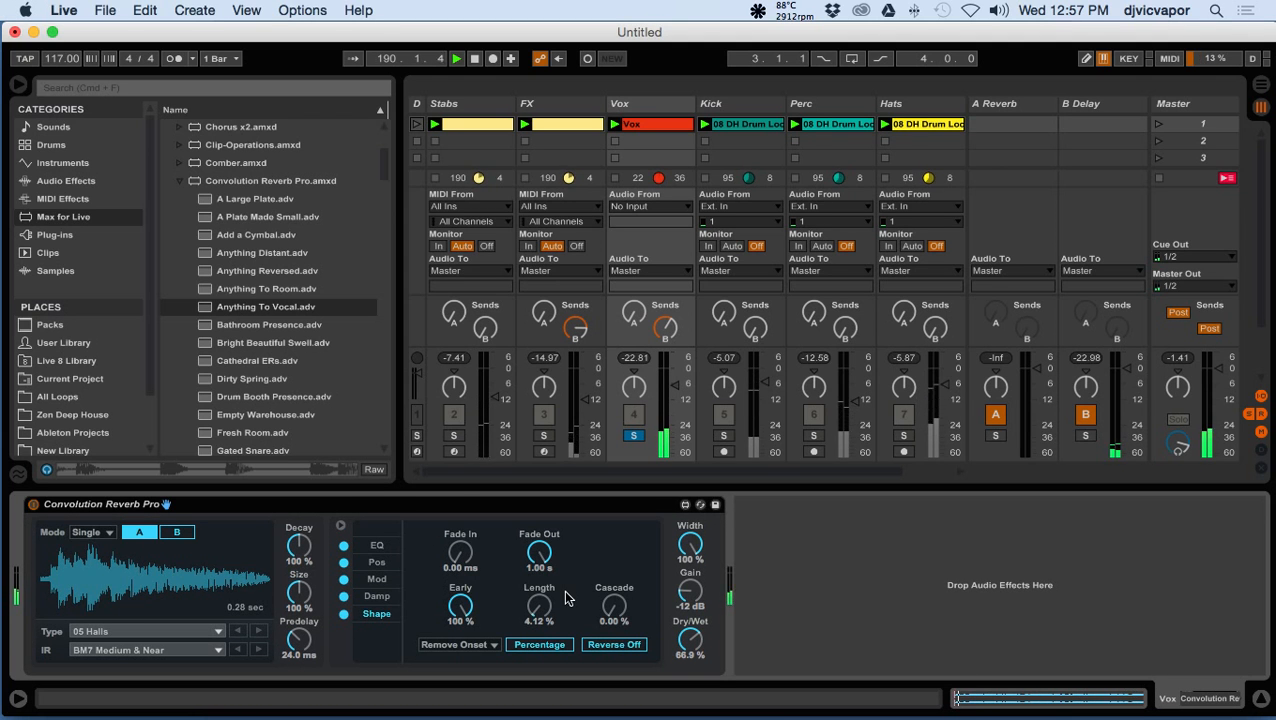
- Browse the reverb's hall impulse responses and choose BM7 Small & Near
left_click(147, 650)
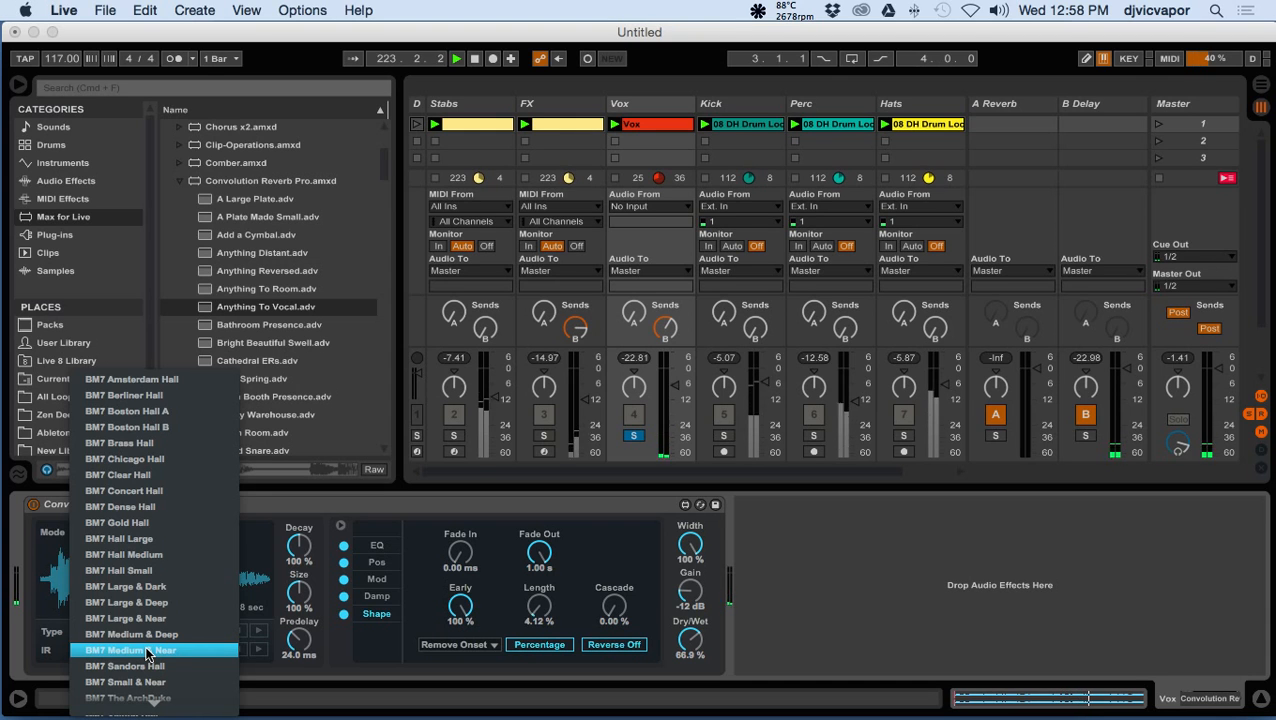
scroll(146, 654, "down", 2)
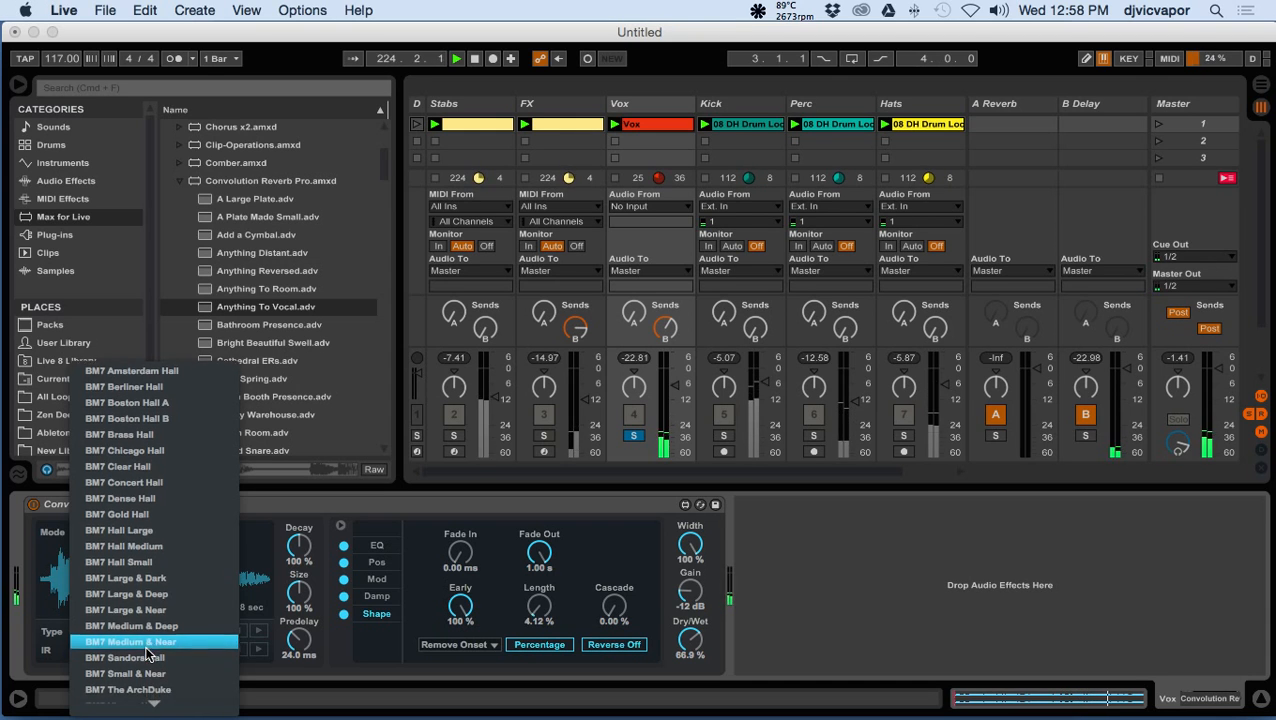
scroll(147, 654, "down", 3)
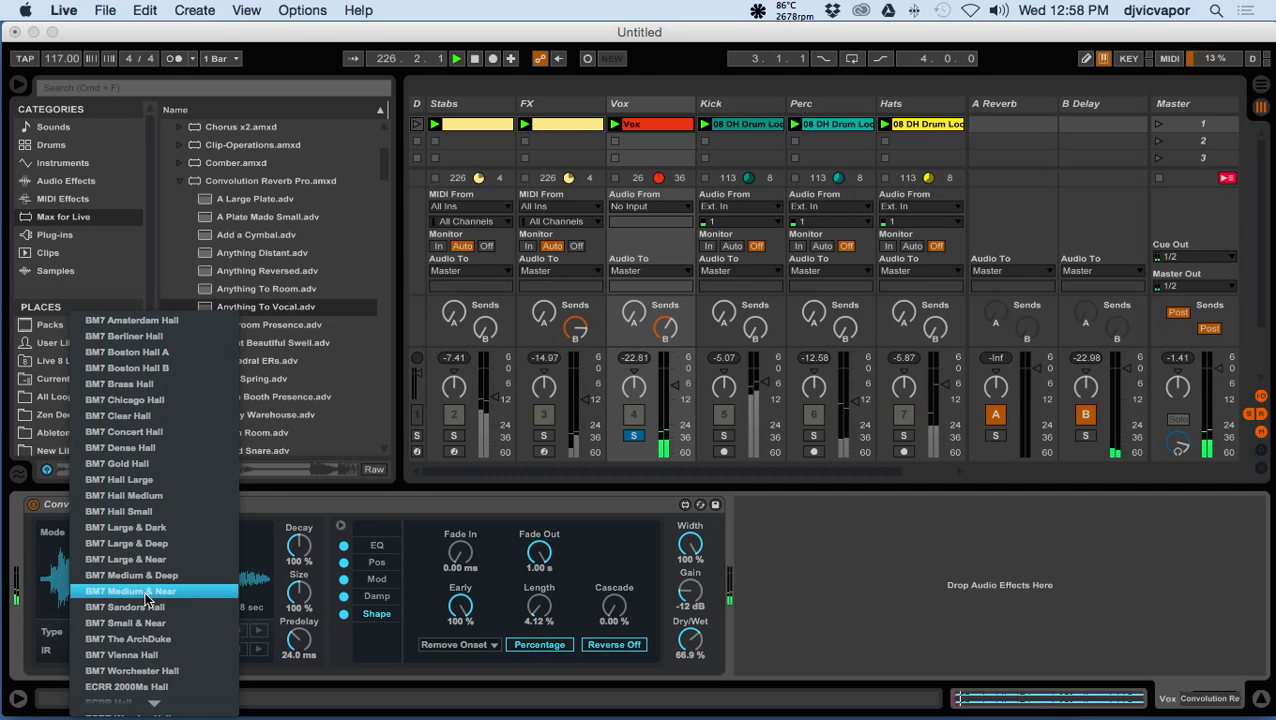
left_click(148, 592)
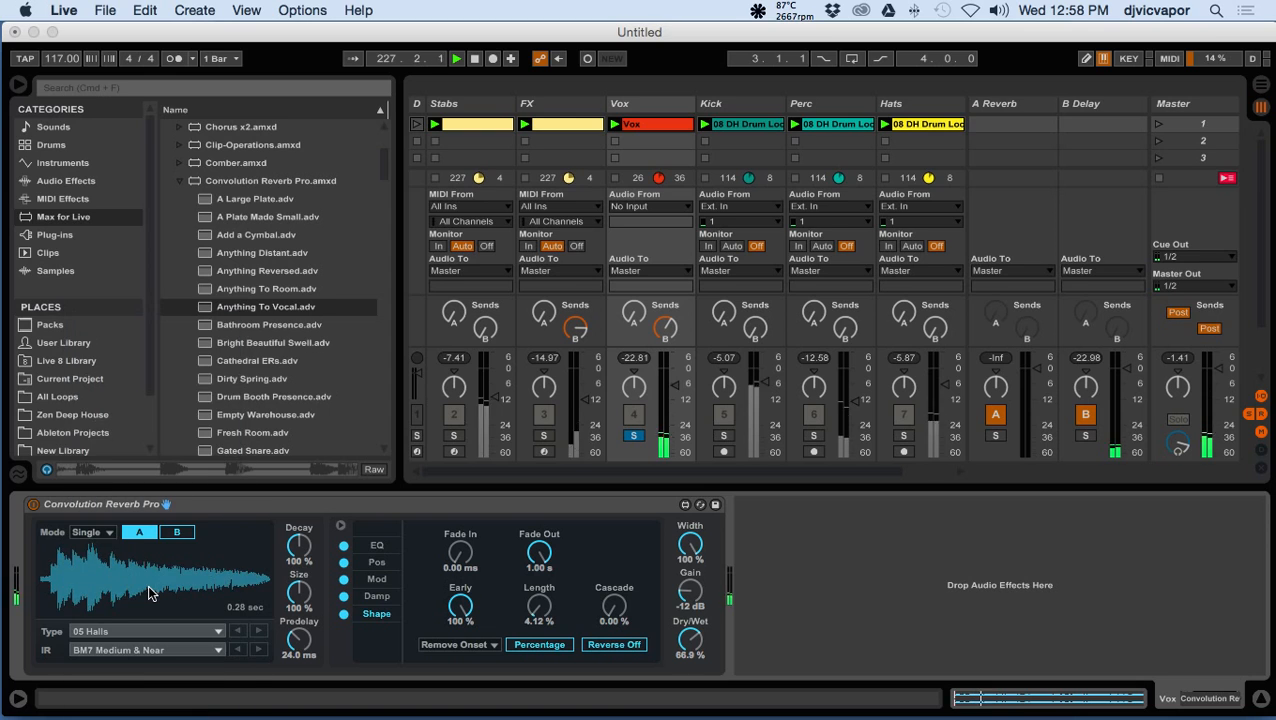
left_click(260, 652)
left_click(259, 652)
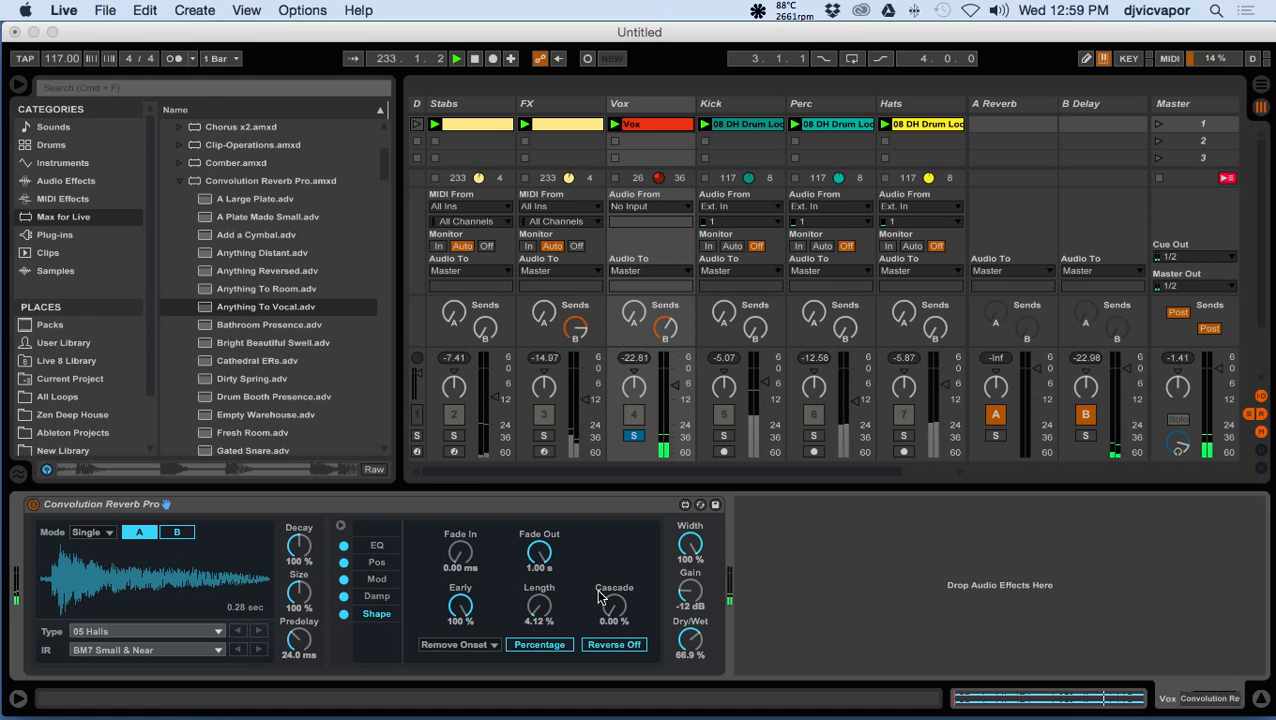
- Raise the Convolution Reverb Pro's Dry/Wet to 80.3 % and take the Vox track out of solo
left_click_drag(686, 647, 686, 618)
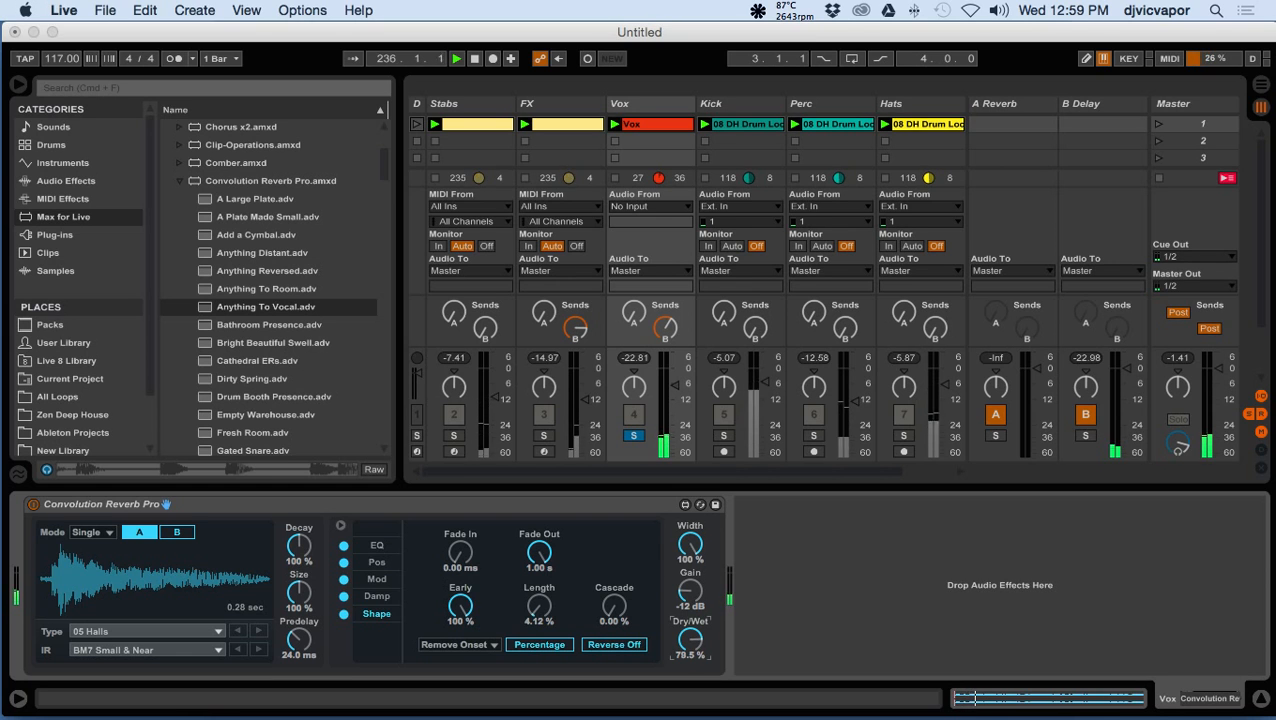
left_click_drag(686, 618, 686, 614)
left_click(633, 436)
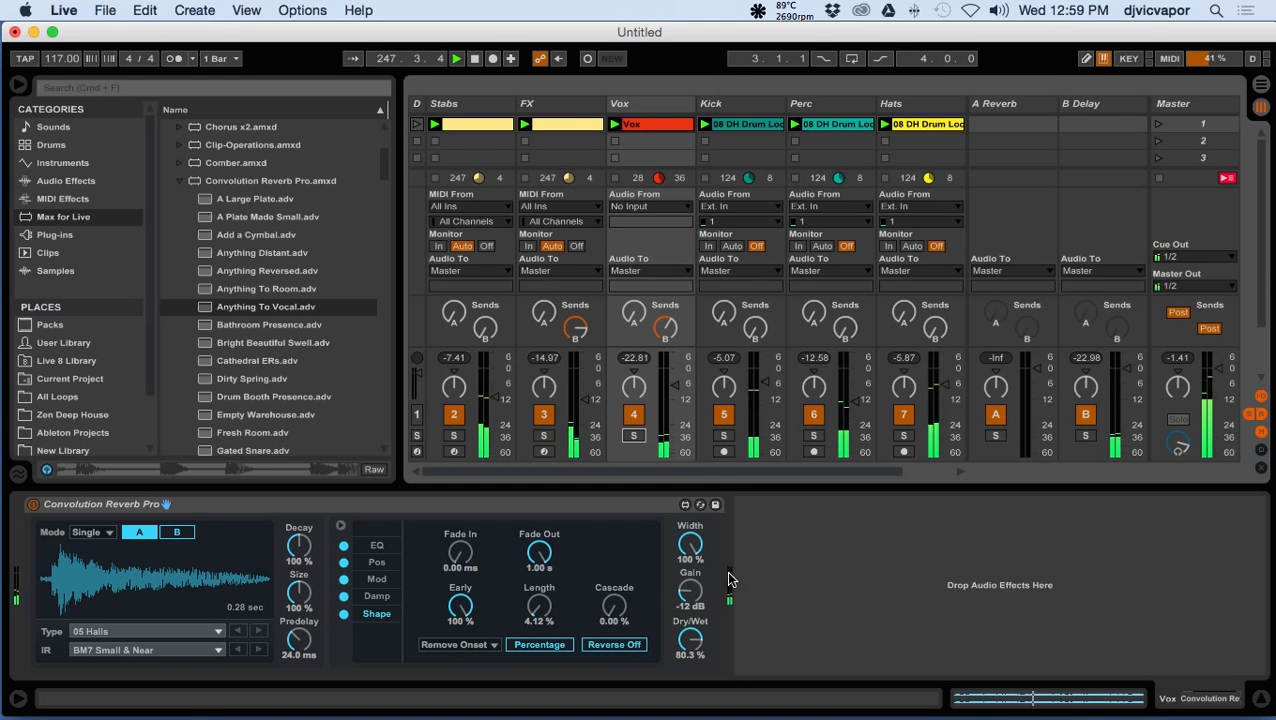
- Solo the Vox track and raise its volume to -5.5 dB
left_click(633, 437)
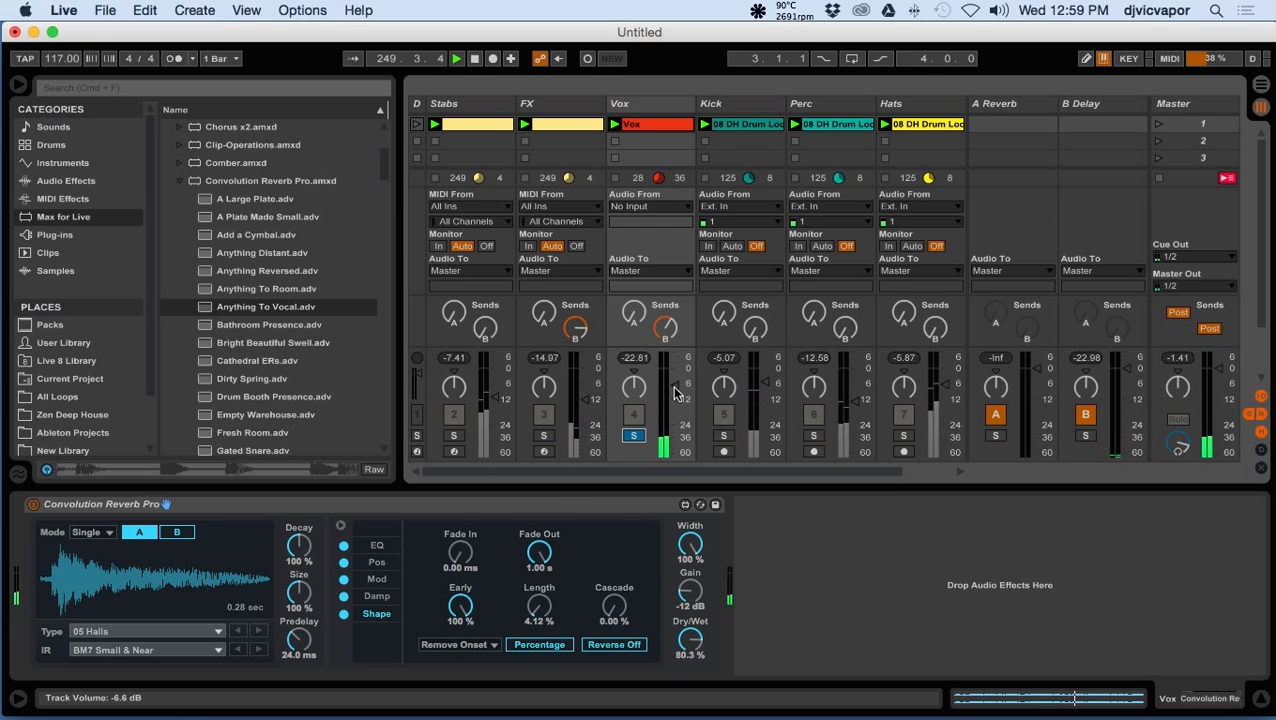
left_click_drag(675, 386, 675, 382)
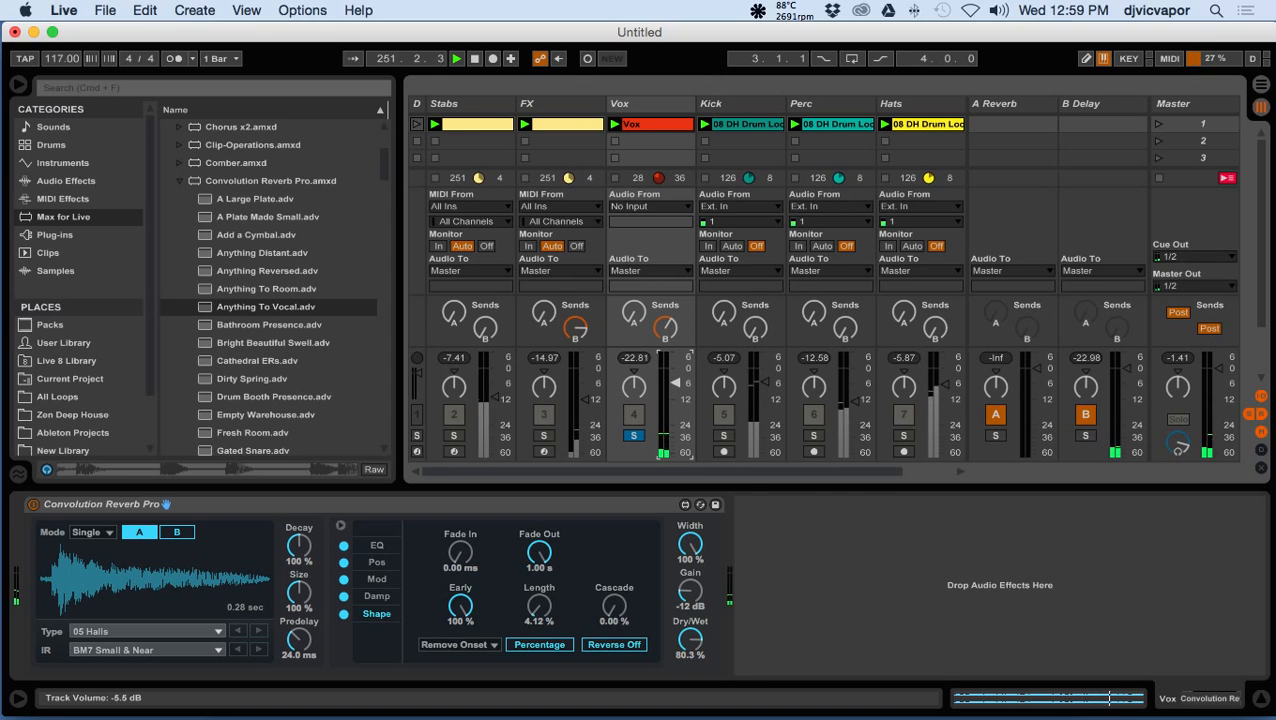
left_click(636, 436)
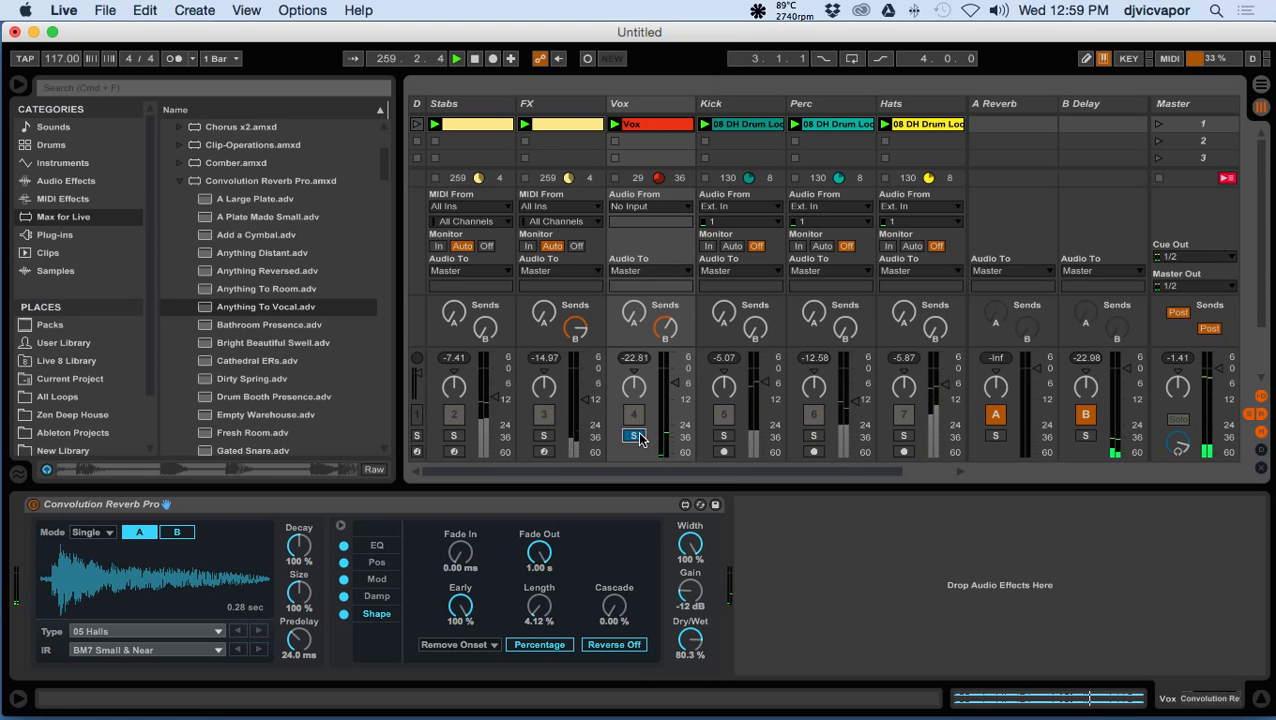
- Lower the Convolution Reverb Pro's Dry/Wet to 70.1 % and compare the Vox track in the mix and soloed
left_click(690, 636)
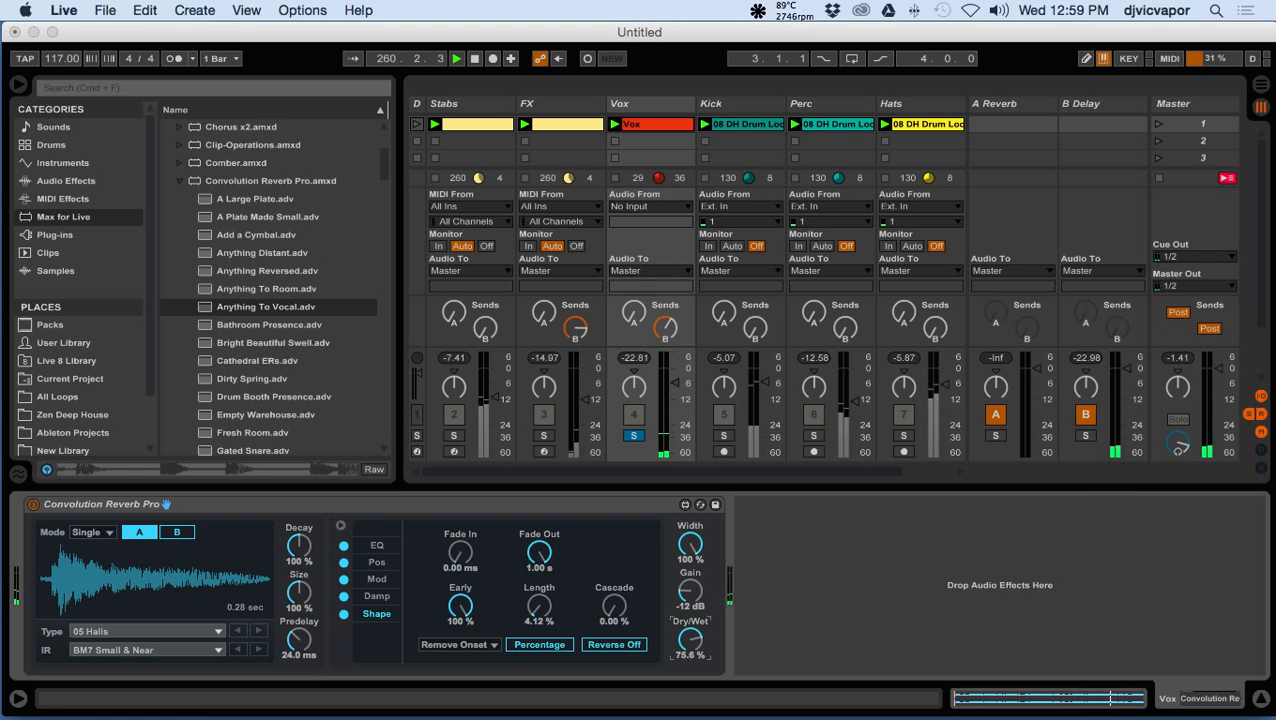
left_click_drag(690, 639, 690, 642)
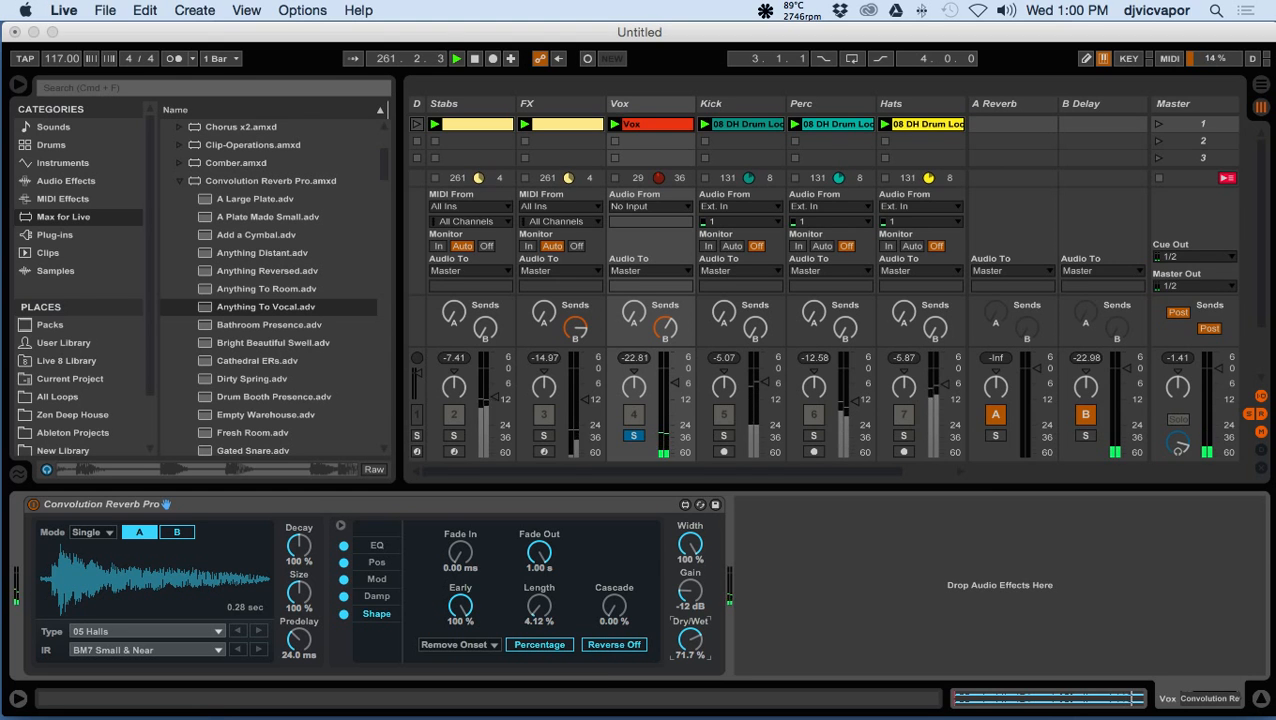
left_click(633, 437)
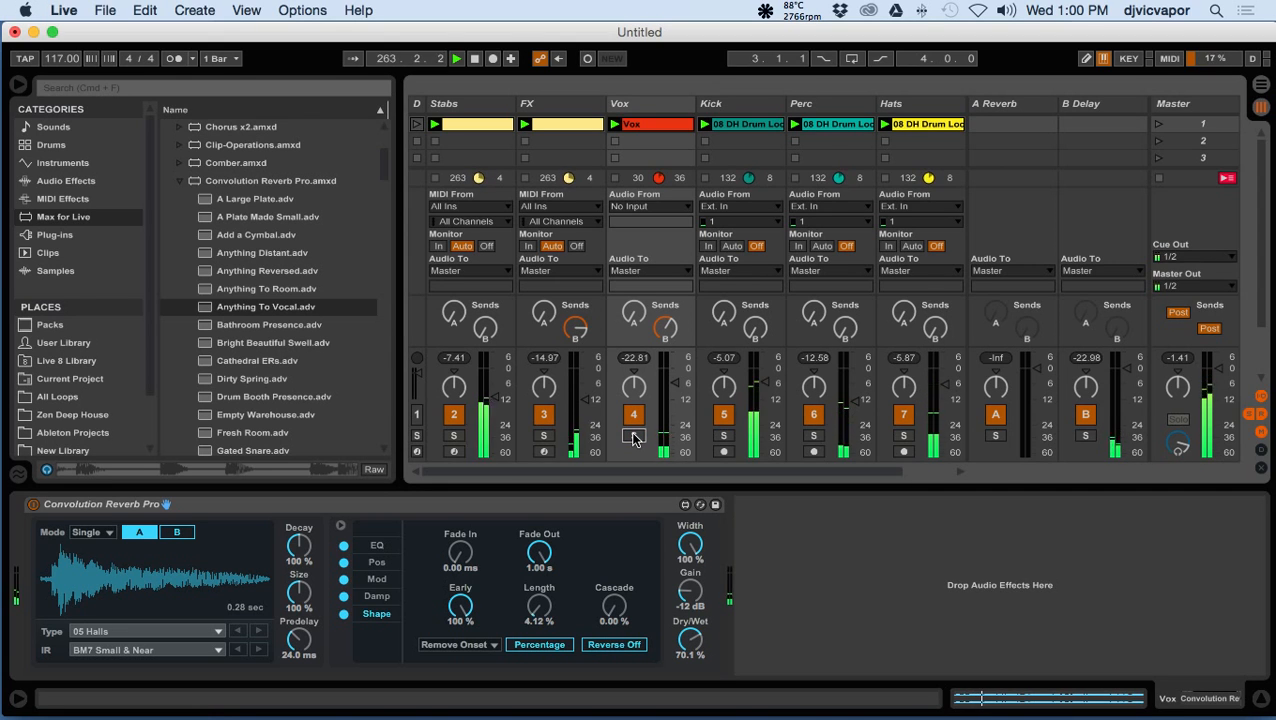
left_click(633, 437)
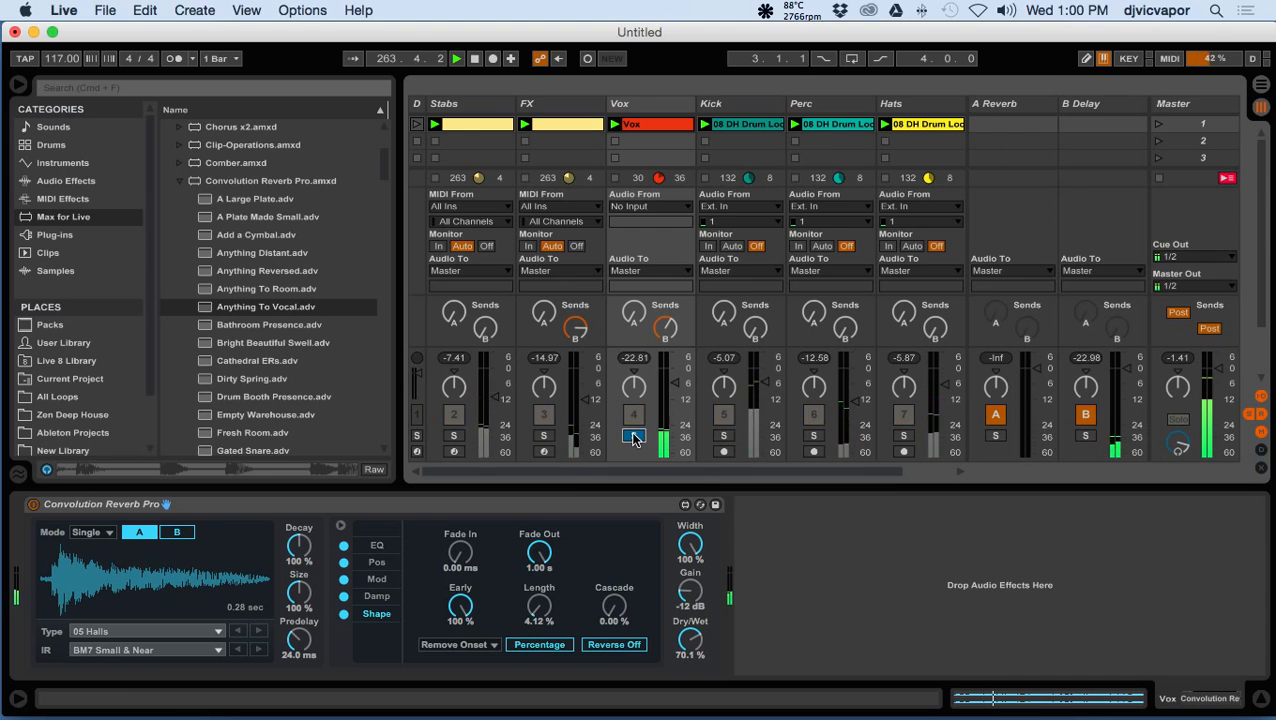
- Shape the reverb's EQ: band 1 at 111 Hz and -13 dB, band 2 raised slightly, band 3 at 7.65 kHz and 4.5 dB
left_click(379, 549)
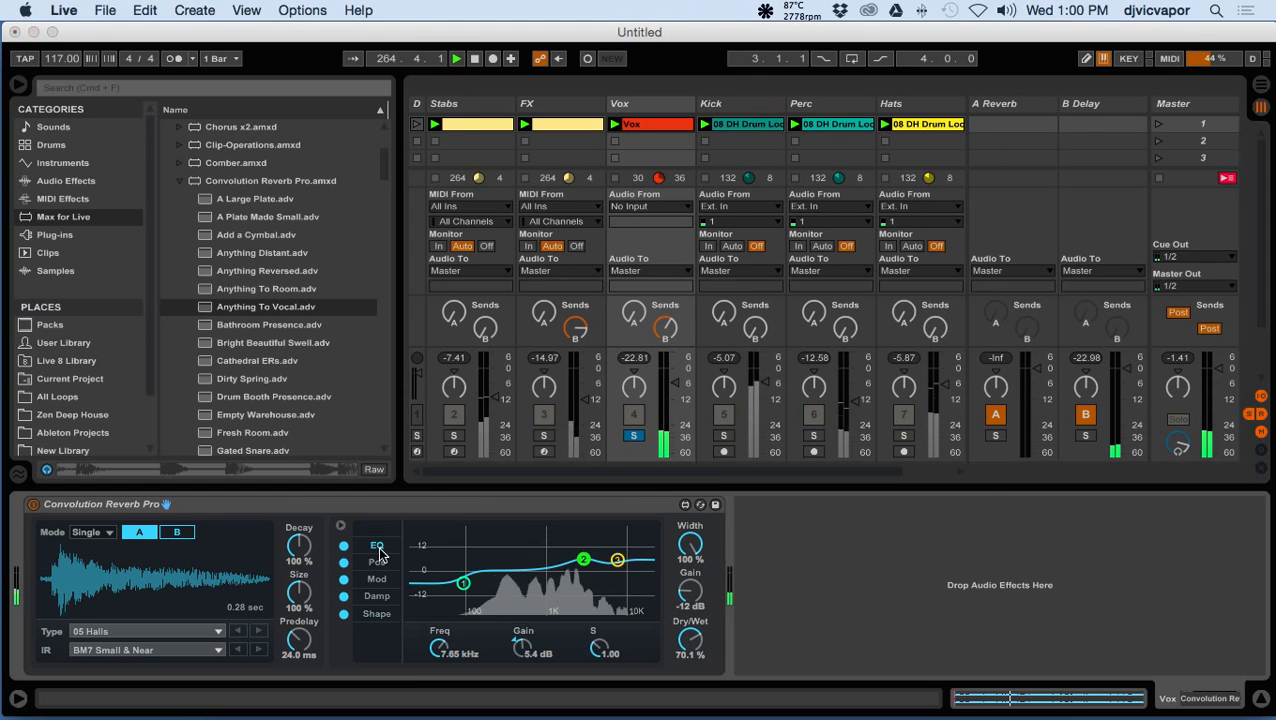
left_click(463, 582)
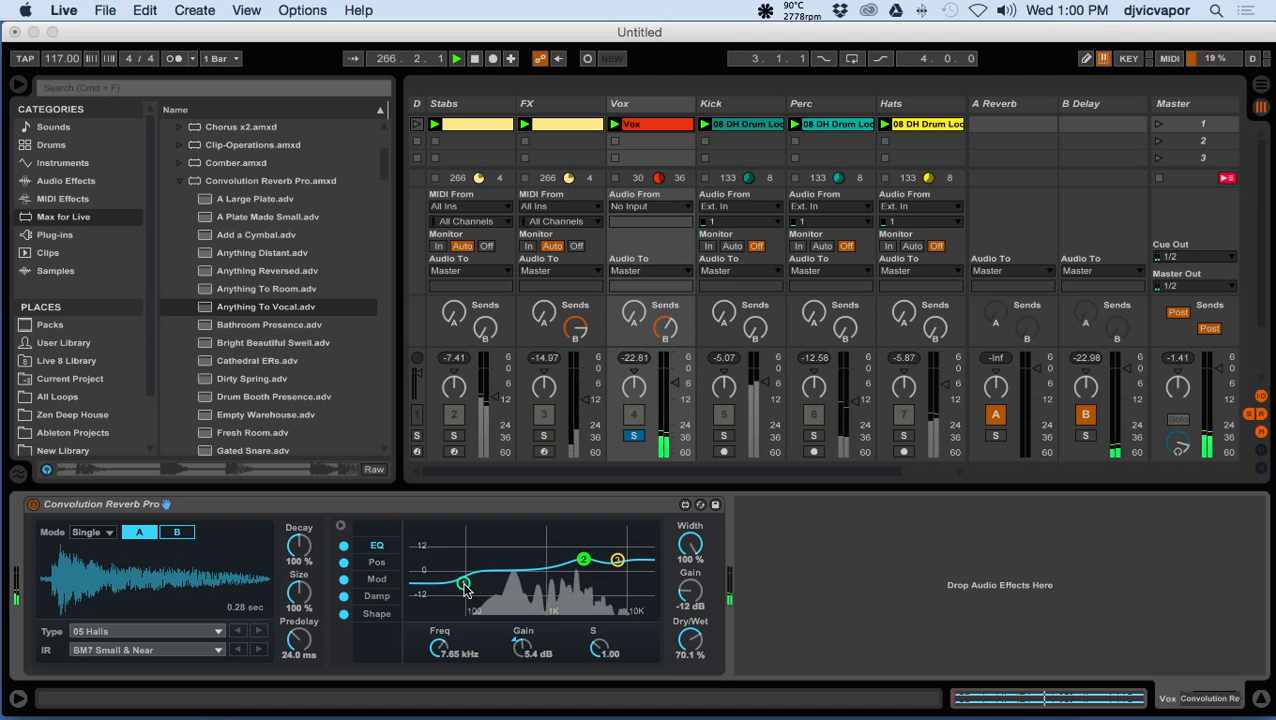
left_click_drag(463, 582, 469, 598)
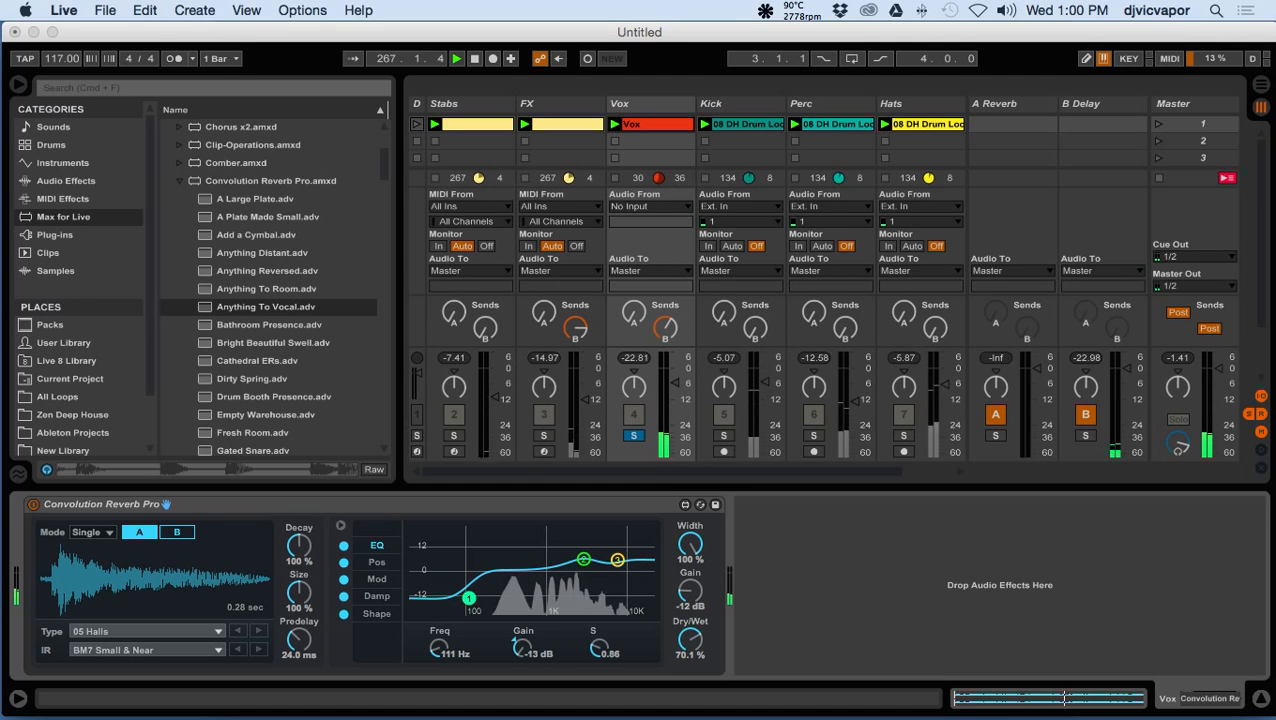
left_click(583, 558)
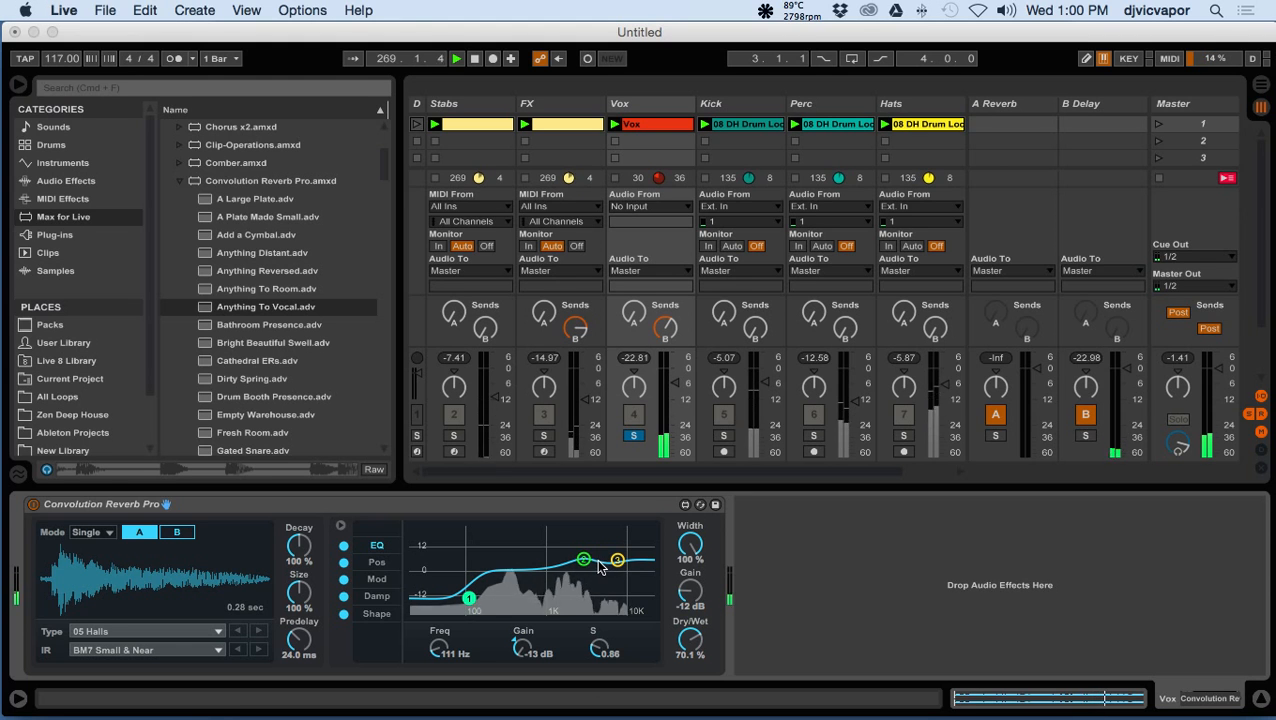
left_click_drag(583, 558, 583, 556)
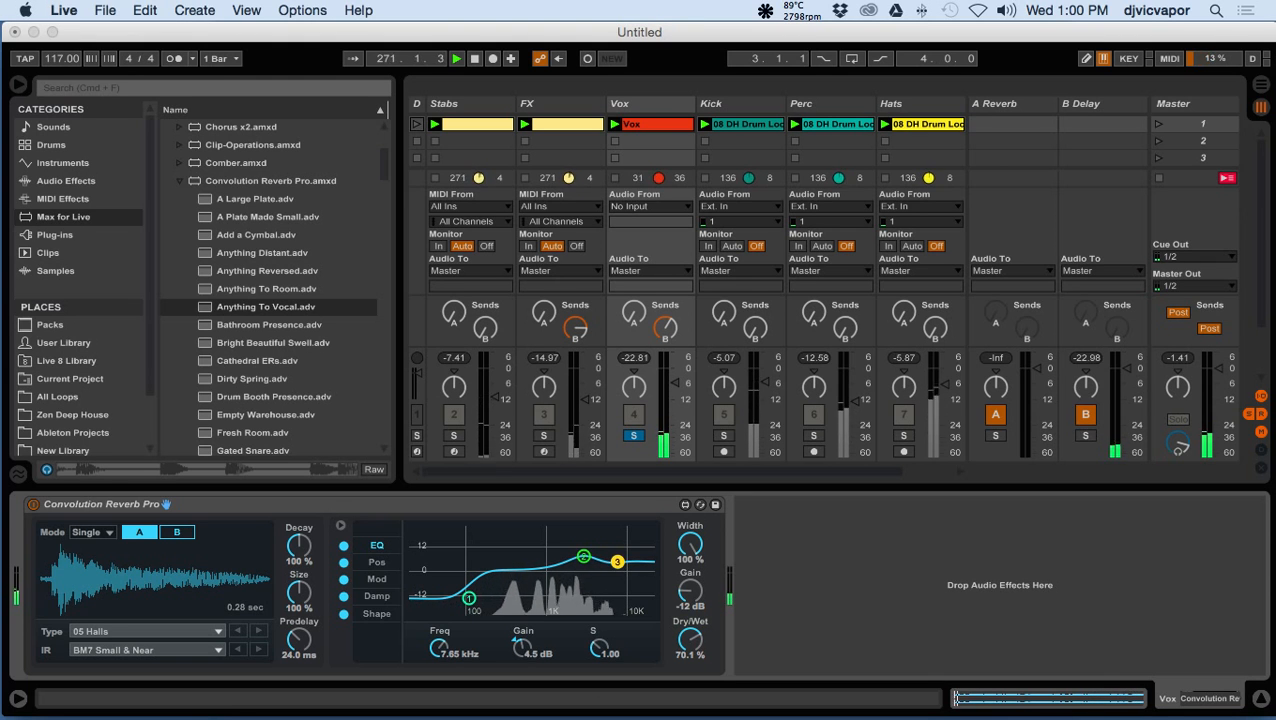
left_click(617, 560)
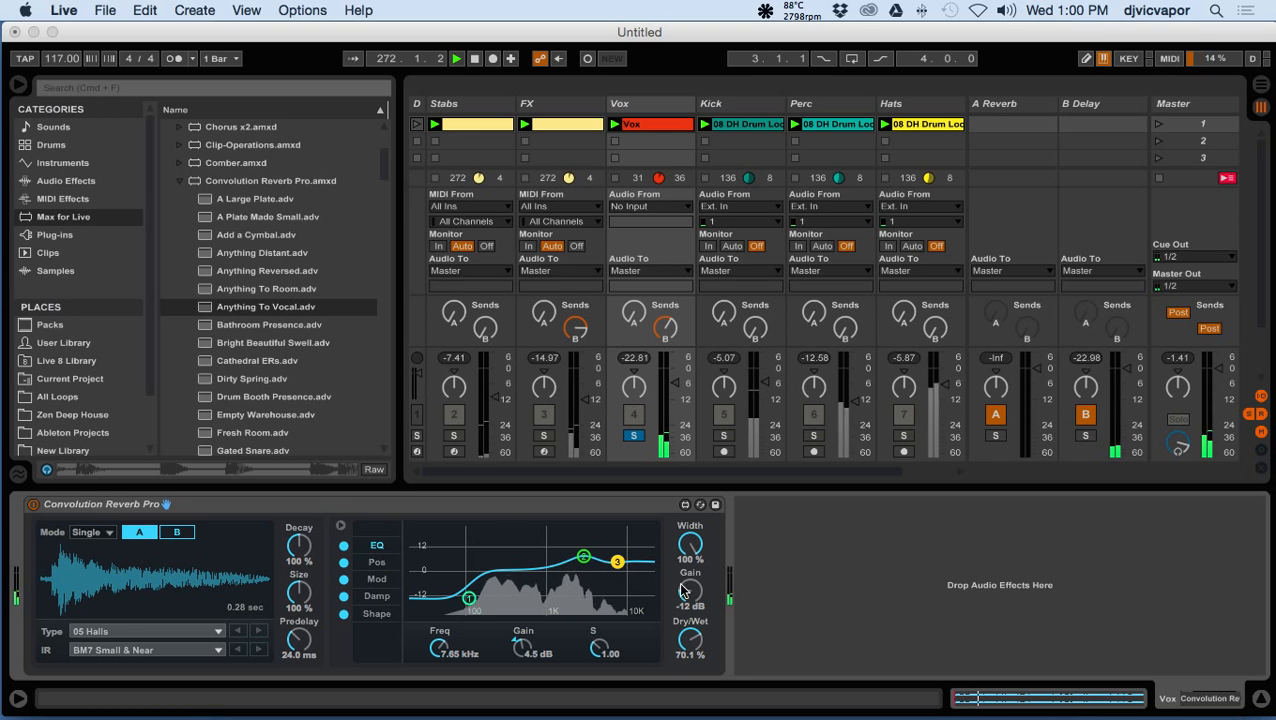
- Set the reverb's Gain to -8.5 dB, auditioning the Vox track soloed and in the full mix
left_click_drag(690, 591, 690, 580)
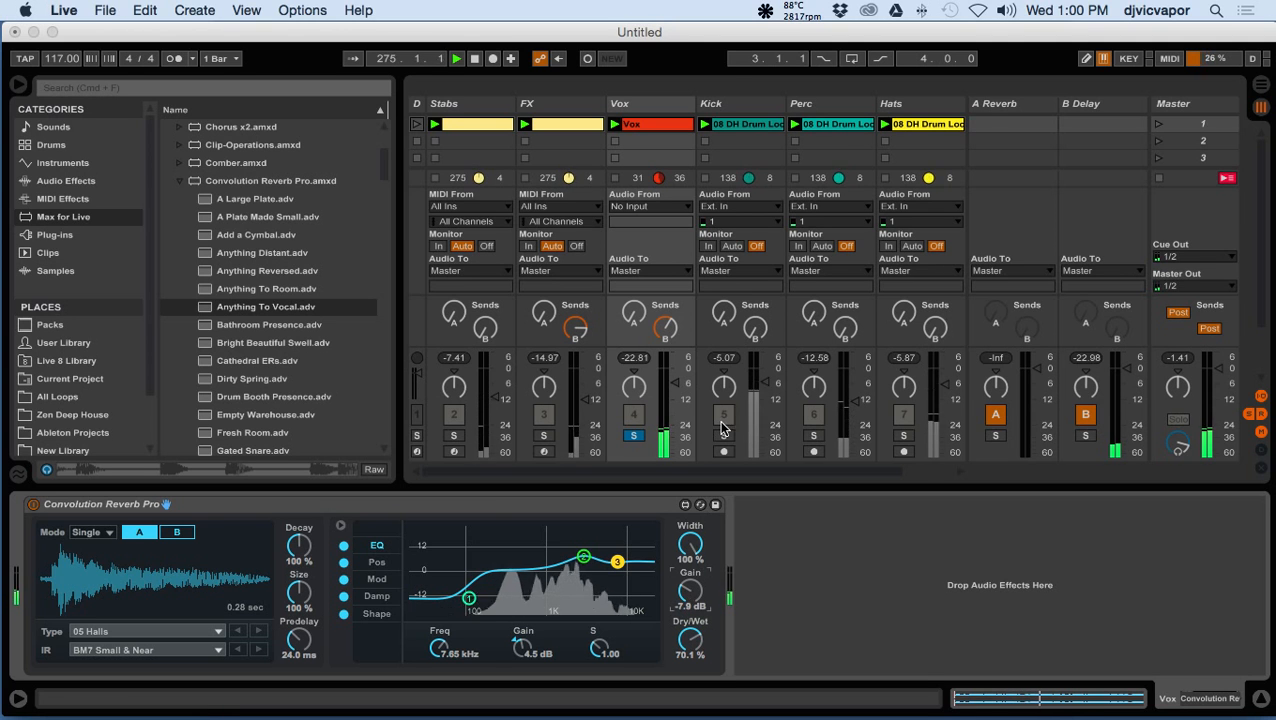
left_click(632, 437)
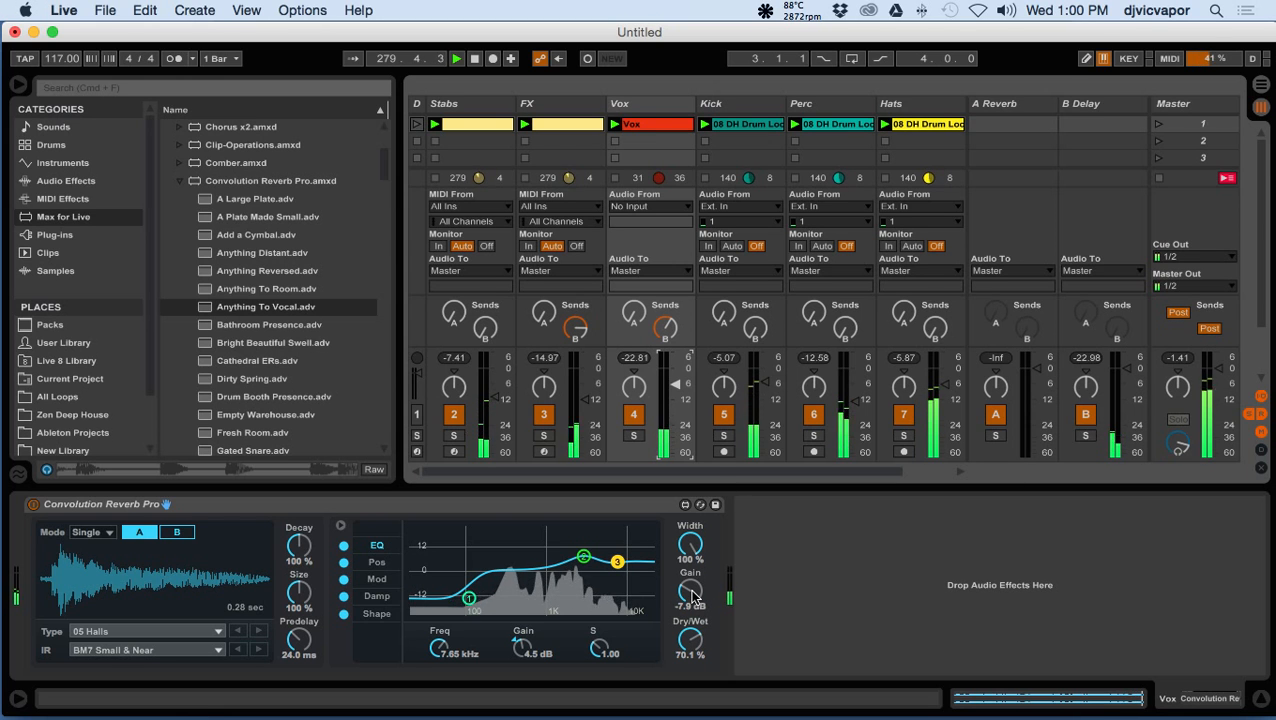
left_click_drag(693, 595, 693, 601)
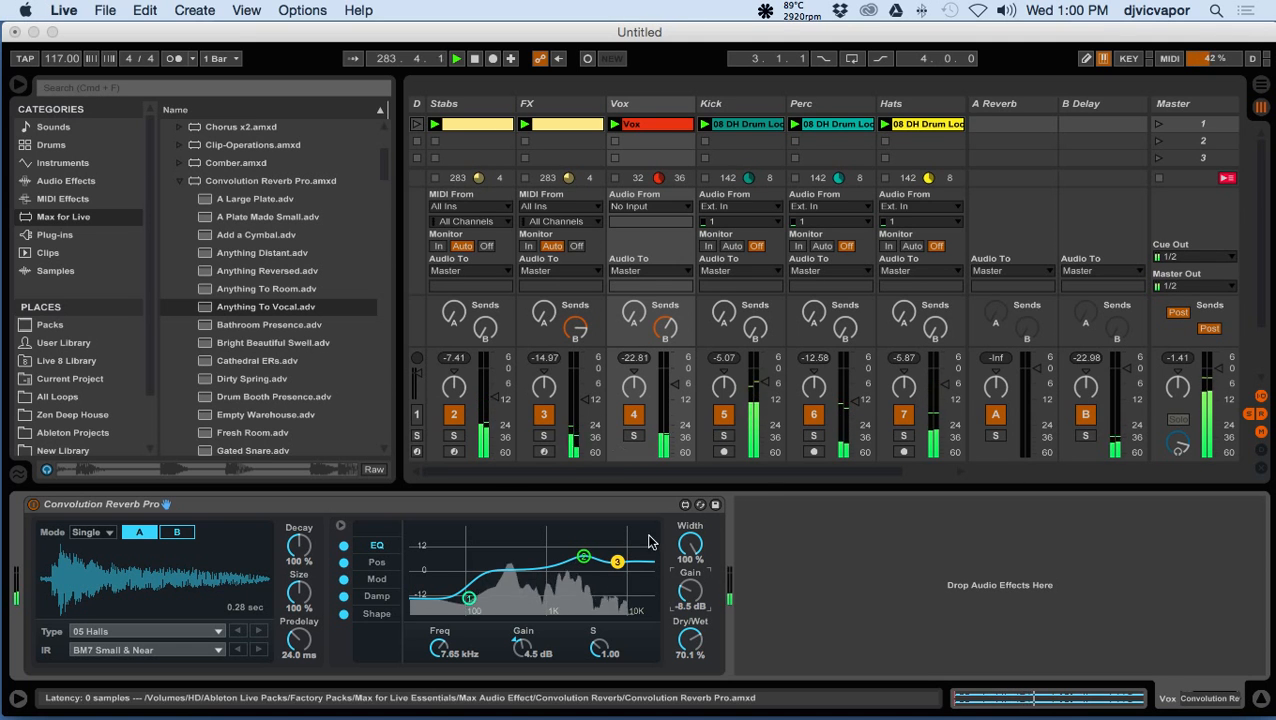
left_click(633, 436)
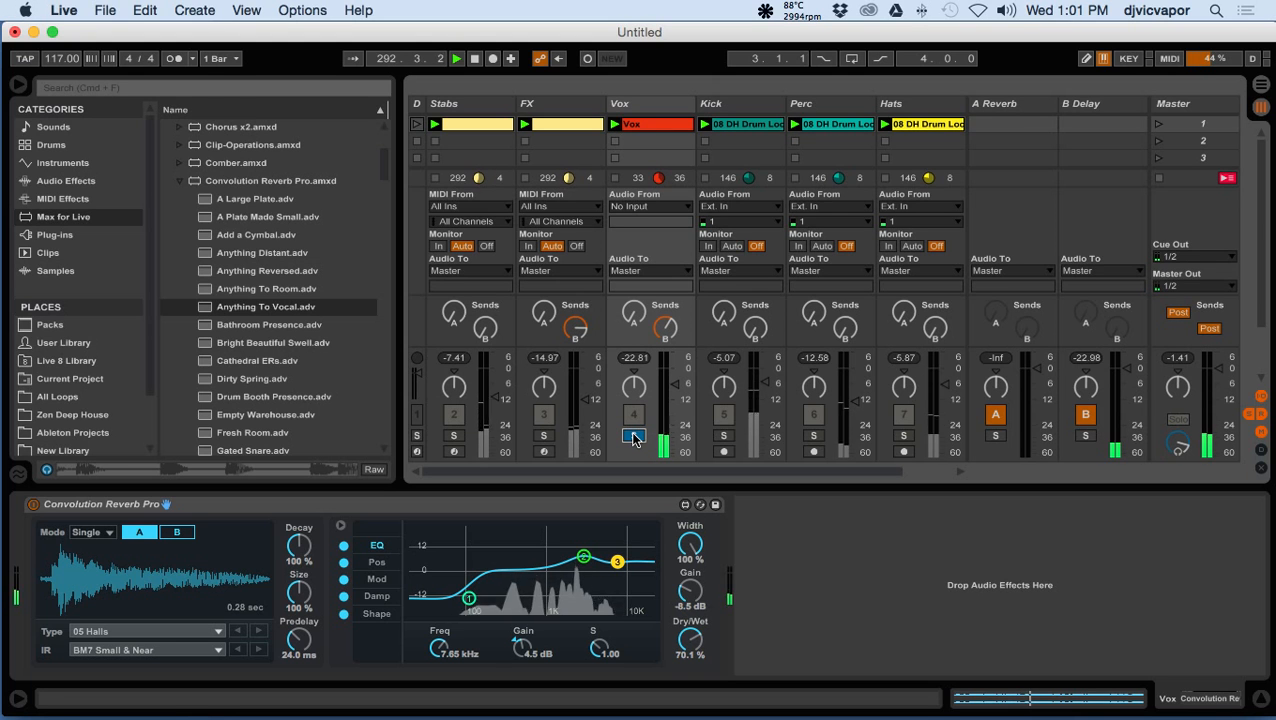
left_click(633, 437)
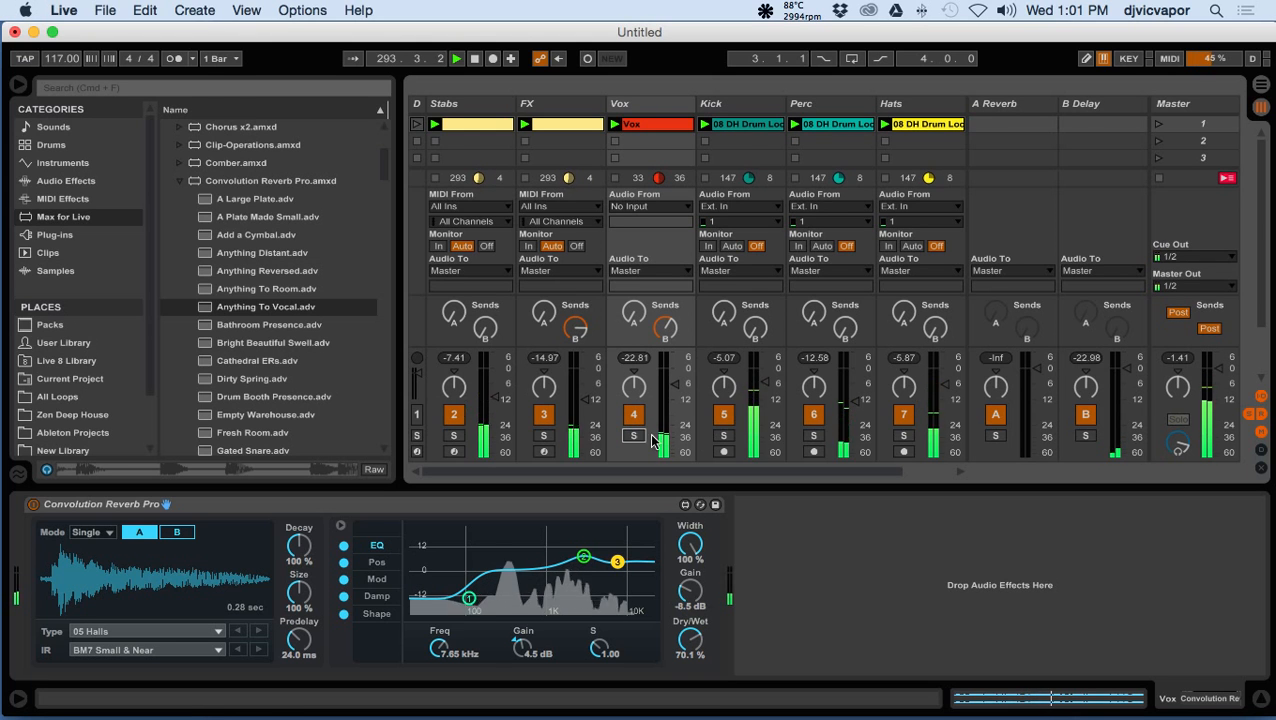
- Solo the Kick track, check its drum loop clip, and add EQ Eight to the track
left_click(724, 437)
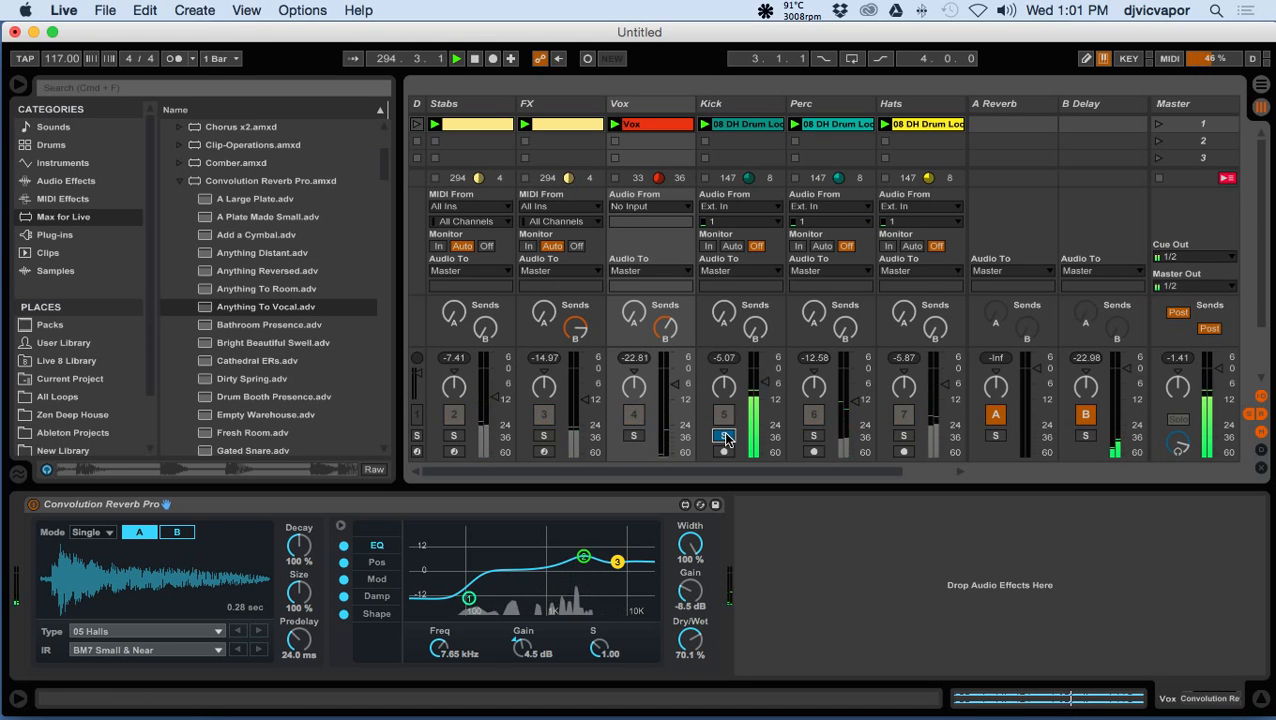
left_click(727, 104)
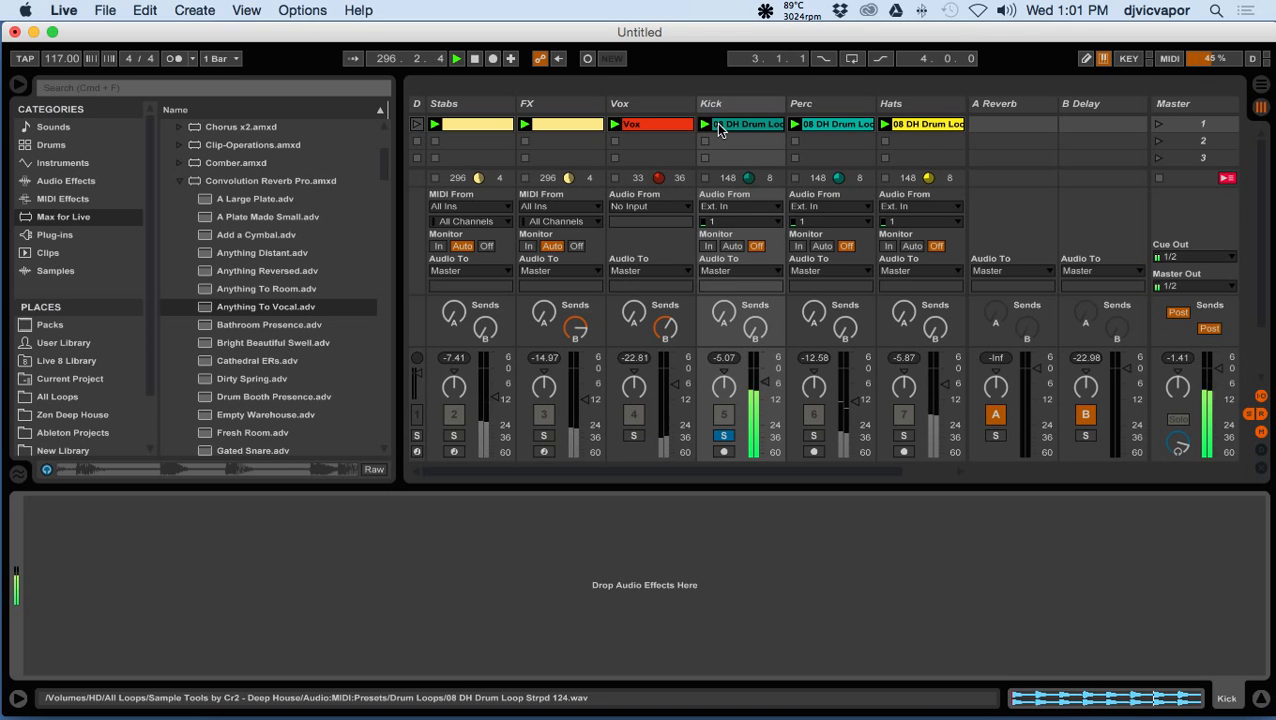
left_click(725, 124)
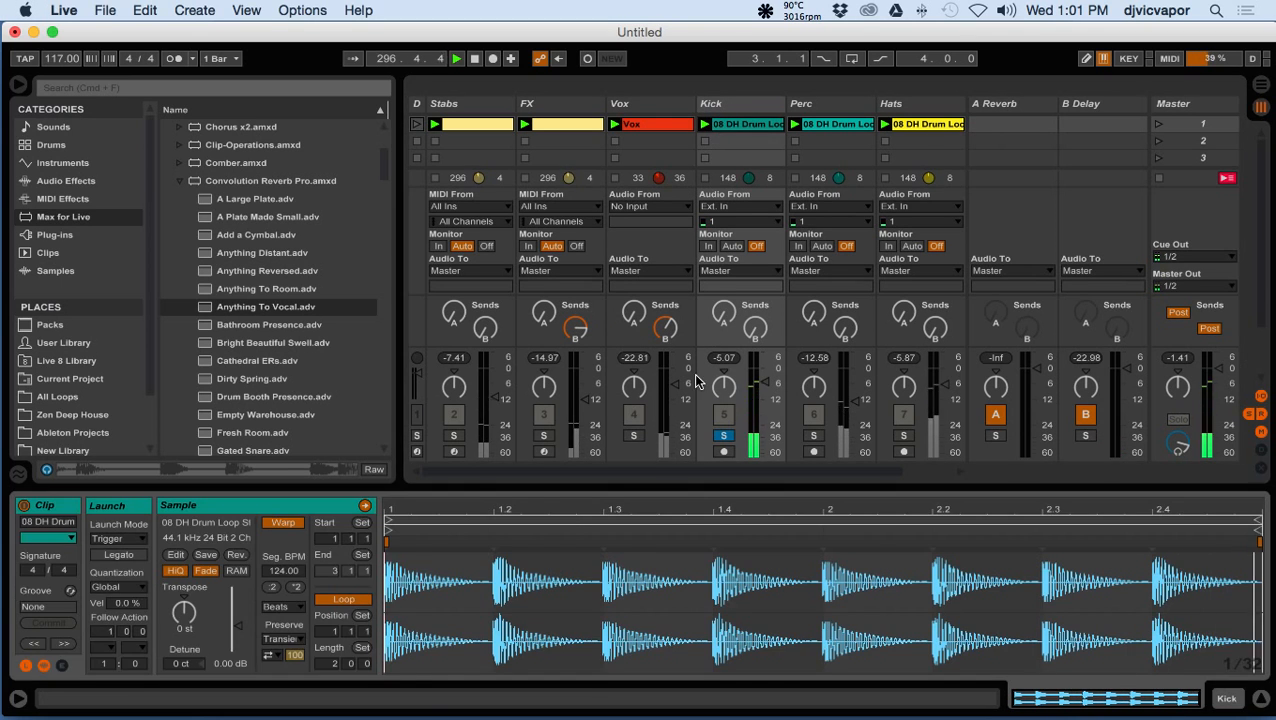
left_click(736, 106)
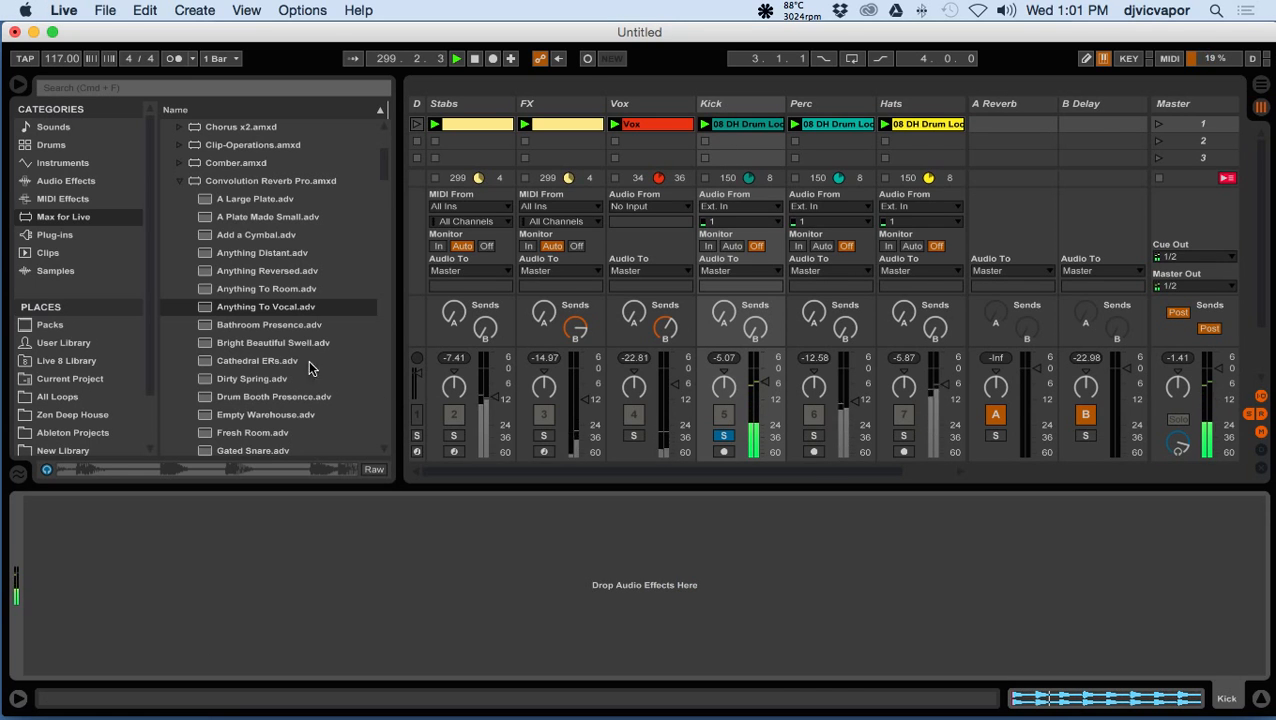
left_click(66, 181)
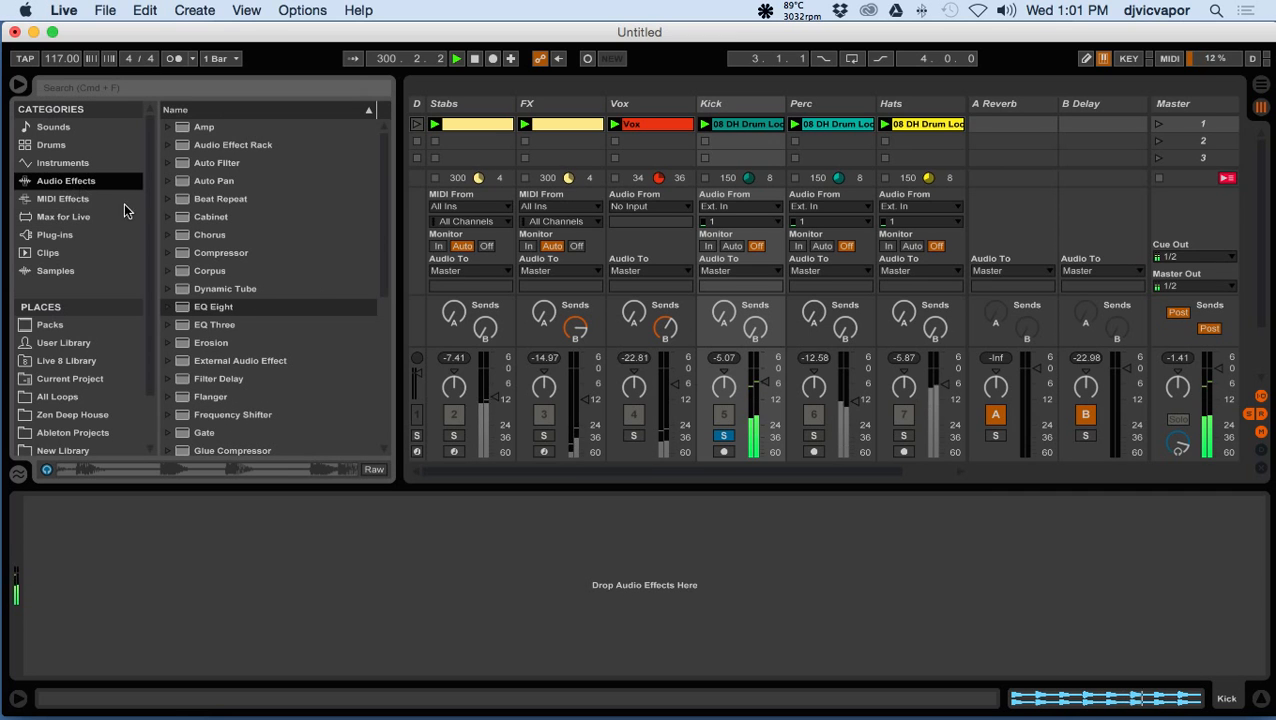
left_click(180, 310)
left_click_drag(180, 313, 340, 600)
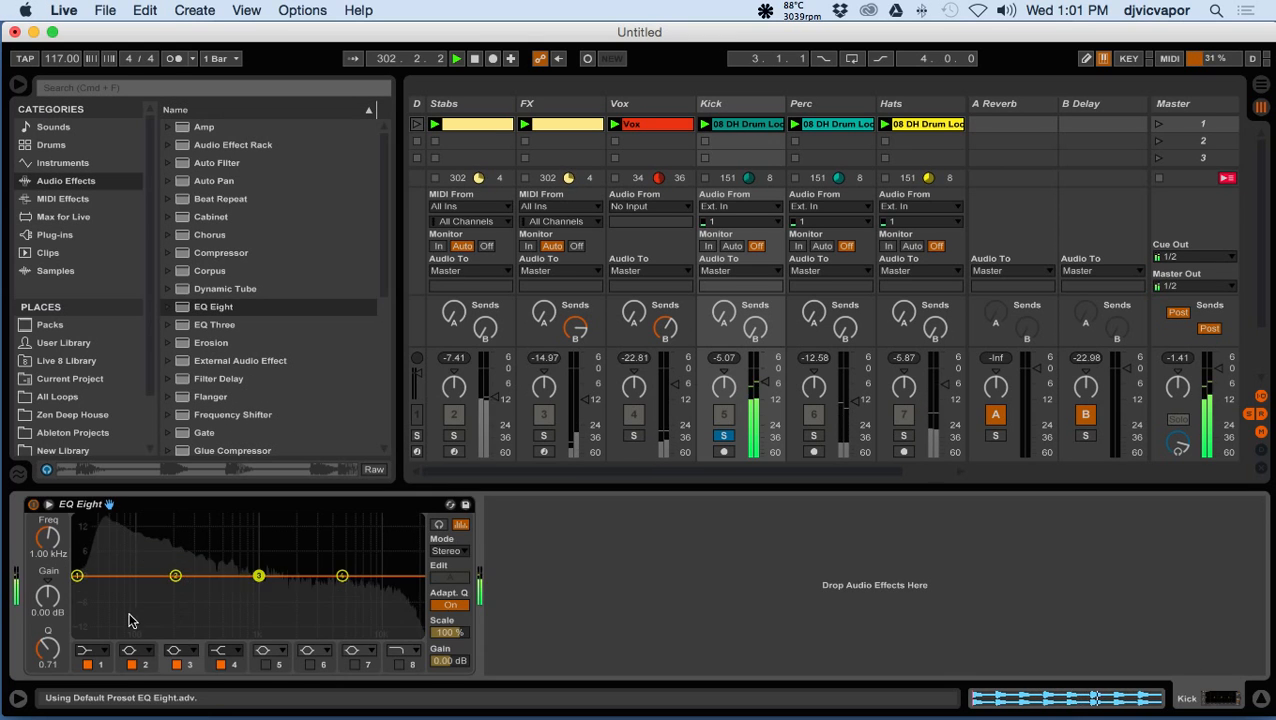
- Make EQ Eight band 1 a low cut at 50.6 Hz and notch band 3 at 134 Hz with -7.81 dB gain and Q 7.27
left_click(95, 652)
left_click(89, 557)
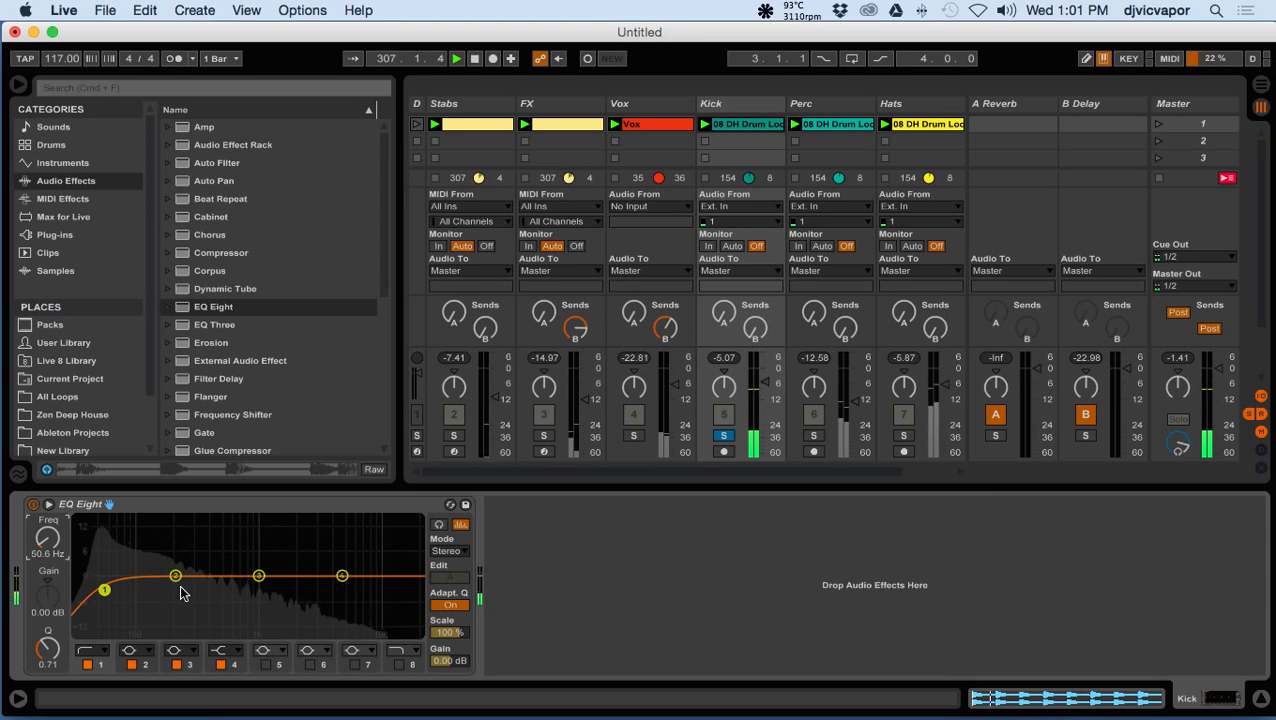
left_click(258, 577)
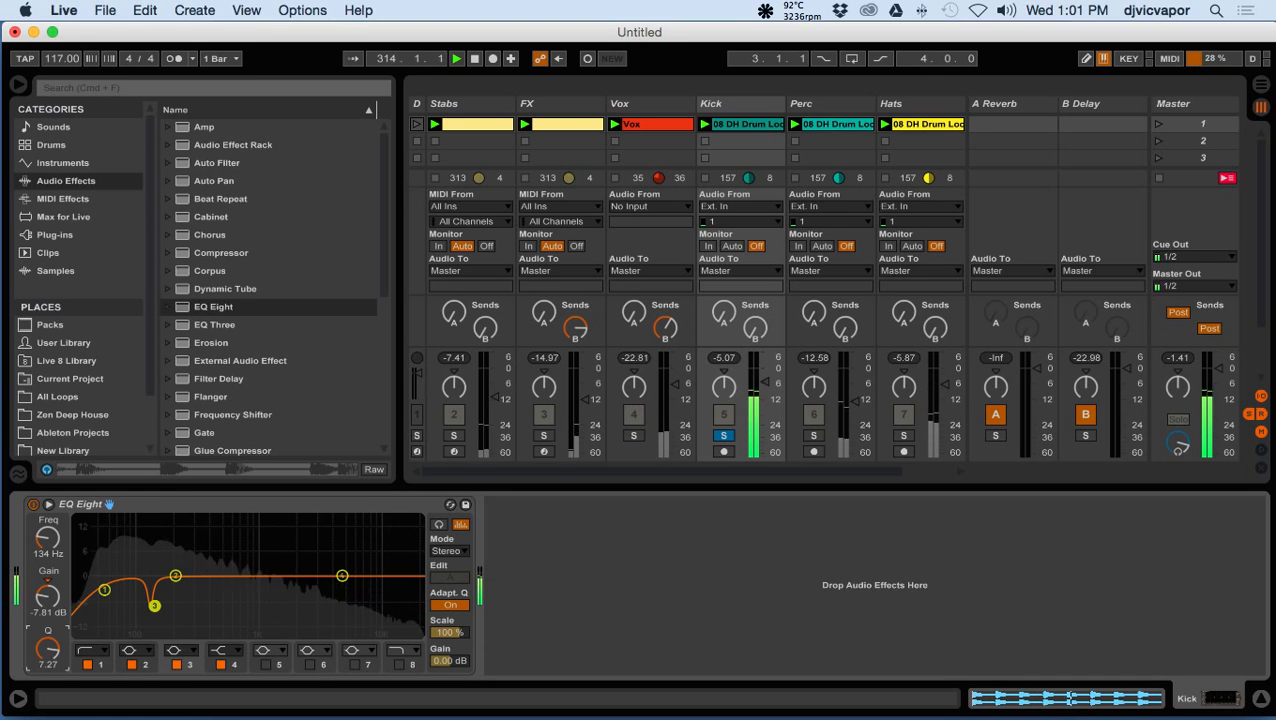
- Enable the band 8 high cut, take the Kick track out of solo, and set the cutoff to 6.95 kHz
left_click(398, 664)
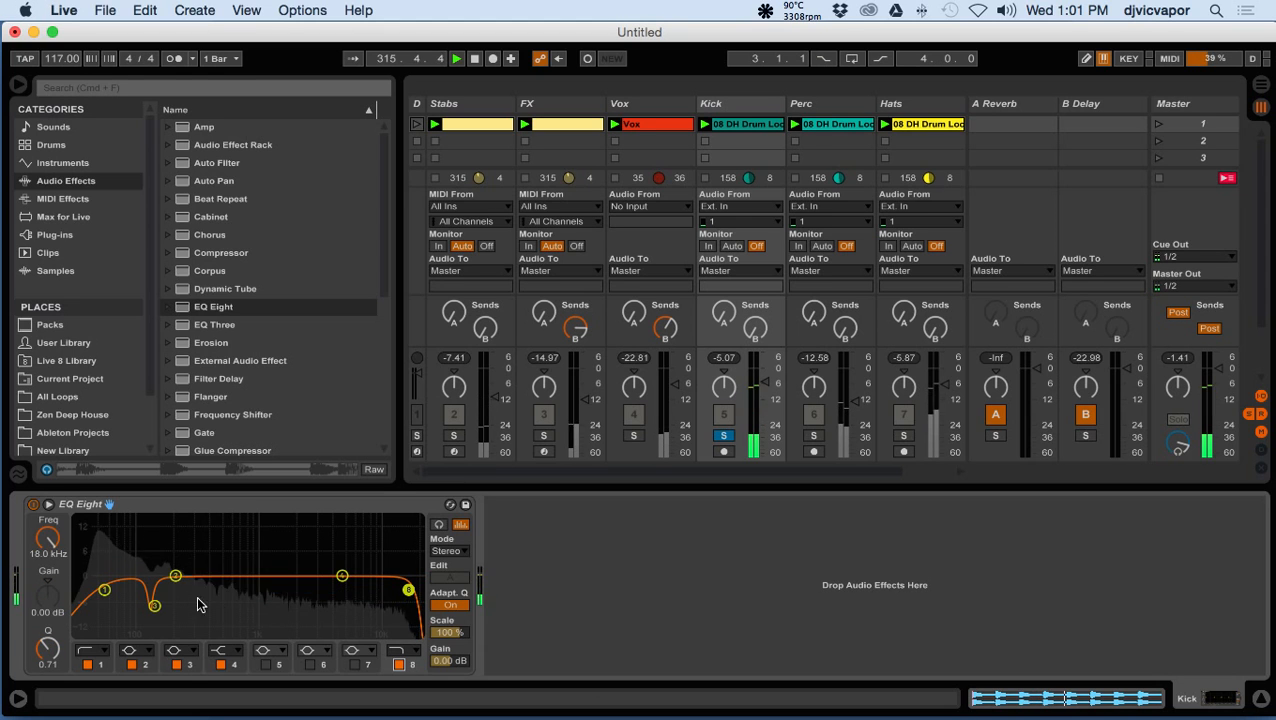
left_click(47, 540)
left_click_drag(47, 540, 47, 580)
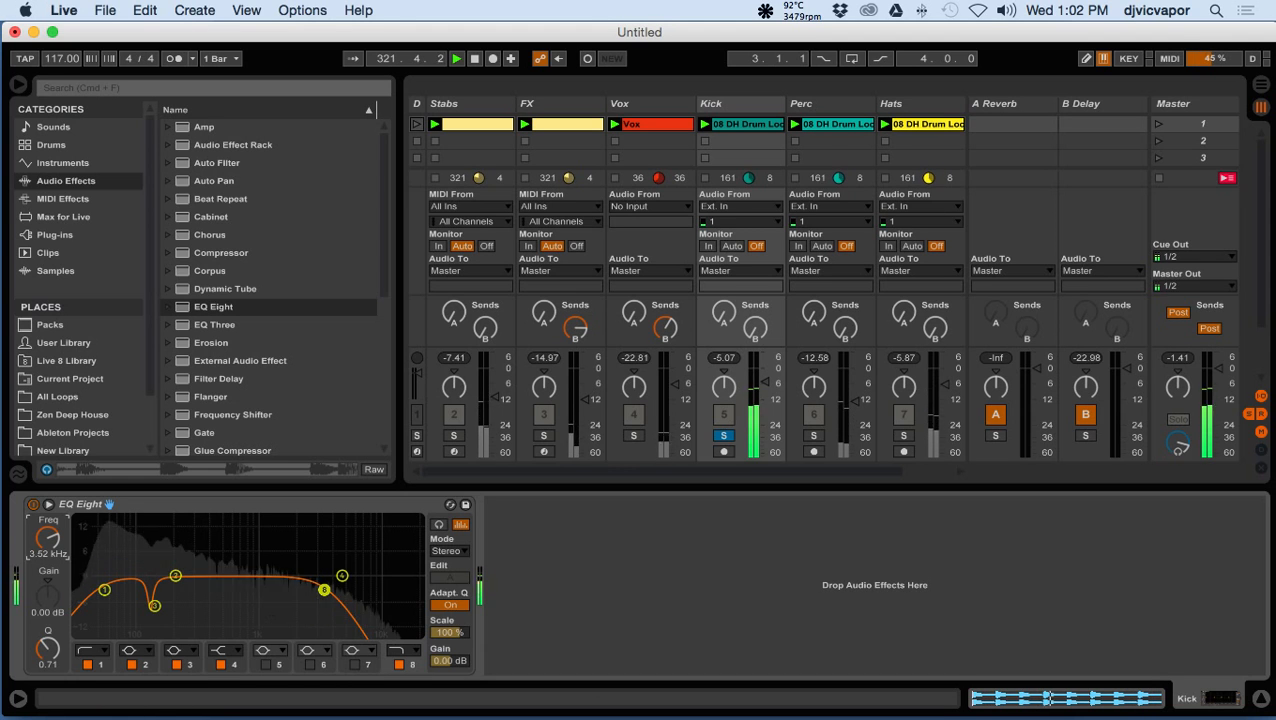
left_click(726, 437)
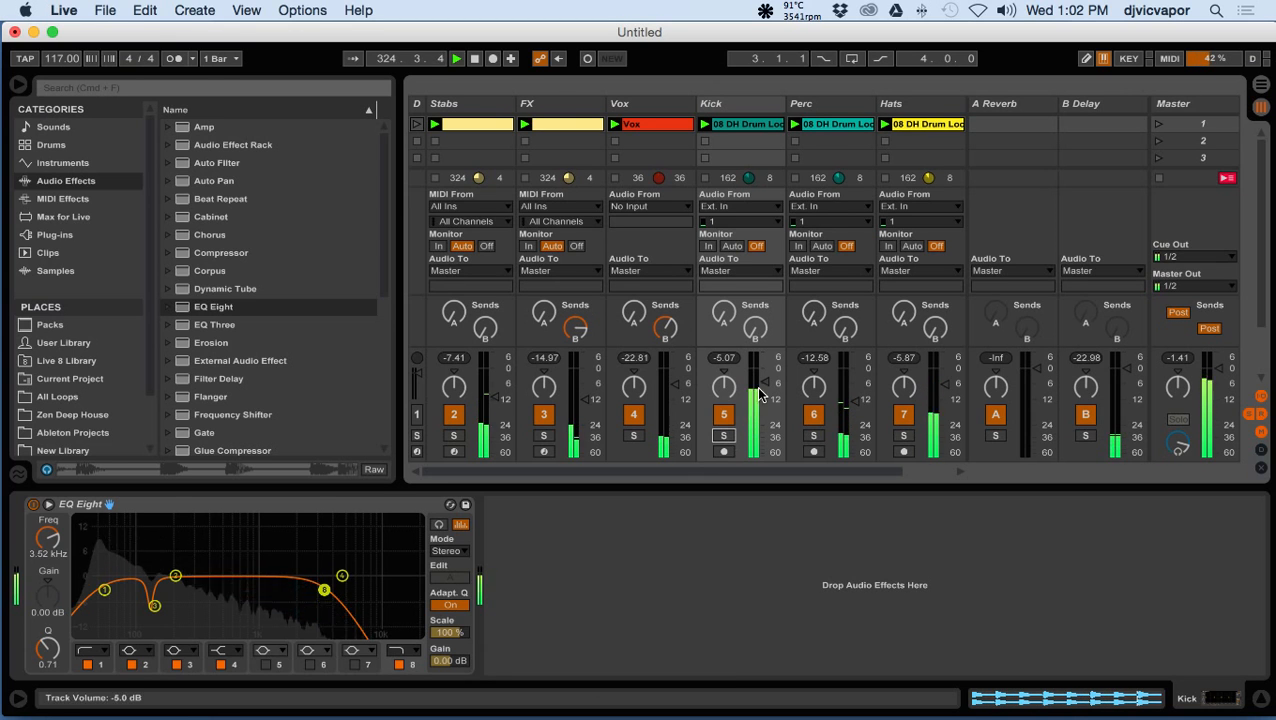
left_click_drag(47, 545, 47, 512)
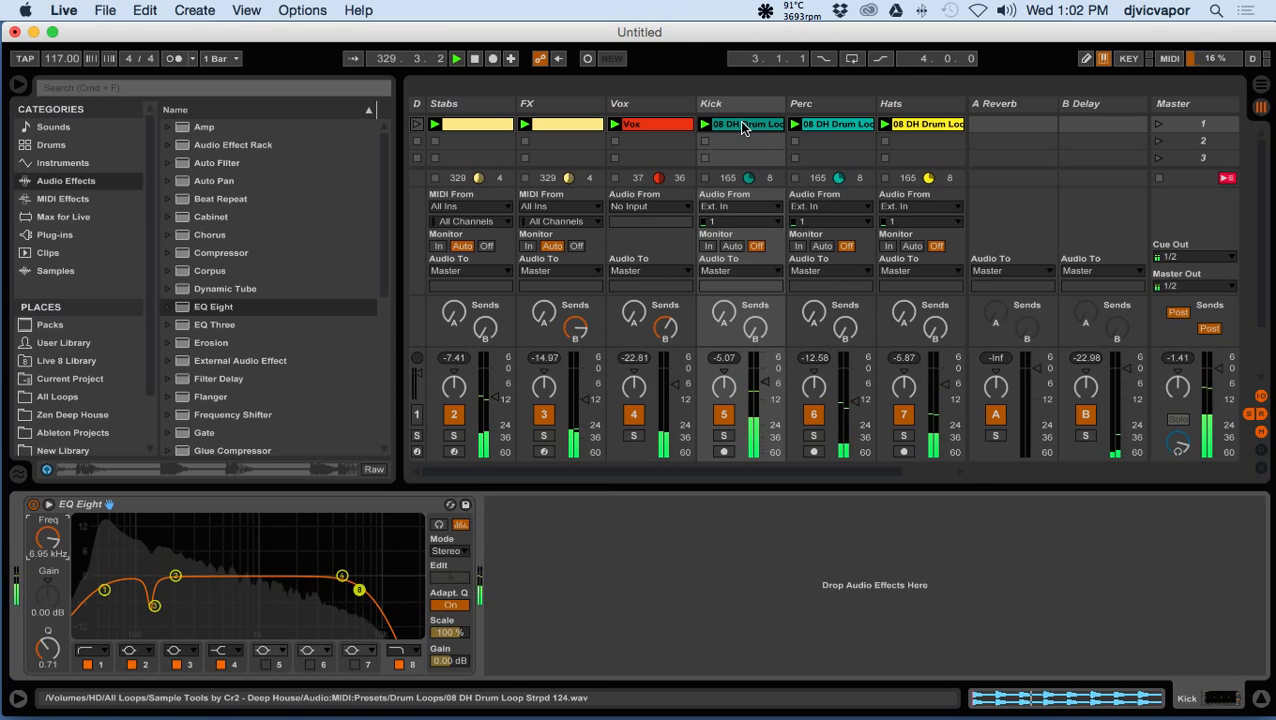
- Rename the drum loop clip on the Kick track as "Kick"
right_click(745, 124)
left_click(764, 200)
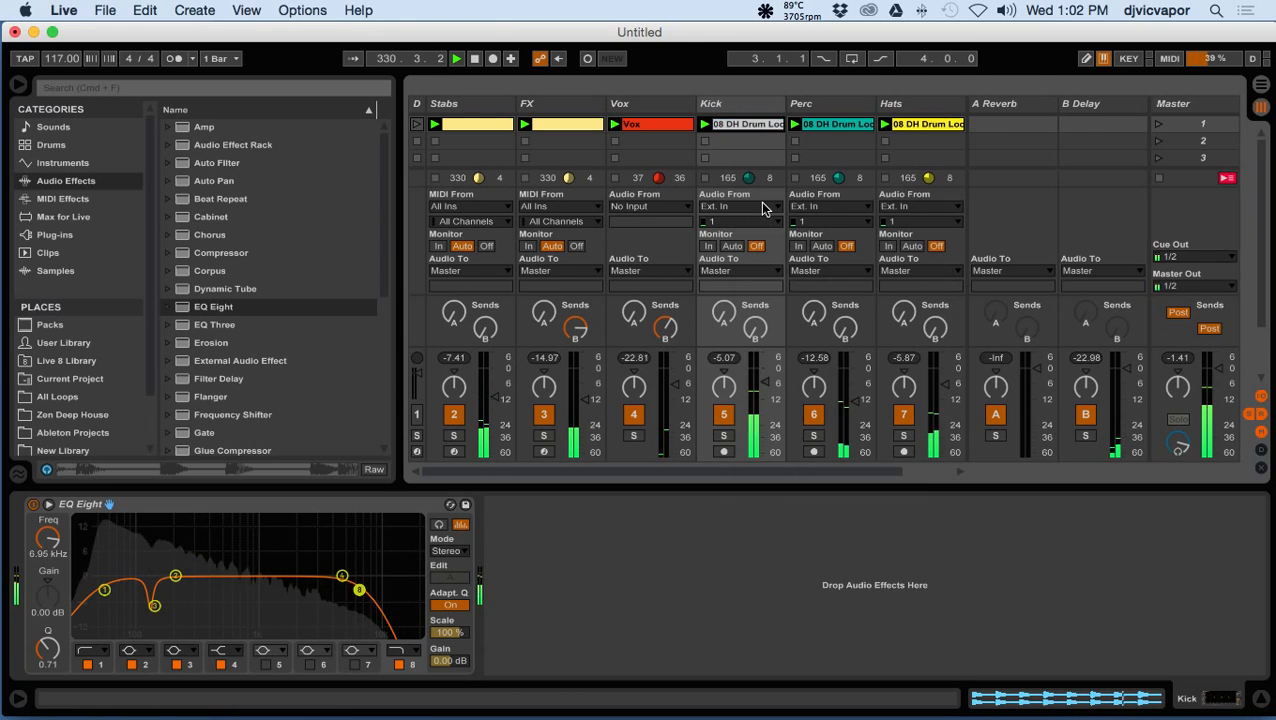
type("Kick")
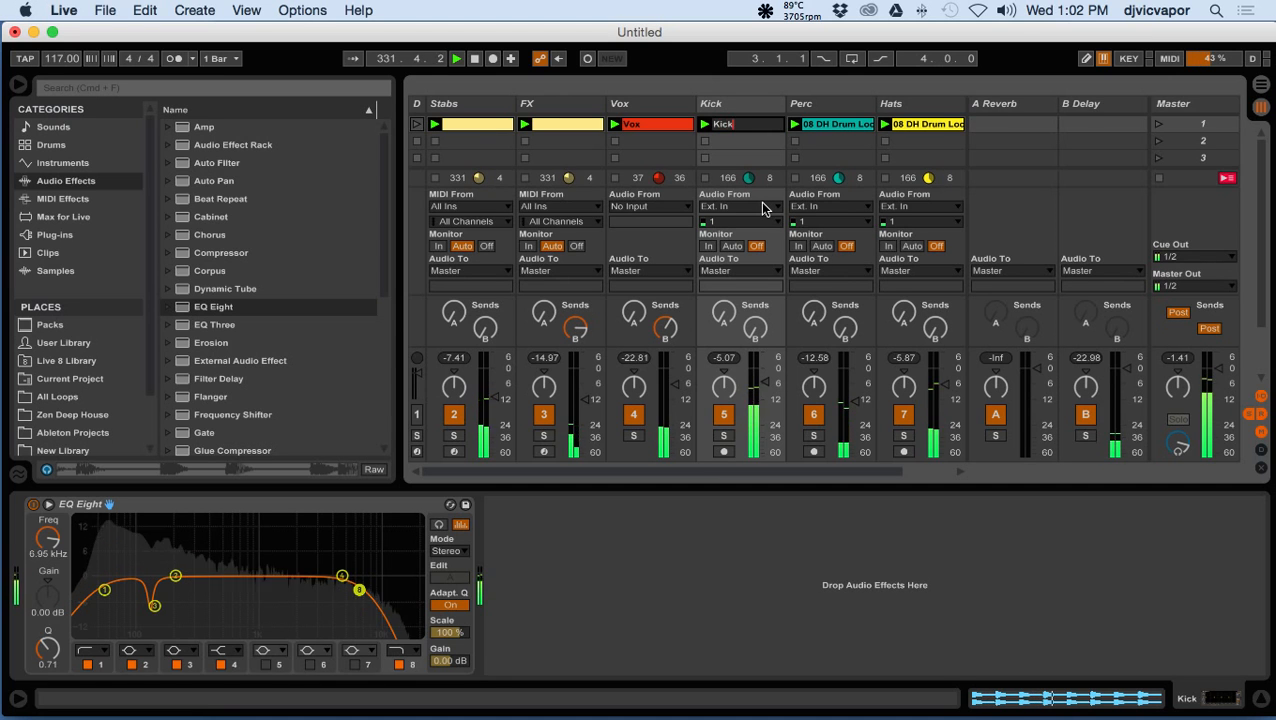
key("Return")
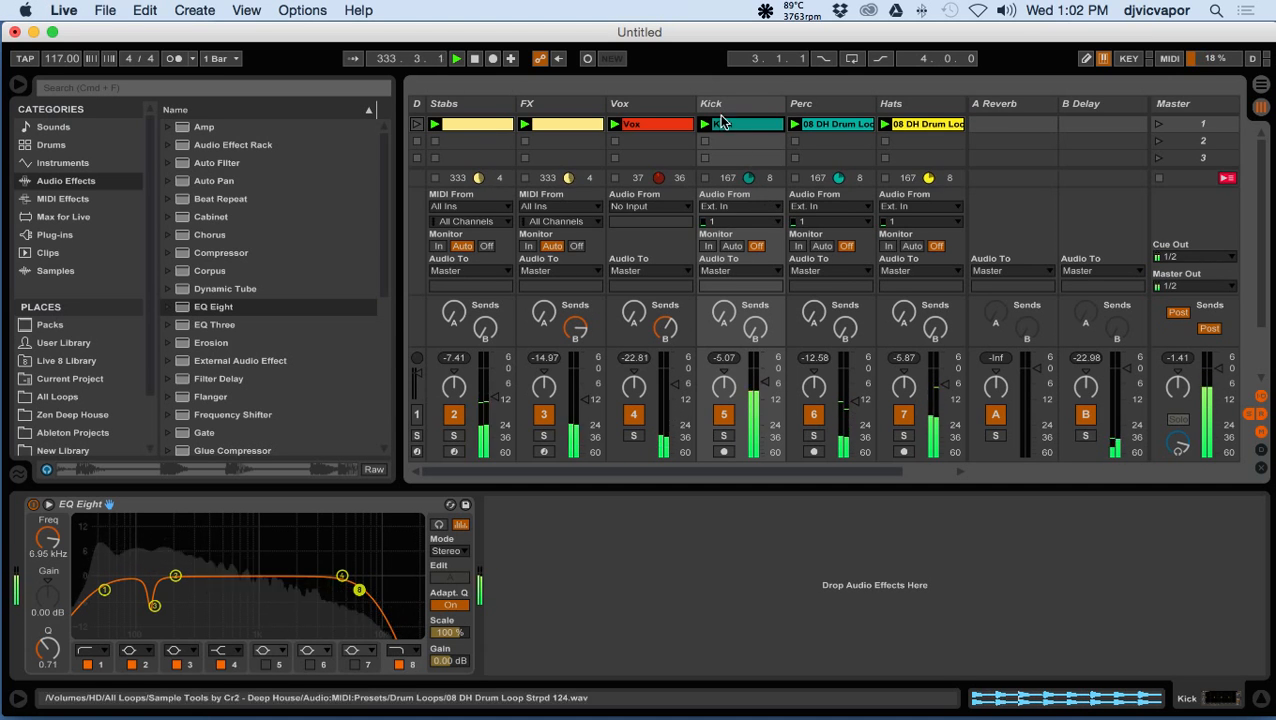
- Solo the Kick track and add the FabFilter Pro-C VST compressor after its EQ Eight
left_click(725, 436)
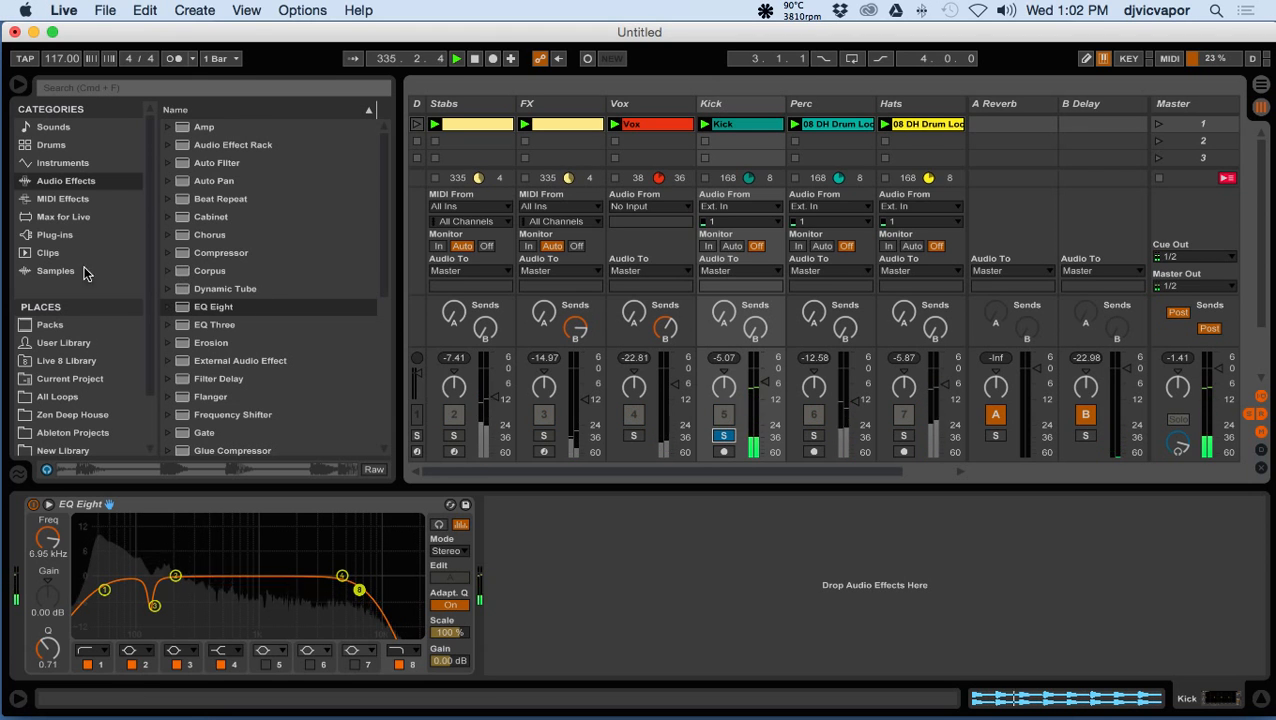
left_click(68, 236)
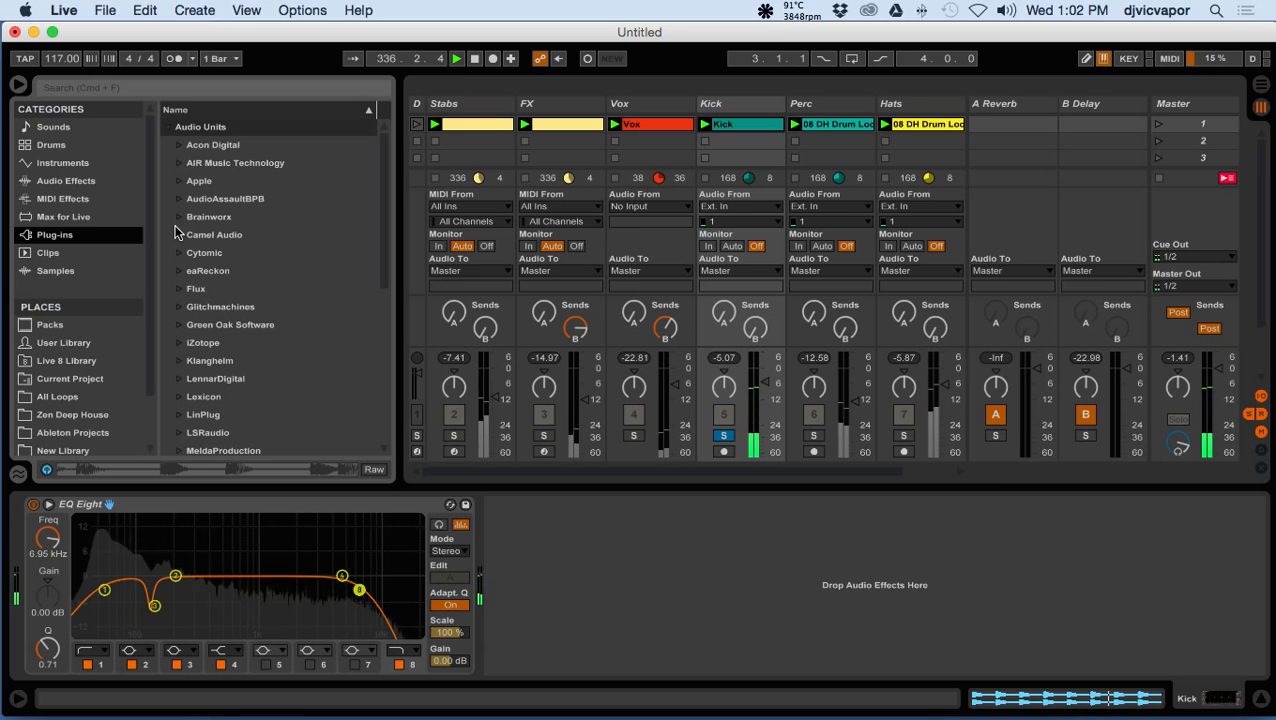
left_click(168, 127)
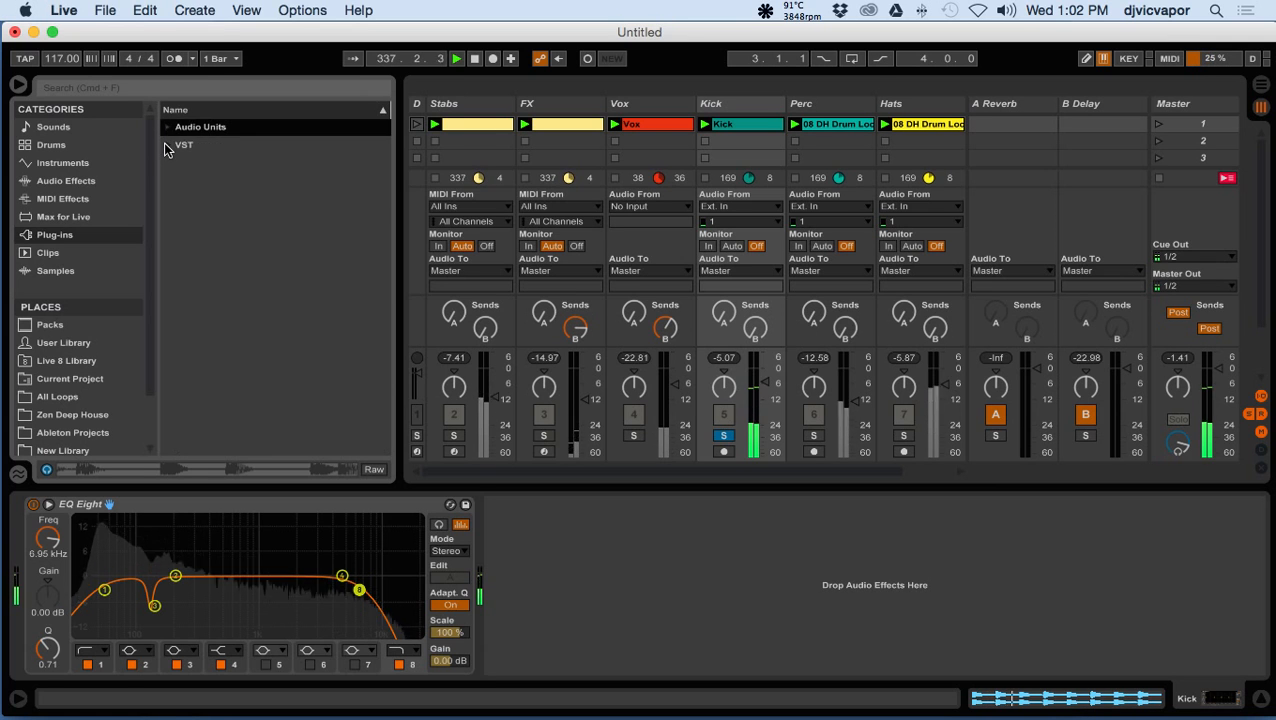
left_click(166, 146)
scroll(190, 320, "down", 5)
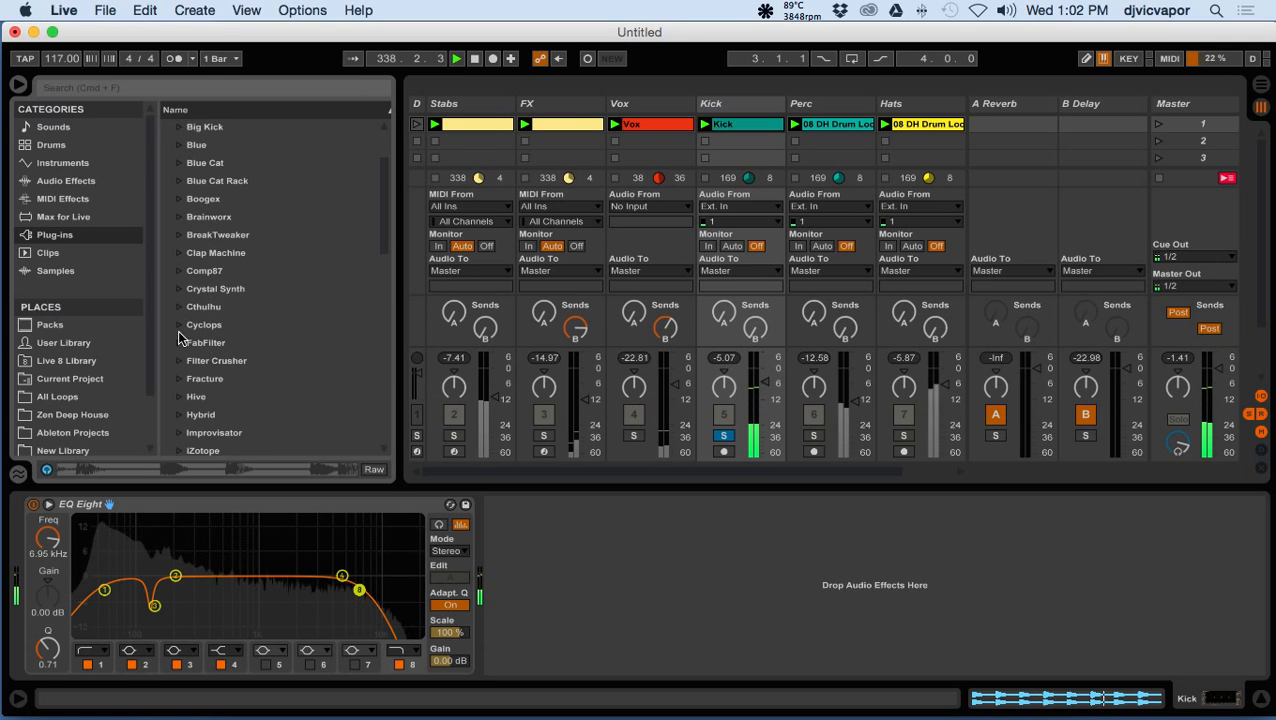
left_click(176, 343)
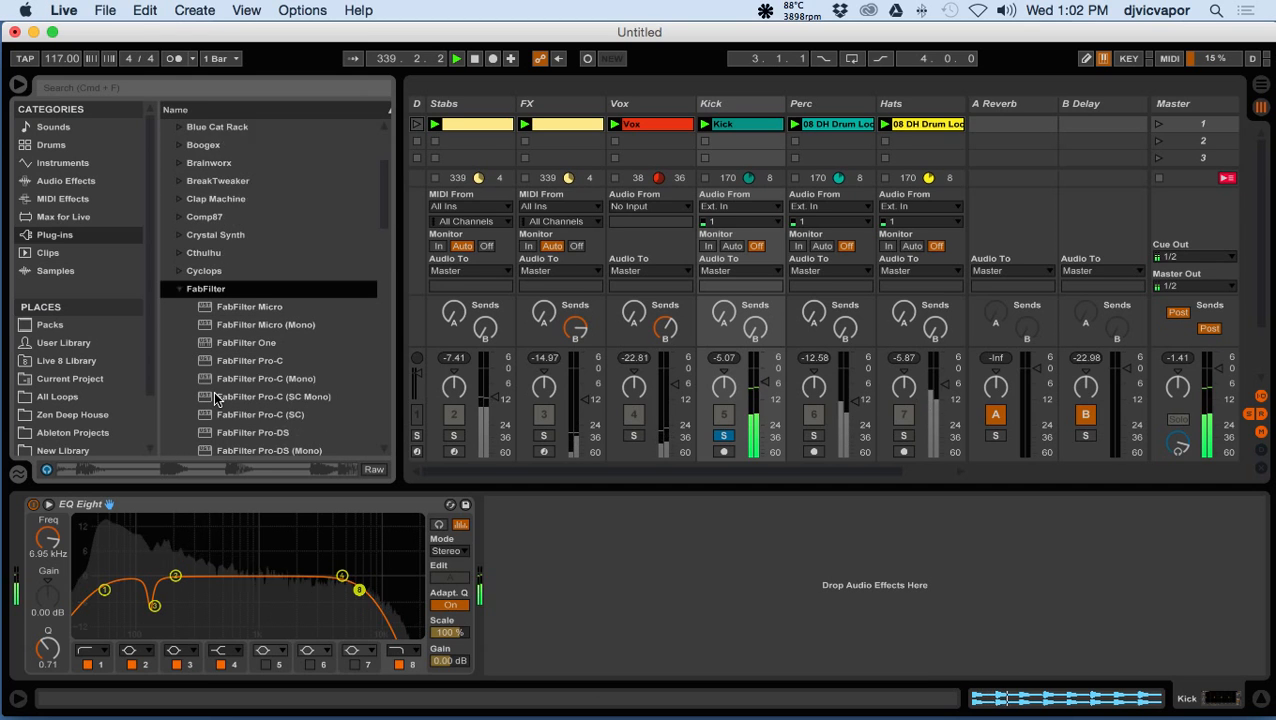
scroll(215, 398, "down", 6)
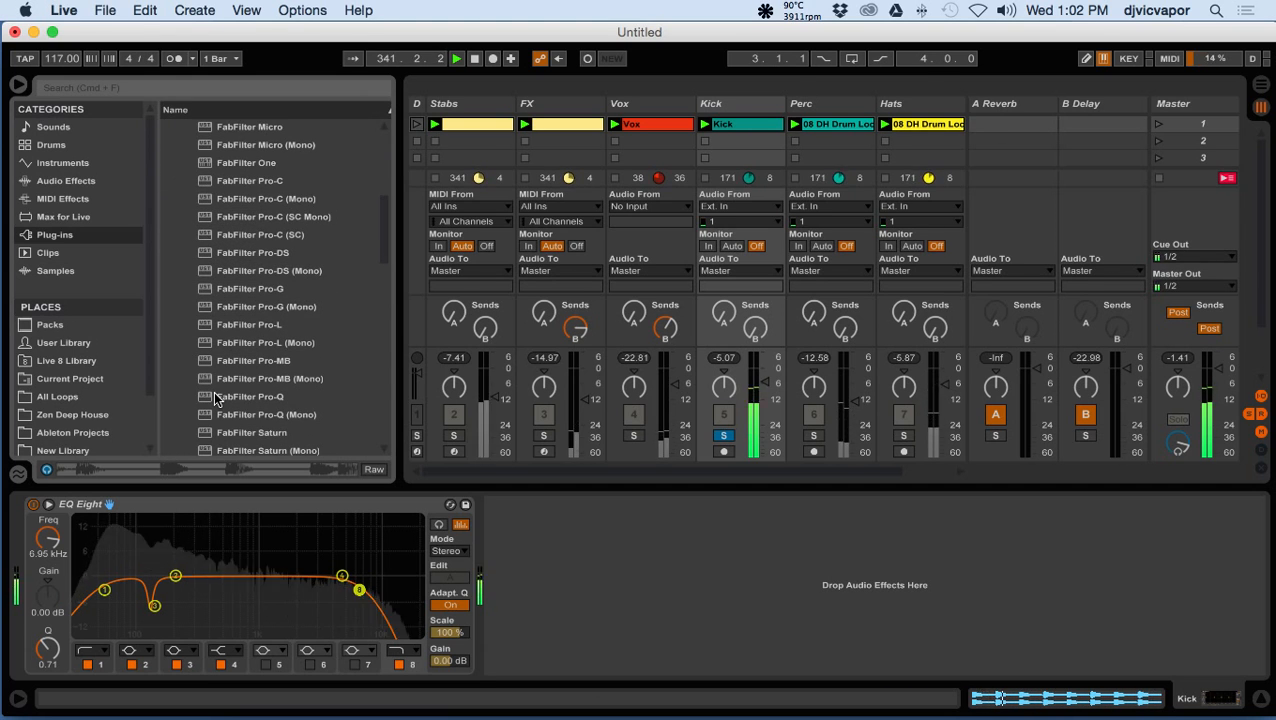
scroll(215, 398, "up", 1)
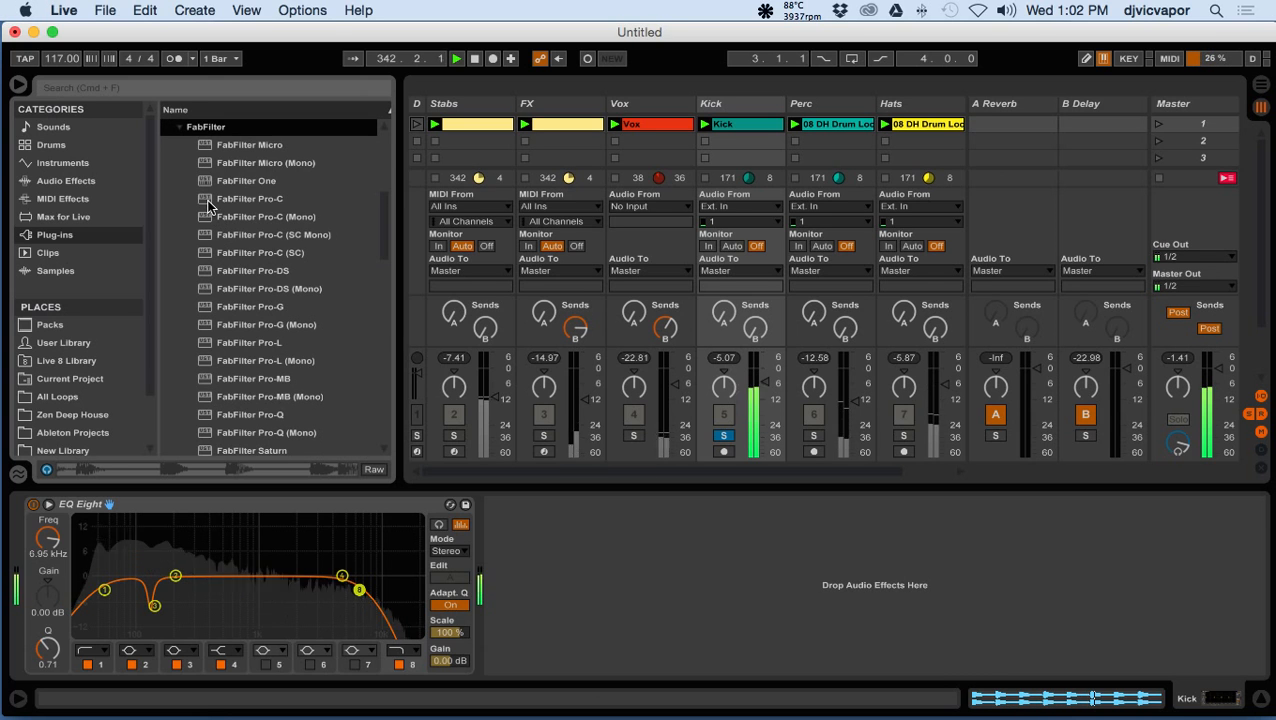
left_click_drag(214, 199, 550, 541)
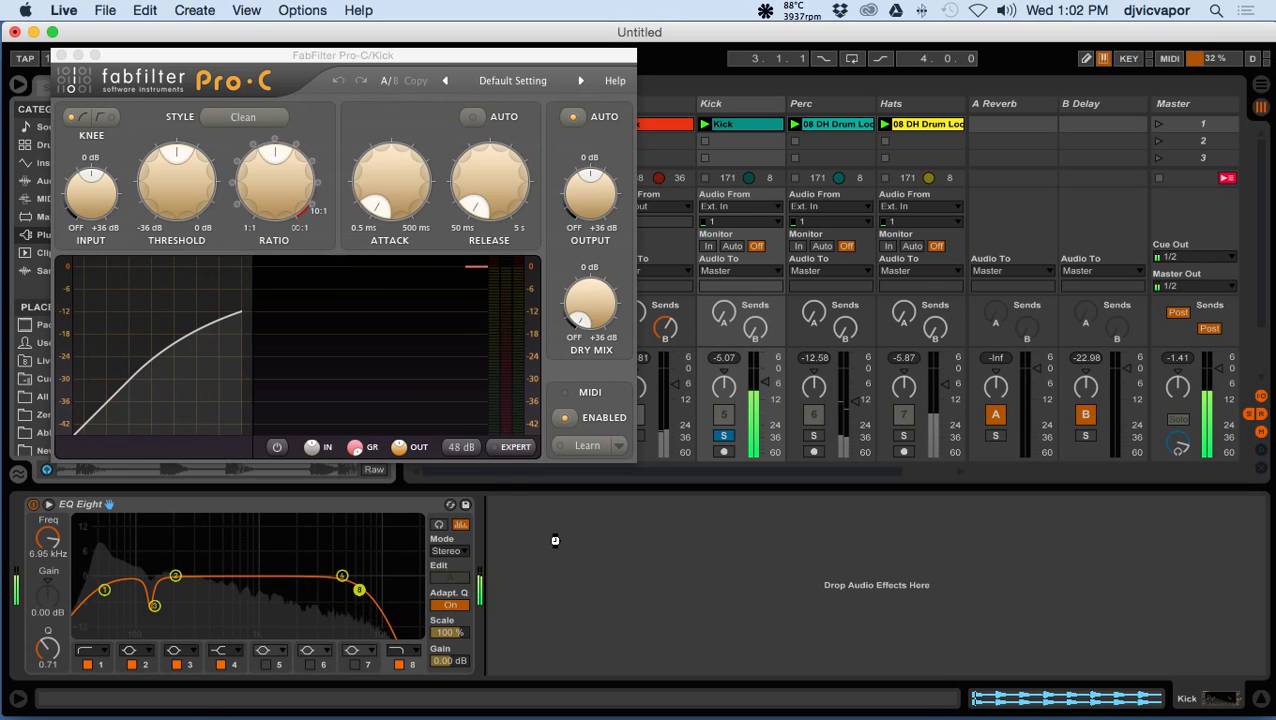
left_click_drag(316, 55, 594, 84)
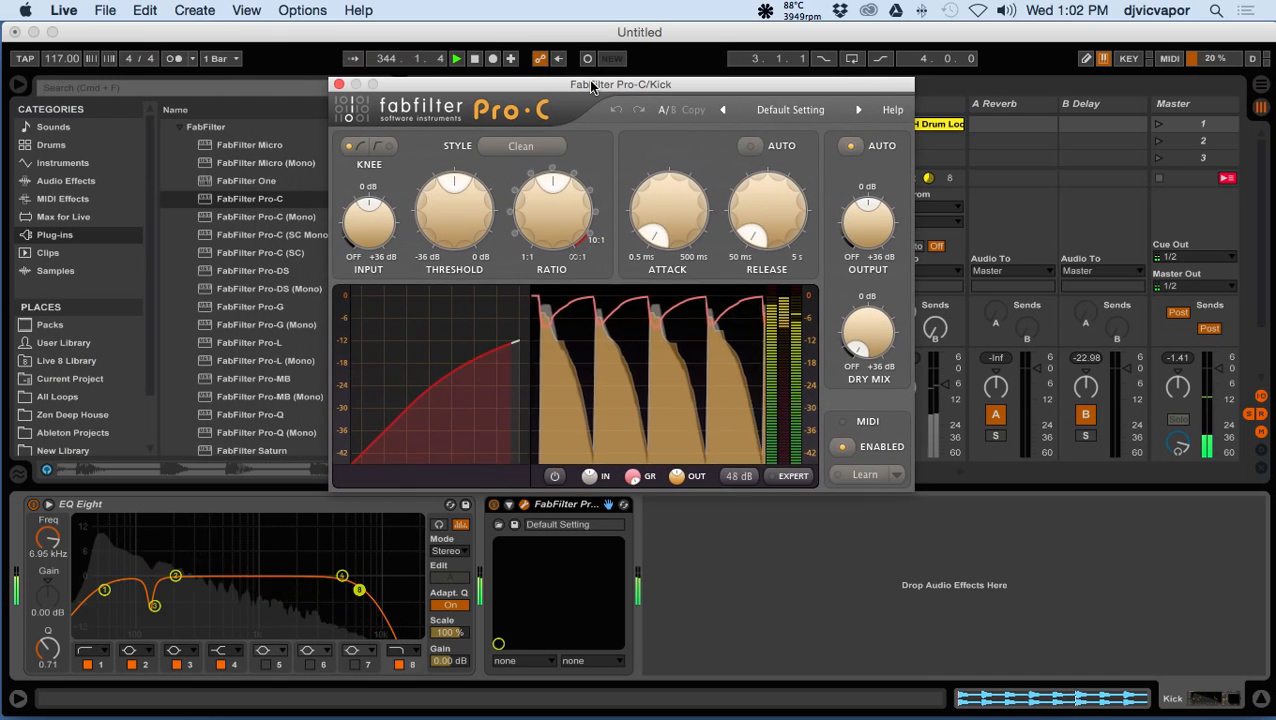
- Audition Pro-C's drum presets from Basic Punch bM, settle on Extreme Pumping, close the plug-in window, and take the Kick track out of solo
left_click(792, 112)
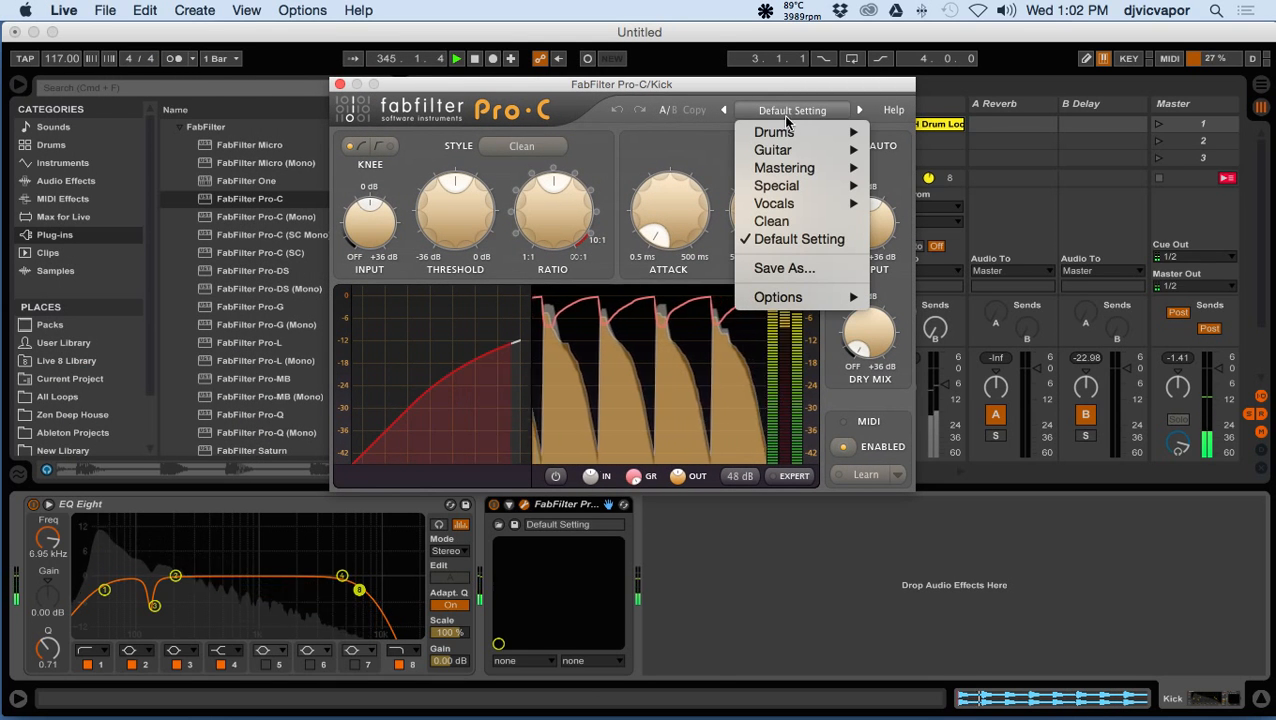
mouse_move(790, 133)
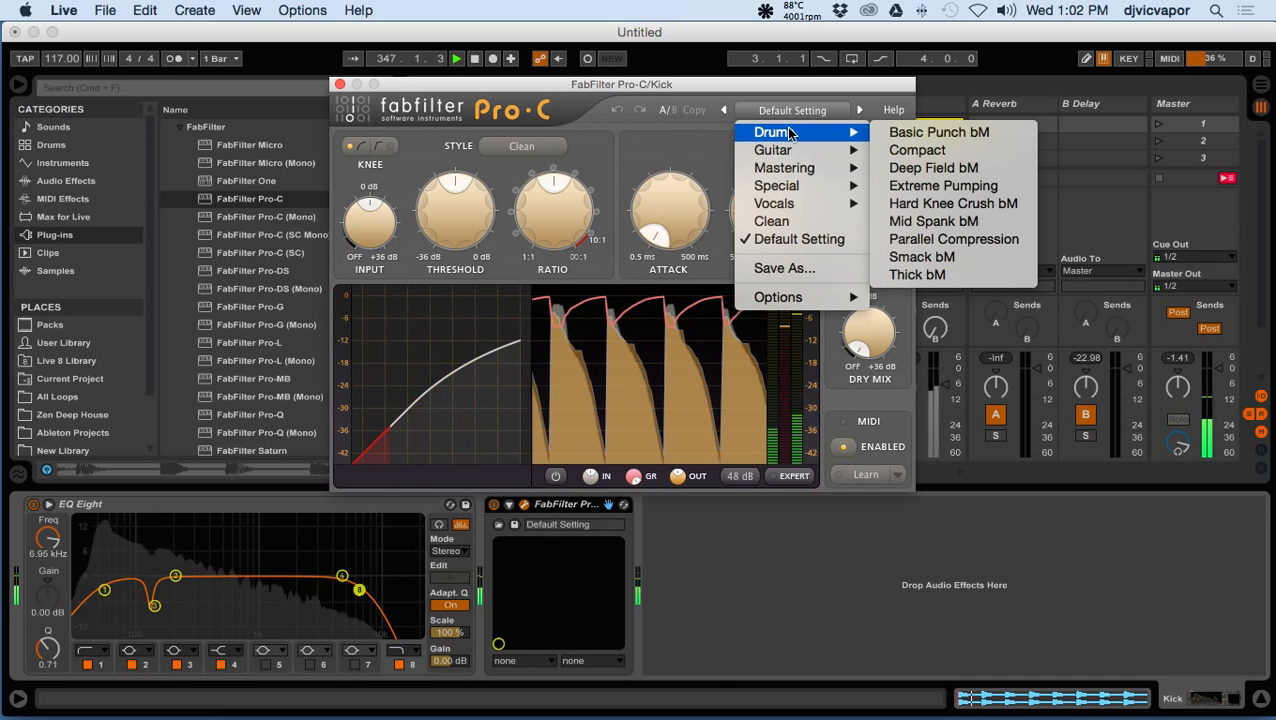
left_click(886, 133)
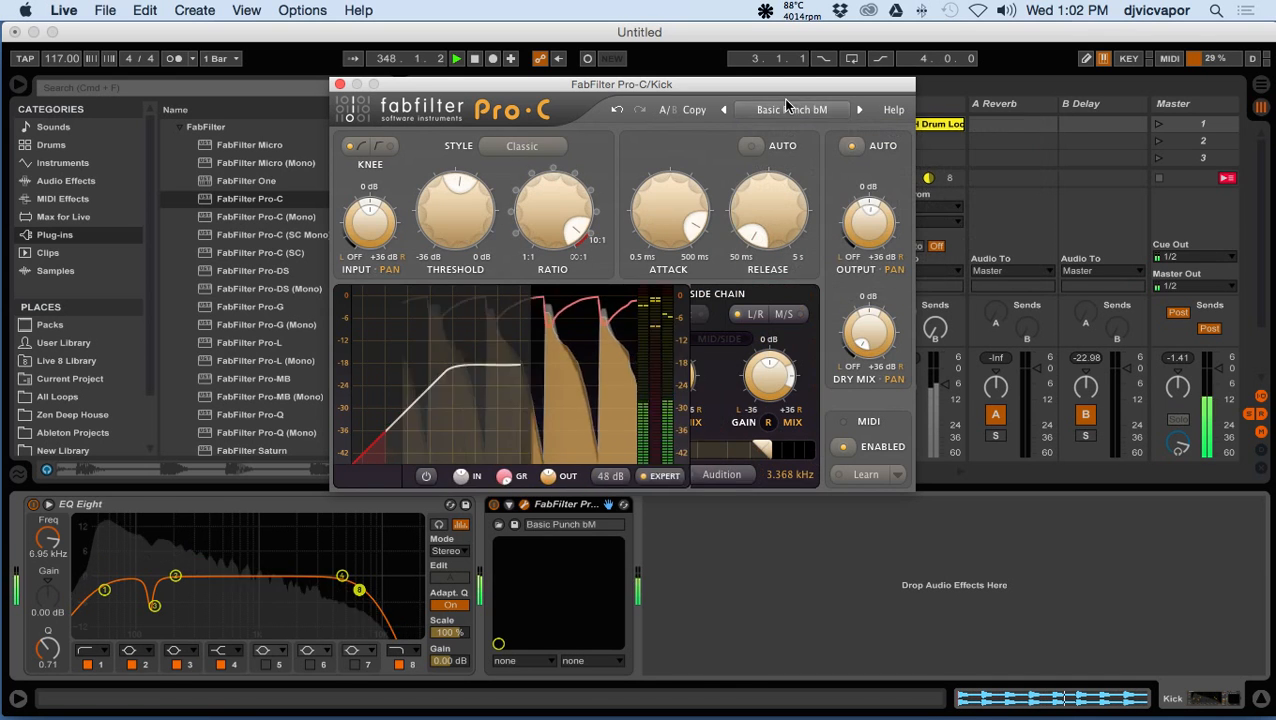
left_click(858, 111)
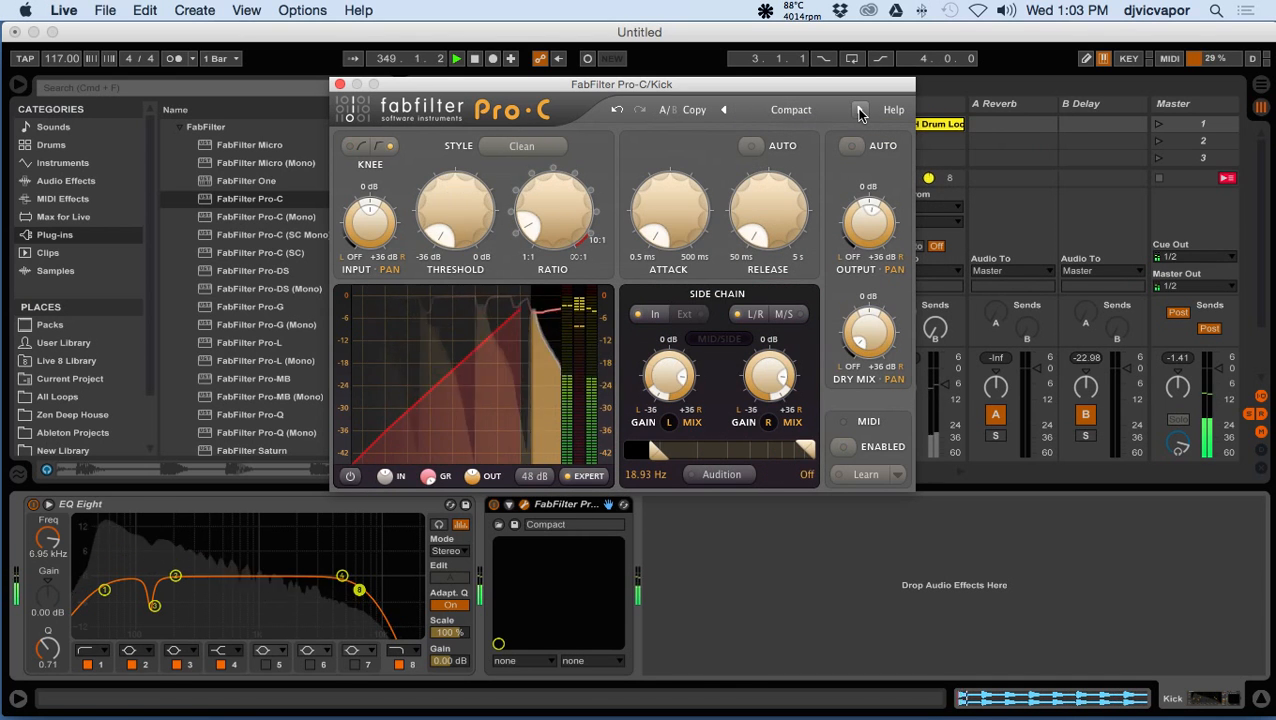
left_click(858, 111)
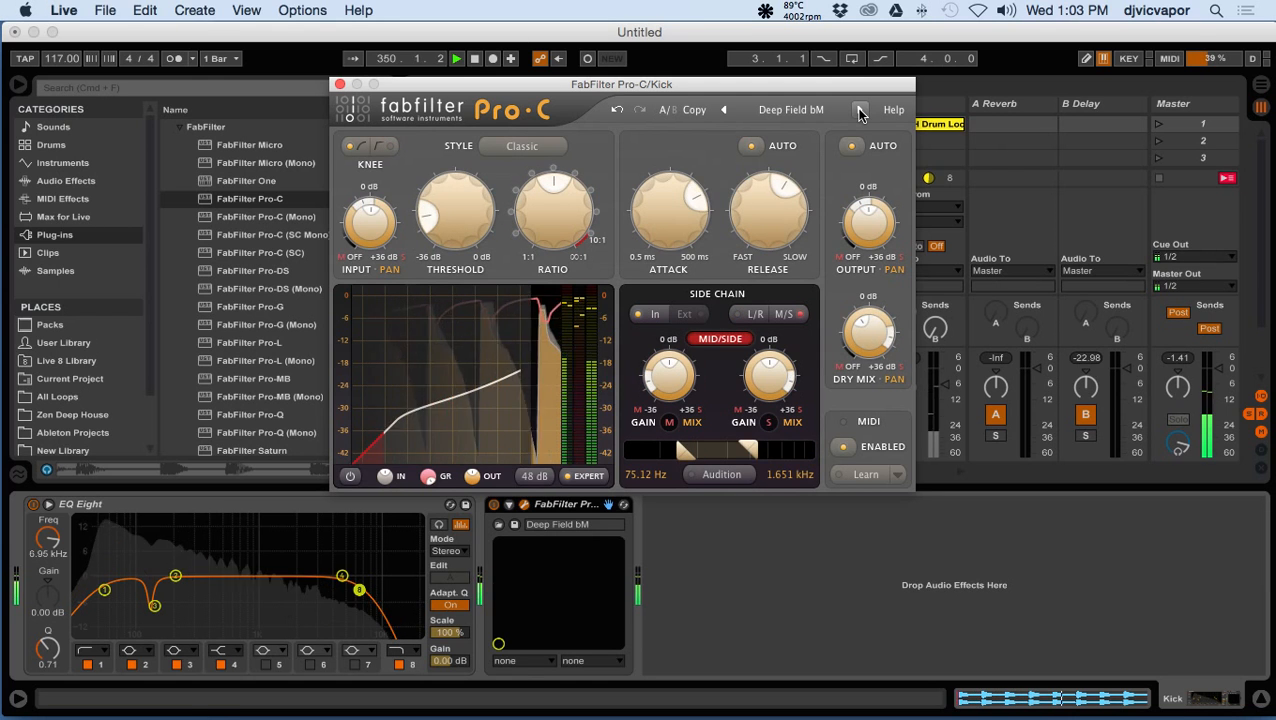
left_click(858, 111)
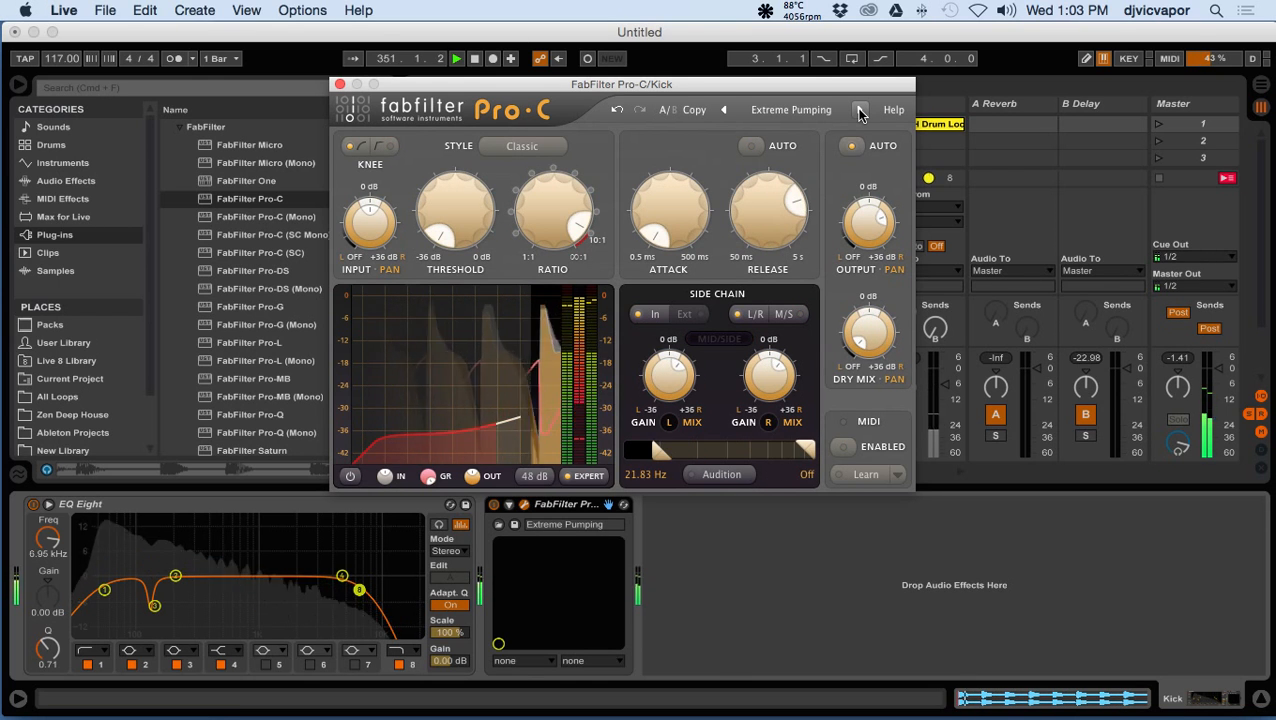
left_click(340, 85)
left_click(723, 437)
left_click(723, 437)
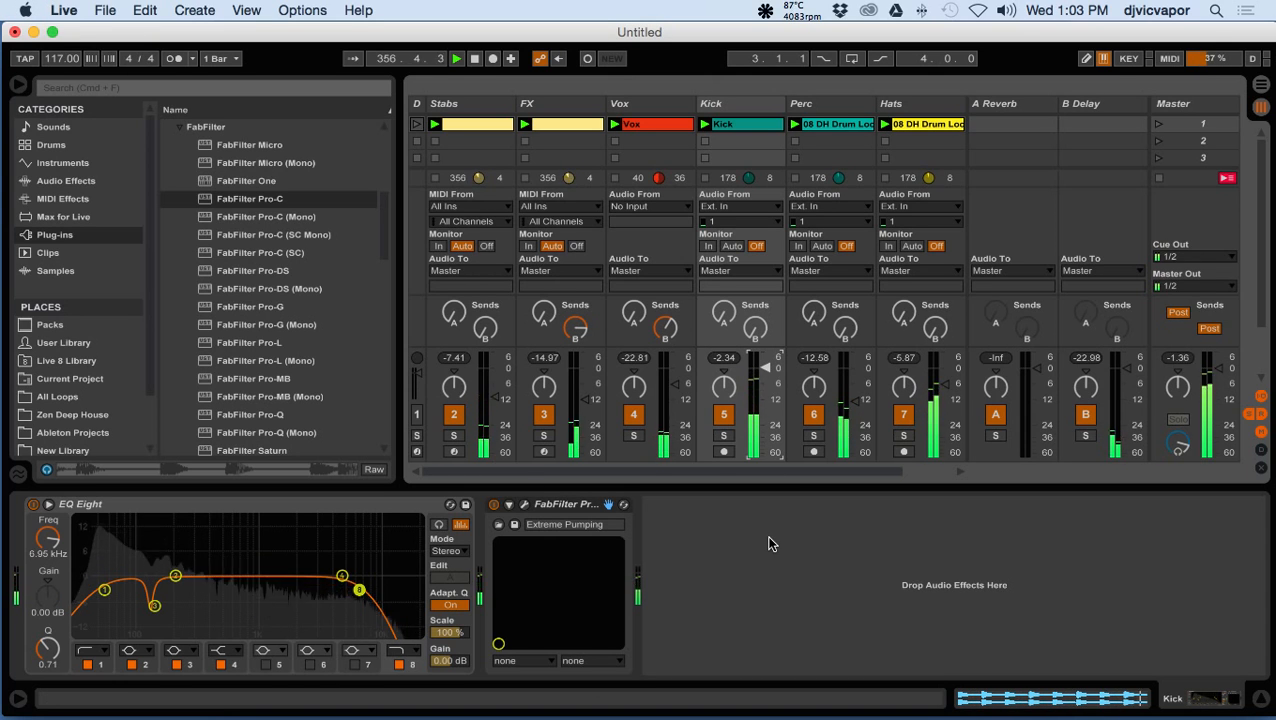
- Rename the drum loop clip on the Perc track as "Perc"
left_click(819, 104)
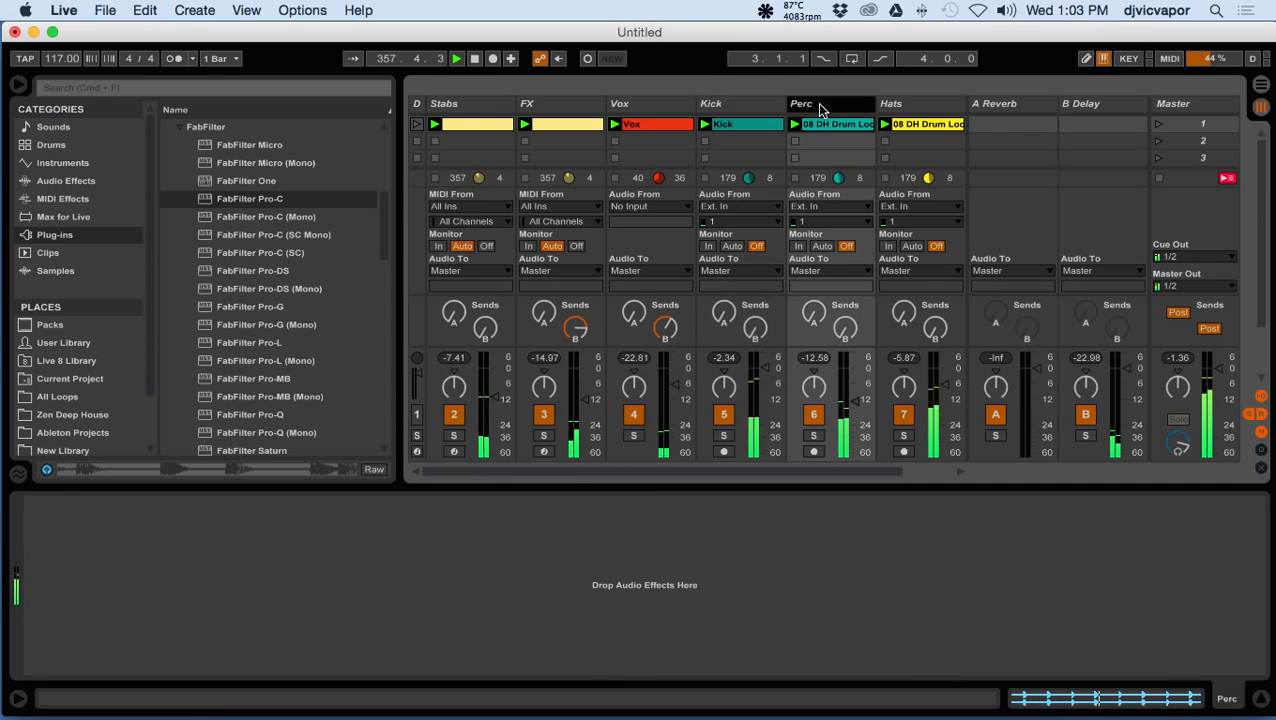
right_click(818, 124)
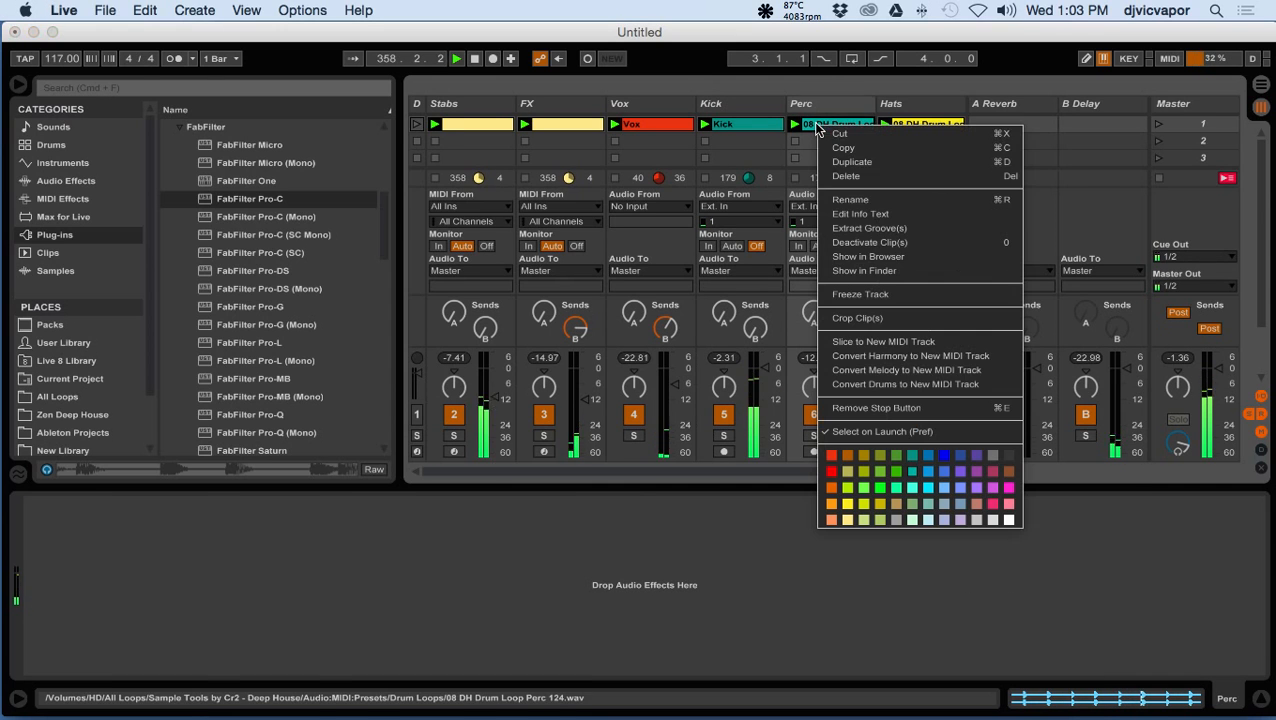
left_click(848, 200)
type("Pe")
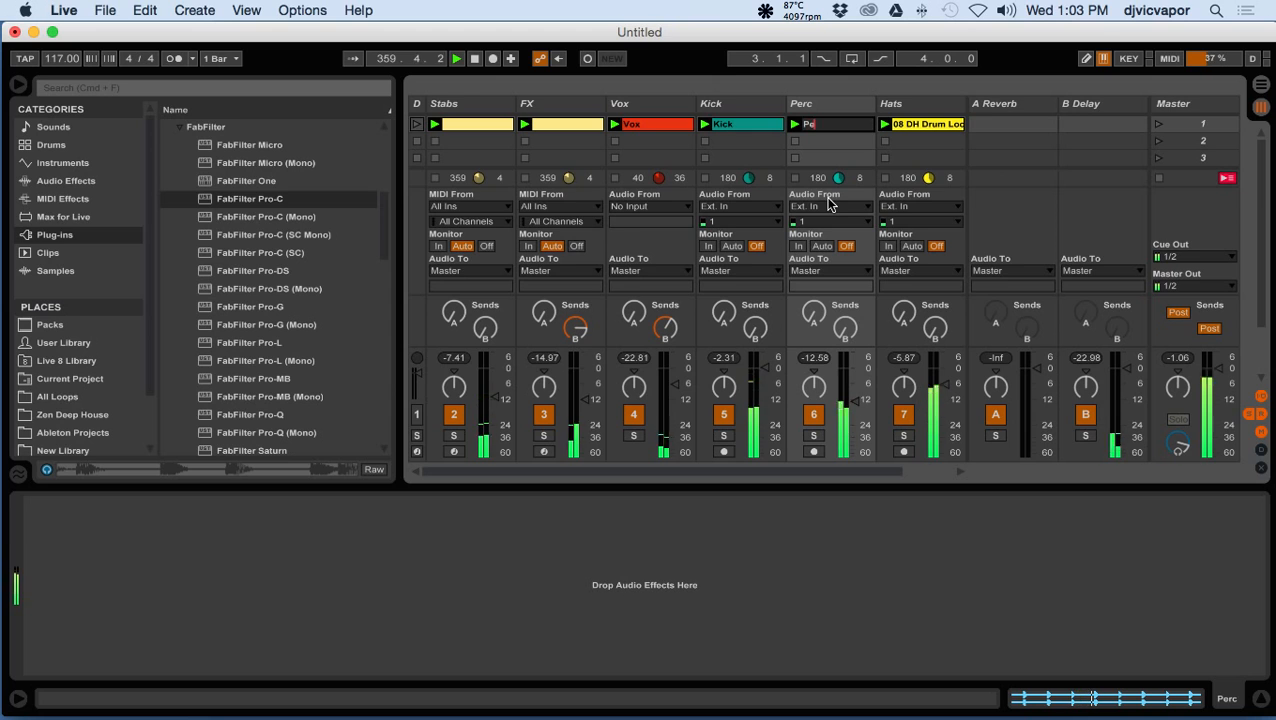
type("rc")
key("Return")
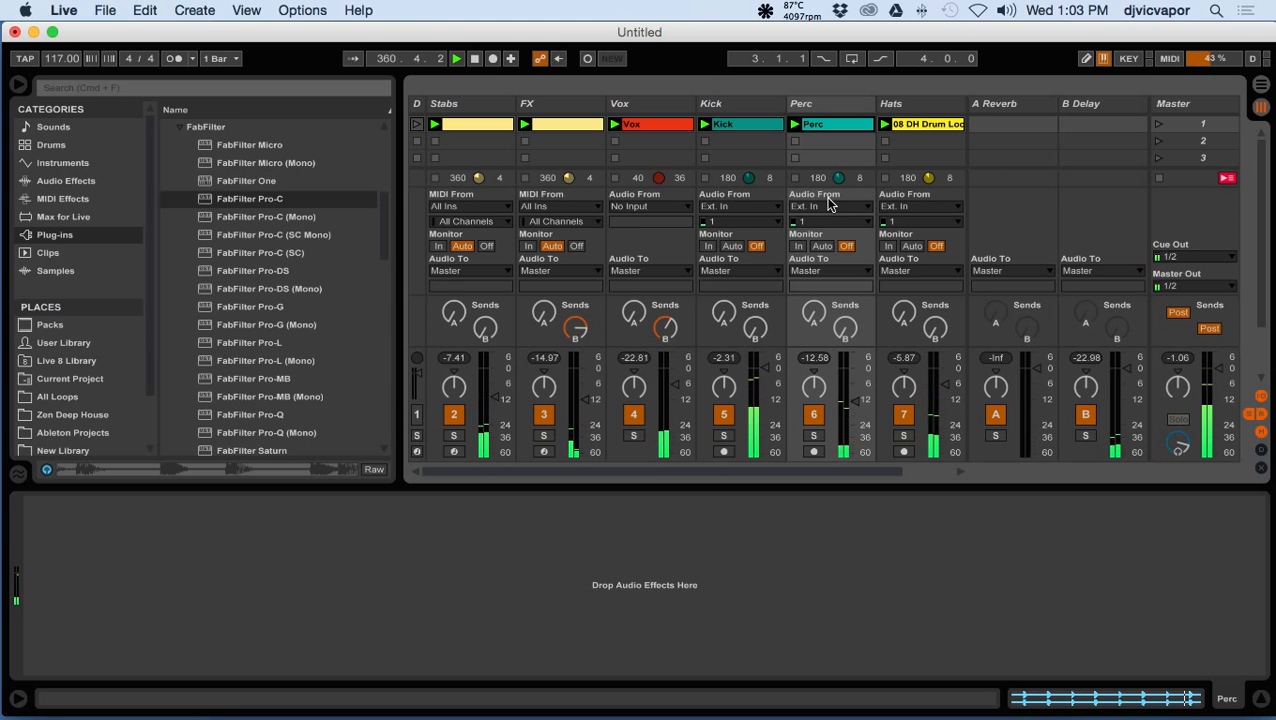
- Solo the Perc track, check its clip, and add the FabFilter Timeless 2 delay to the track
left_click(814, 437)
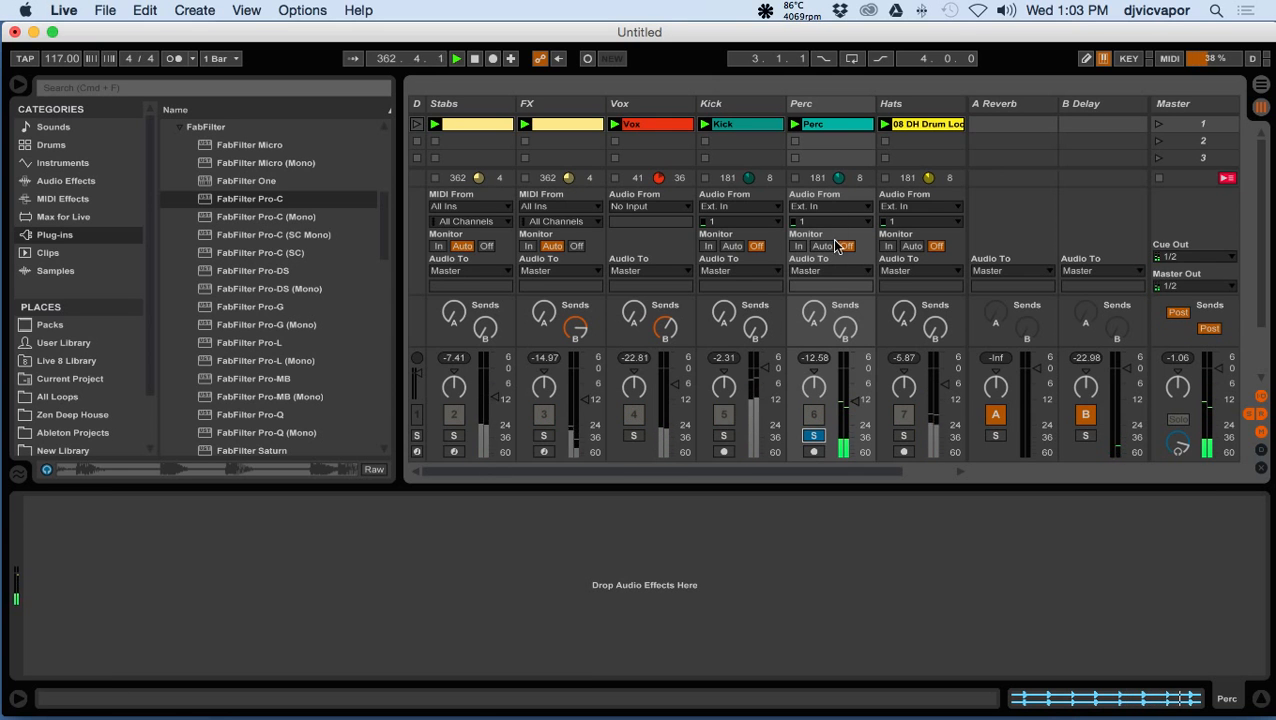
left_click(834, 104)
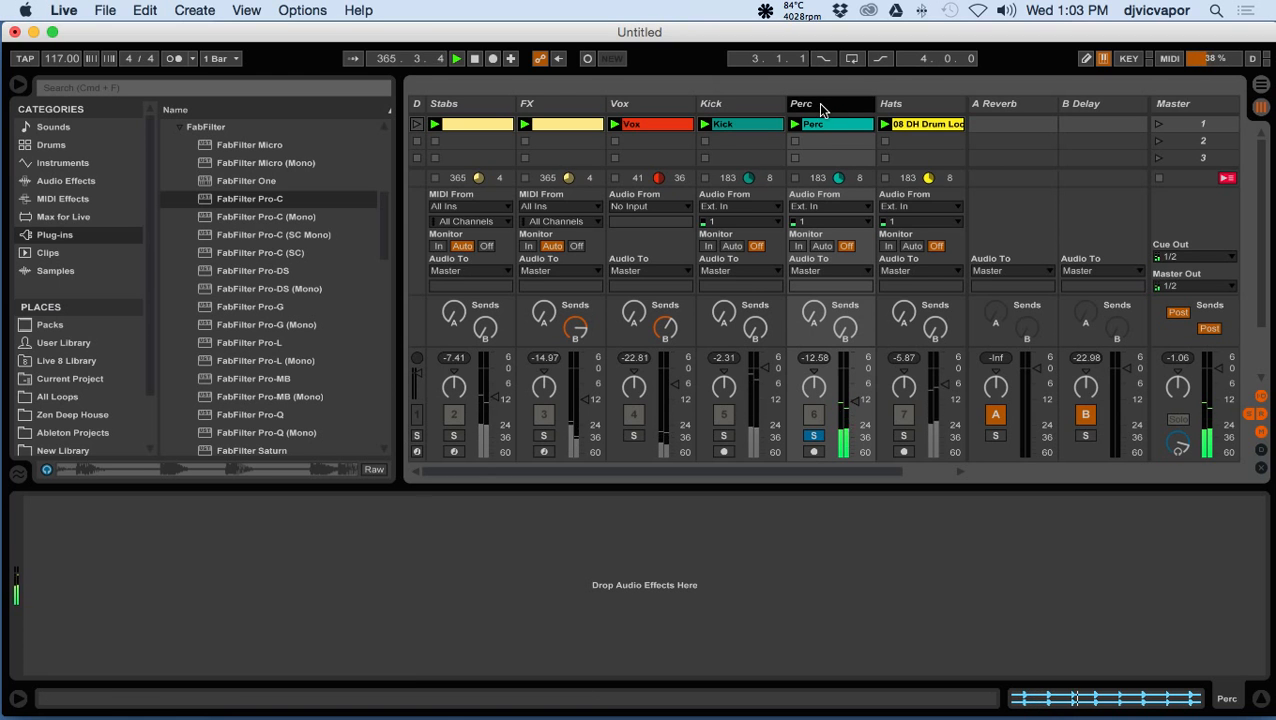
left_click(833, 125)
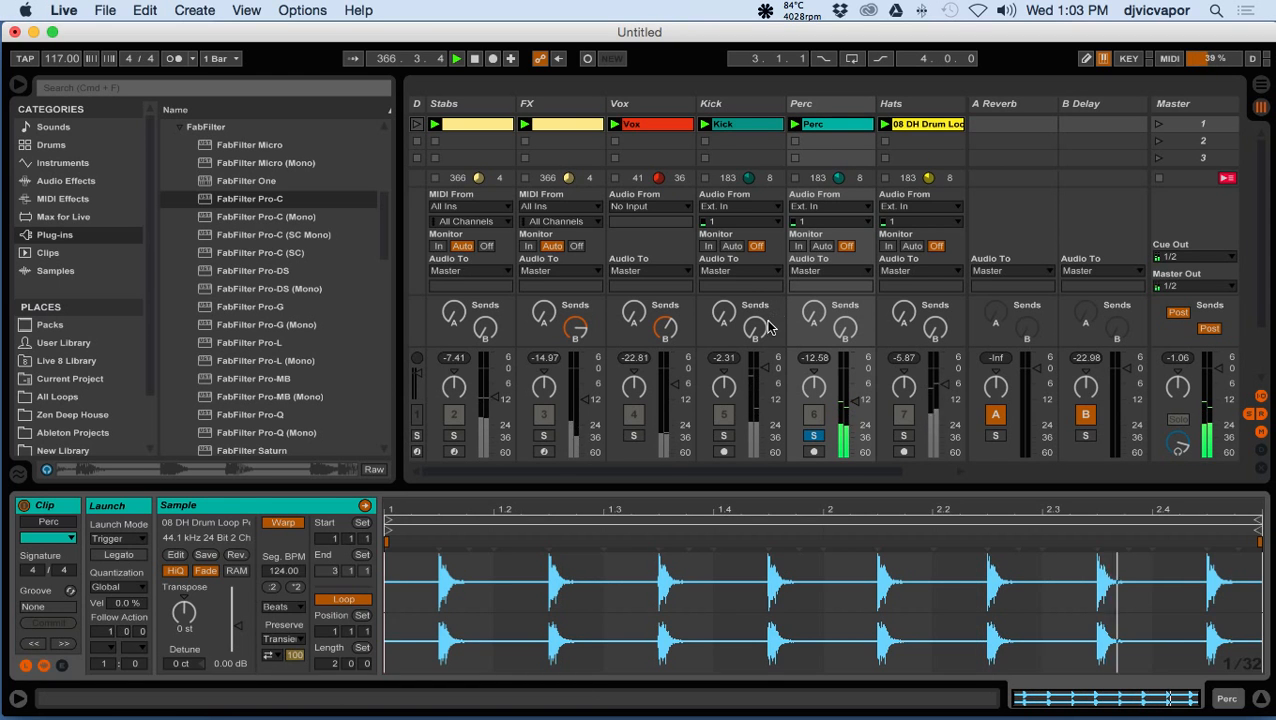
left_click(803, 104)
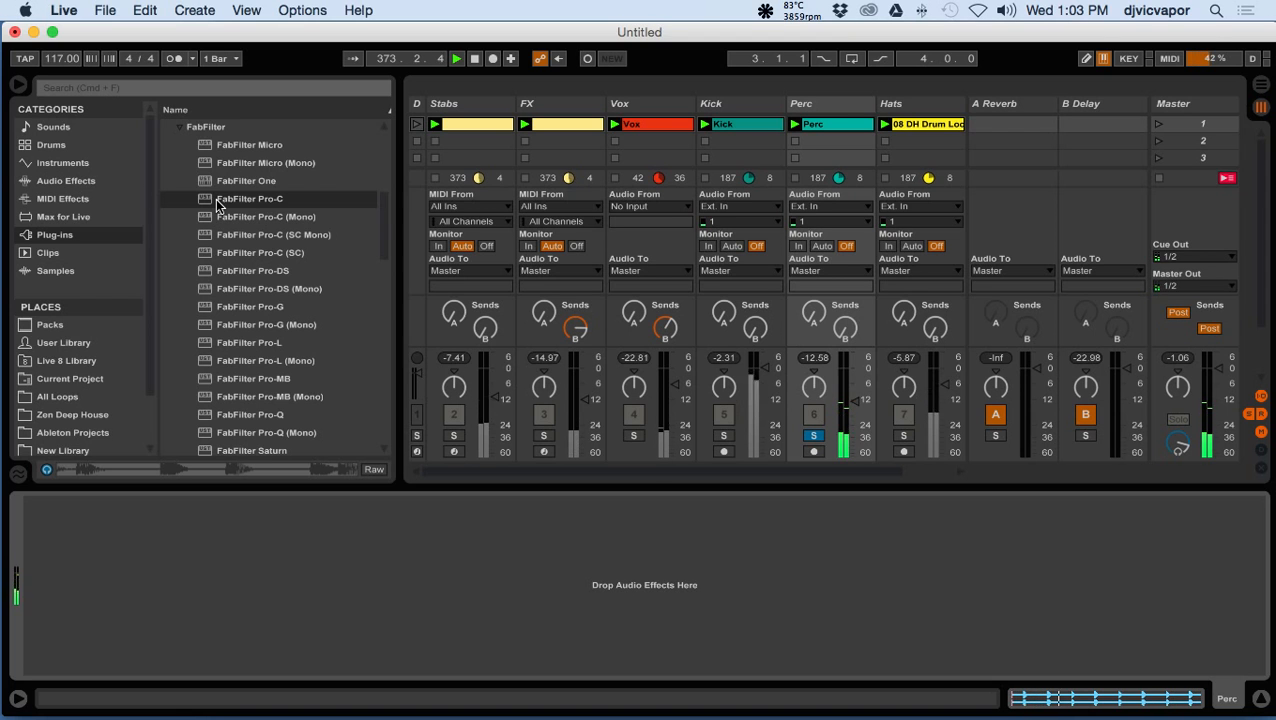
scroll(218, 204, "down", 3)
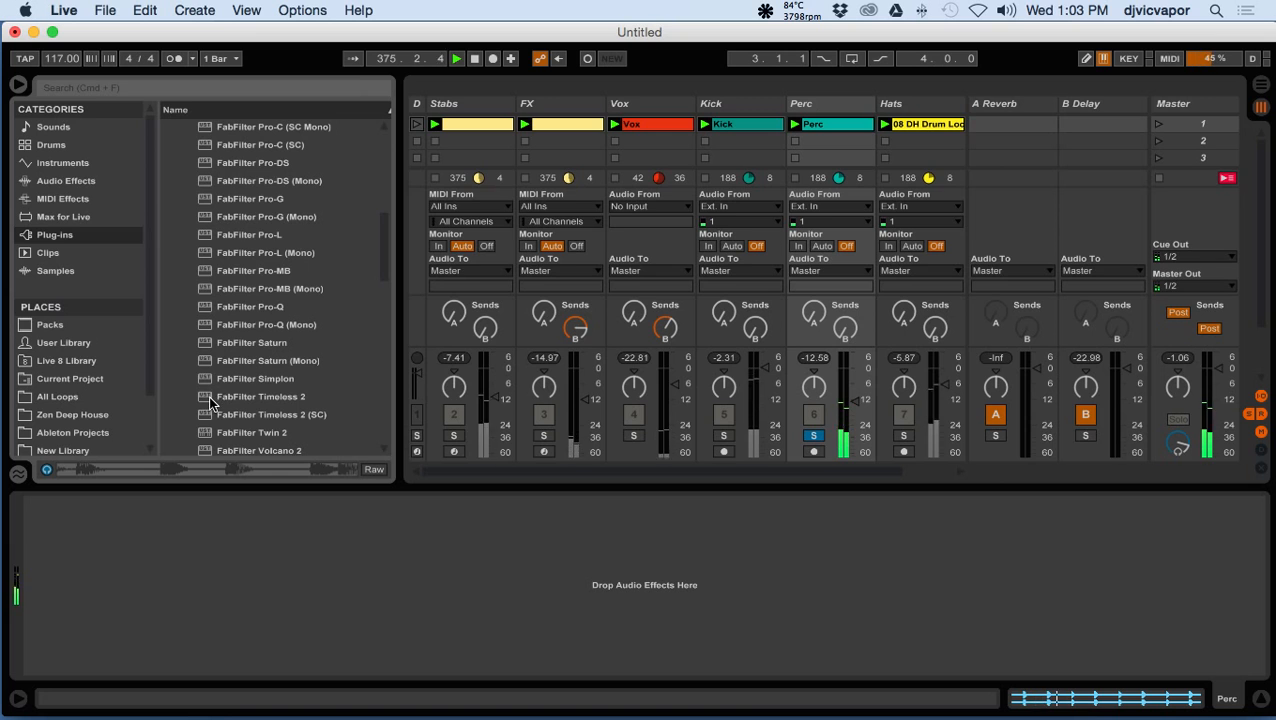
left_click_drag(210, 400, 812, 585)
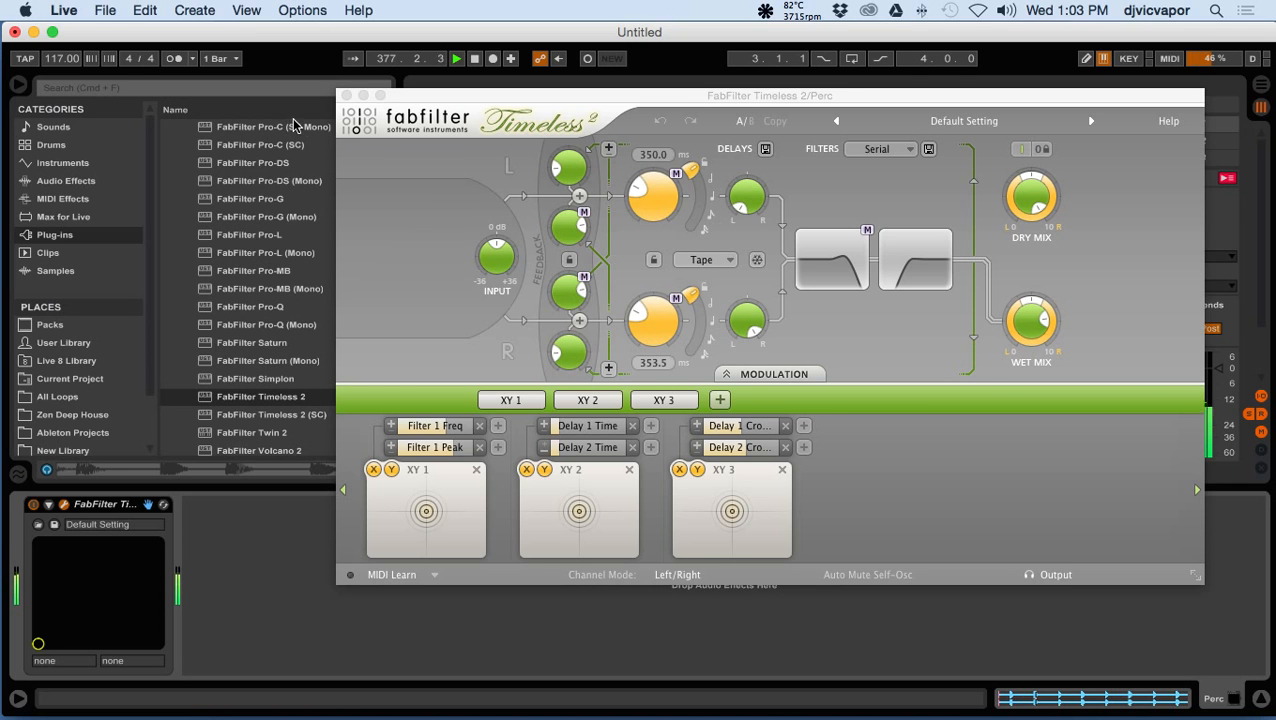
- Audition the Timeless 2 "Best Of" presets on the Perc track, from Analog Tape Echo RD through Feedback Follows 2 FS
left_click(1000, 122)
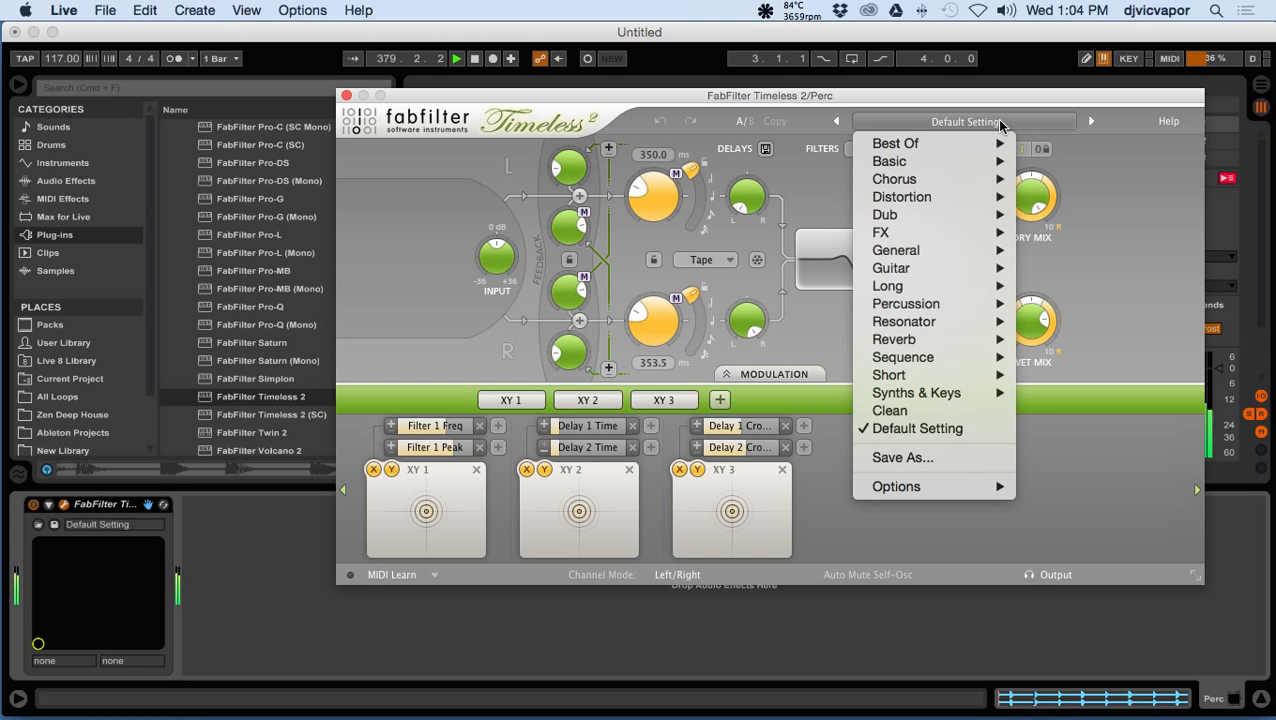
mouse_move(995, 143)
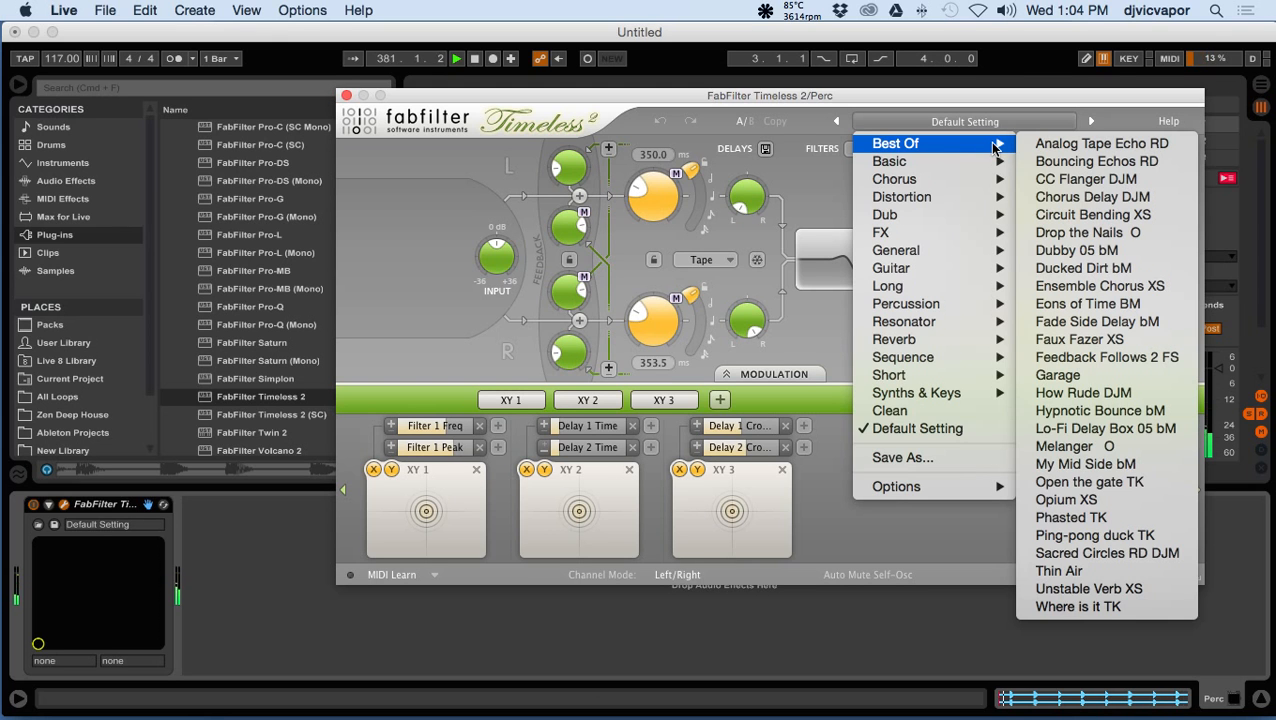
left_click(1085, 143)
left_click(1091, 121)
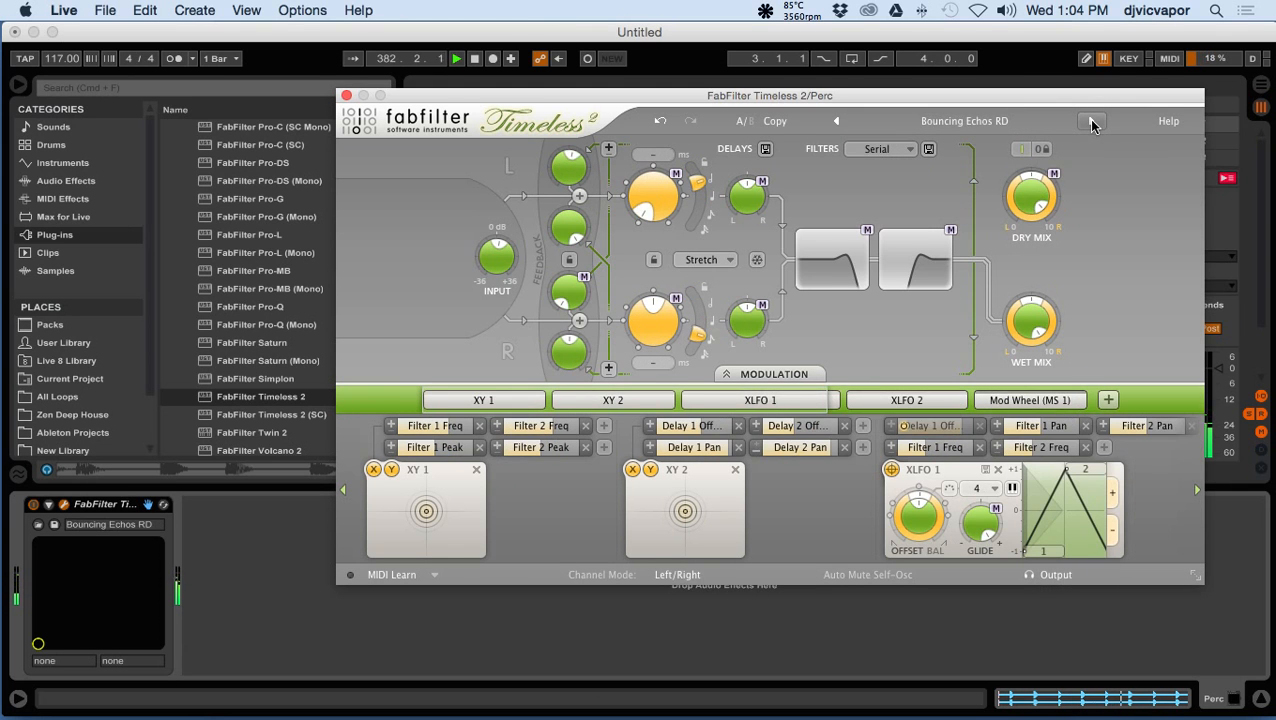
left_click(1091, 121)
left_click(1091, 121)
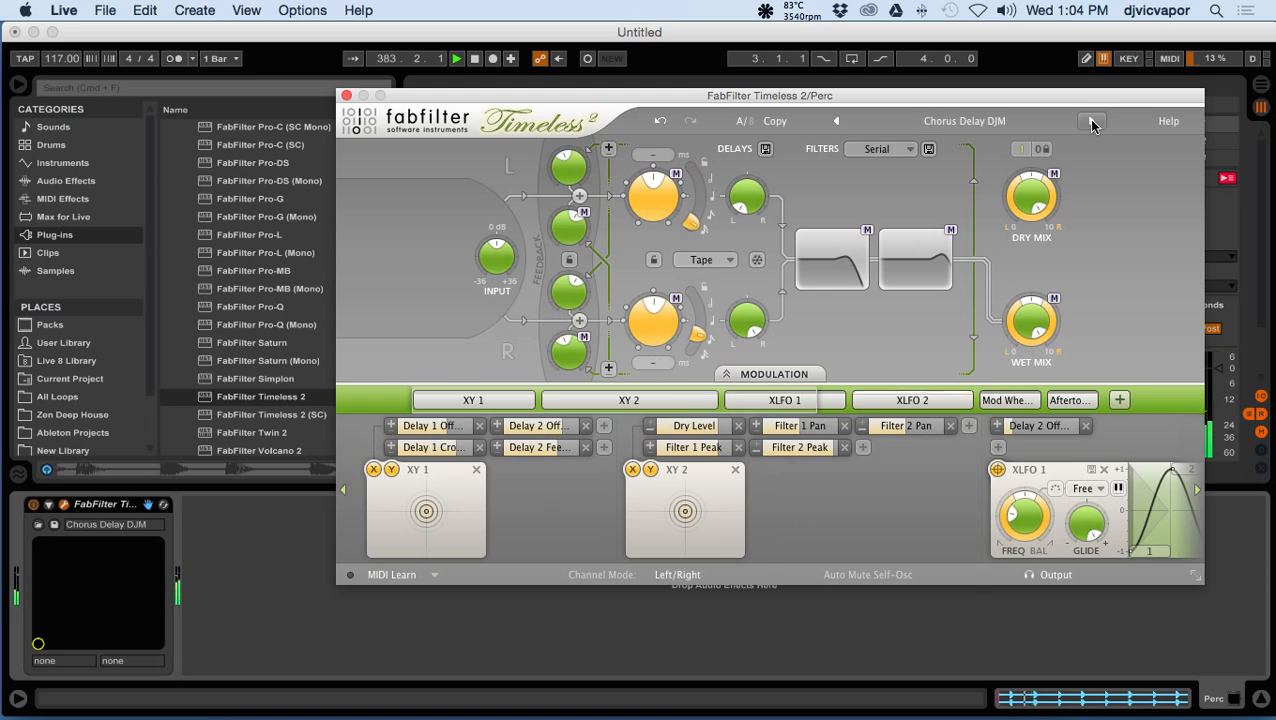
left_click(1091, 121)
left_click(1091, 121)
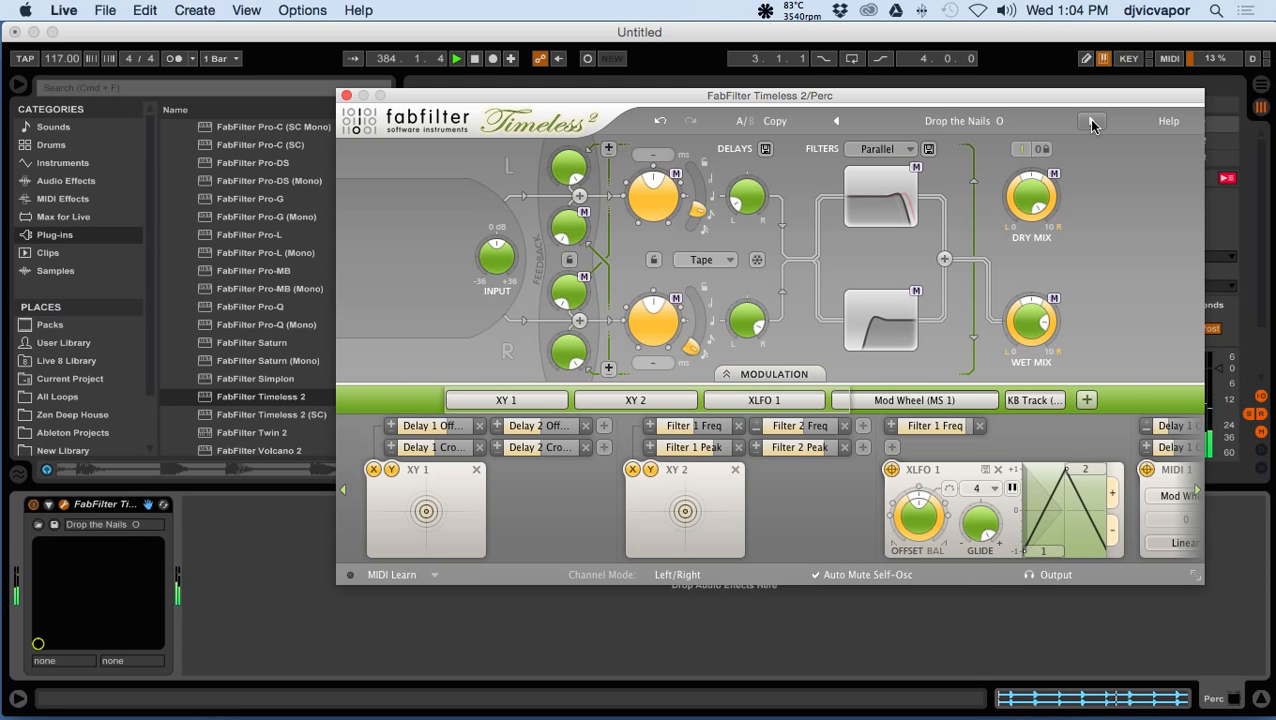
left_click(1091, 121)
left_click(1091, 121)
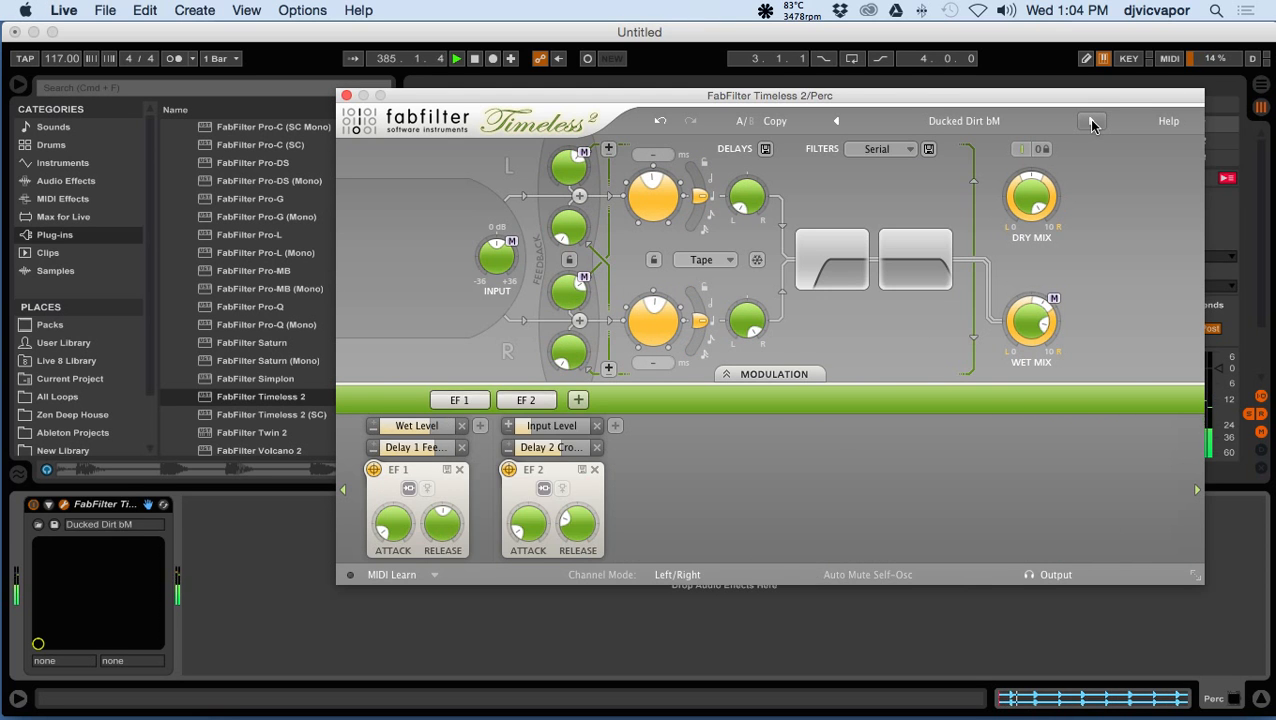
left_click(1091, 121)
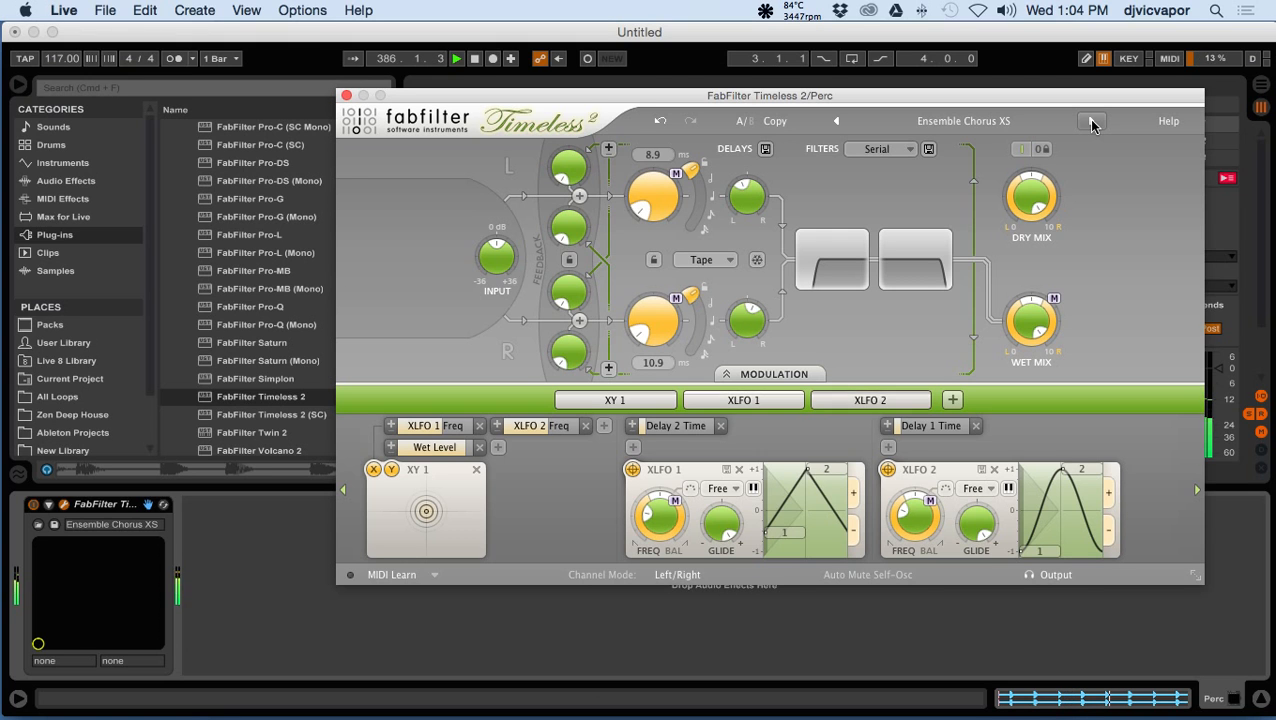
left_click(1091, 121)
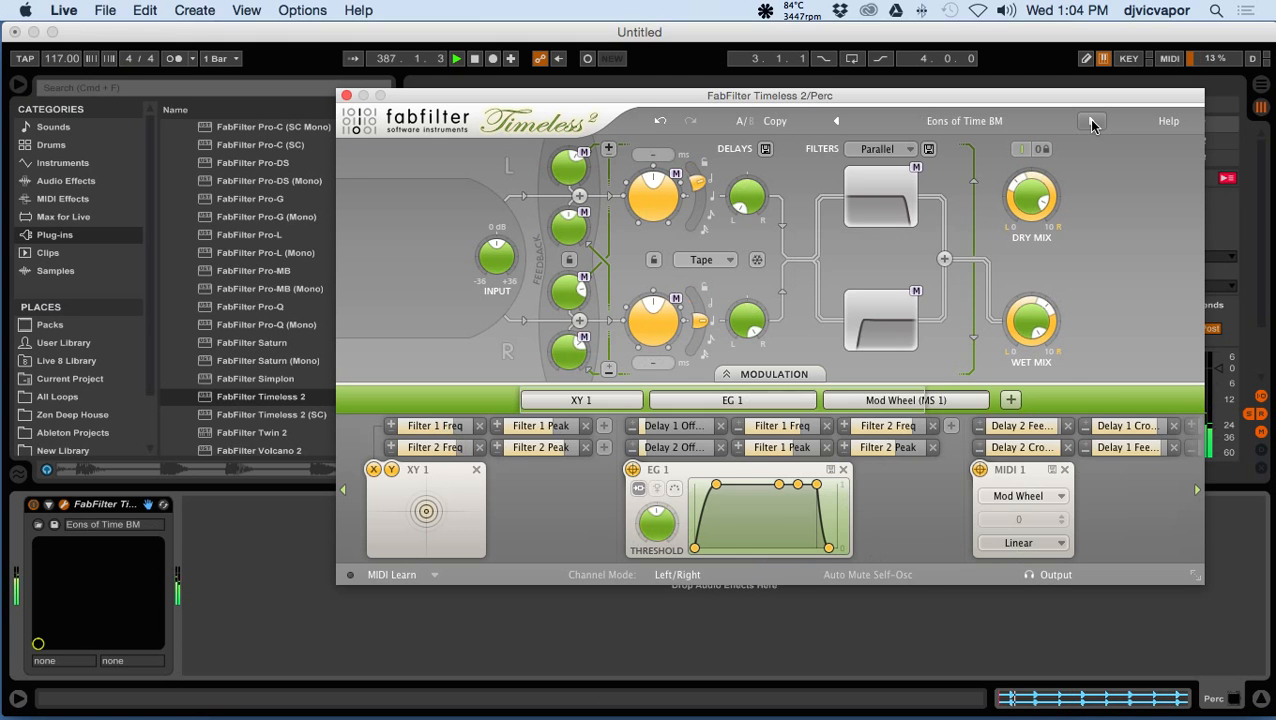
left_click(1091, 121)
left_click(1091, 121)
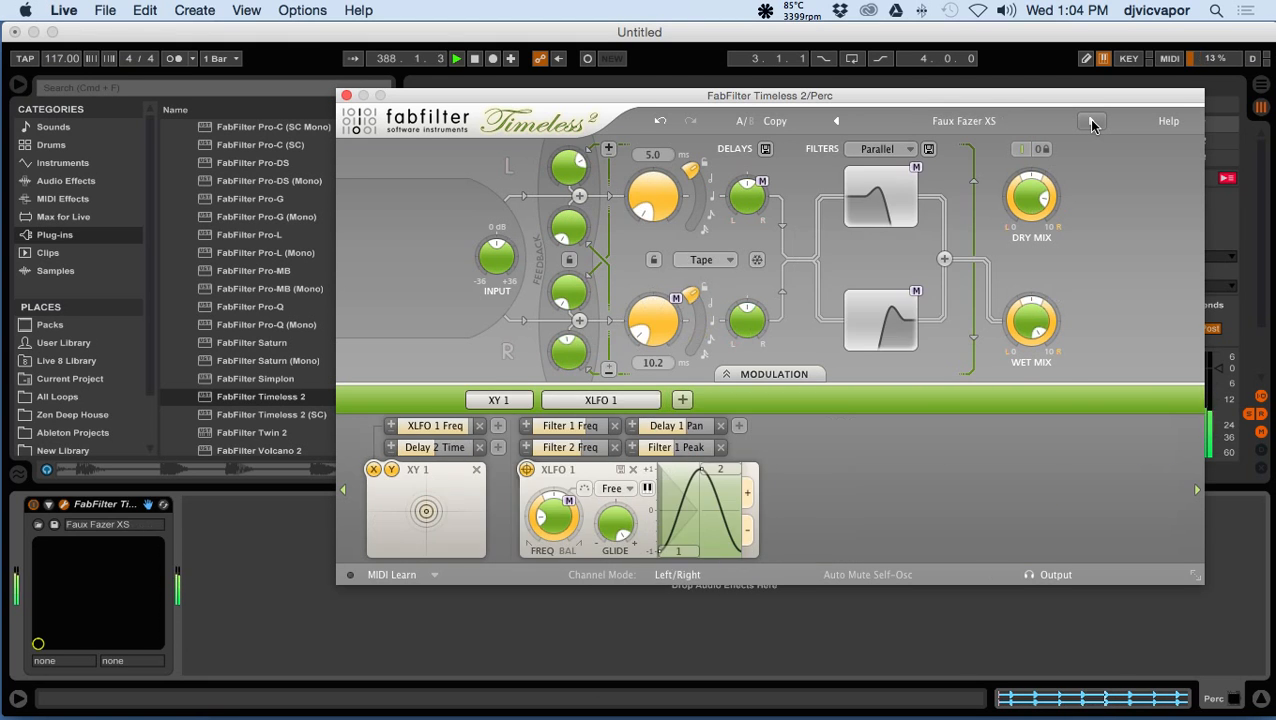
left_click(1091, 121)
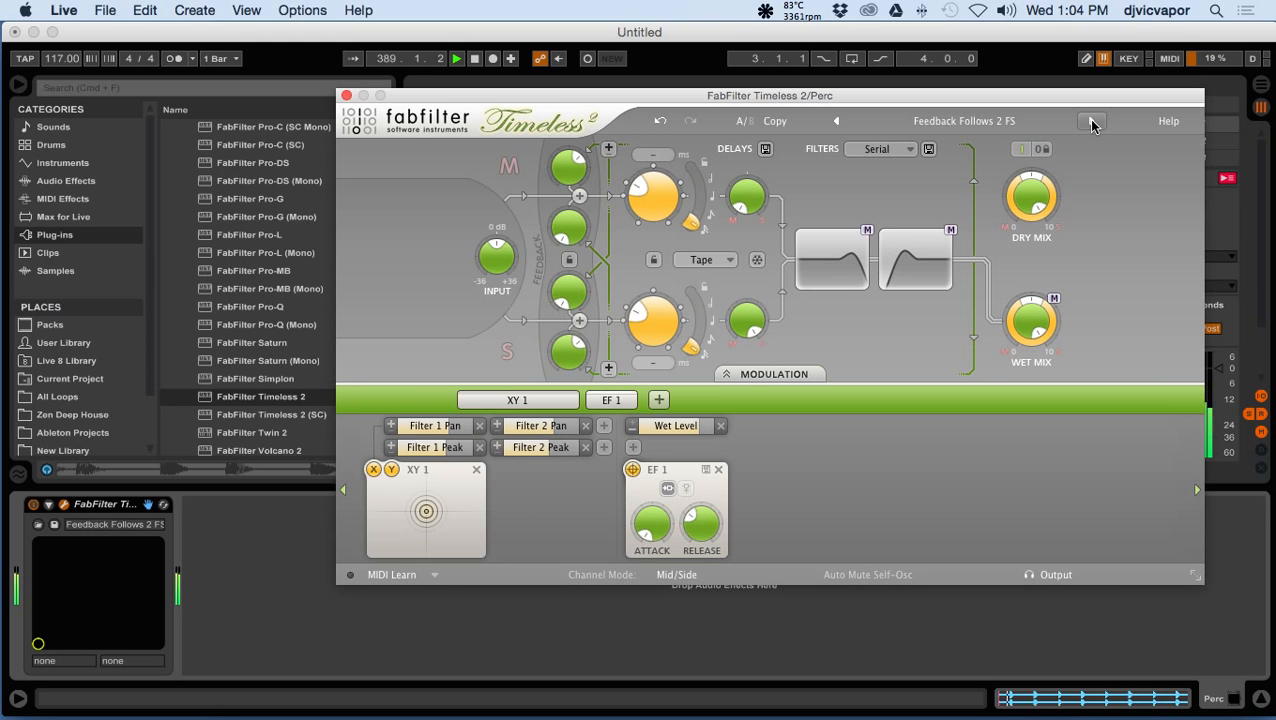
- Load the Percussion preset A Funny Feeling O in Timeless 2, move its window aside, and close it
left_click(1035, 125)
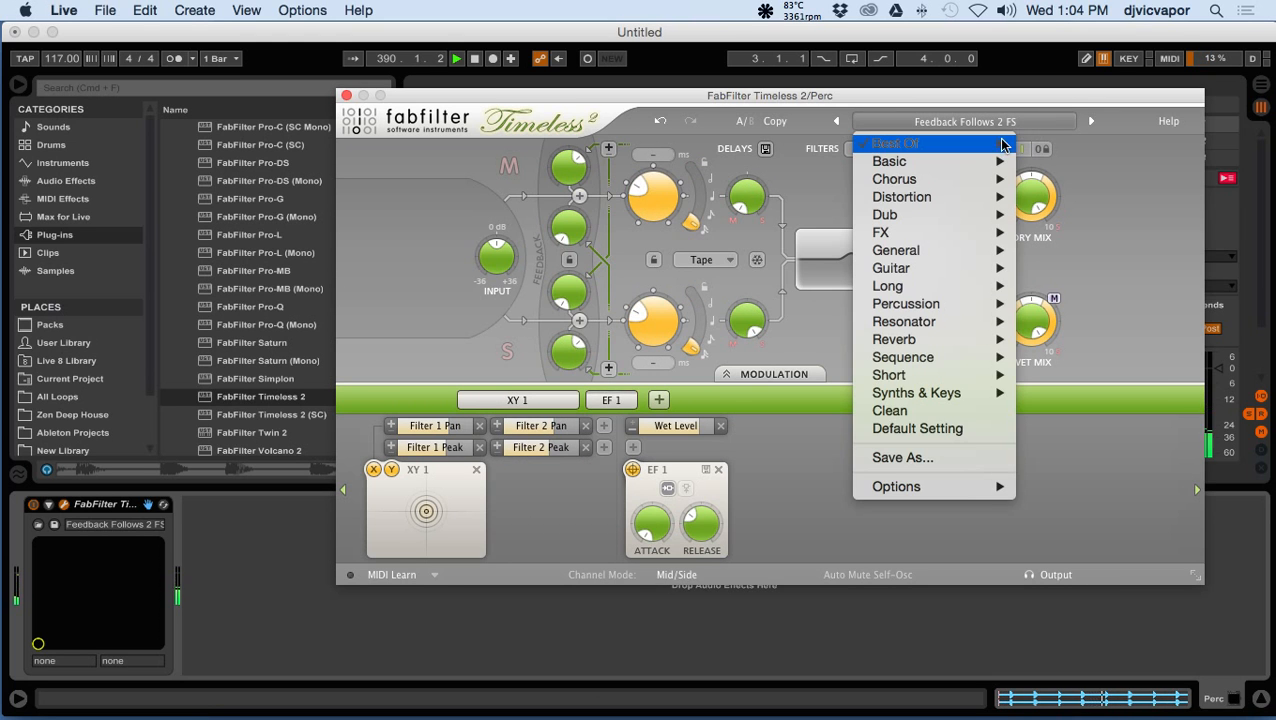
mouse_move(995, 150)
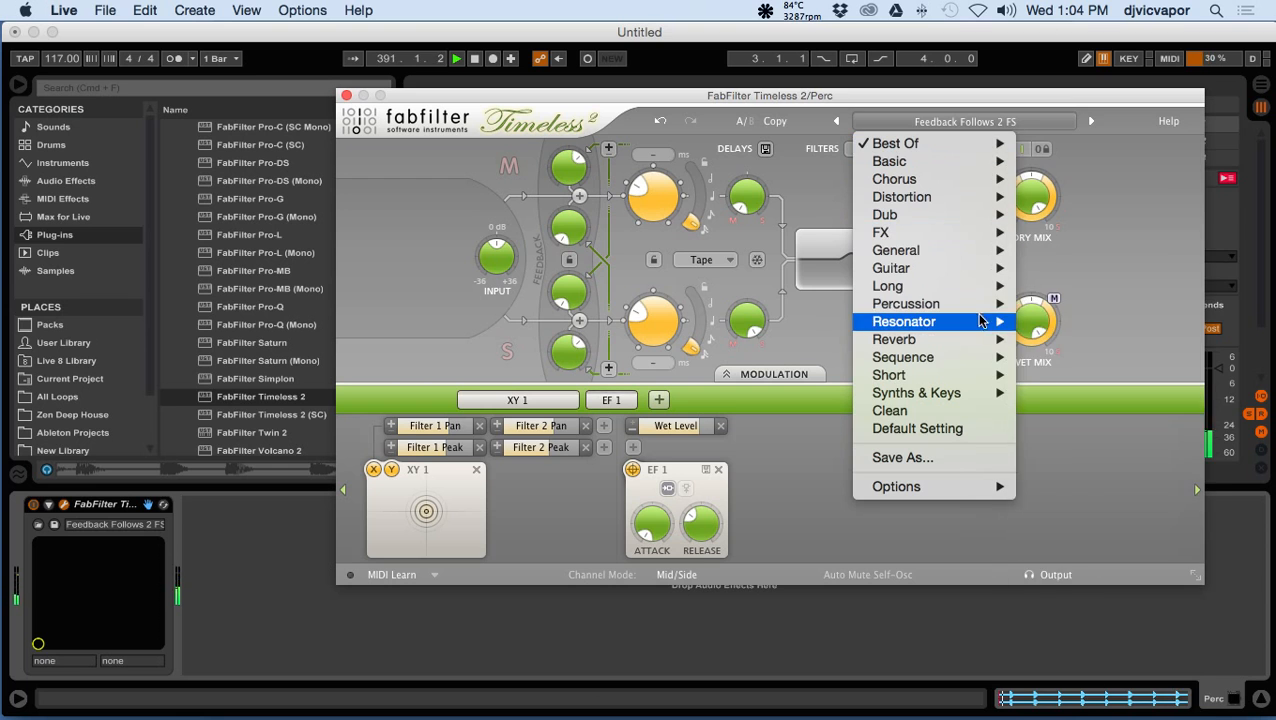
mouse_move(985, 303)
left_click(1061, 308)
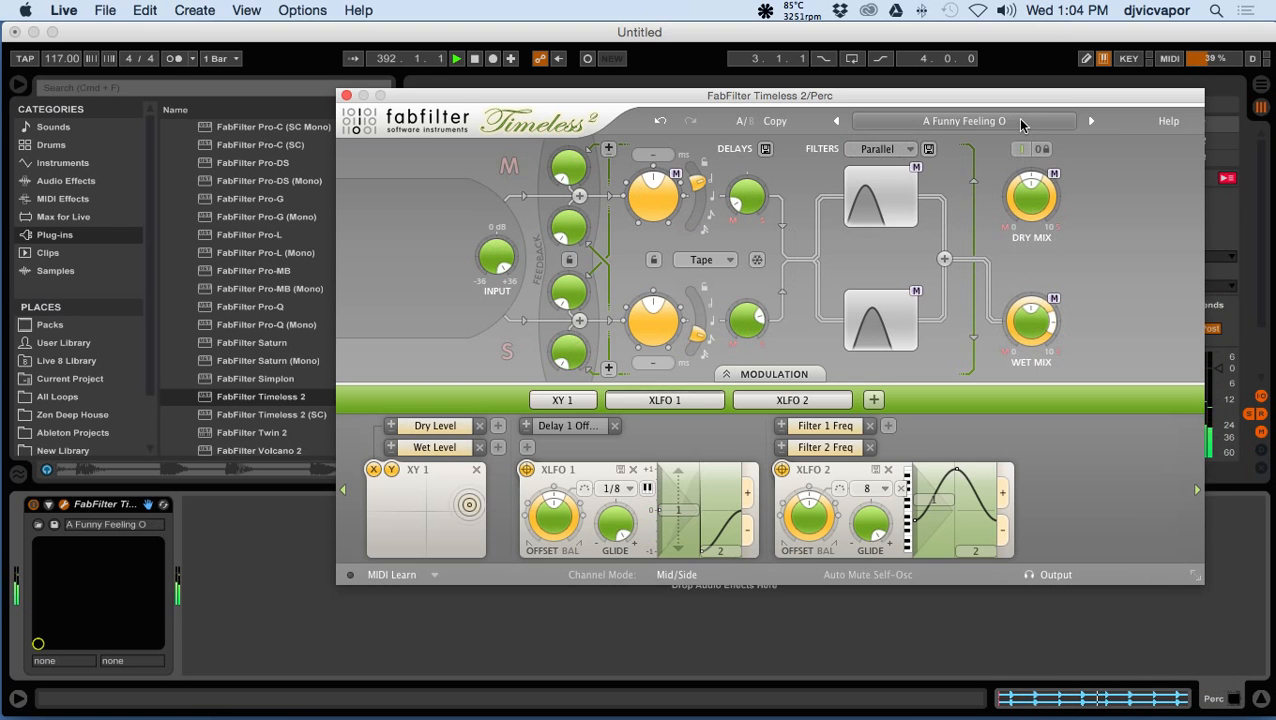
left_click_drag(1091, 105, 987, 108)
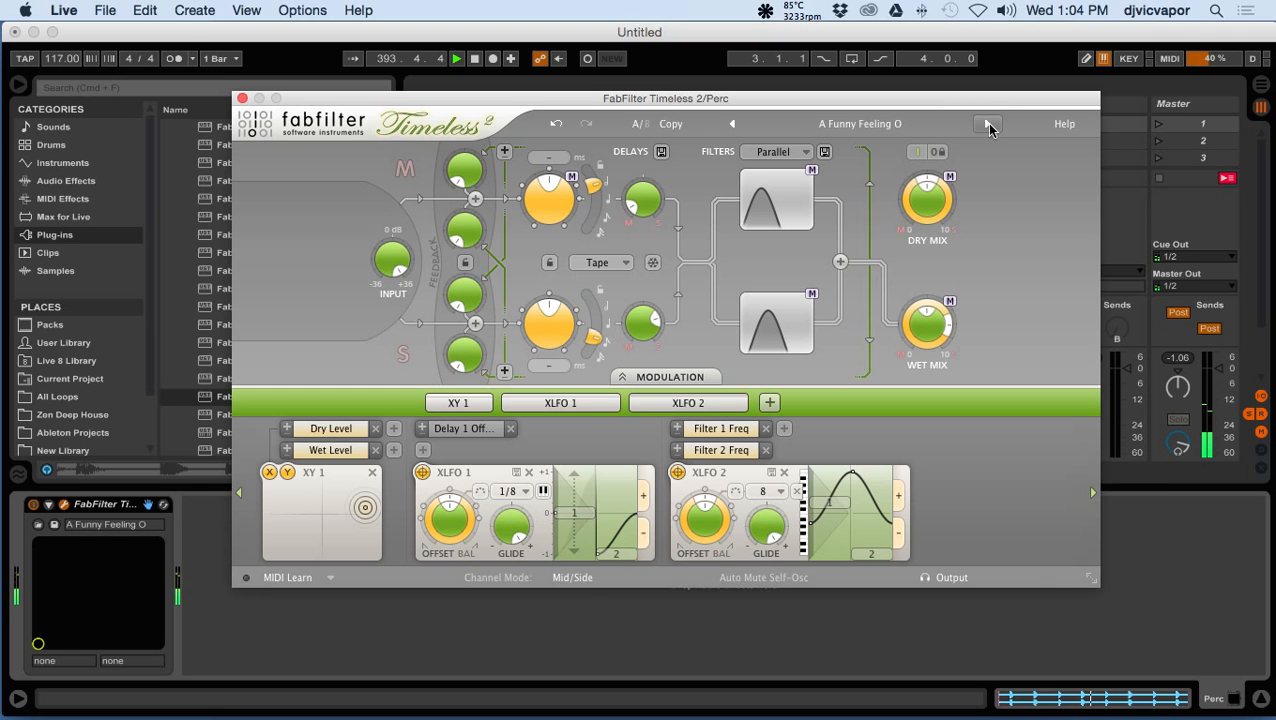
left_click(240, 100)
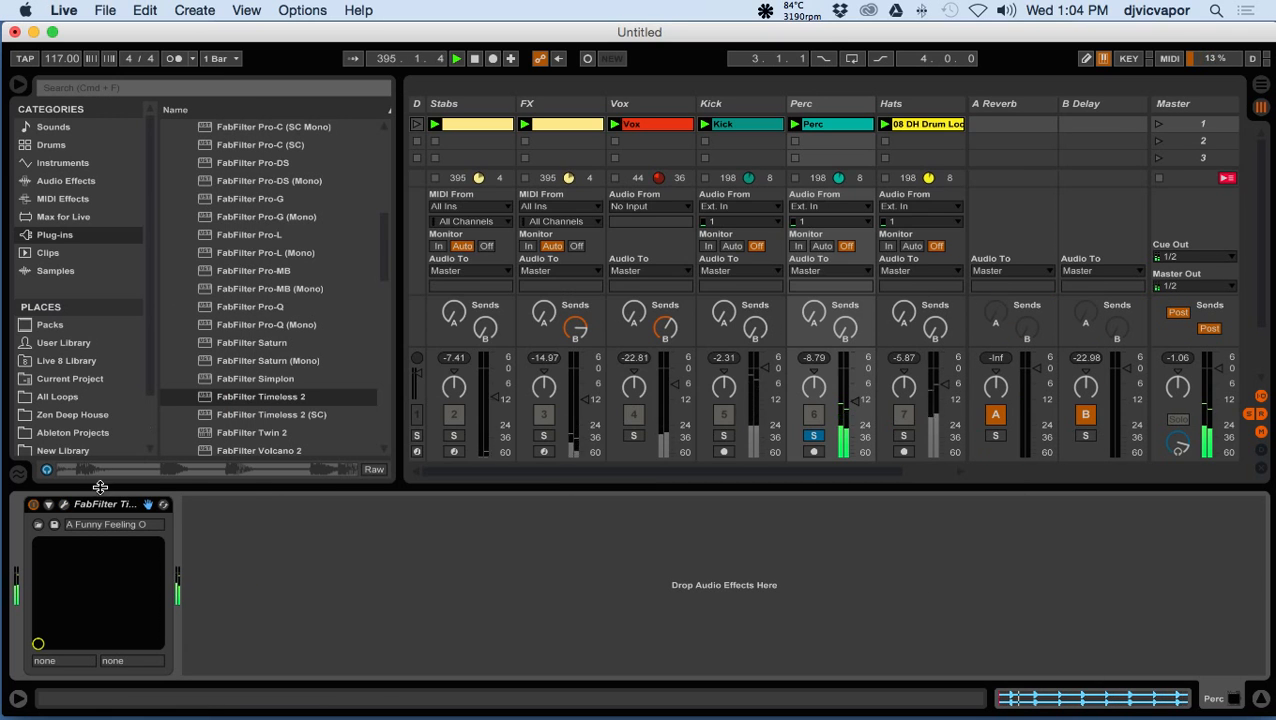
- Briefly bypass the delay to compare, take Perc out of solo, and lower its track volume to -17.0 dB
left_click(33, 505)
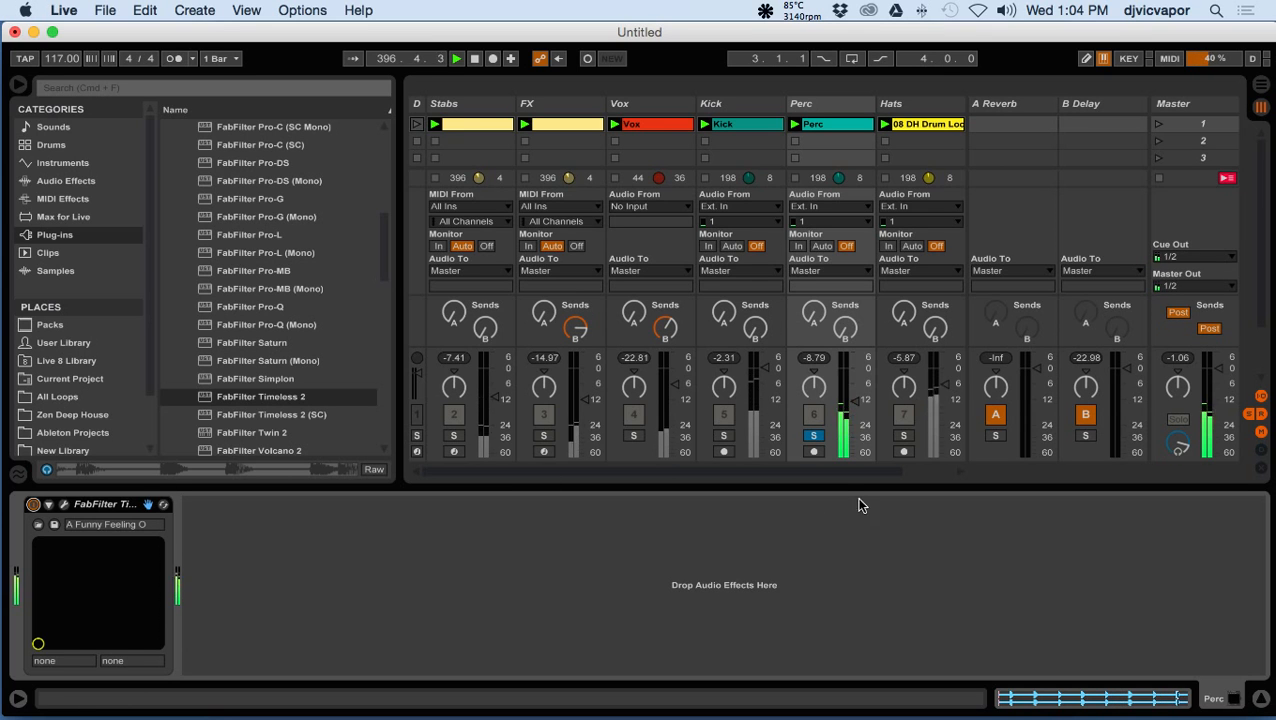
left_click(813, 436)
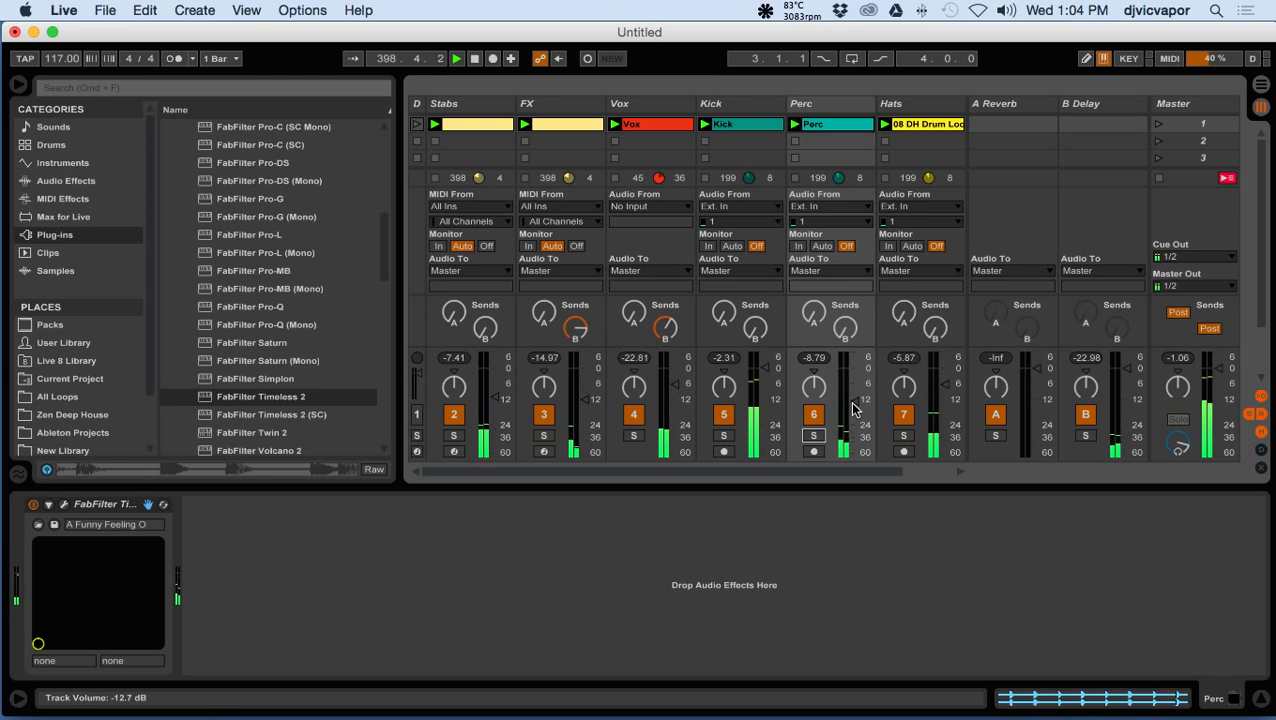
mouse_move(852, 409)
left_mouse_down()
mouse_move(855, 369)
mouse_move(855, 412)
left_mouse_up()
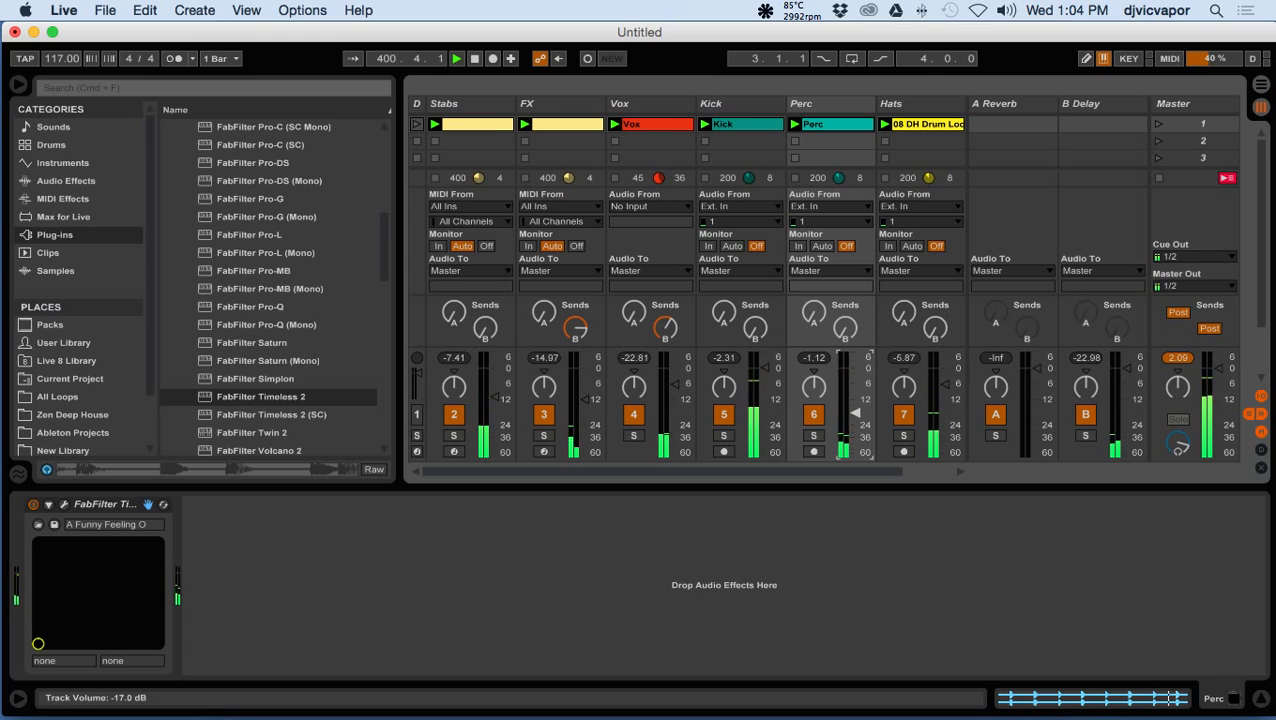
- Solo Perc, reopen Timeless 2, and audition the Percussion presets from Beat Slobber O onward, settling on Funky Drummer O
left_click(812, 437)
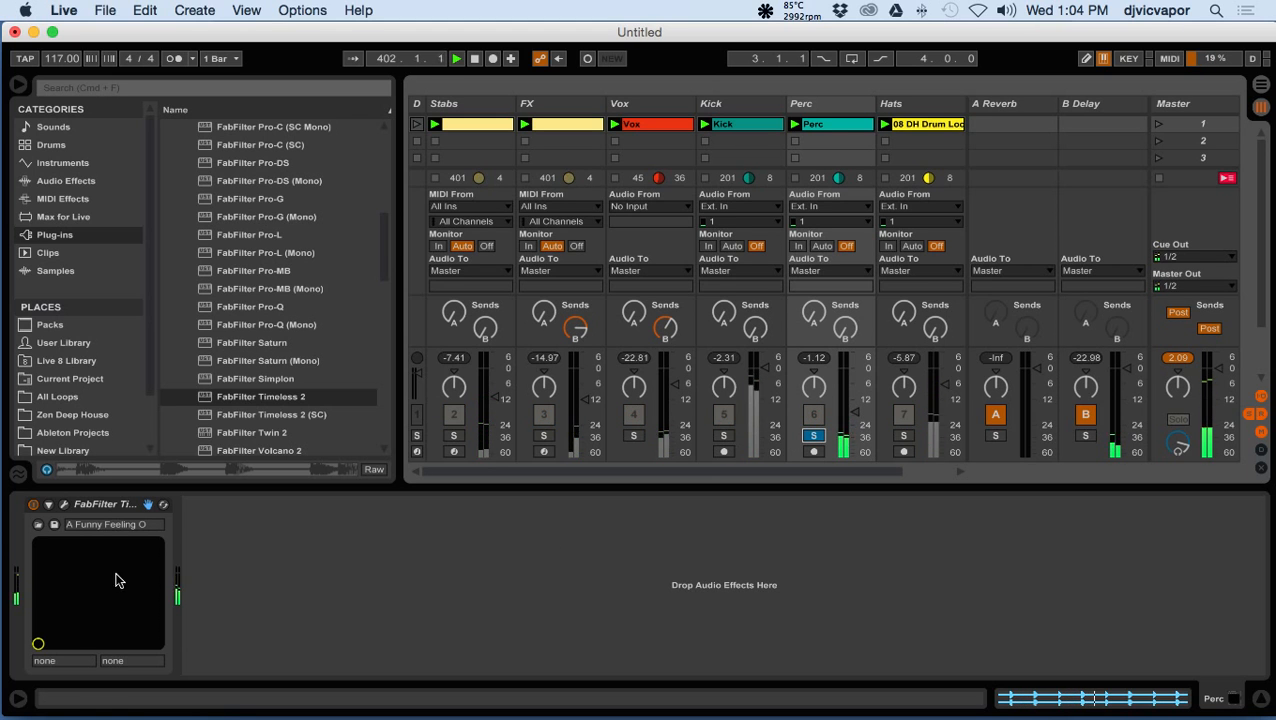
left_click(64, 506)
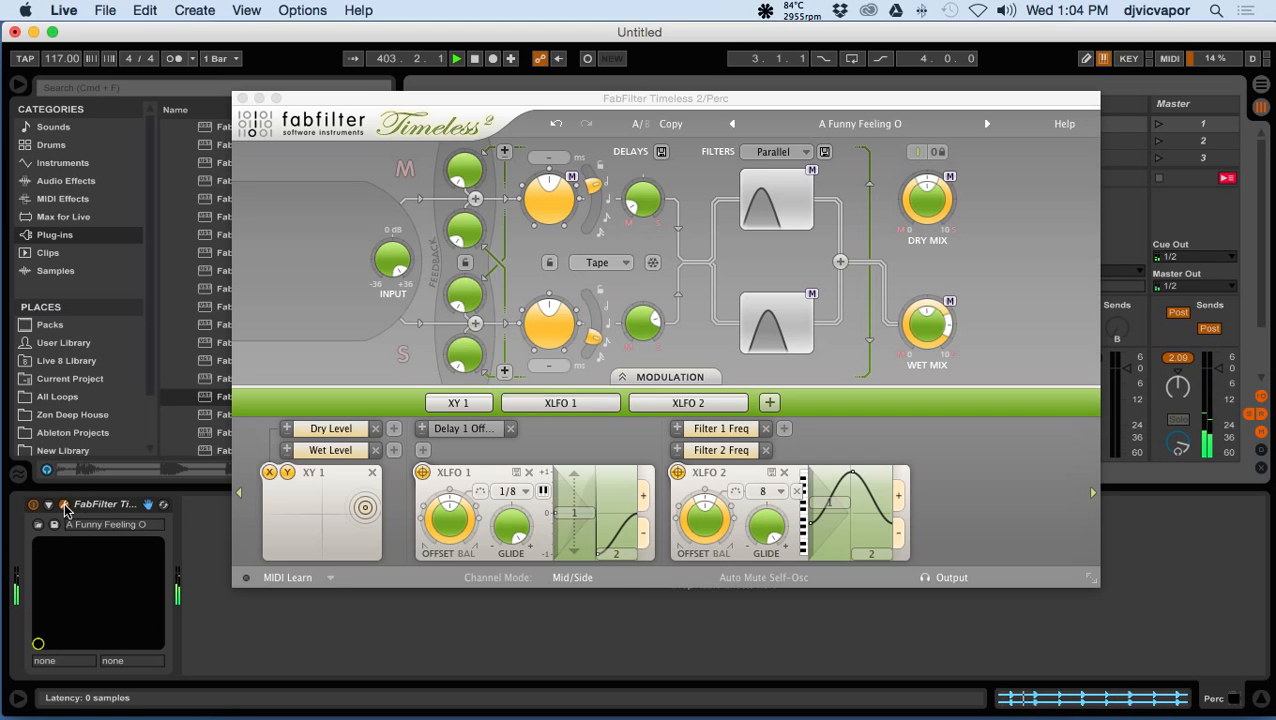
left_click(986, 124)
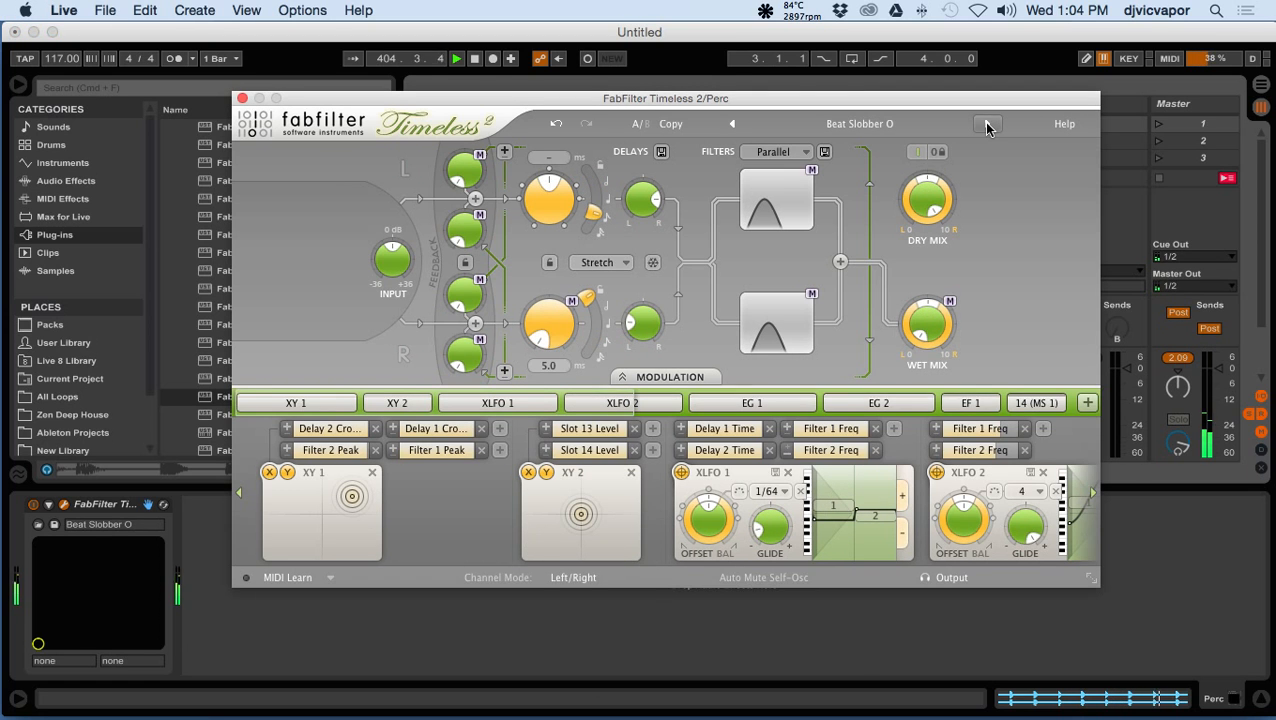
left_click(986, 124)
left_click(986, 124)
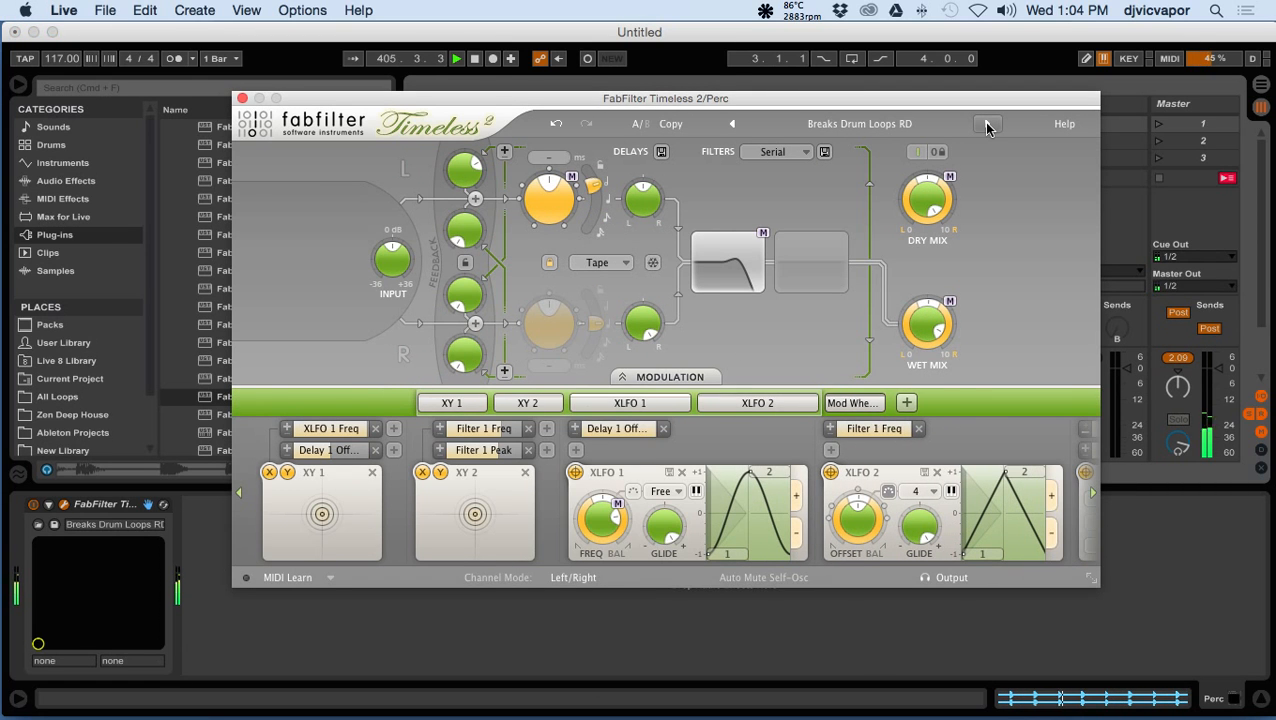
left_click(986, 124)
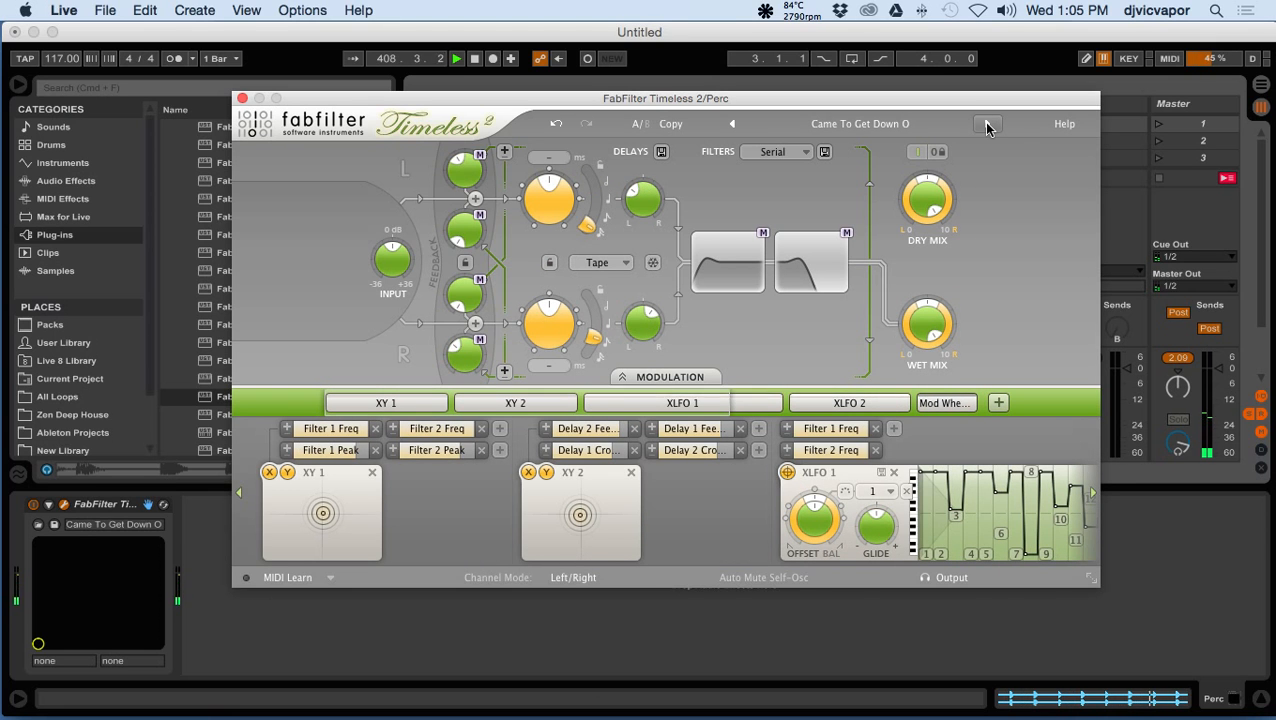
left_click(986, 124)
left_click(986, 124)
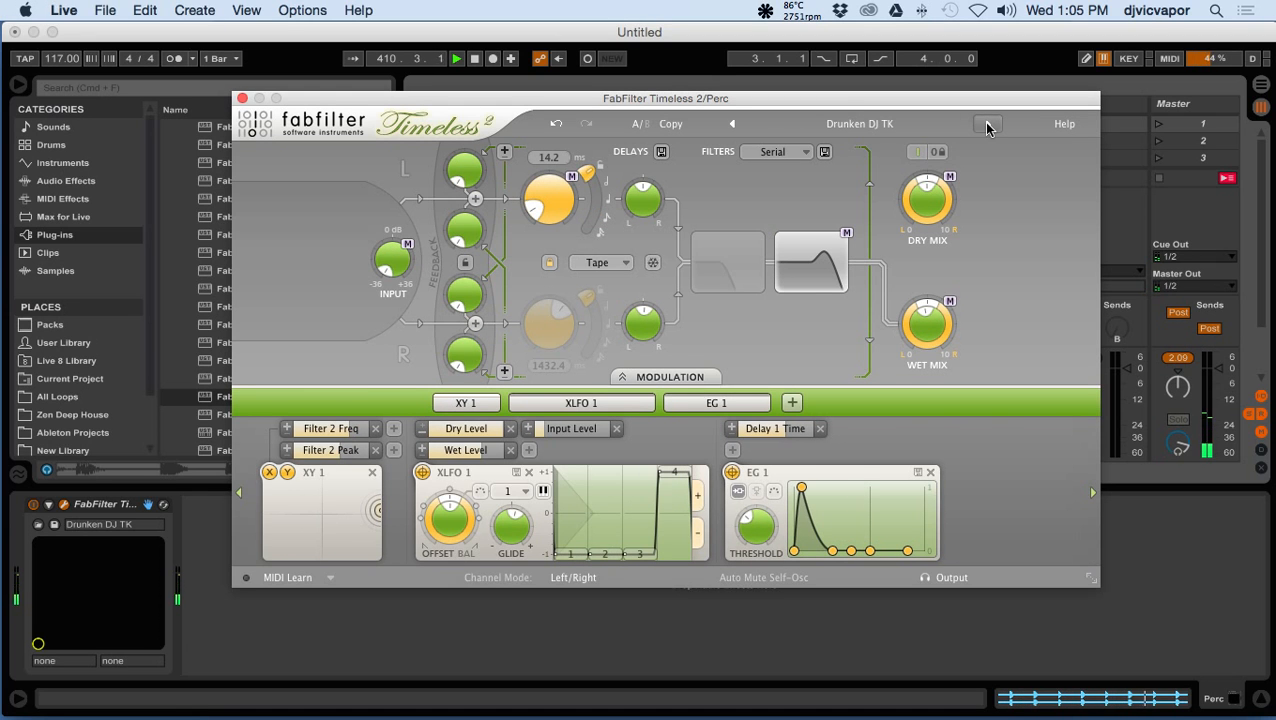
left_click(986, 124)
left_click(986, 124)
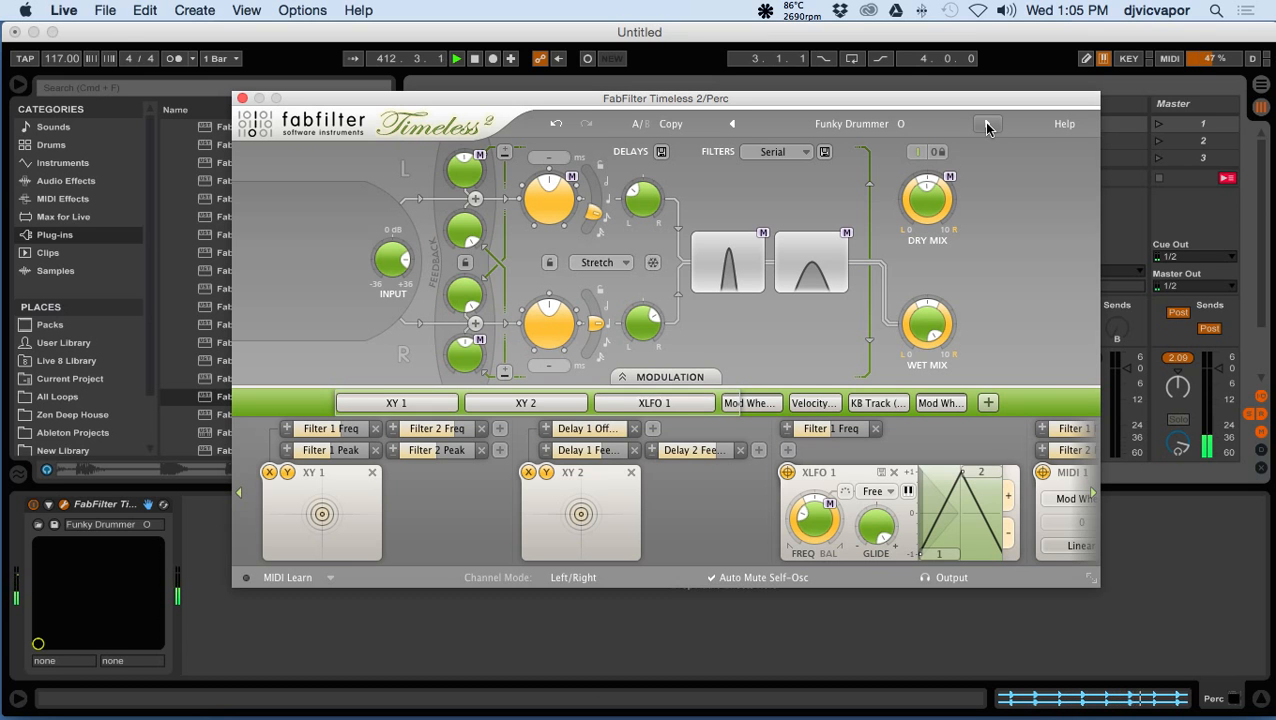
- Close the Timeless 2 window, take the Perc track out of solo, and raise its volume in the mix
left_click(241, 99)
left_click(812, 437)
left_click(812, 437)
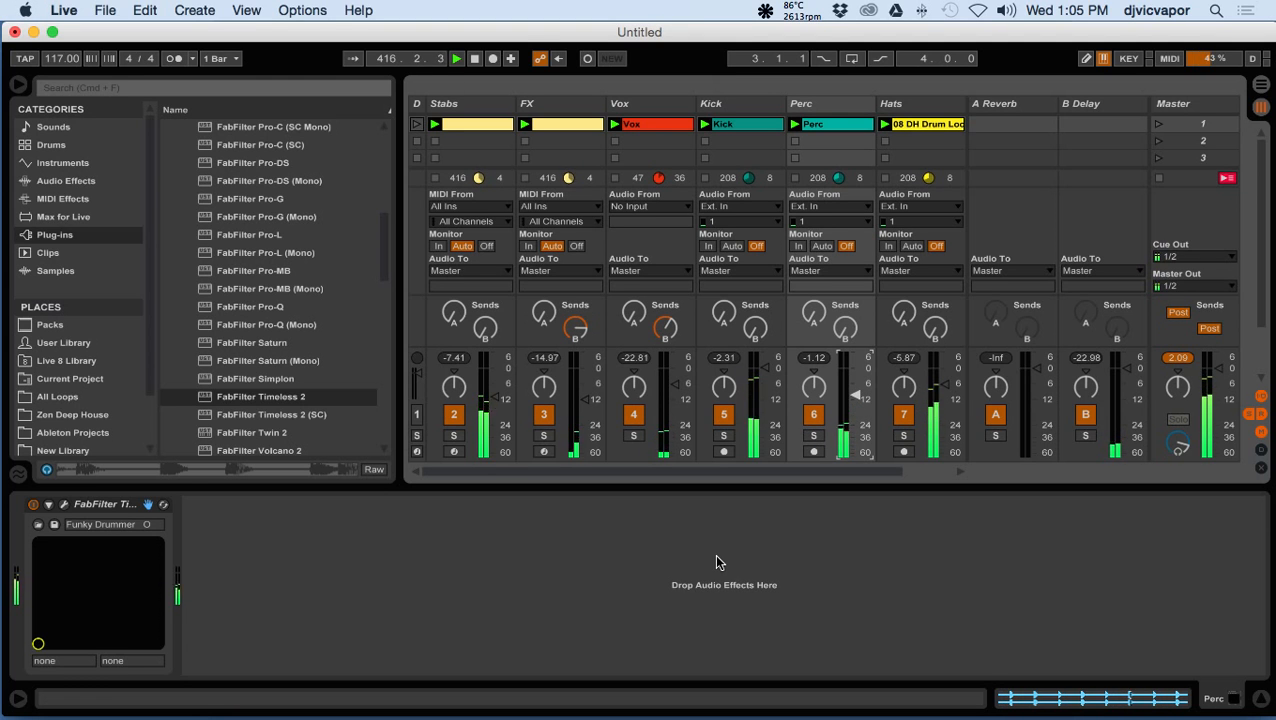
- Add Live's Compressor audio effect after Timeless 2 on the Perc track
left_click(68, 181)
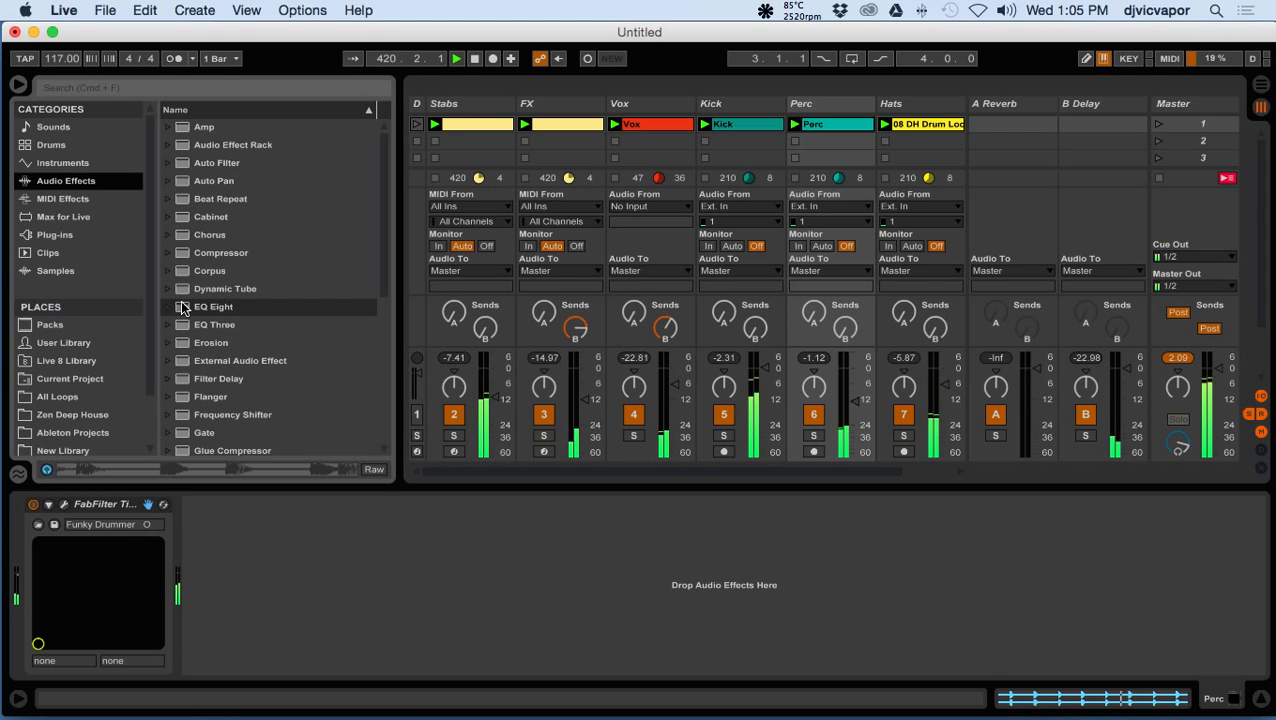
mouse_move(181, 260)
left_mouse_down()
mouse_move(240, 410)
mouse_move(211, 540)
left_mouse_up()
left_click_drag(286, 631, 288, 632)
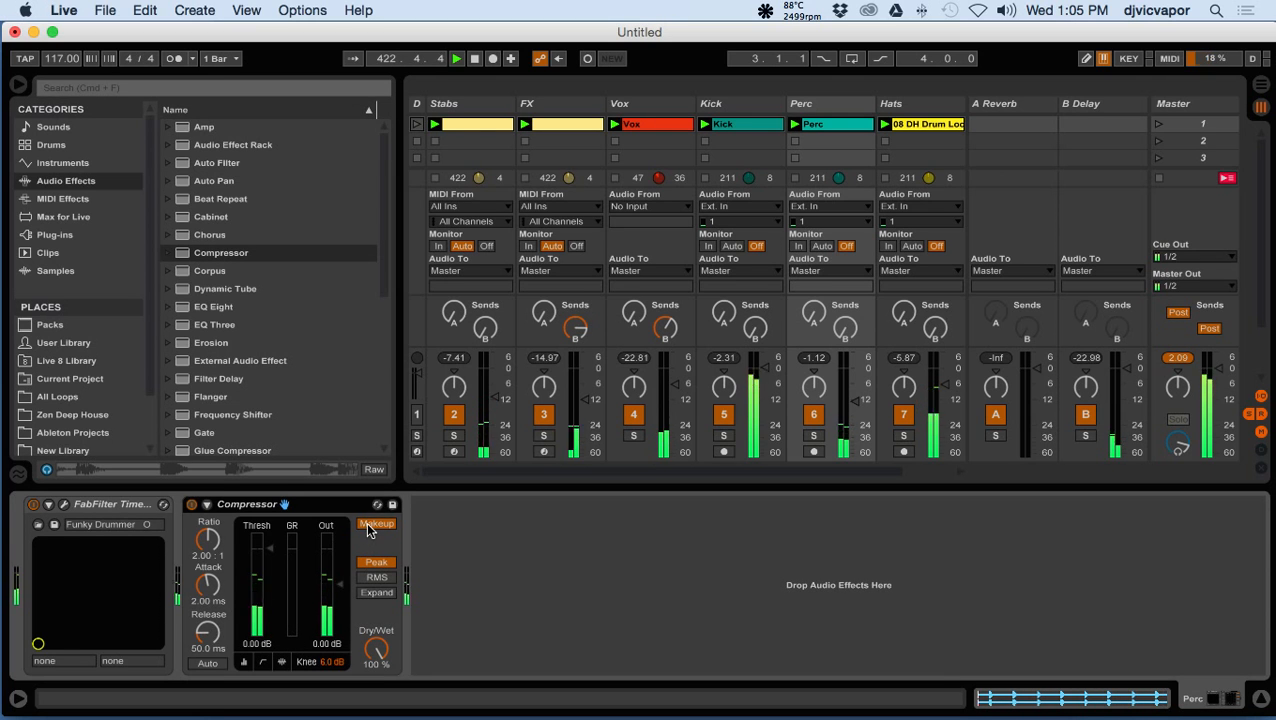
- Switch the Perc compressor to RMS detection with Makeup off, set its lookahead to 1 ms, and return to the meter view
left_click(376, 577)
left_click(284, 661)
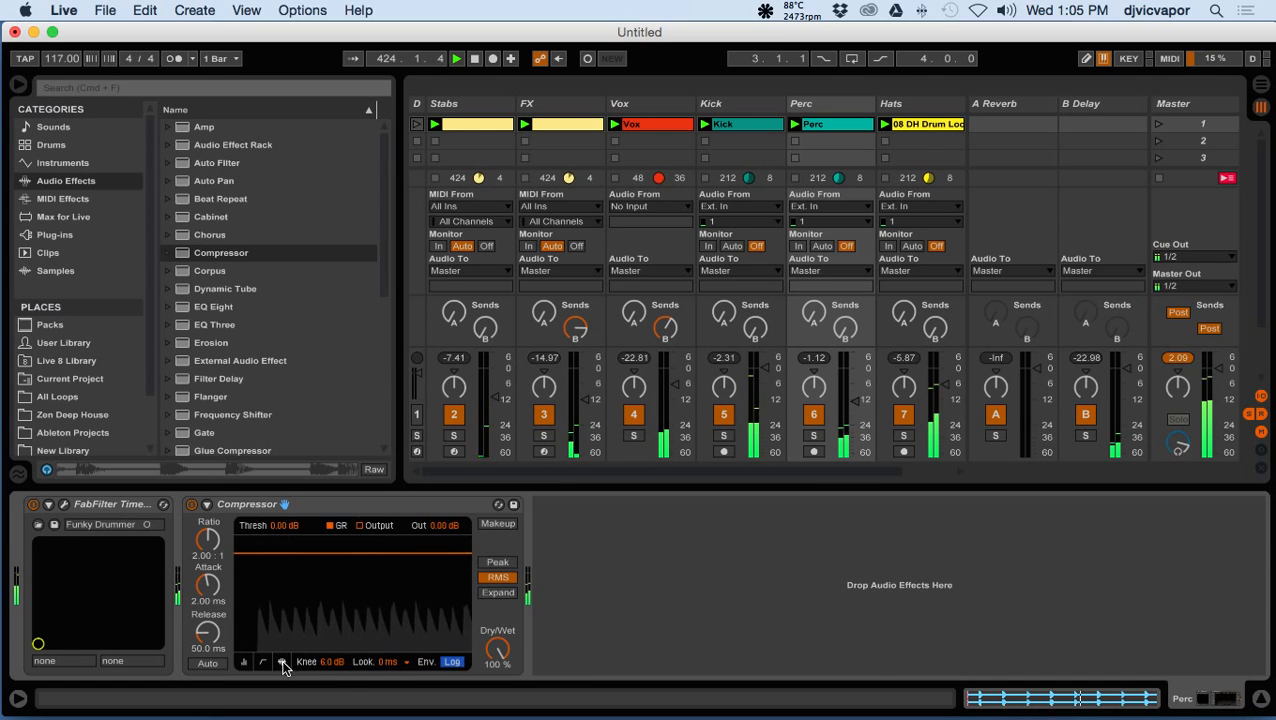
left_click(390, 663)
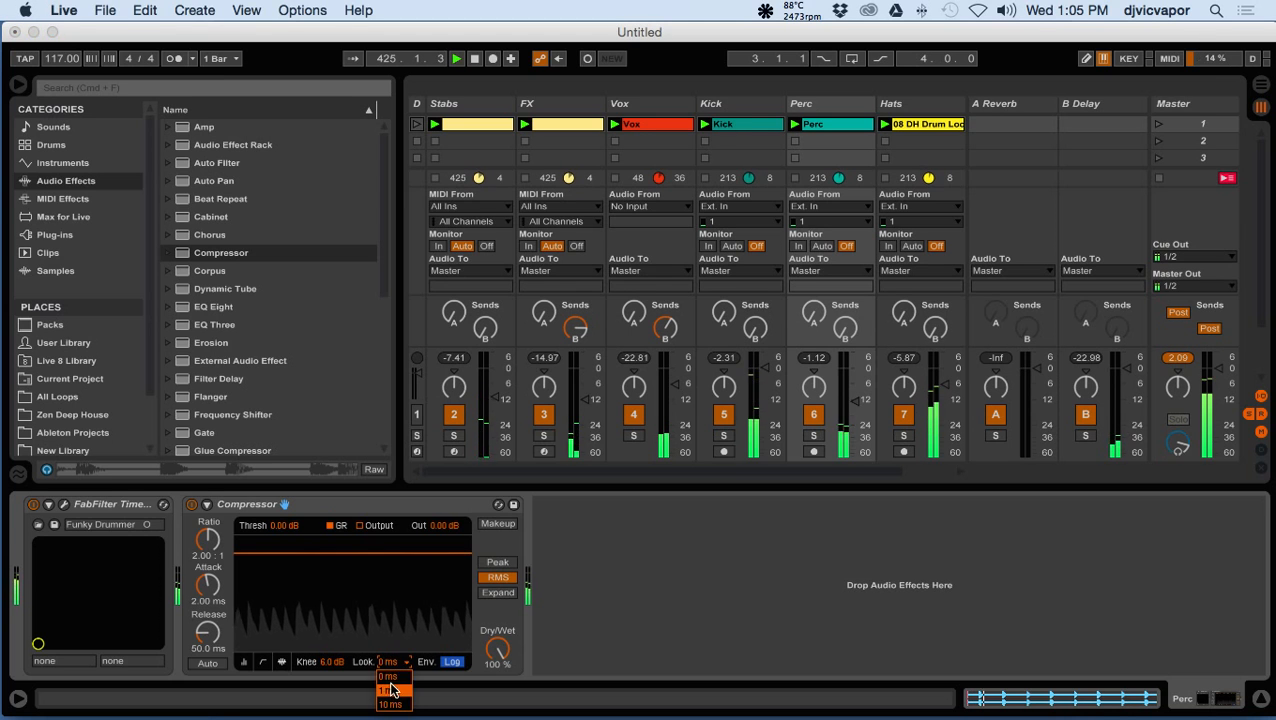
left_click(389, 690)
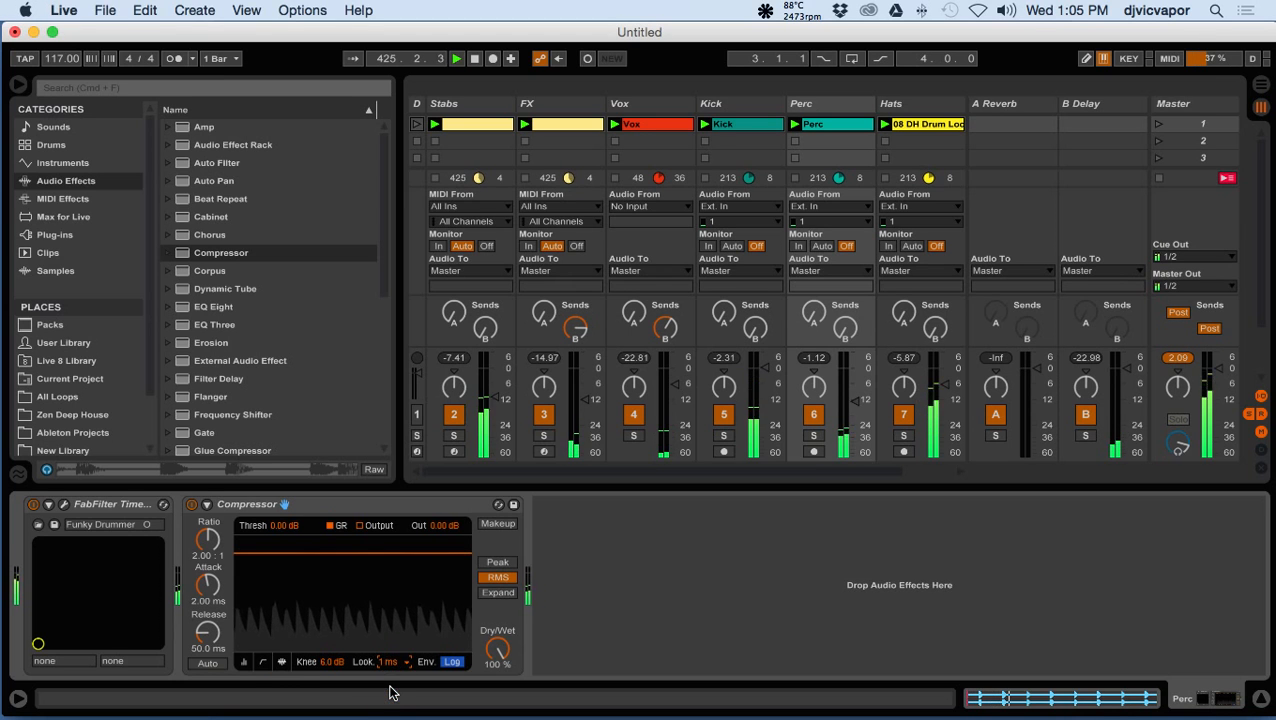
left_click(245, 662)
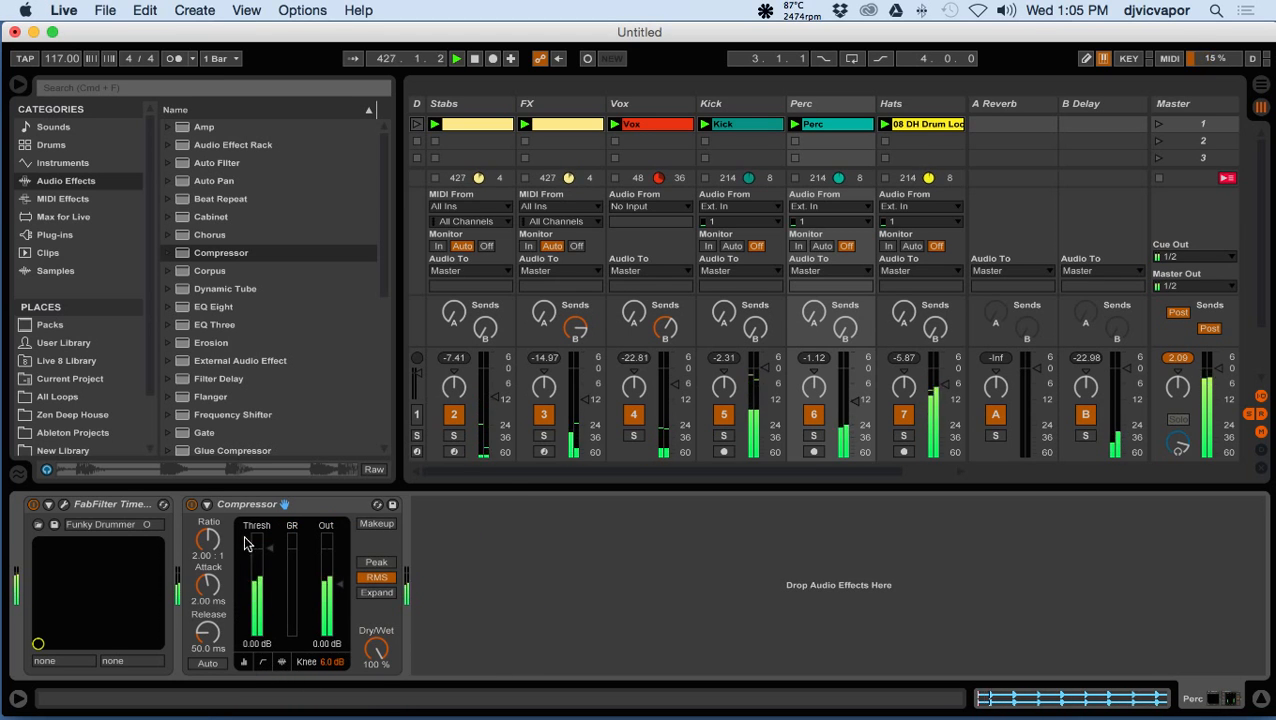
- Enable the sidechain on the Perc compressor and set its audio source to the Hats track
left_click(207, 505)
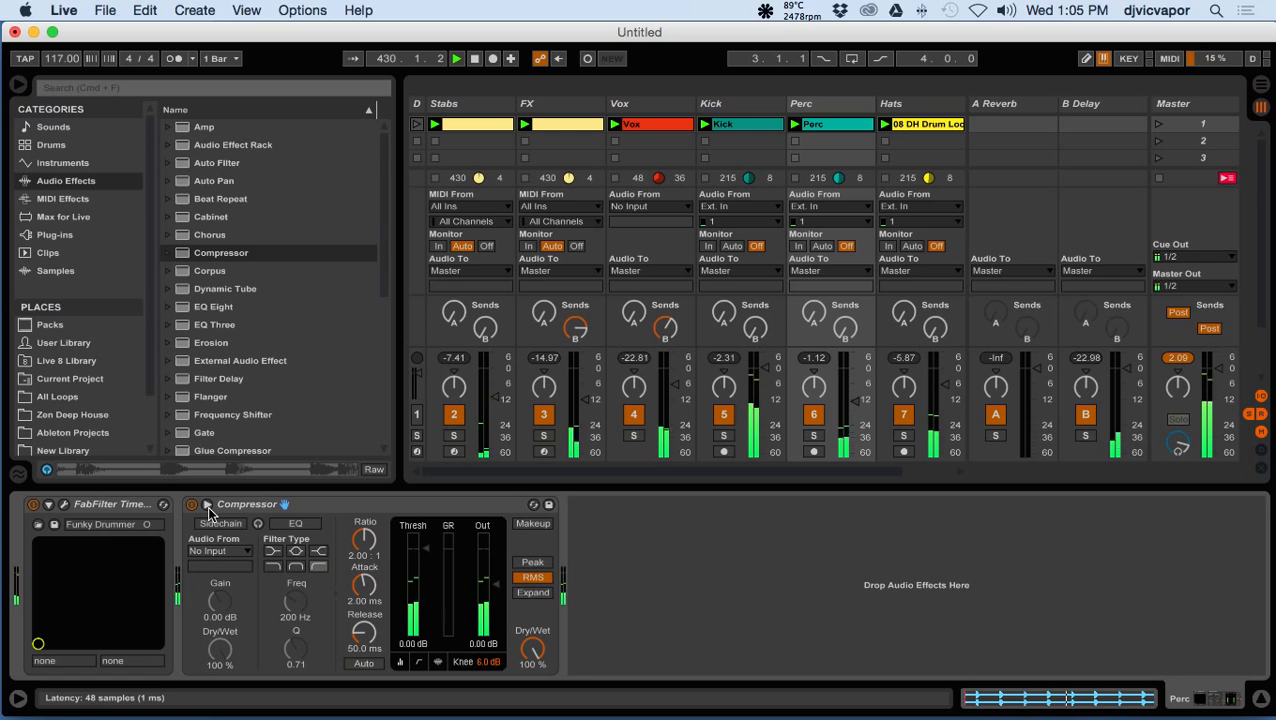
left_click(218, 524)
left_click(217, 551)
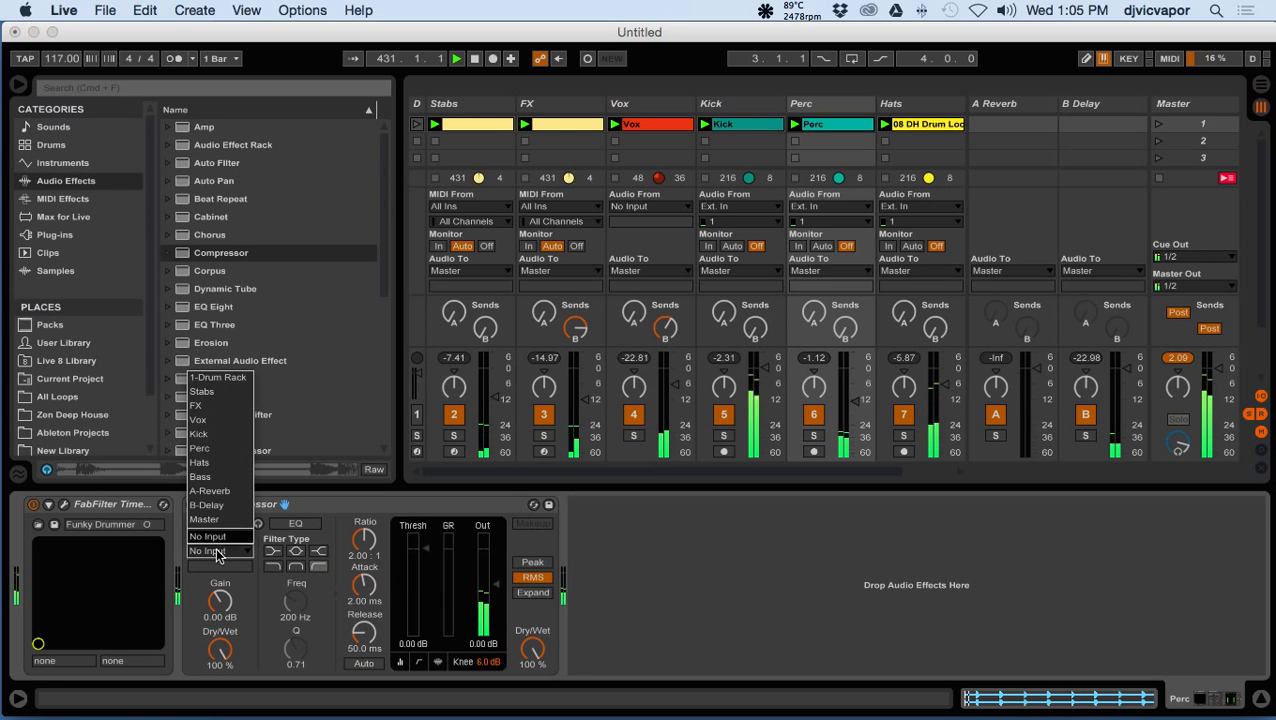
left_click(230, 463)
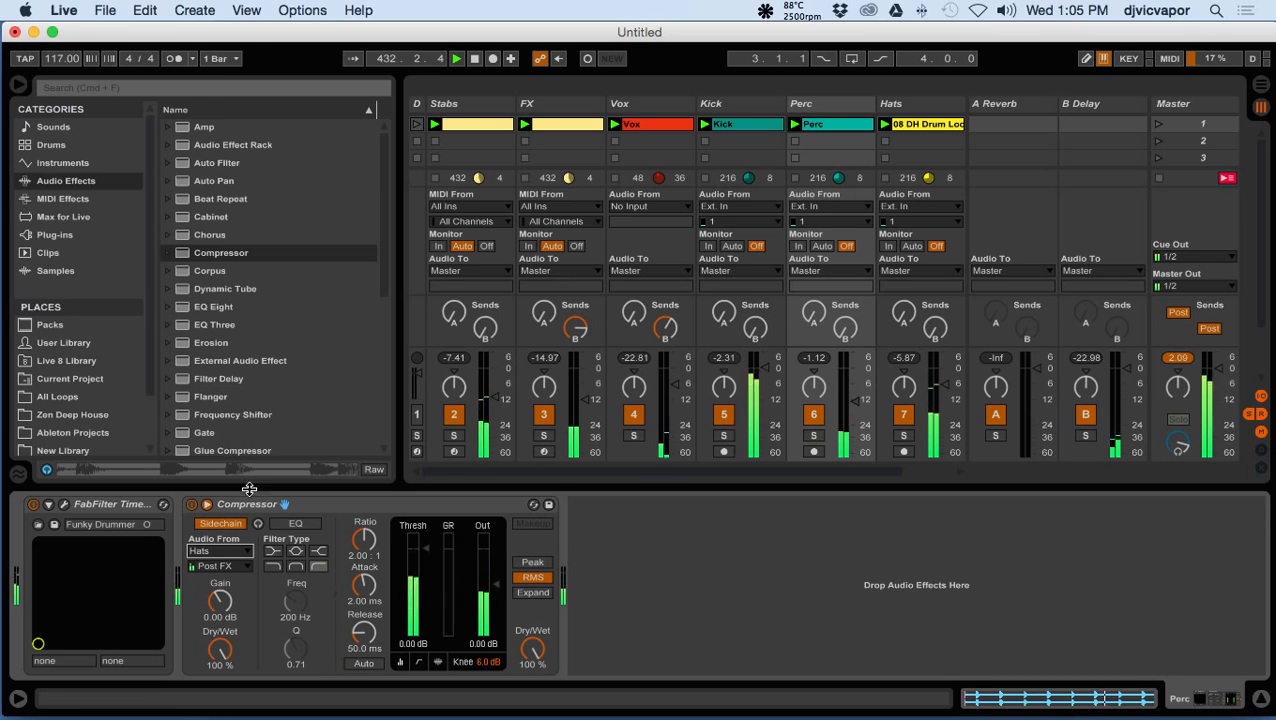
- Enable the Perc compressor's sidechain EQ with a high-pass filter and lower the threshold to -48.4 dB
left_click(294, 524)
left_click(318, 567)
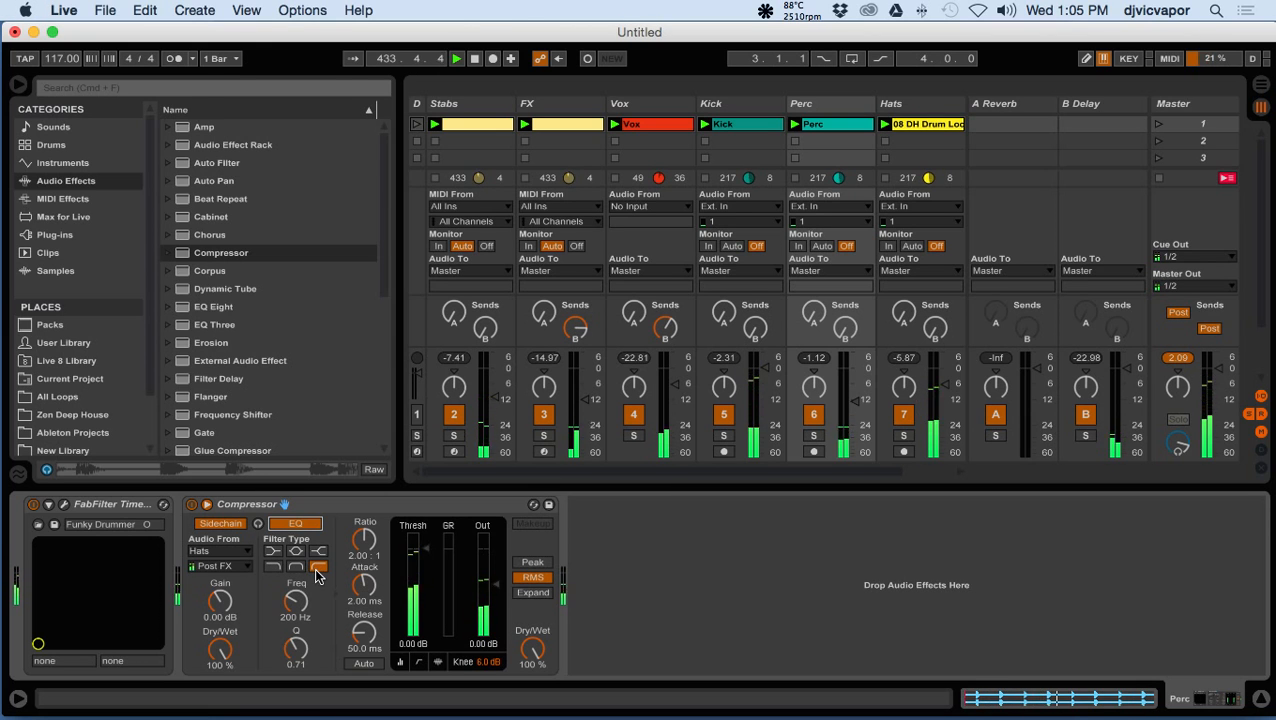
left_click(420, 553)
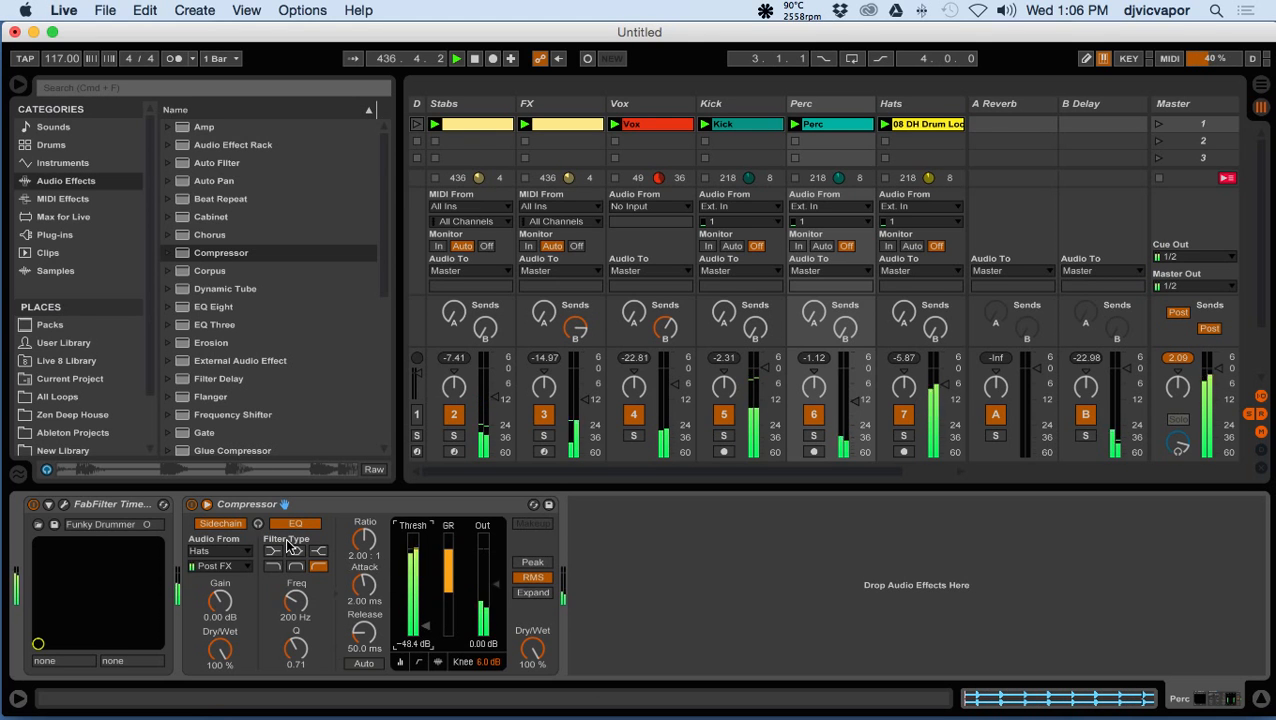
- Enable sidechain listen, set the ratio to 3.07:1, attack to 9.47 ms and release to 4.40 ms, and collapse the sidechain section
left_click(259, 525)
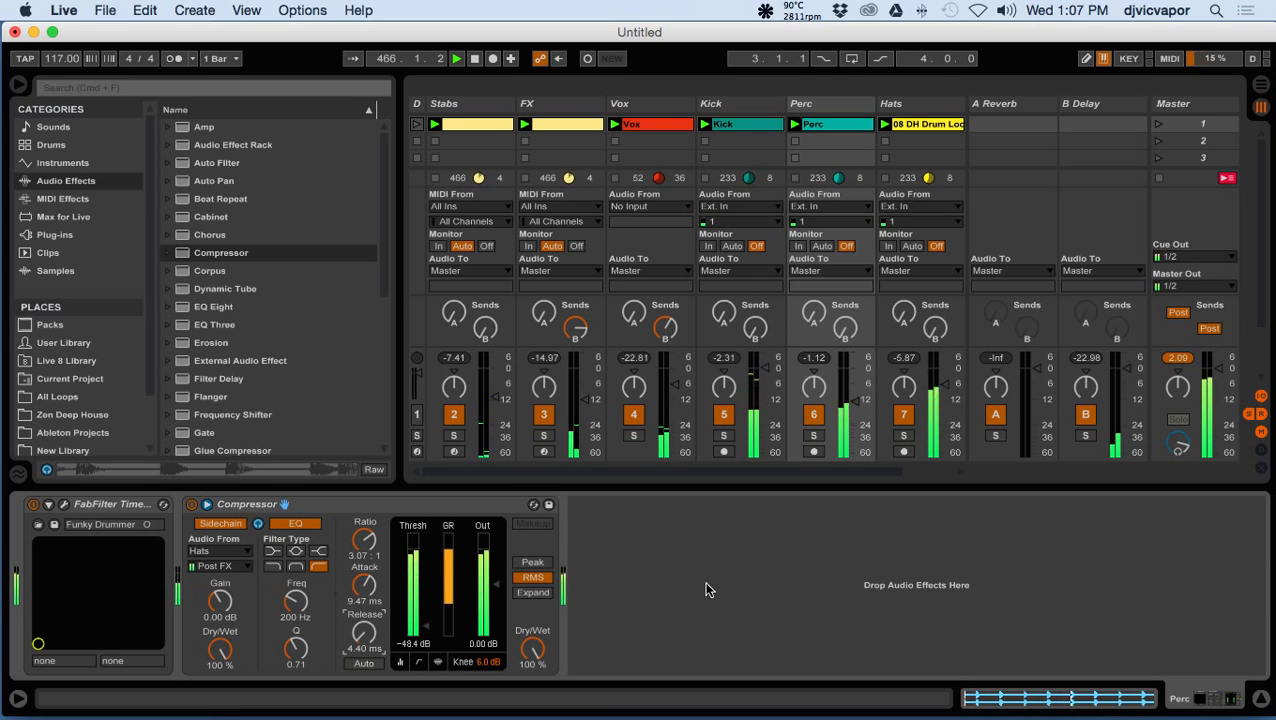
left_click(207, 505)
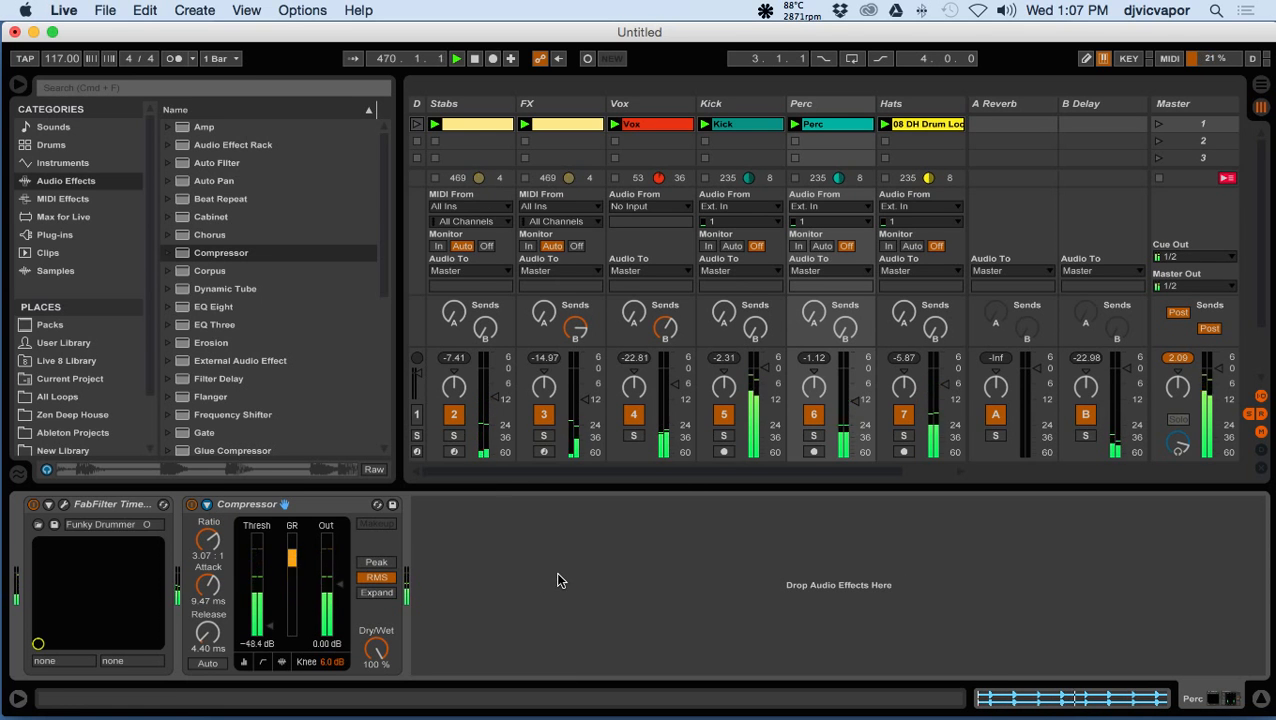
- Solo the Perc track and expand the Waves folder of the Audio Units plug-ins in the browser
left_click(814, 436)
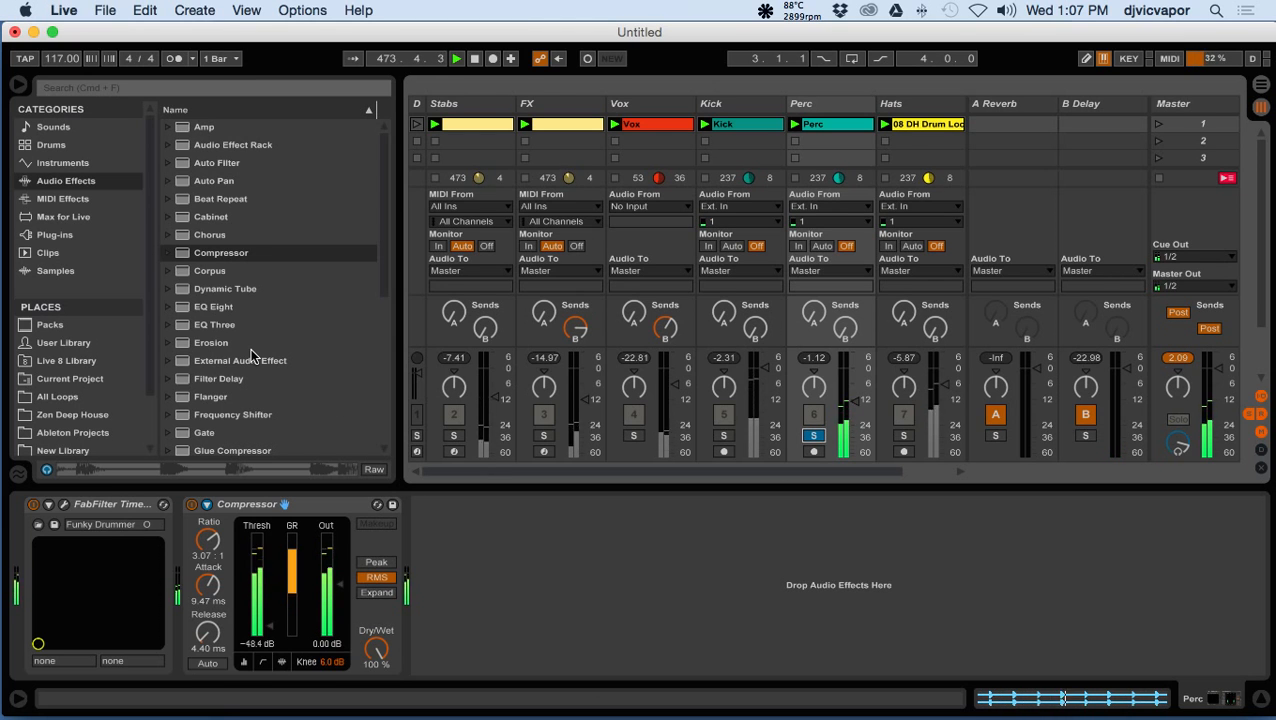
scroll(251, 355, "down", 3)
scroll(251, 358, "up", 3)
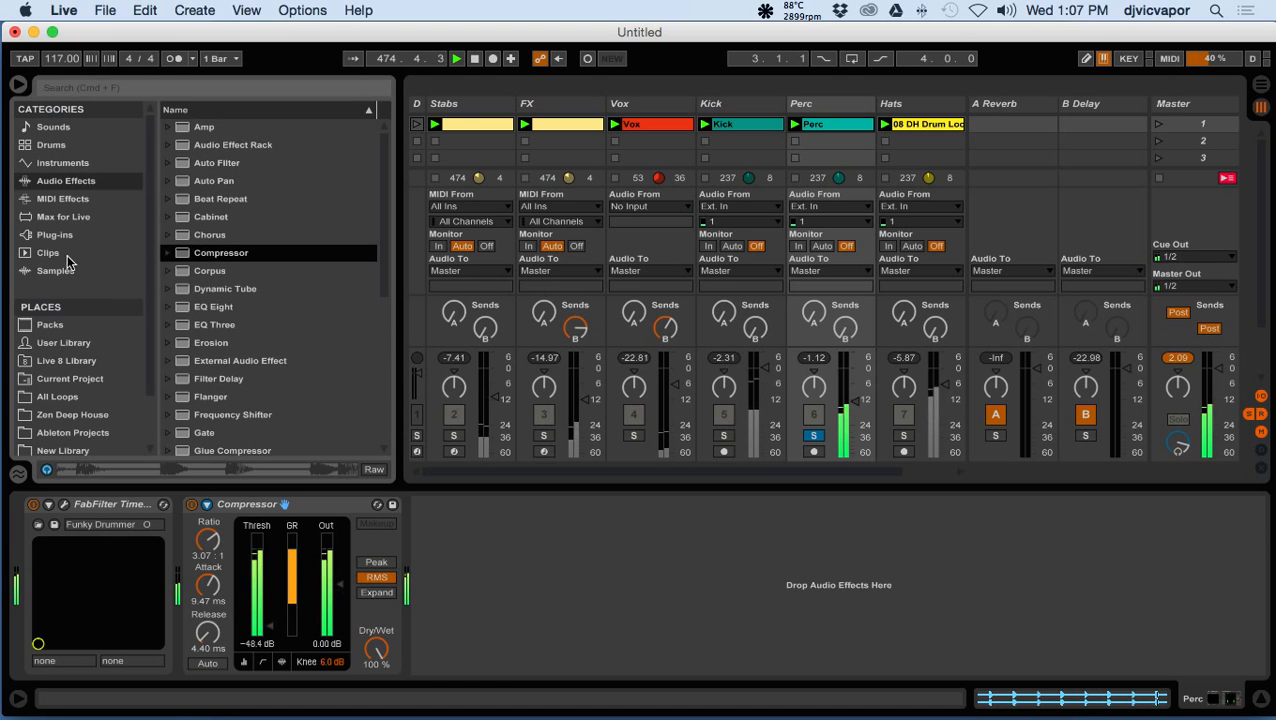
left_click(76, 241)
scroll(213, 316, "up", 5)
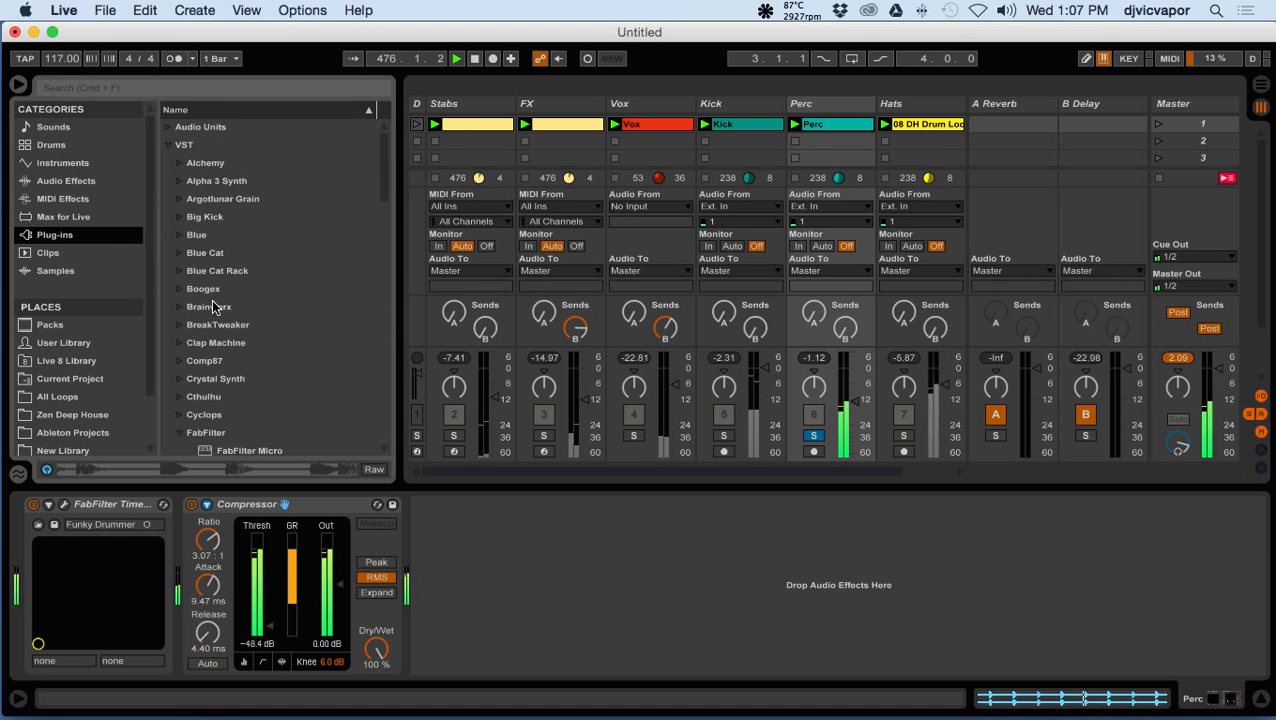
left_click(170, 147)
left_click(167, 127)
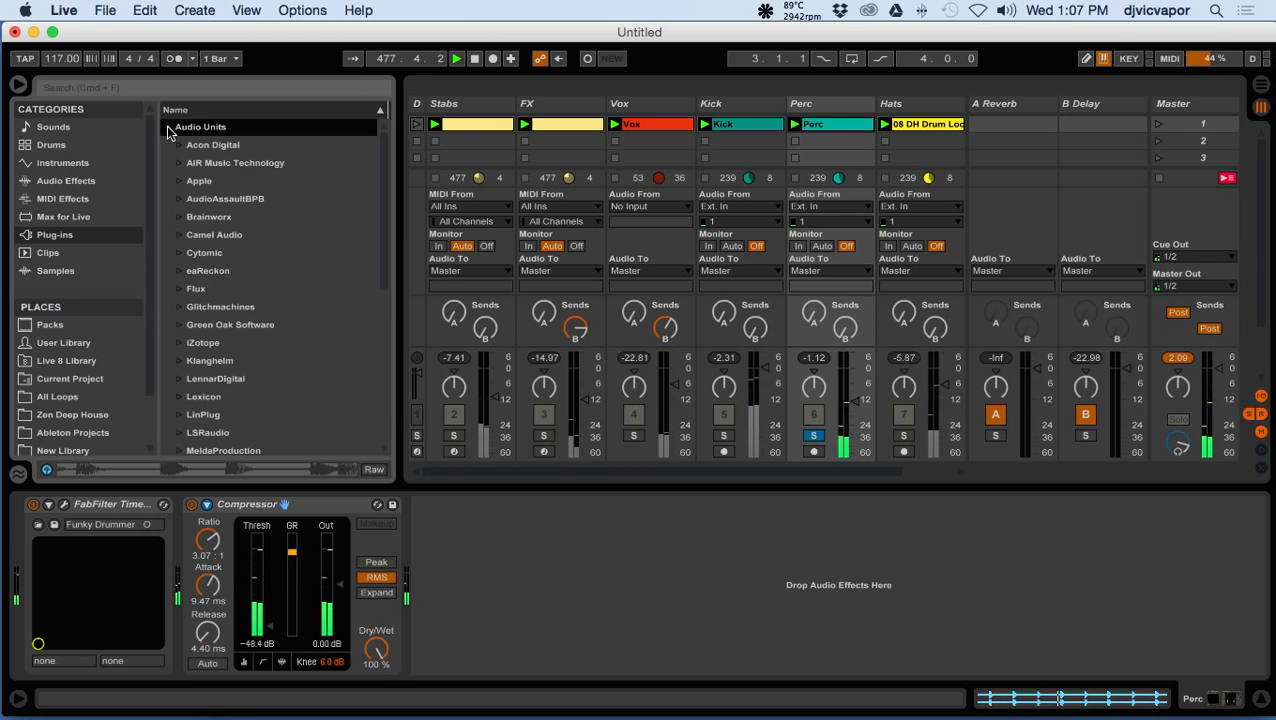
scroll(208, 338, "down", 10)
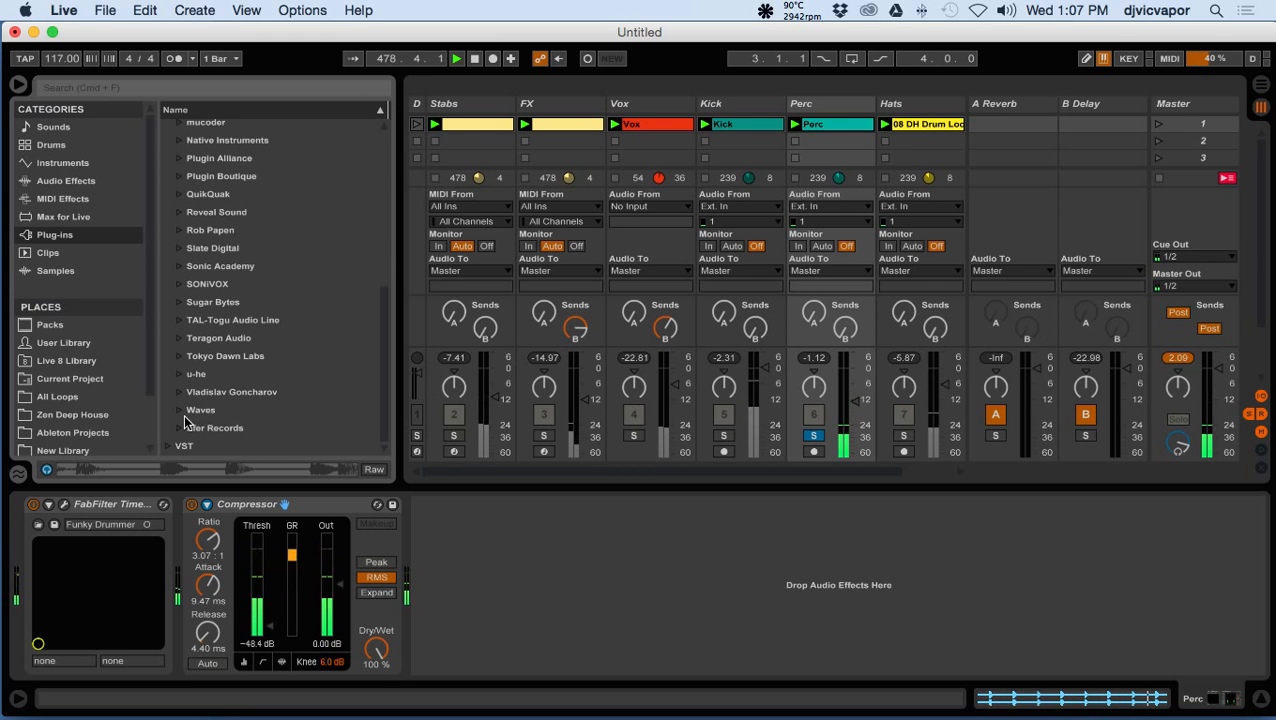
left_click(180, 414)
- Add the Waves RVerb (s) plug-in after the Compressor on the Perc track and move its window clear of the device chain
scroll(199, 408, "down", 5)
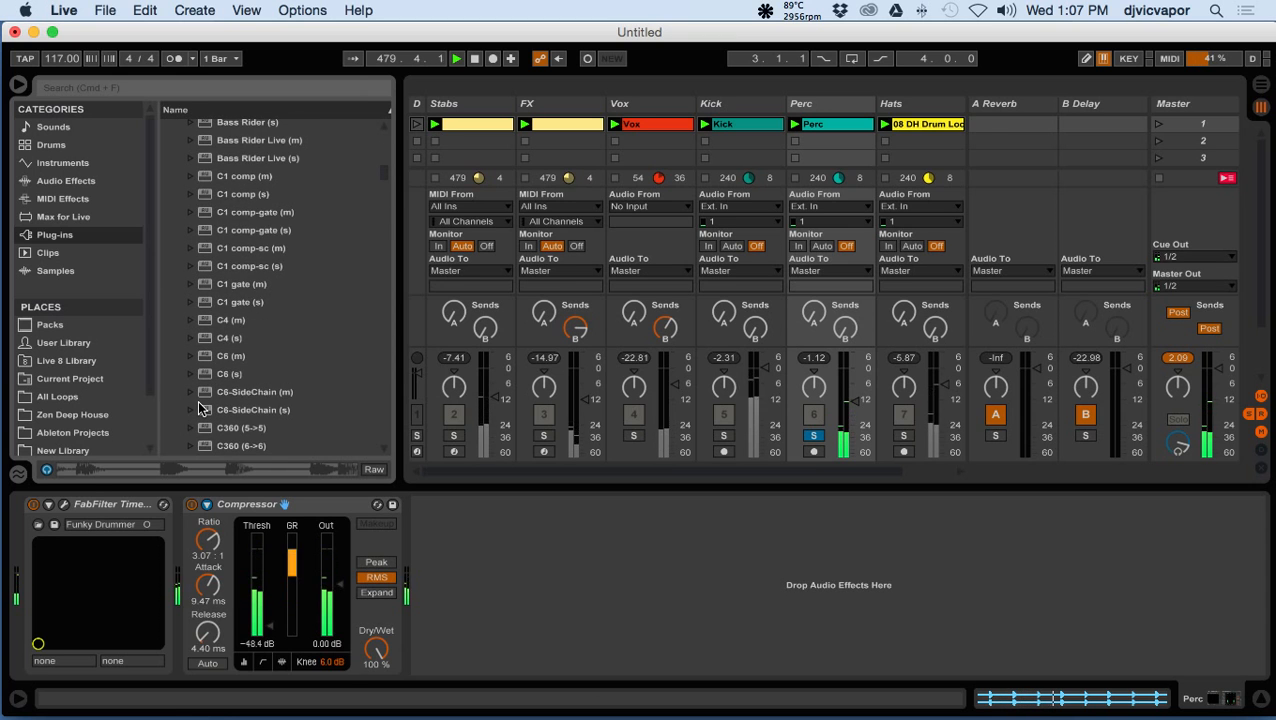
scroll(199, 408, "down", 20)
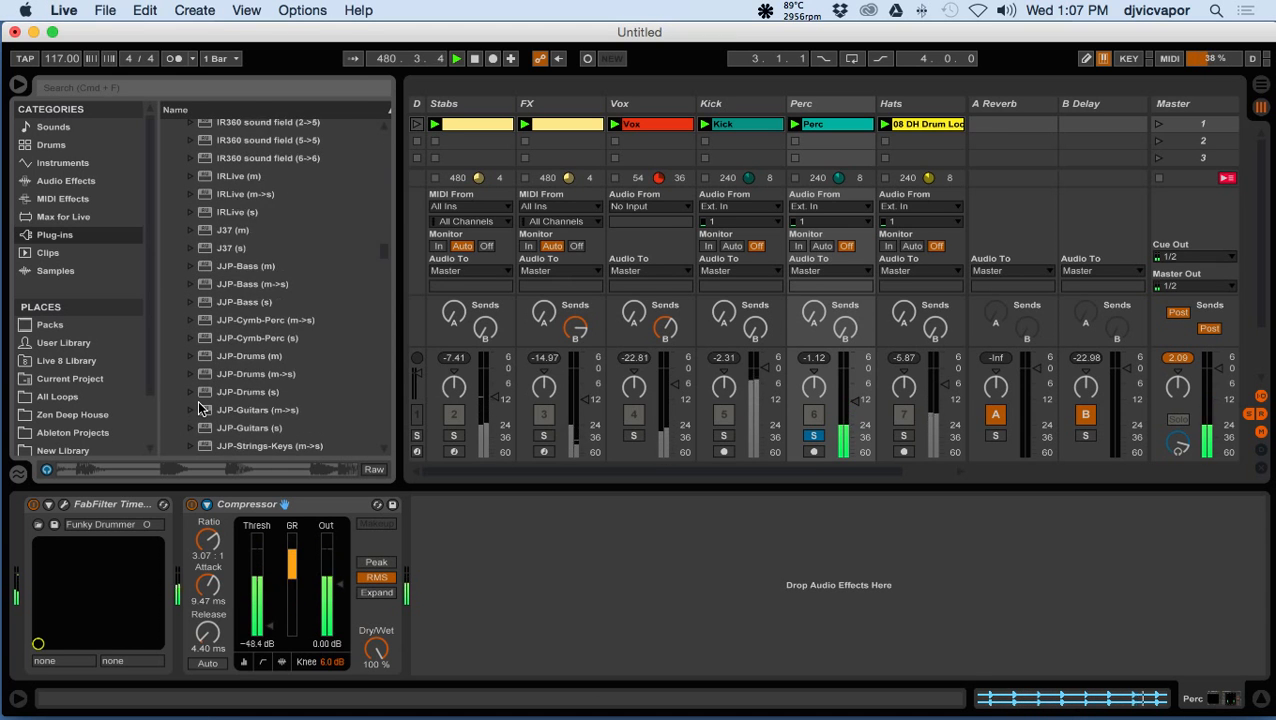
scroll(199, 408, "down", 20)
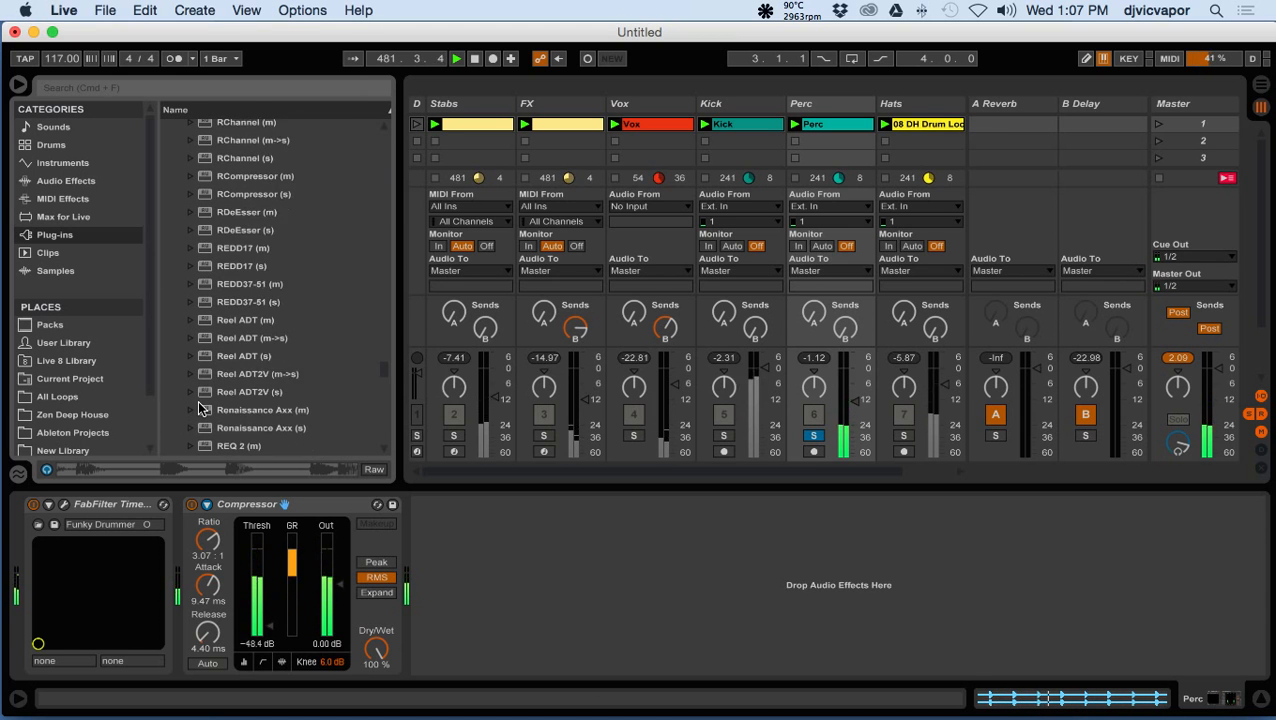
scroll(199, 408, "down", 10)
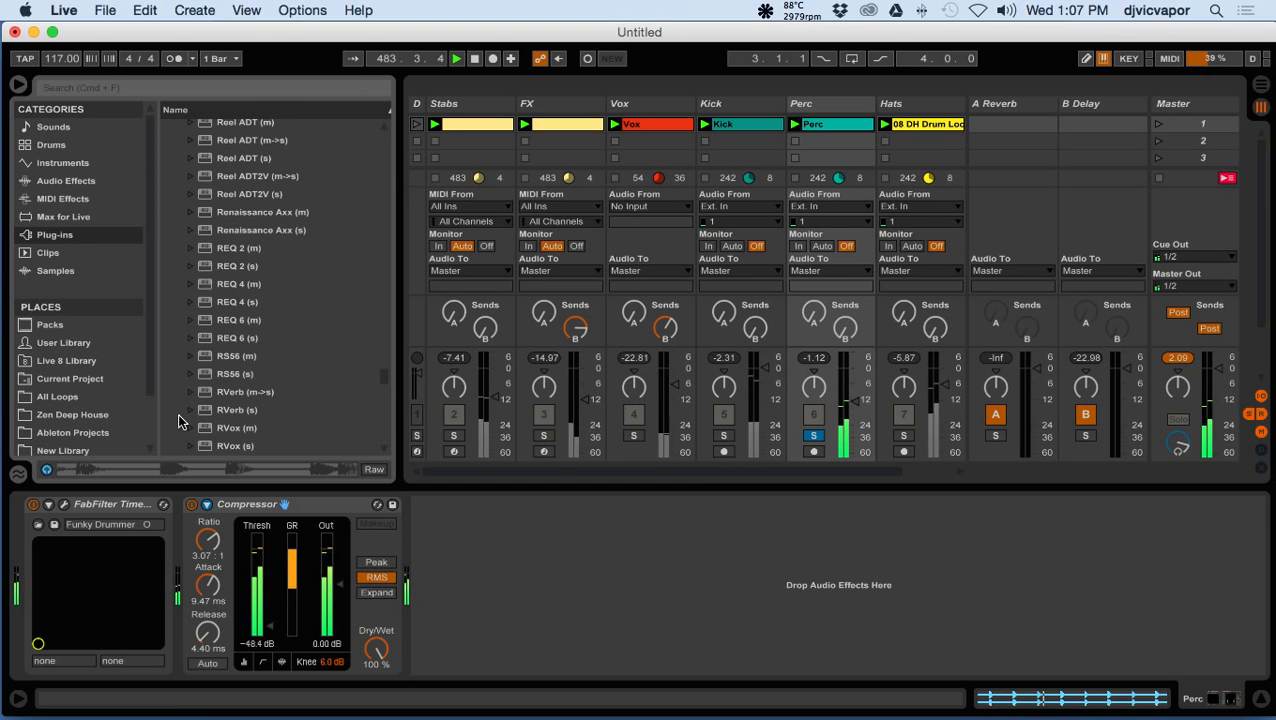
scroll(178, 421, "down", 1)
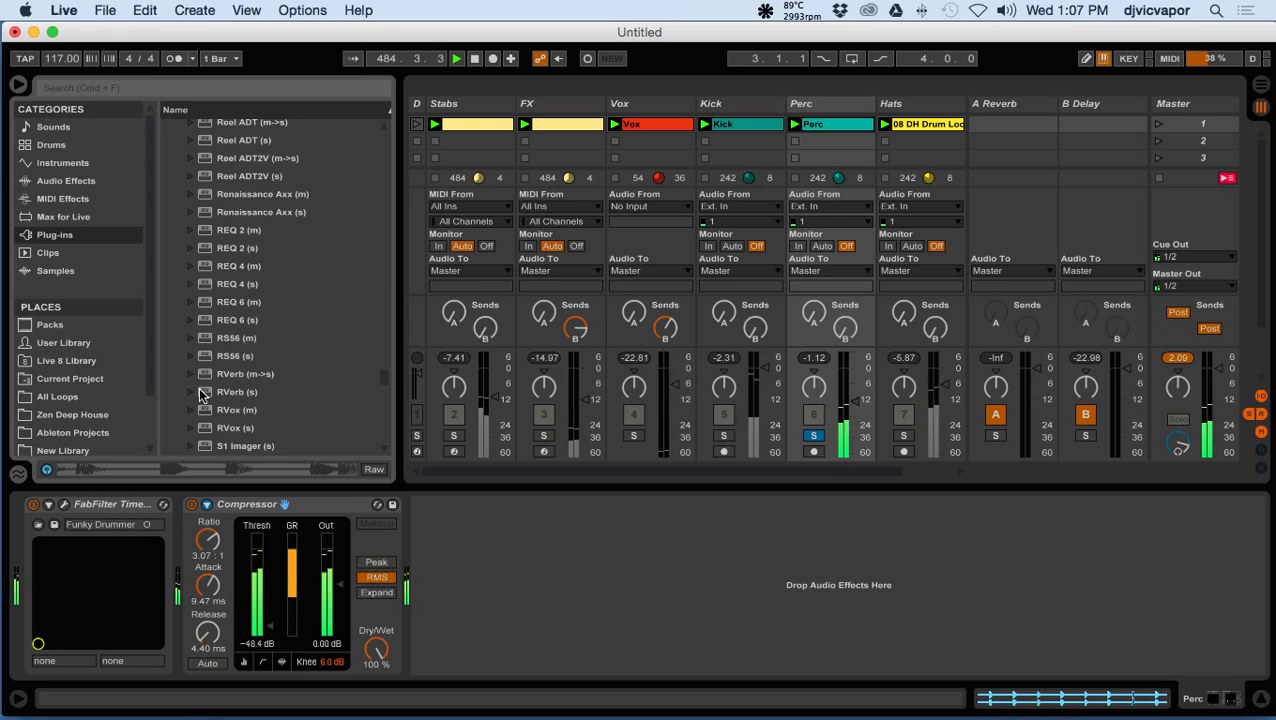
left_click(200, 392)
left_click_drag(200, 392, 488, 528)
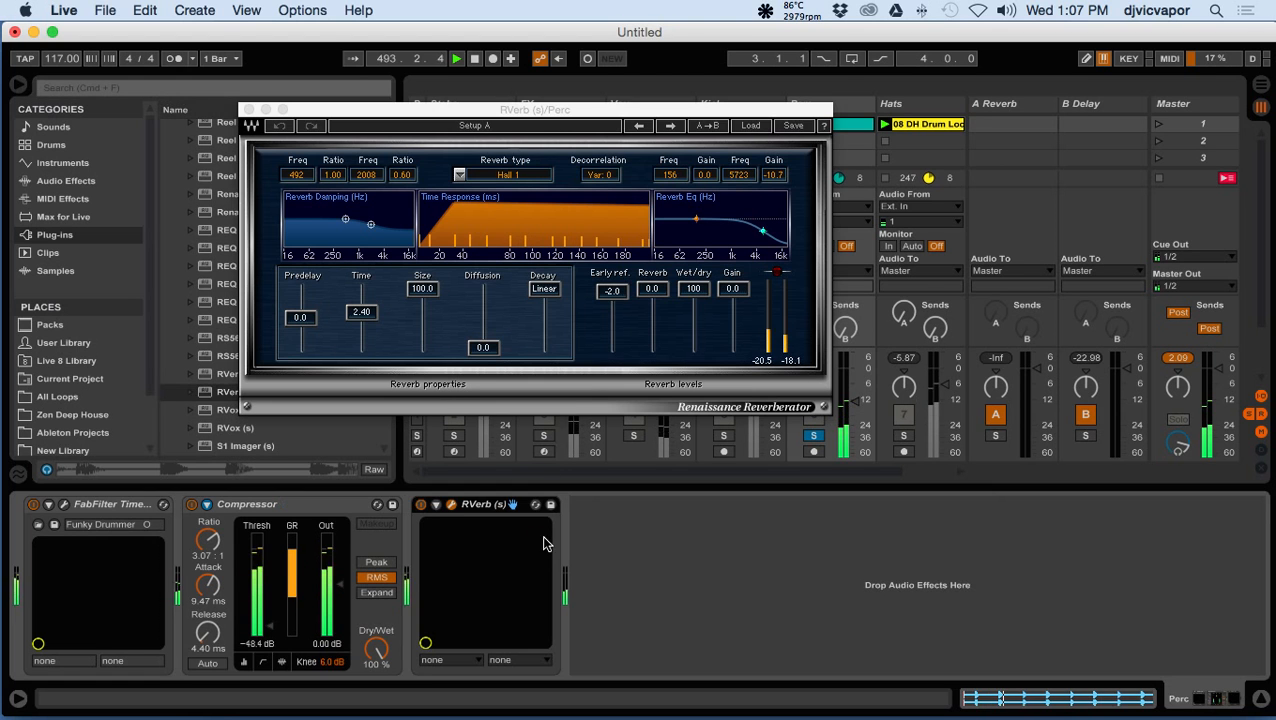
left_click_drag(478, 108, 825, 355)
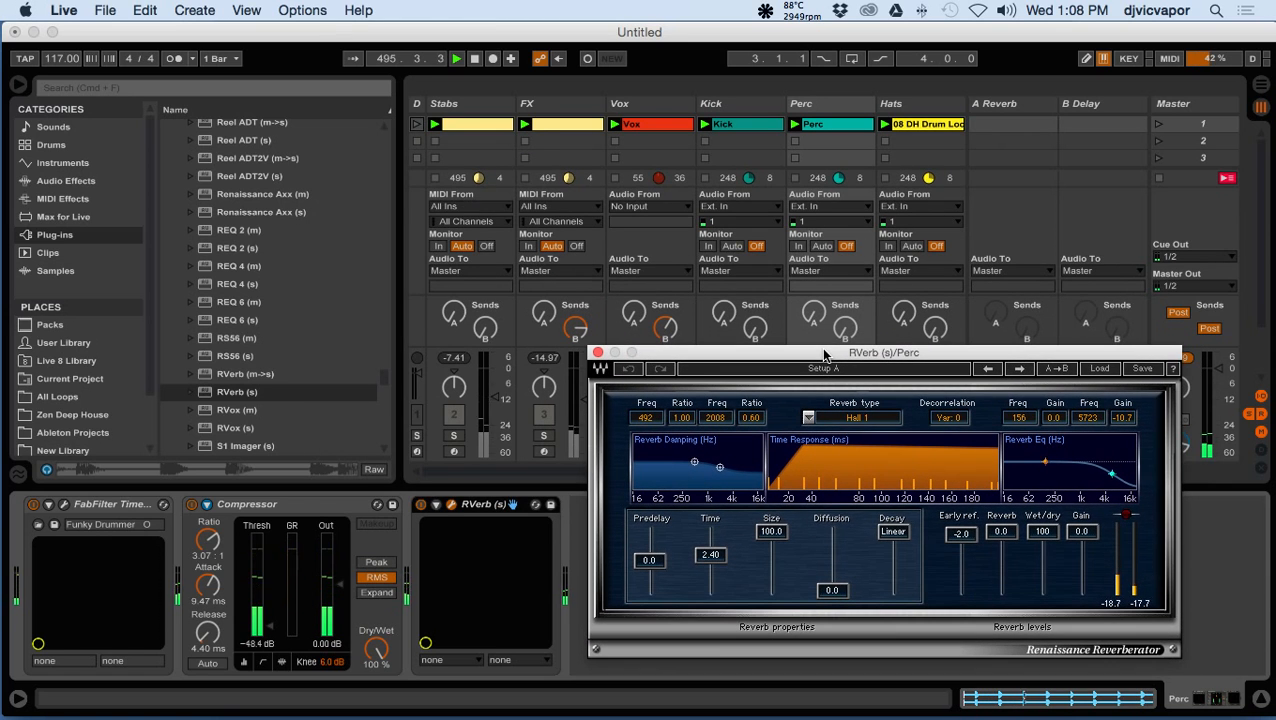
- Load RVerb's EchoVerb preset SlapSpread, audition the following presets up to Geckoplex, and close the plug-in window
left_click(1099, 369)
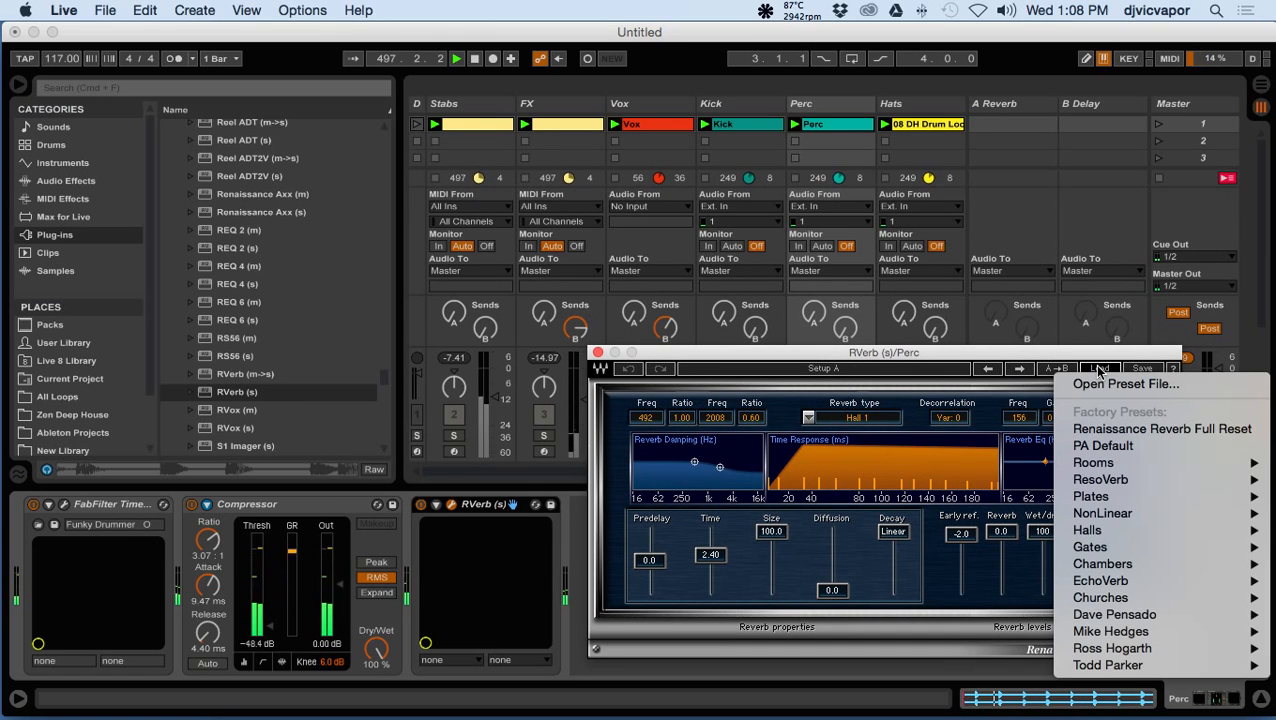
mouse_move(1080, 590)
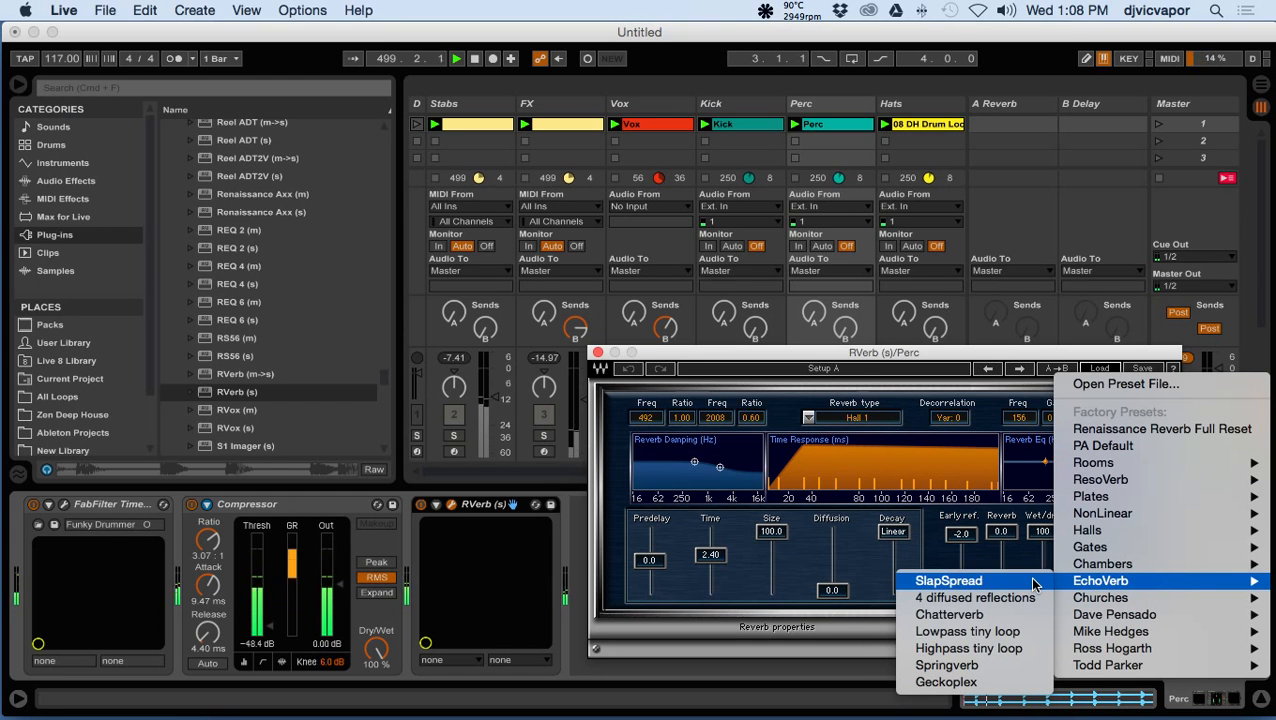
left_click(950, 581)
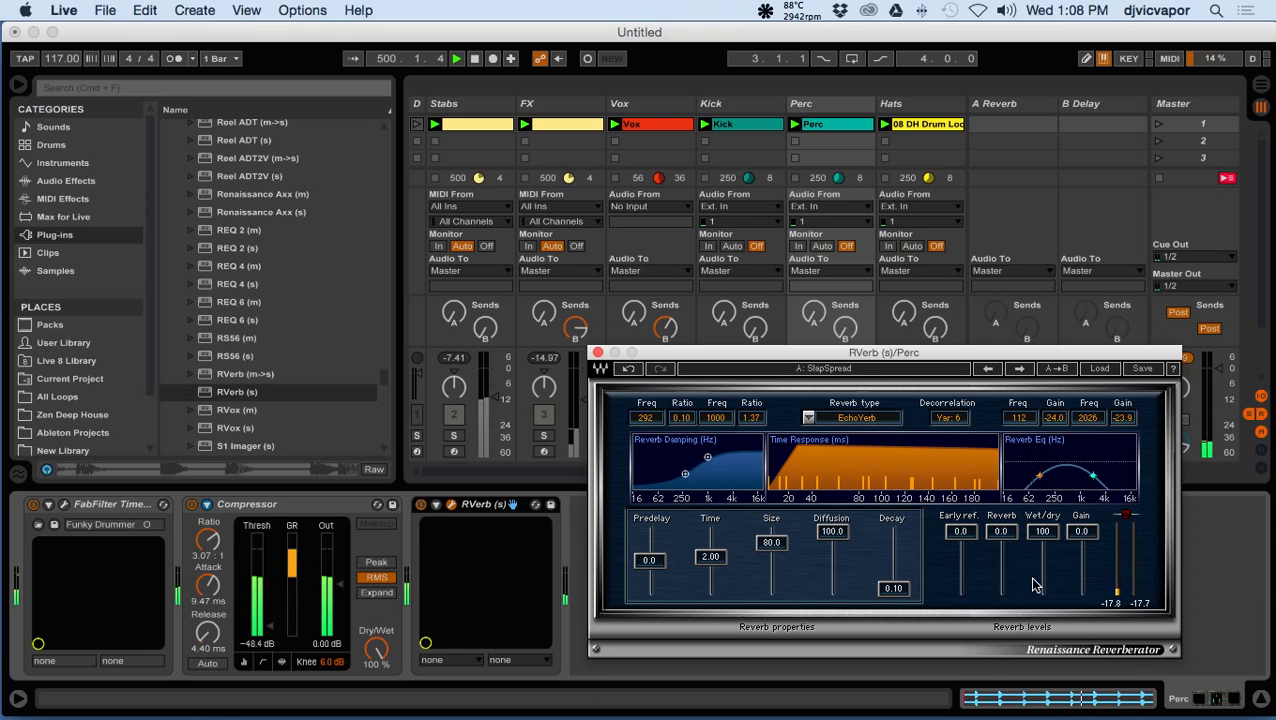
left_click(1015, 370)
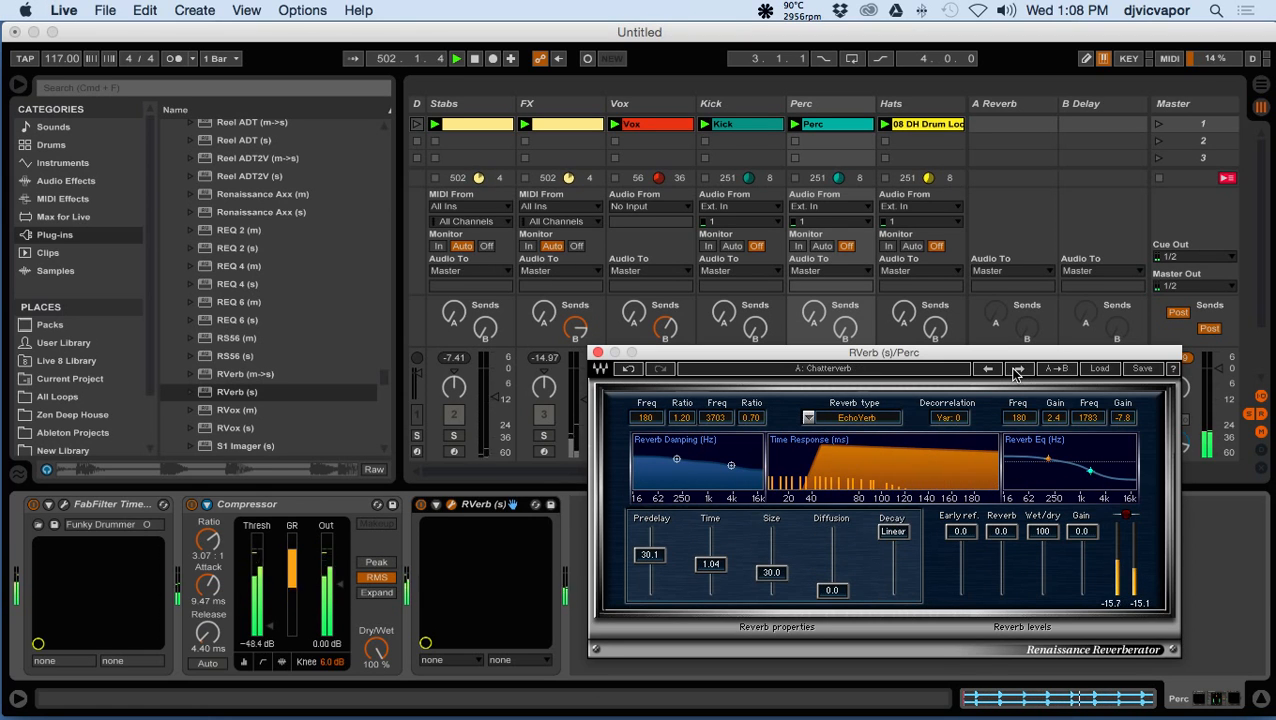
left_click(1015, 370)
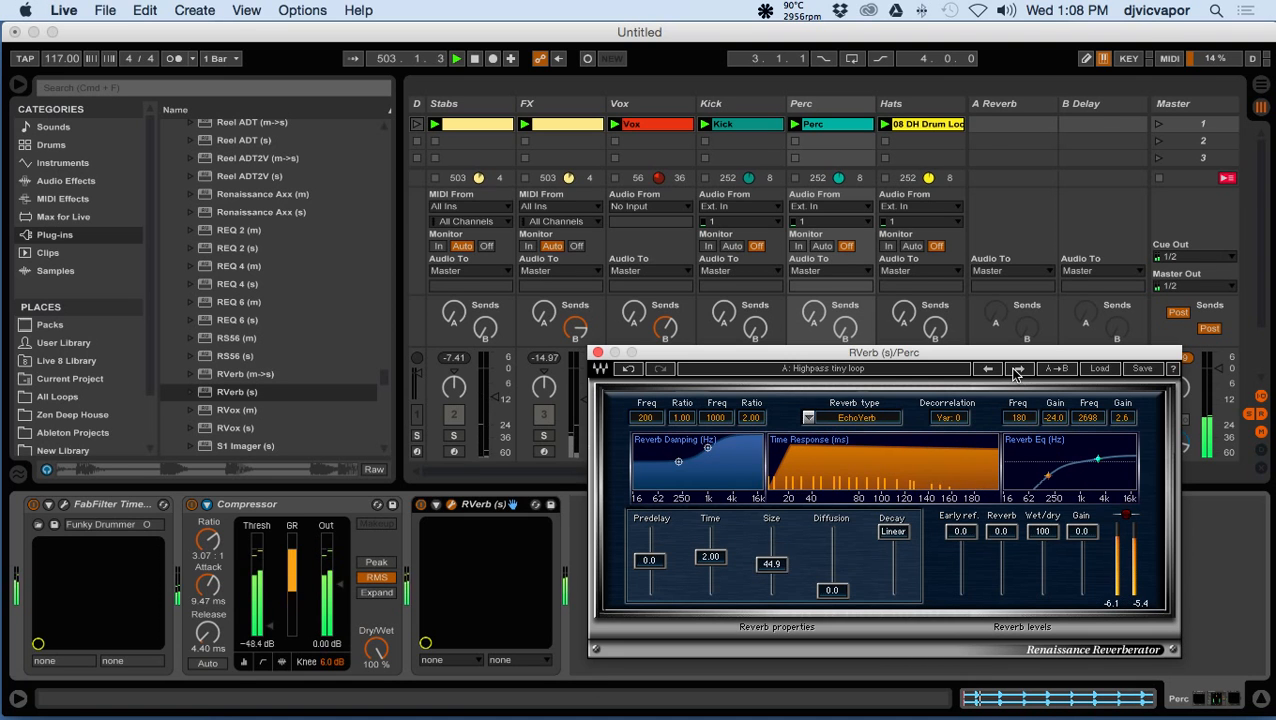
left_click(1015, 370)
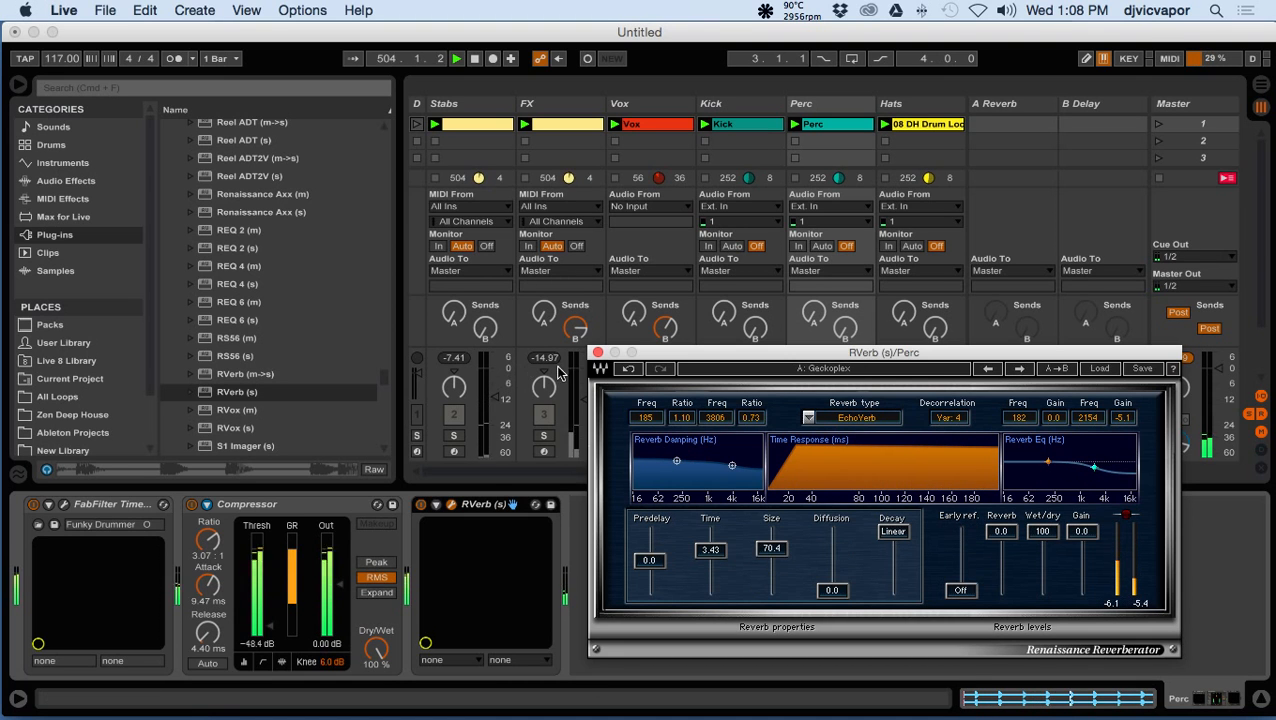
left_click(597, 352)
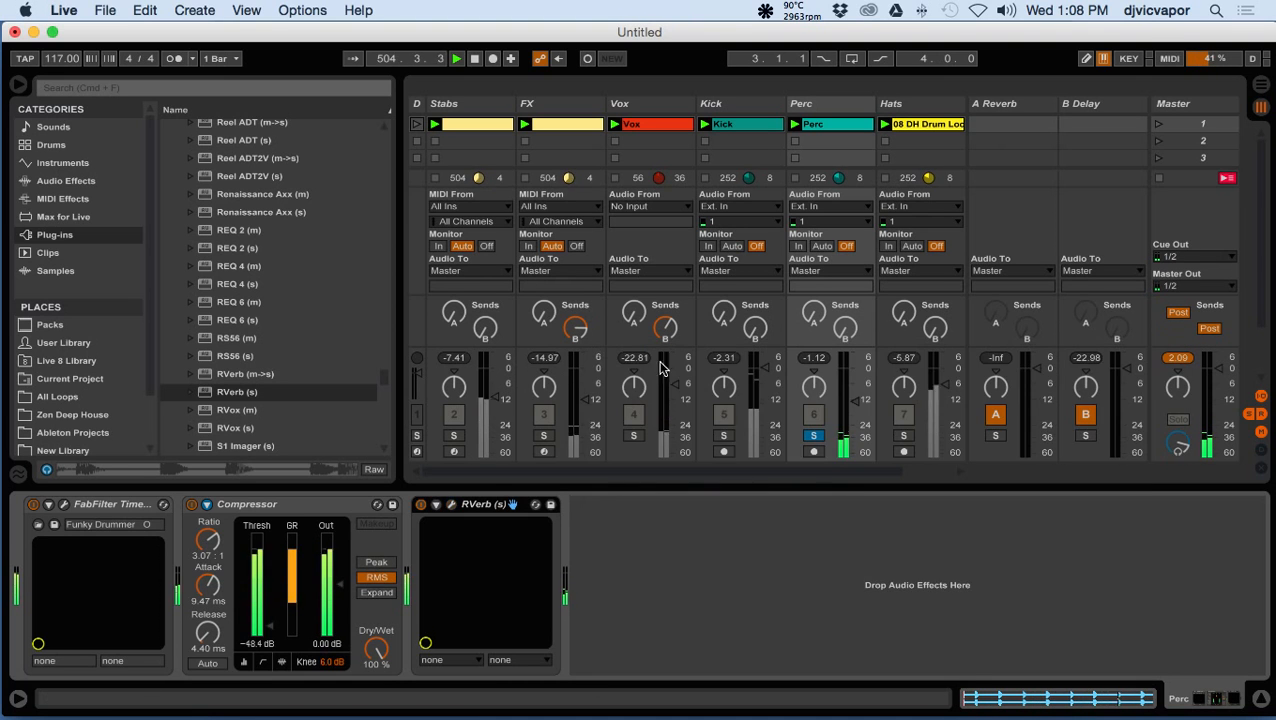
- Reopen the RVerb window on Perc, load the PA Default preset, and set Wet/dry to 20
left_click(512, 504)
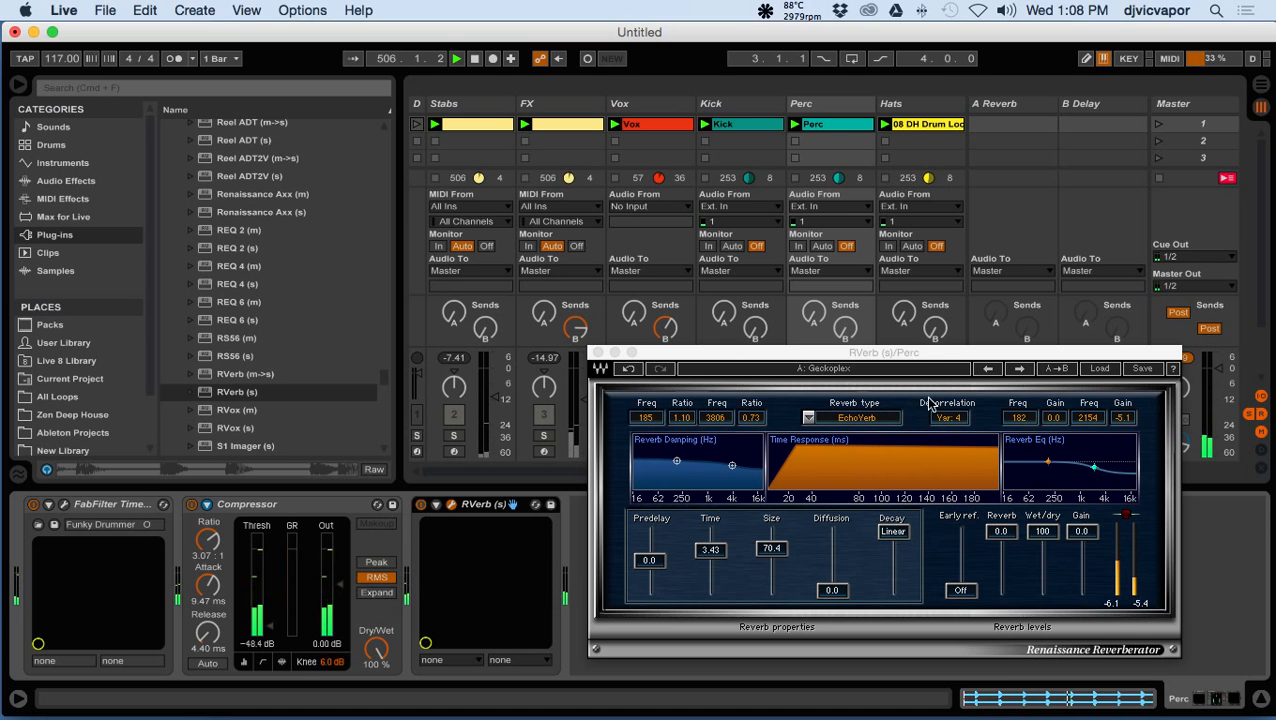
left_click_drag(917, 347, 822, 274)
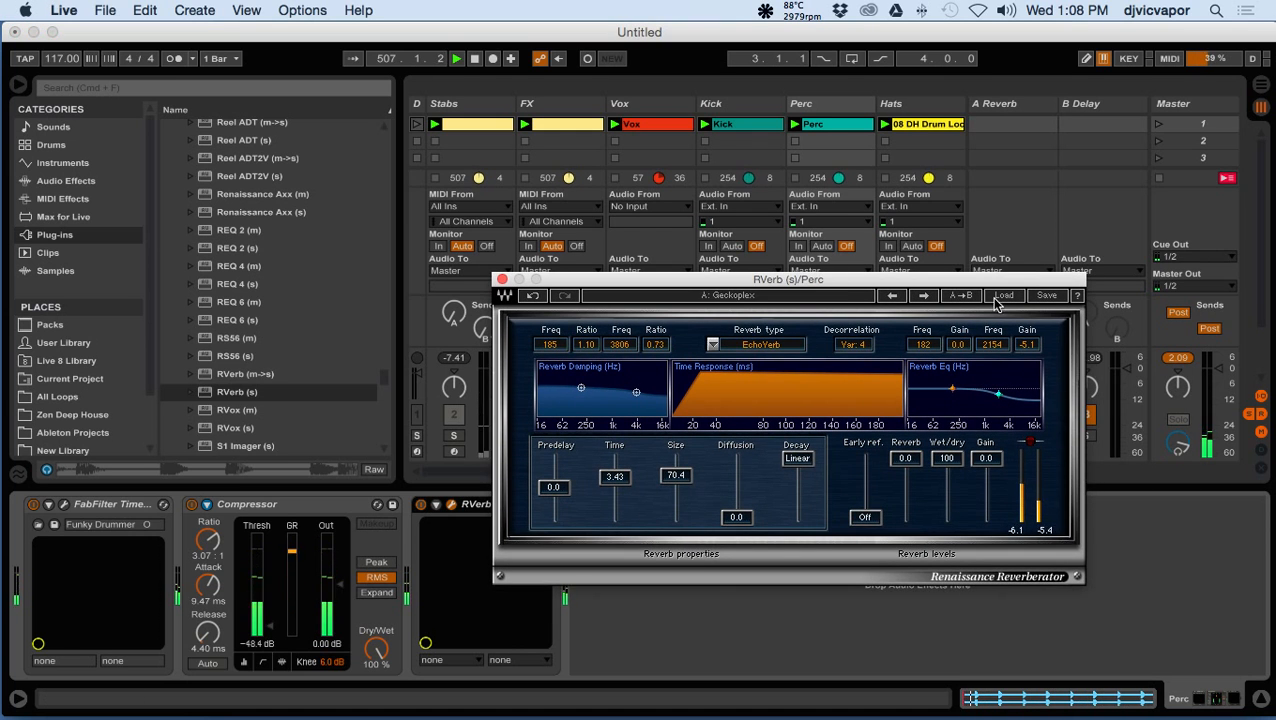
left_click(1003, 297)
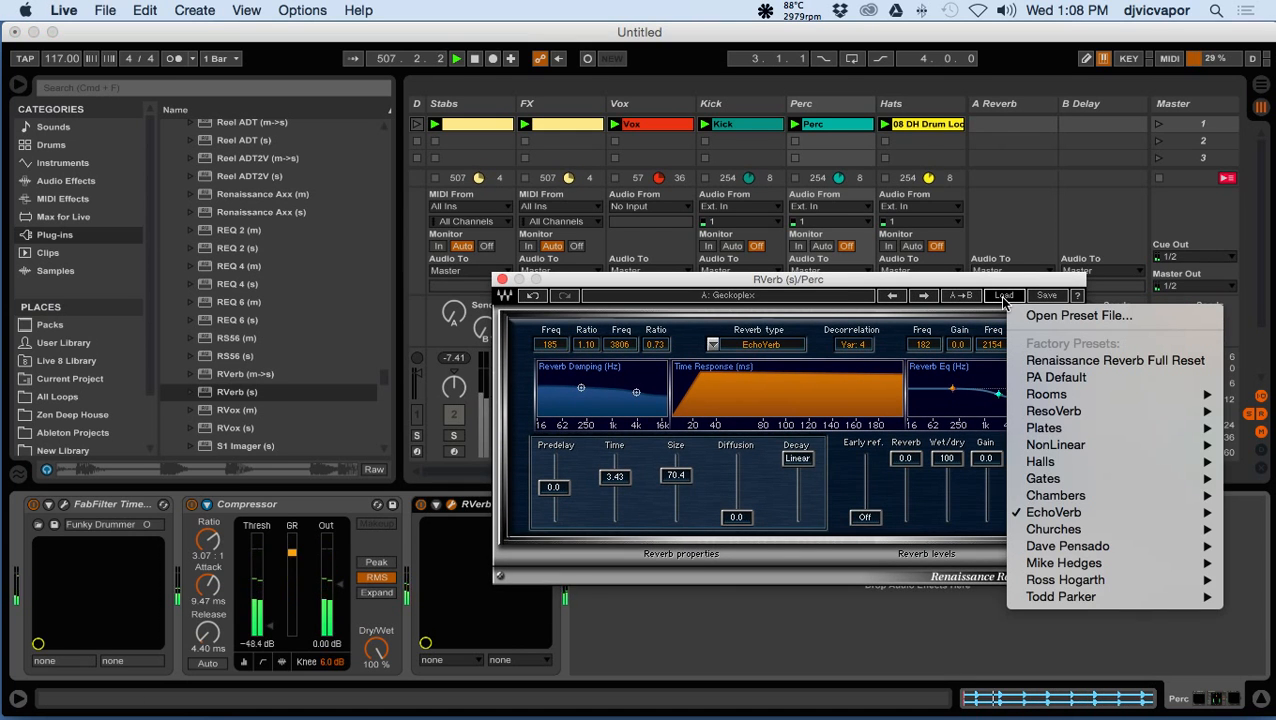
left_click(1025, 378)
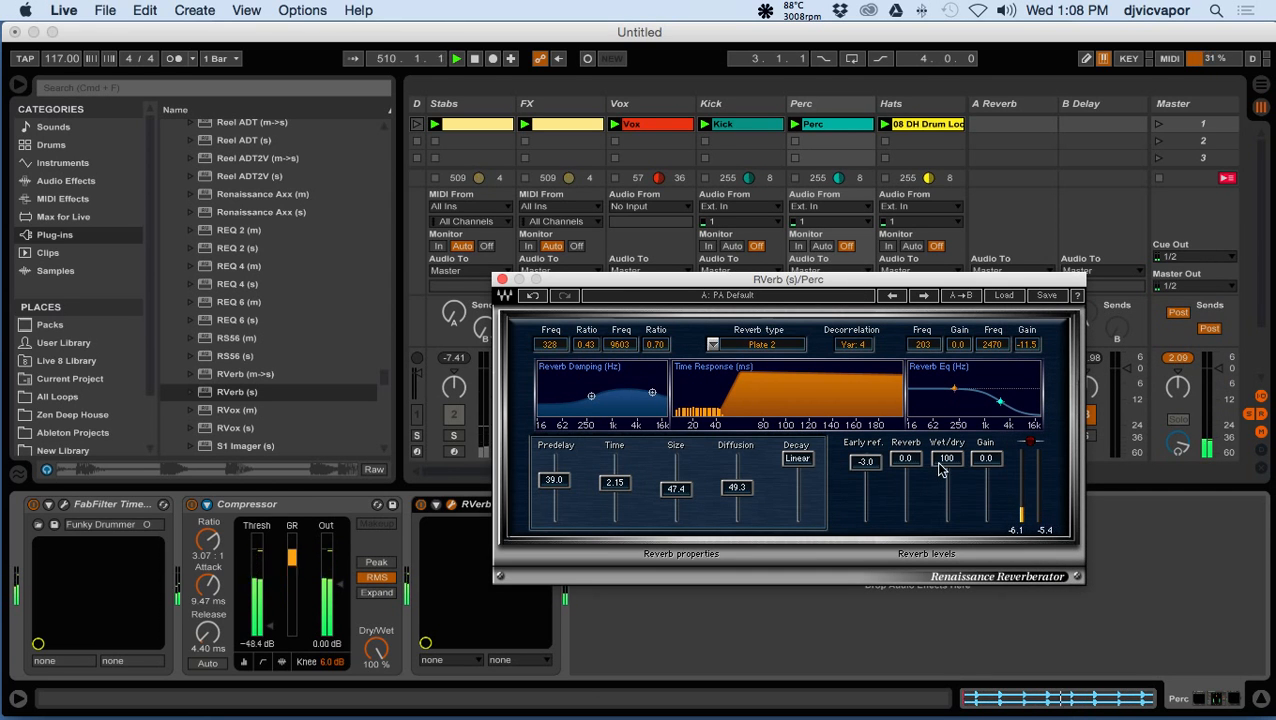
left_click_drag(940, 470, 940, 518)
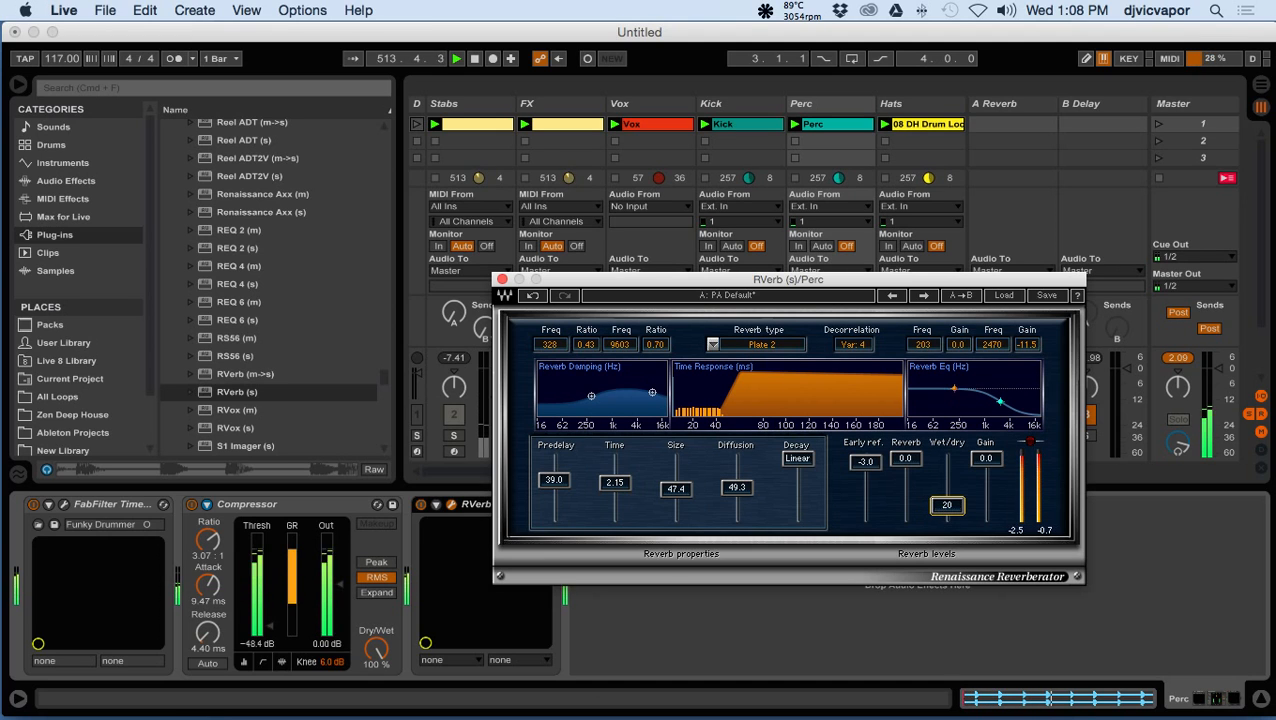
mouse_move(940, 518)
left_mouse_down()
mouse_move(940, 490)
mouse_move(947, 506)
left_mouse_up()
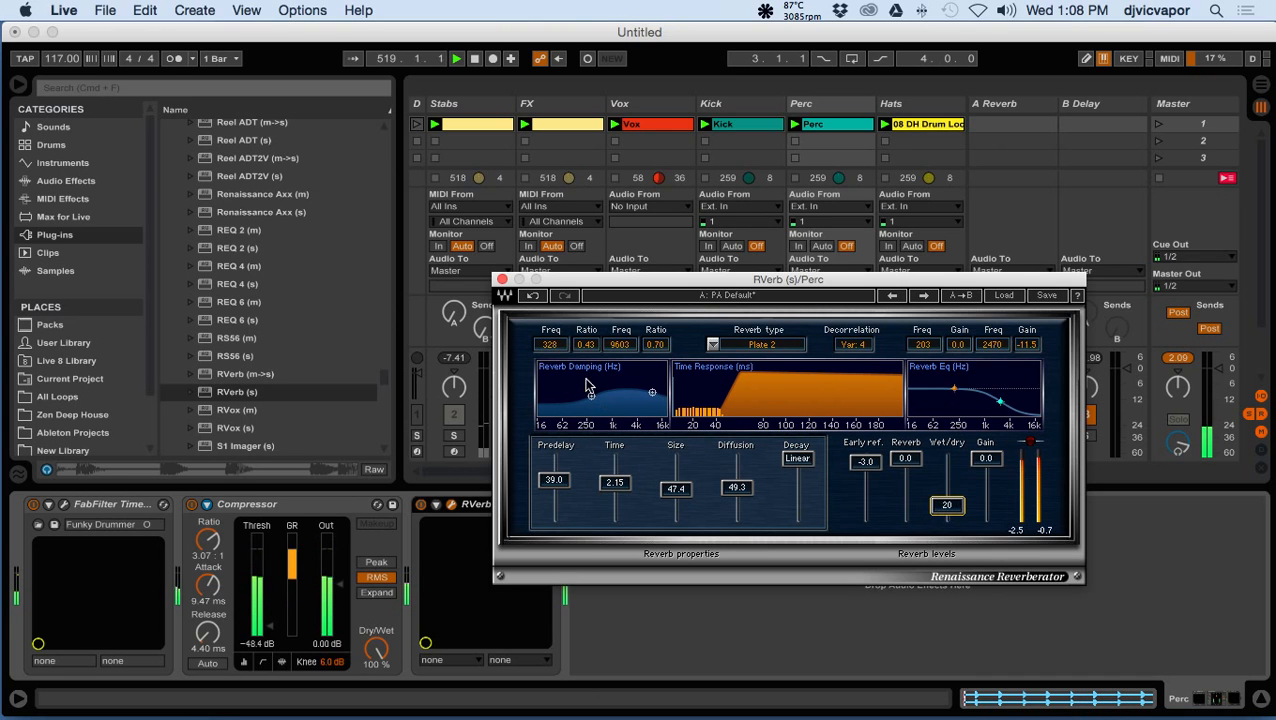
- Close the RVerb window, take the Perc track out of solo, and set its volume to -10.0 dB
left_click(502, 281)
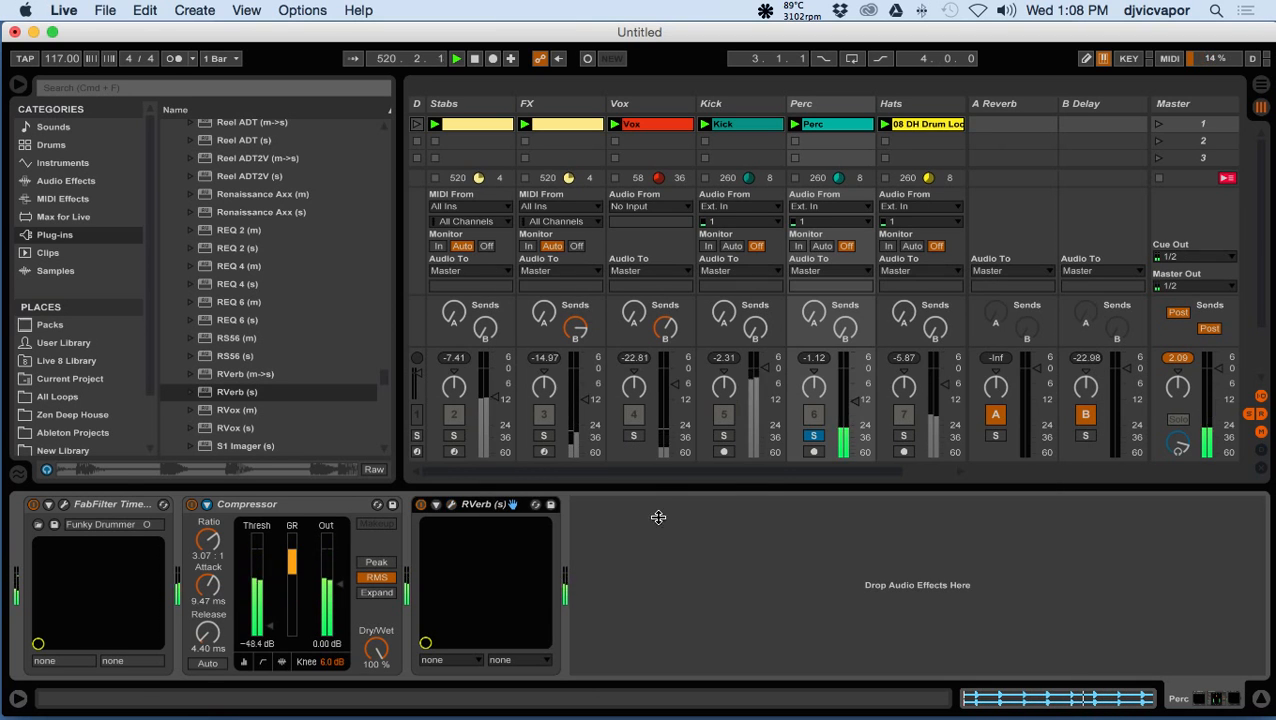
left_click(813, 437)
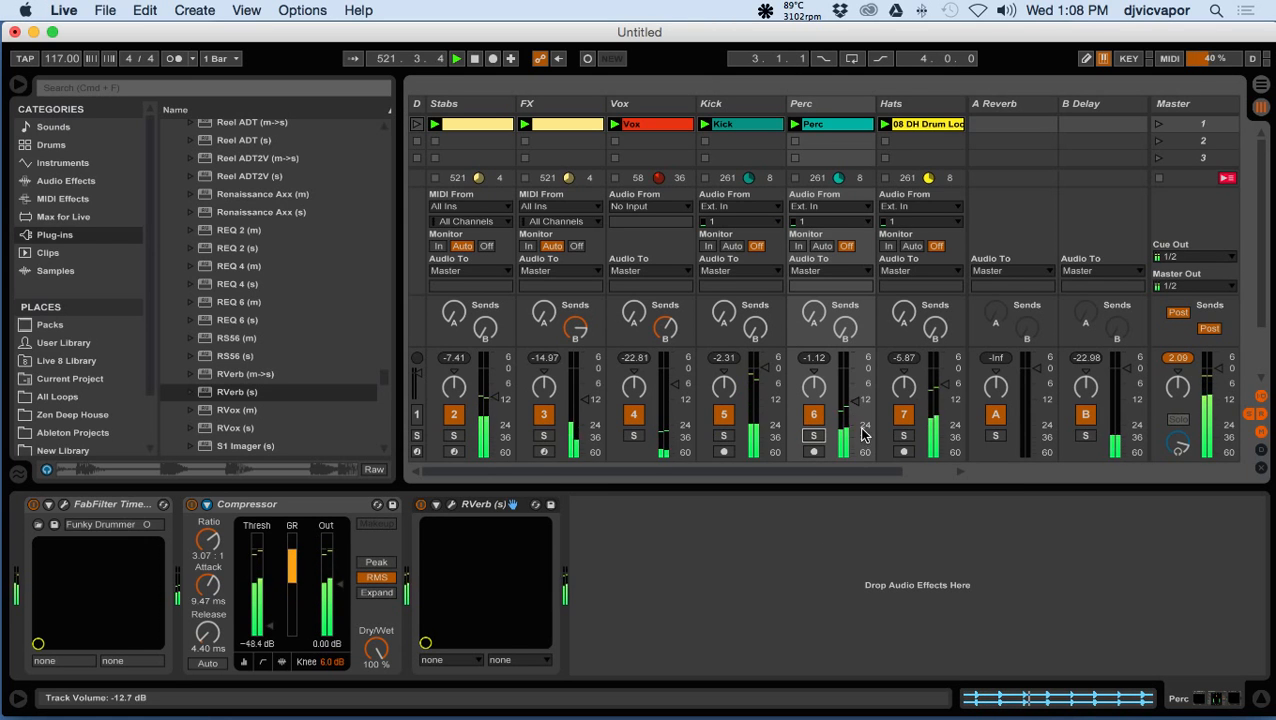
left_click_drag(855, 408, 855, 396)
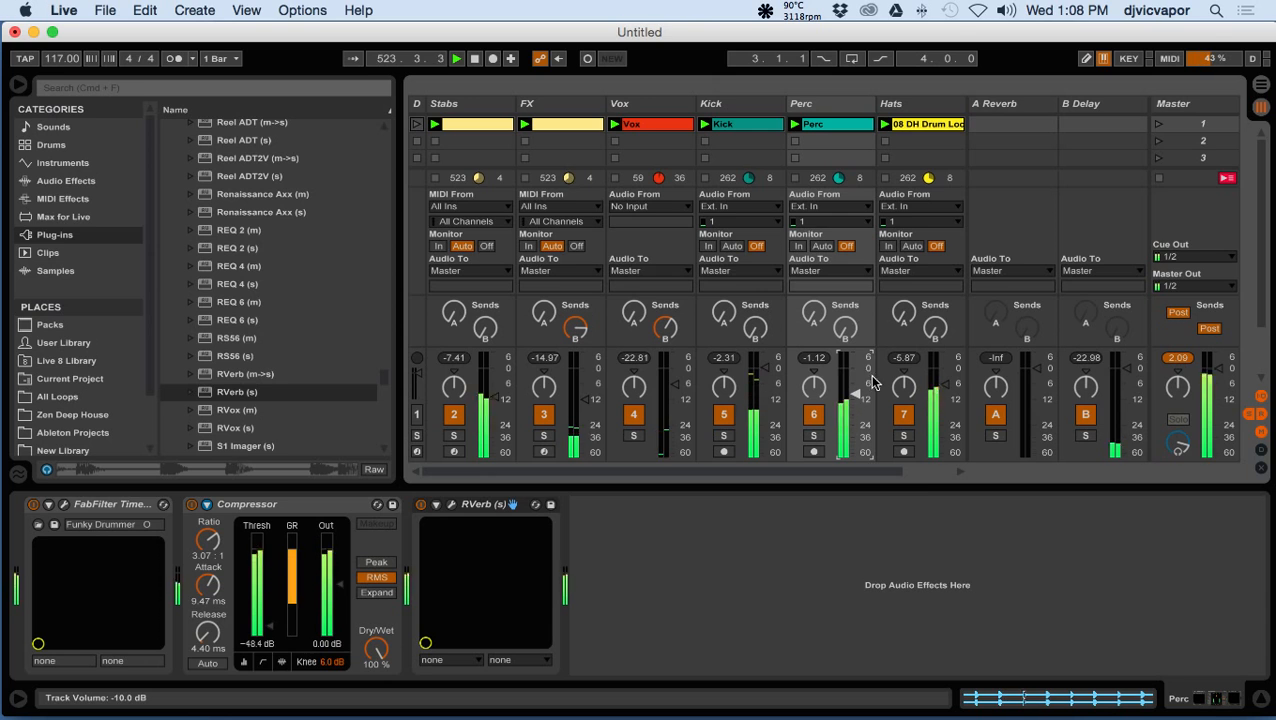
- Solo the Hats track and copy the RVerb plug-in from Perc into the empty Hats device chain
left_click(904, 437)
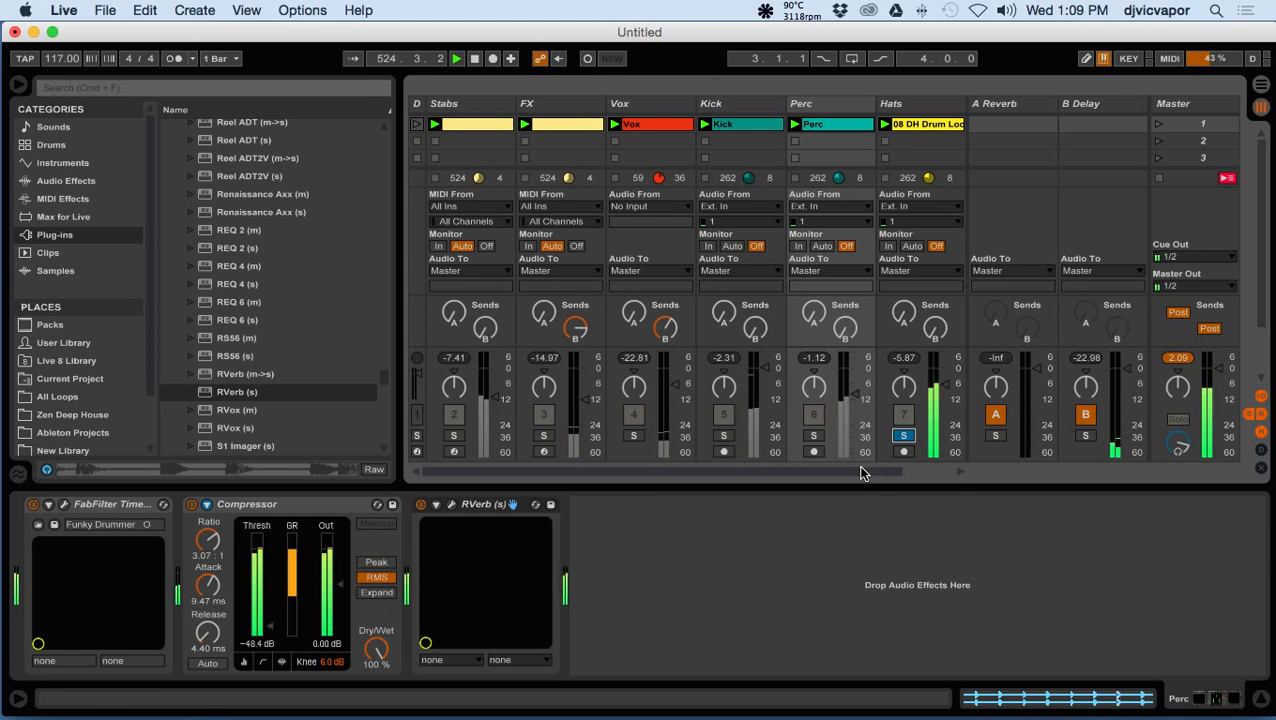
left_click_drag(863, 472, 956, 479)
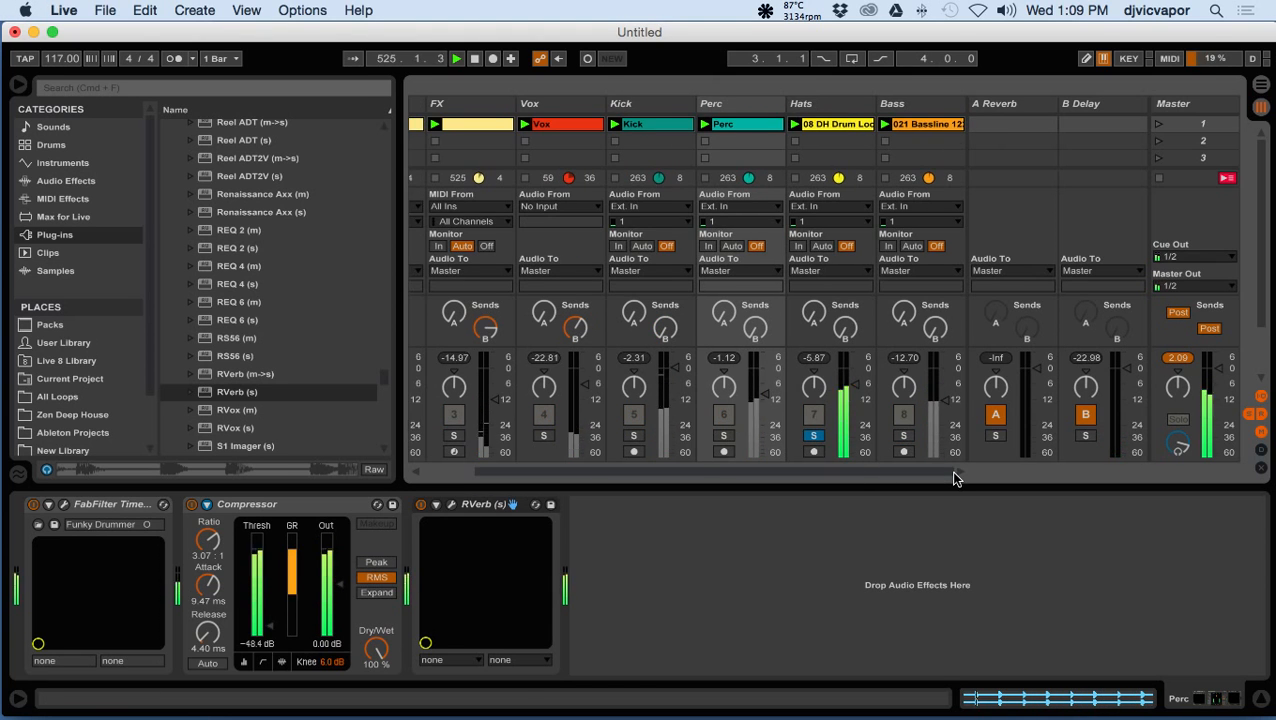
left_click(490, 503)
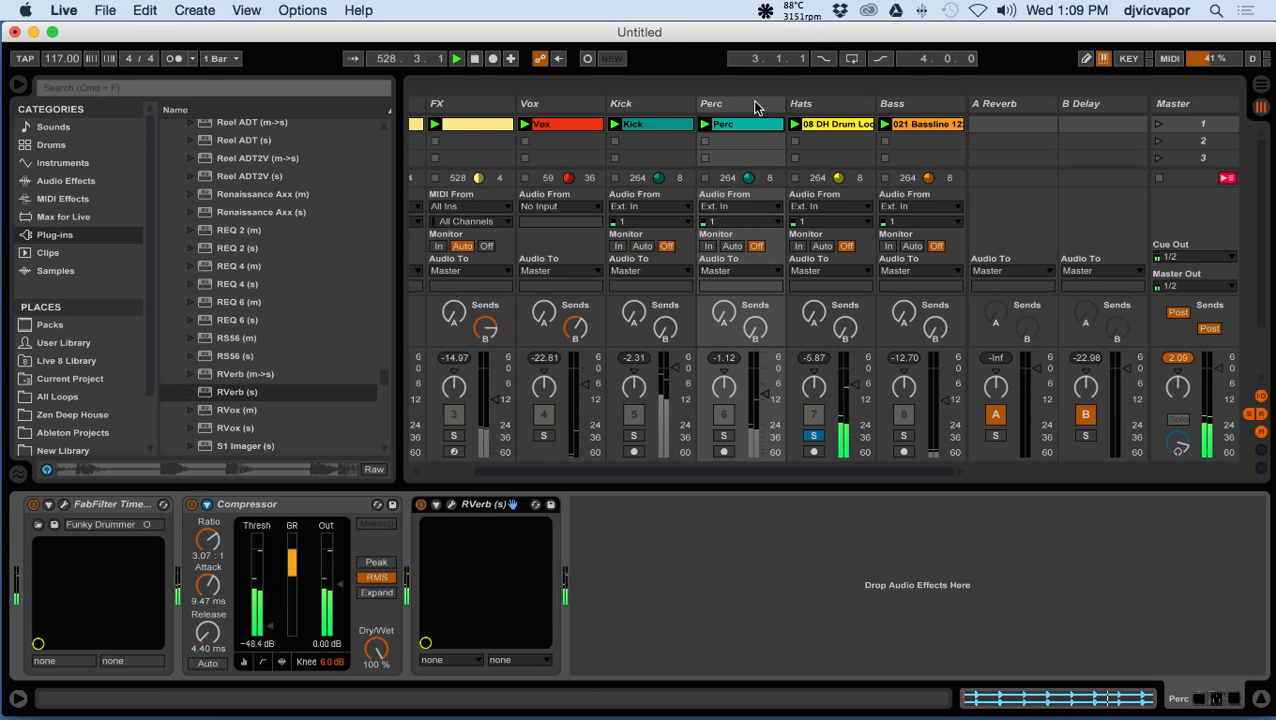
left_click(836, 107)
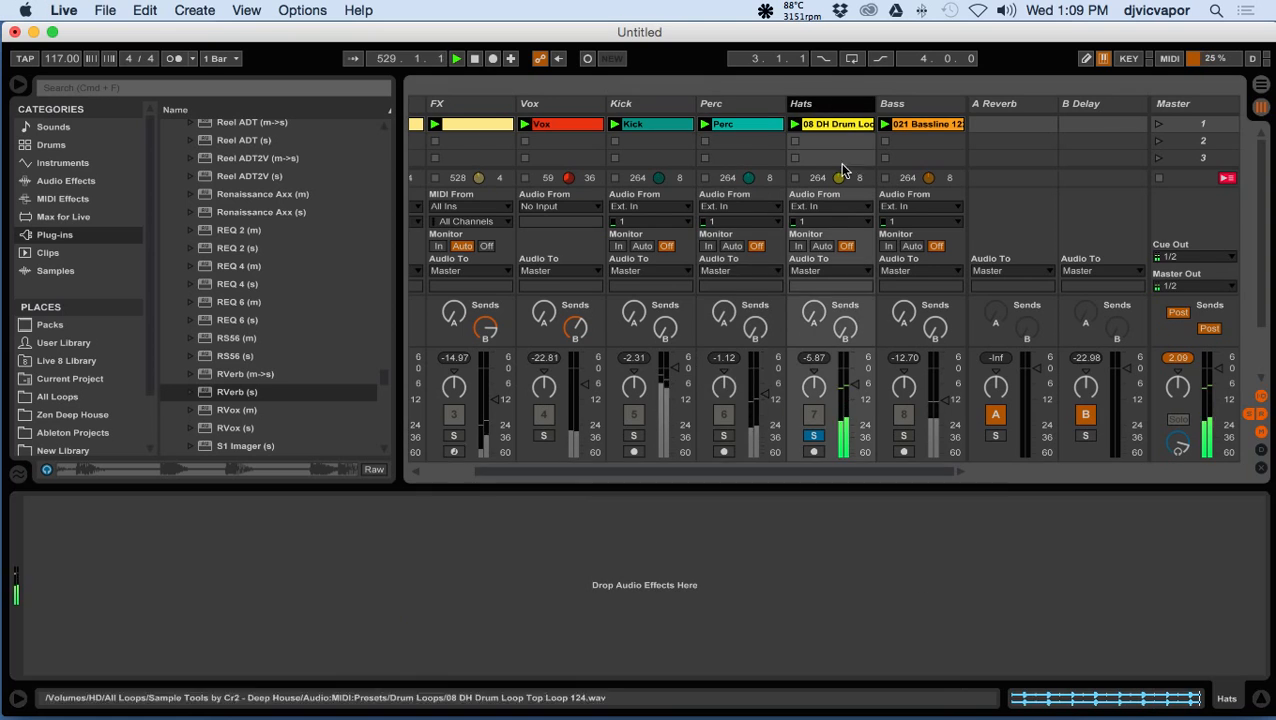
left_click(587, 598)
key("super+v")
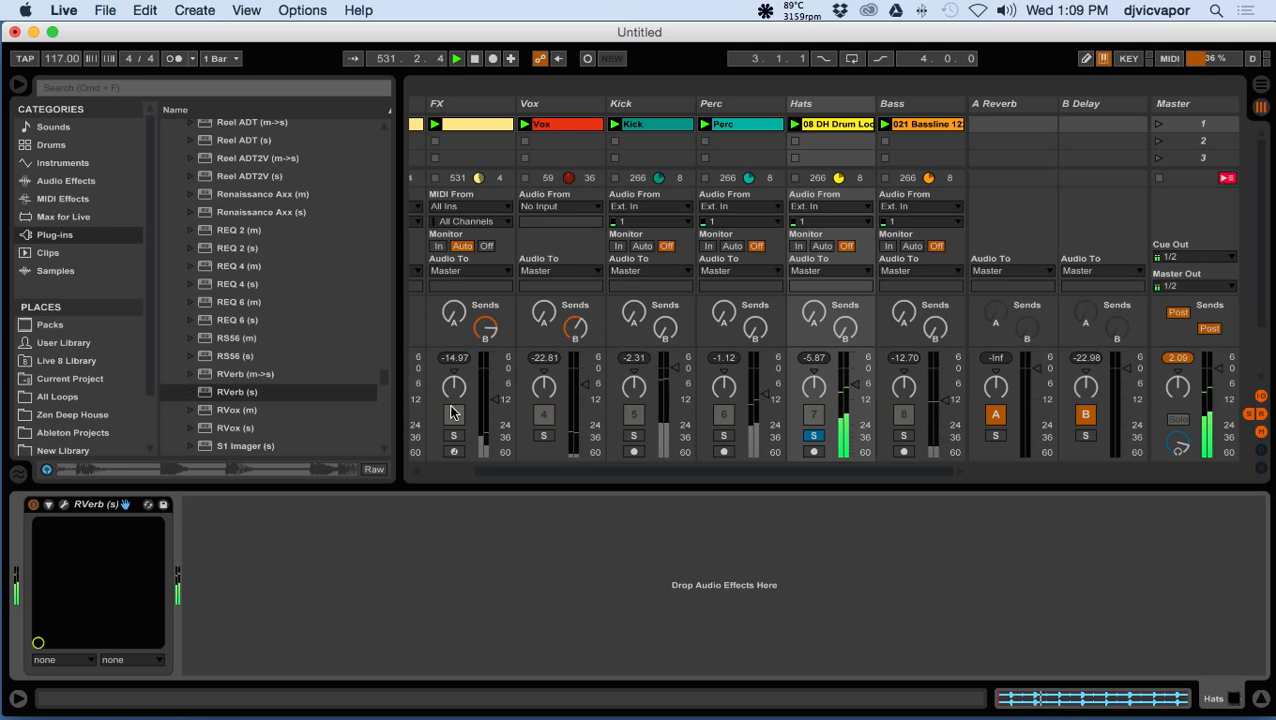
- In RVerb on Hats, set Gain to -10.0, Reverb to -1.0 and Wet/dry to 30, and close the plug-in window
left_click(66, 506)
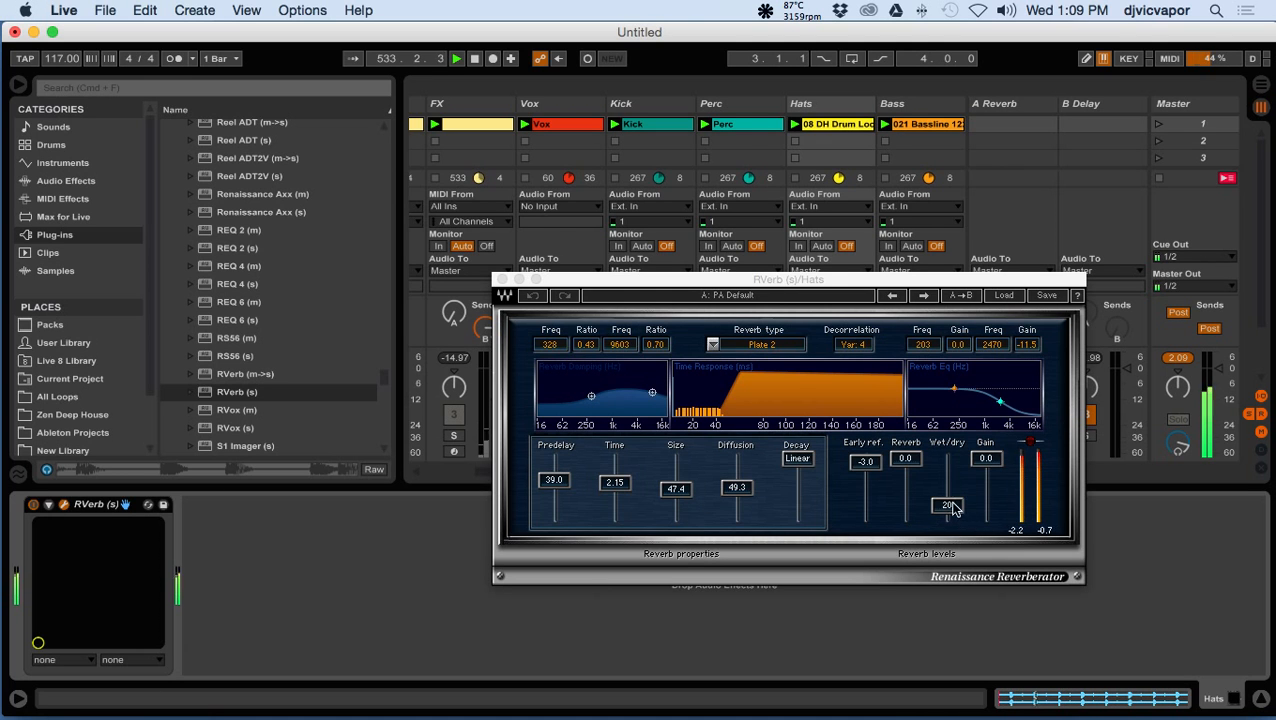
left_click_drag(983, 477, 983, 528)
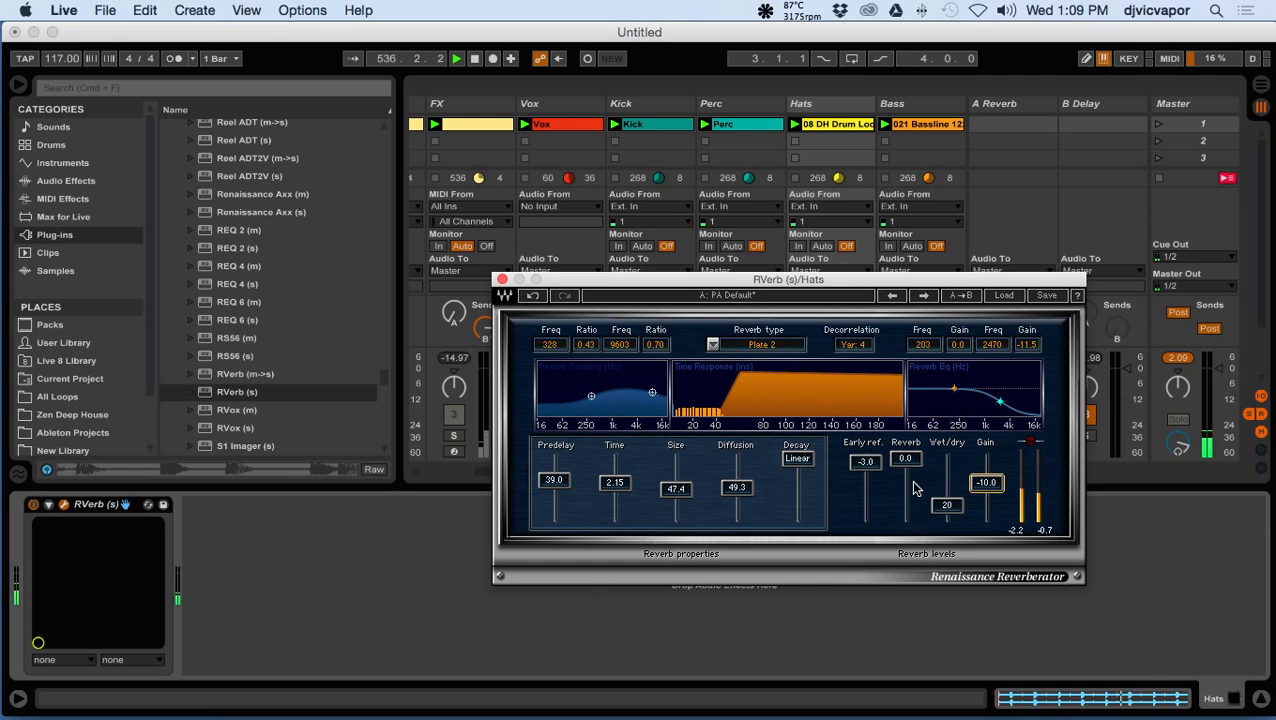
left_click_drag(903, 466, 903, 471)
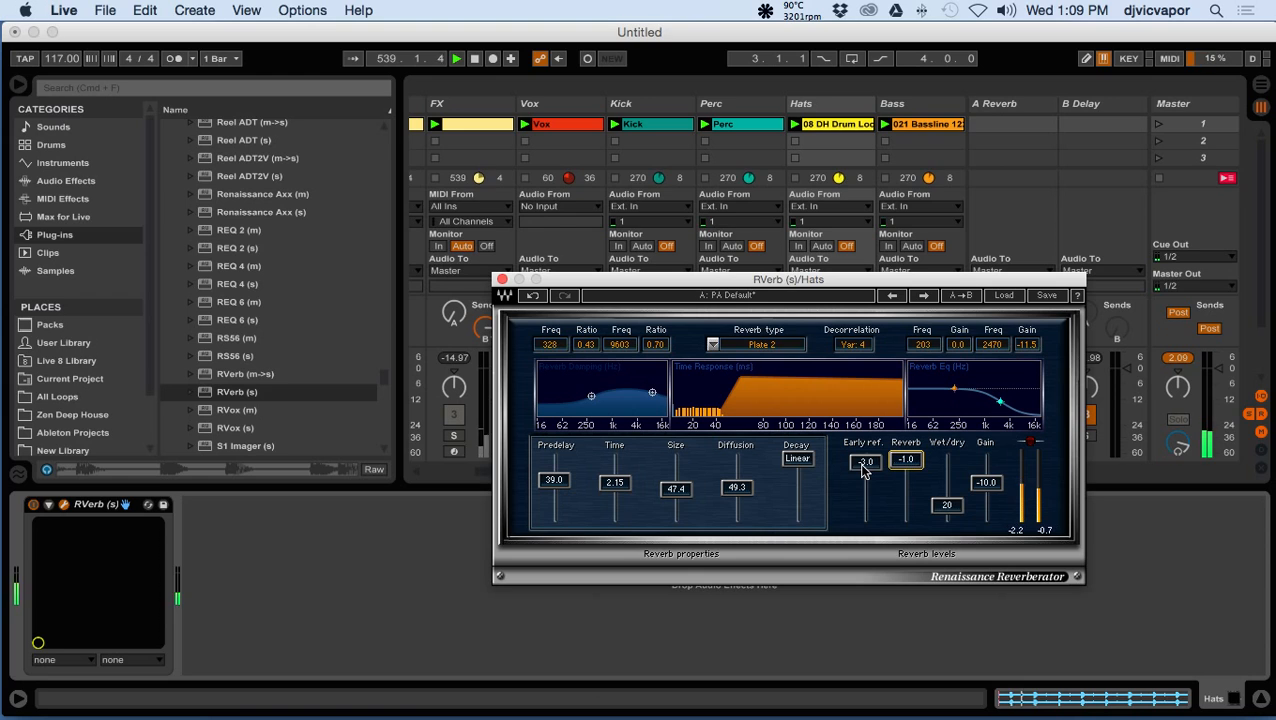
left_click_drag(946, 511, 946, 515)
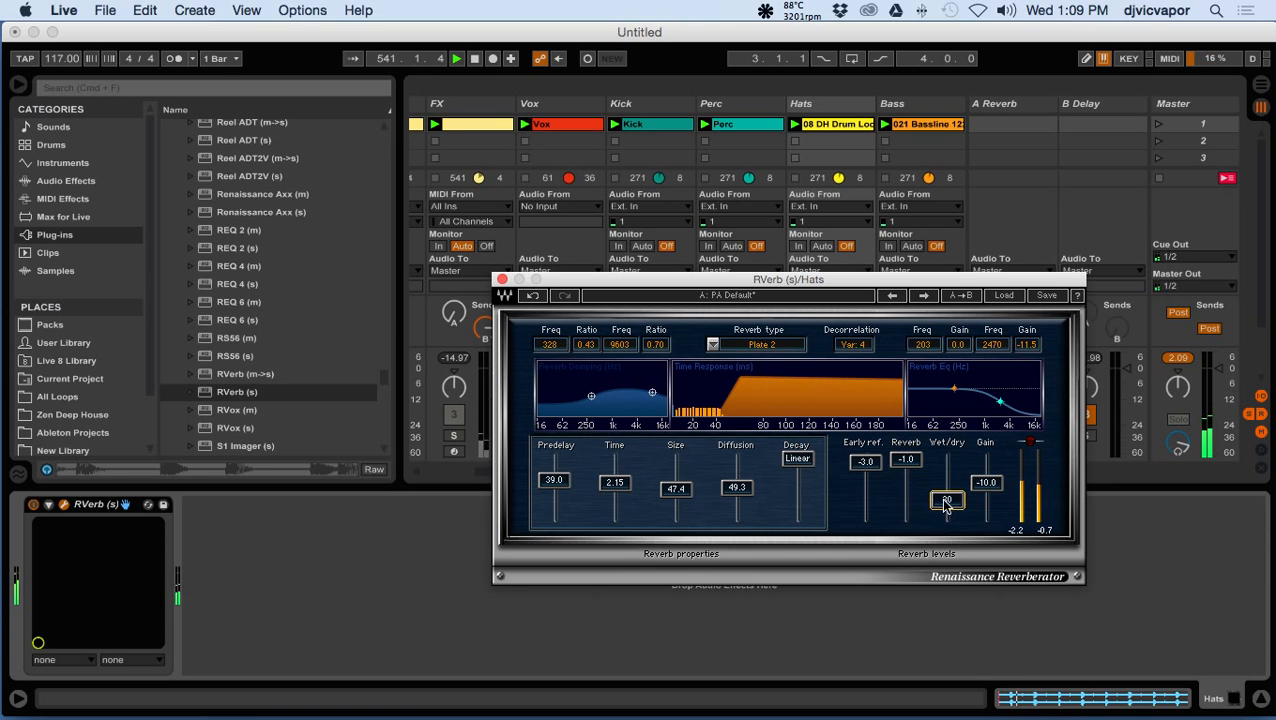
left_click(502, 280)
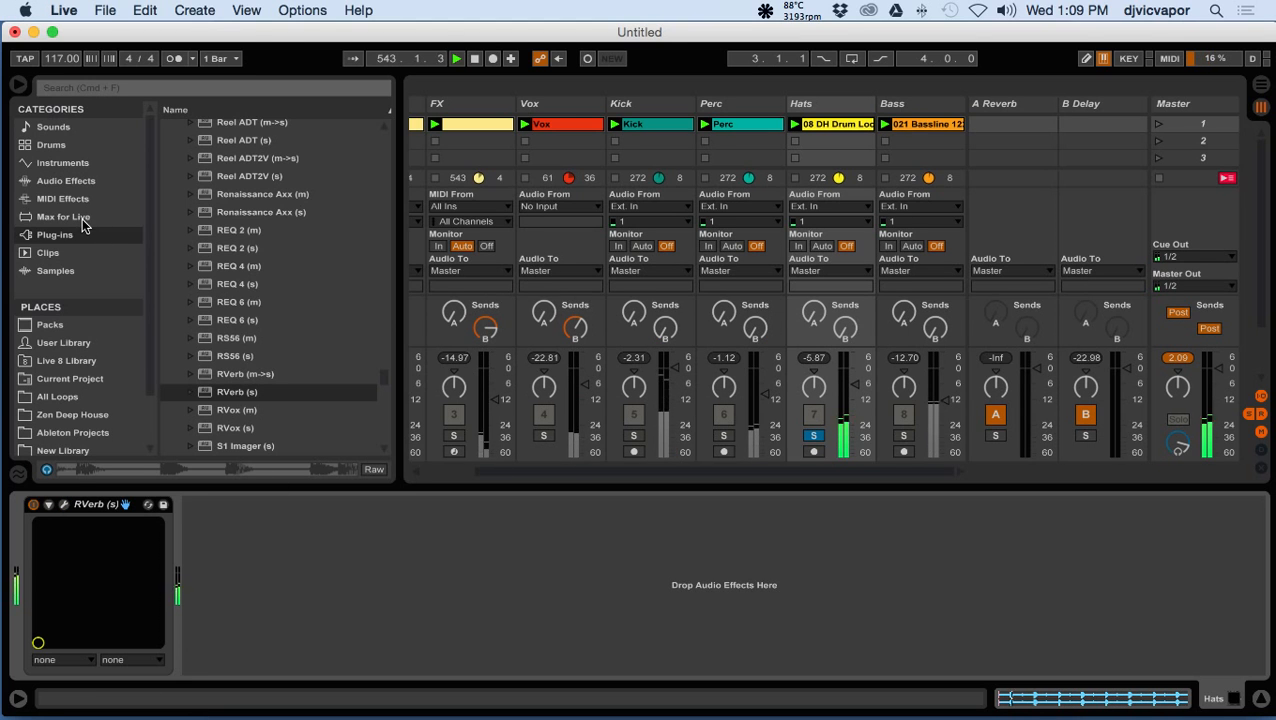
- Add a Compressor after RVerb on Hats, switch it to RMS mode, and set its threshold to -4.27 dB
left_click(88, 181)
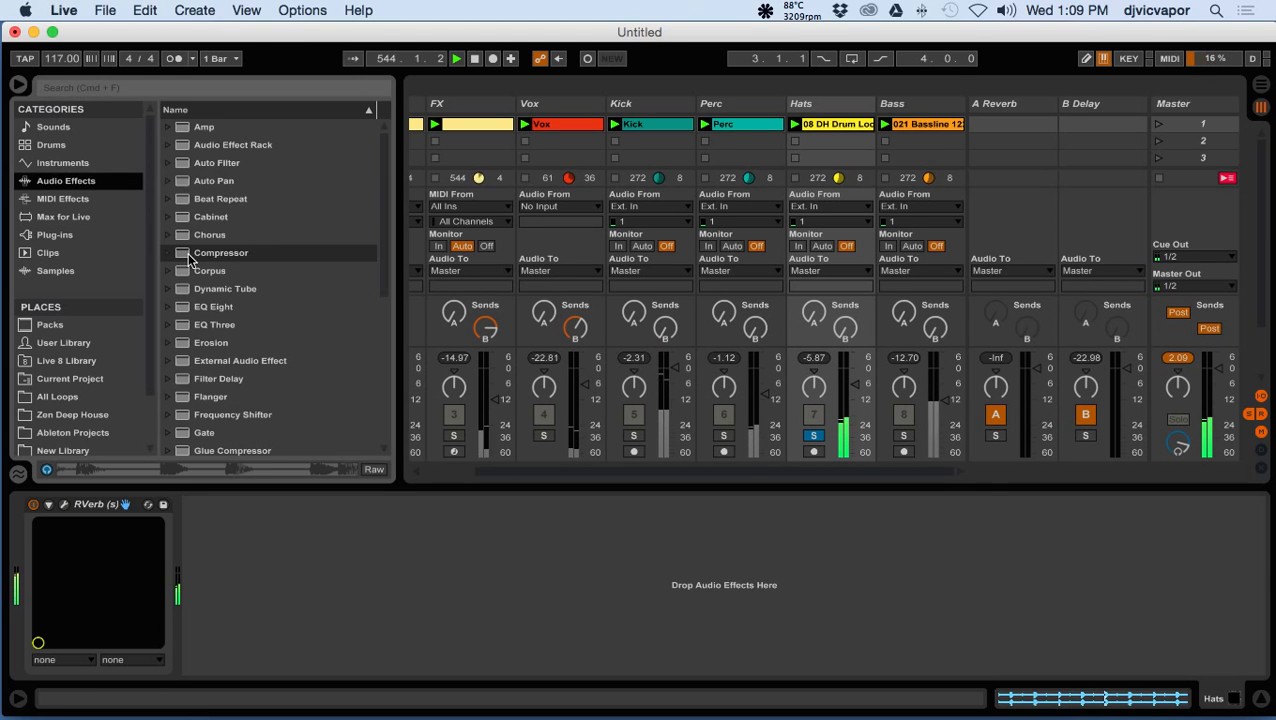
left_click_drag(178, 252, 224, 548)
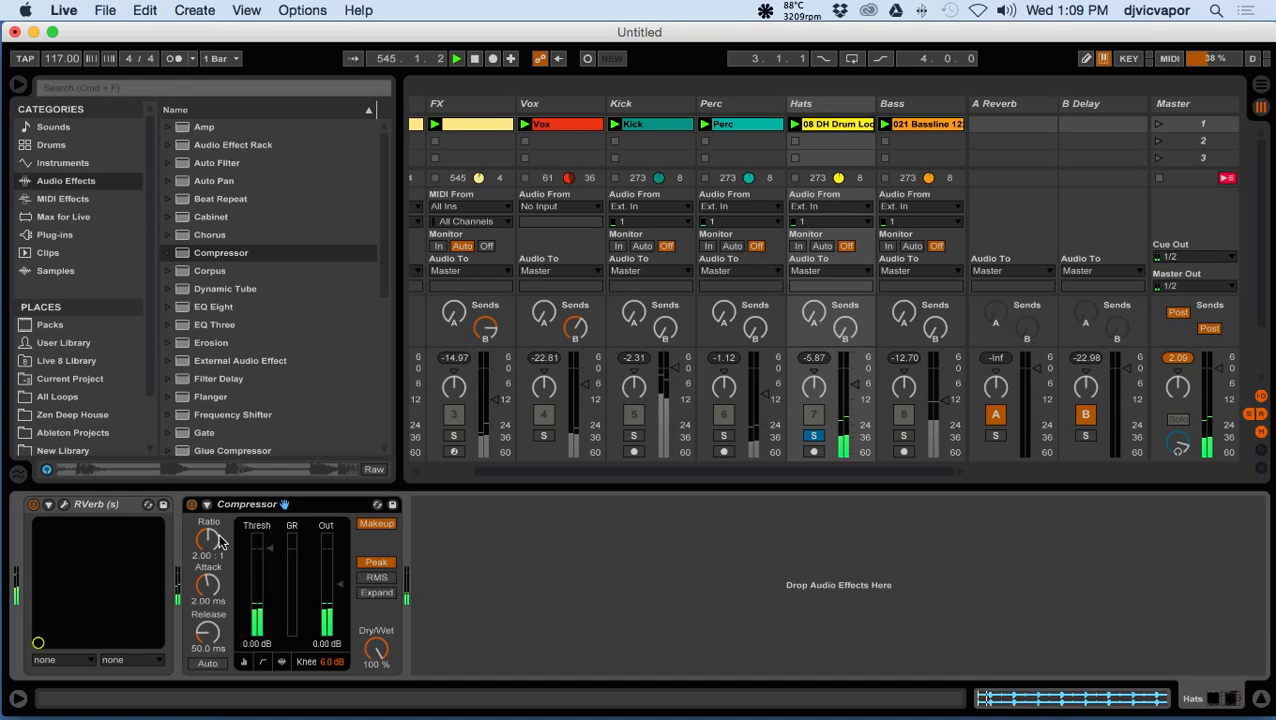
left_click(370, 578)
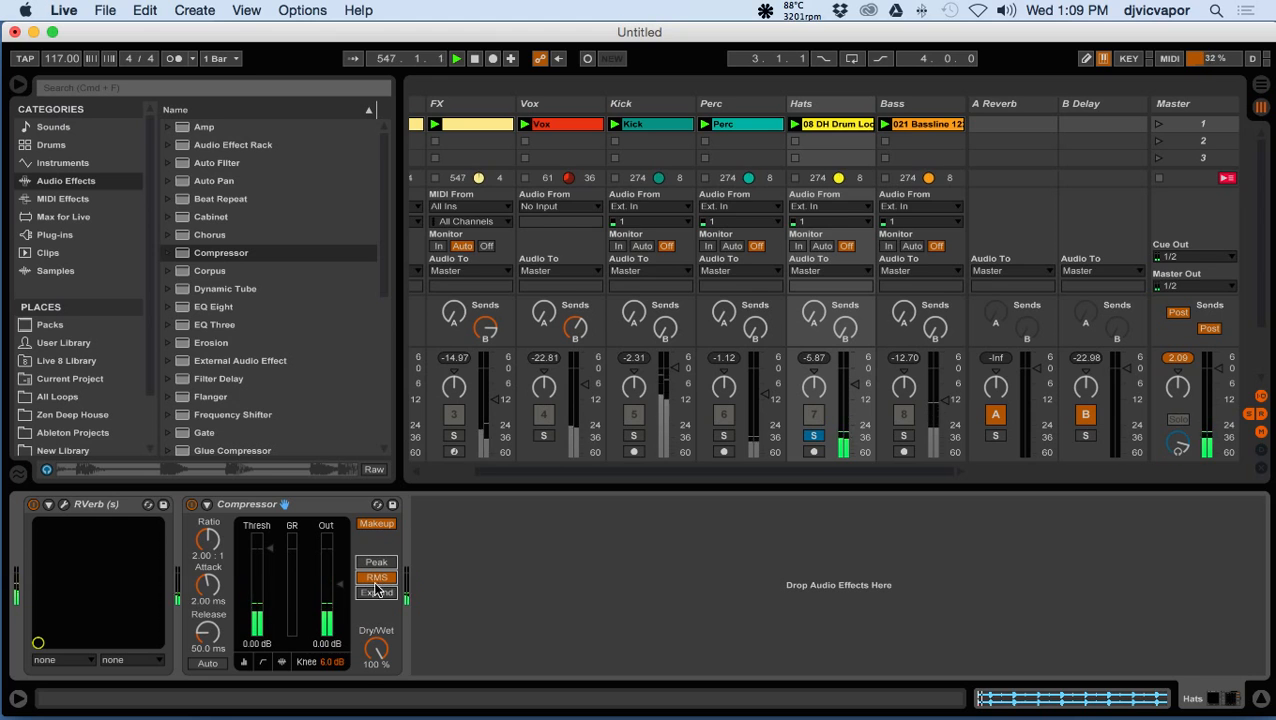
left_click_drag(275, 556, 275, 566)
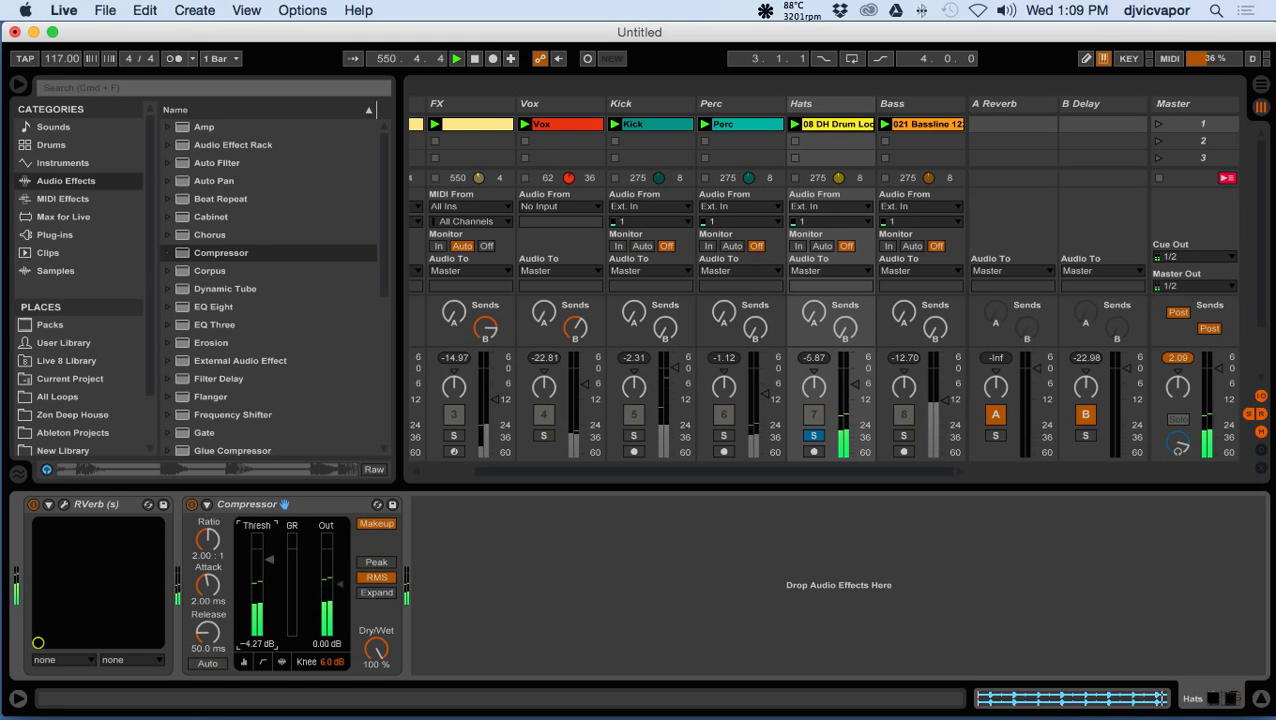
- Take the Hats track out of solo and set its volume to -8.0 dB in the full mix
left_click(814, 438)
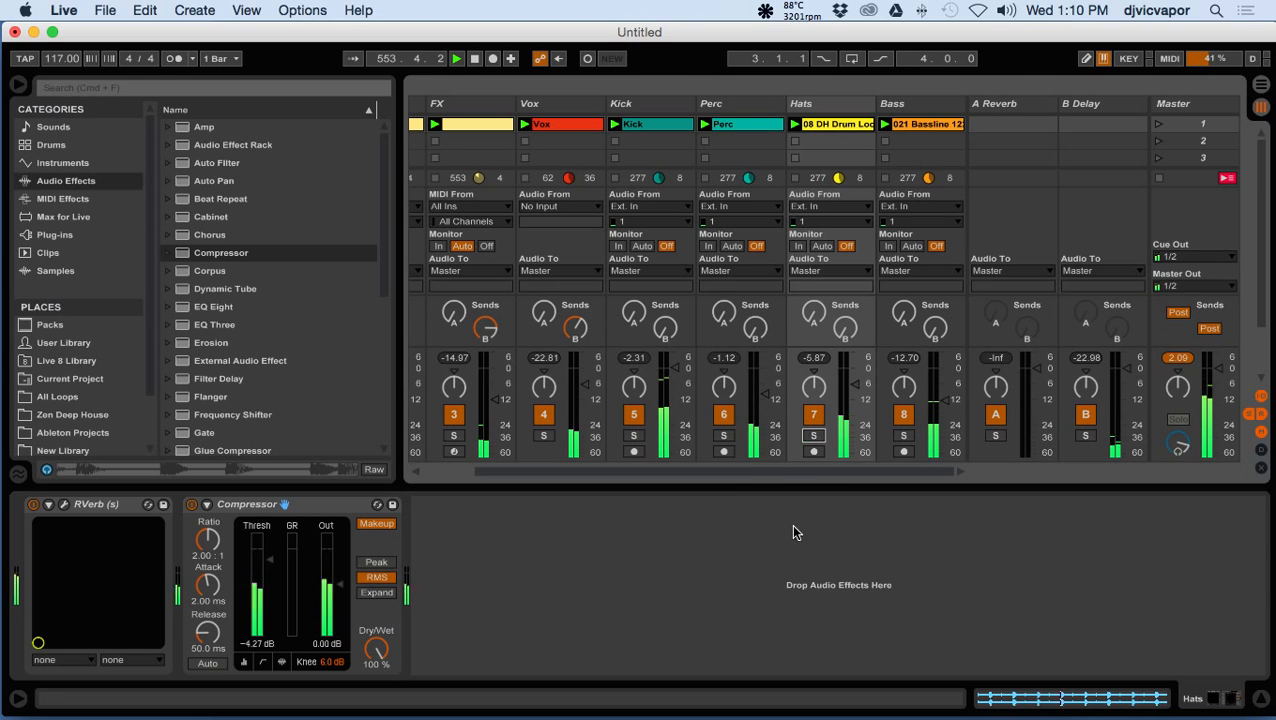
left_click_drag(866, 409, 862, 400)
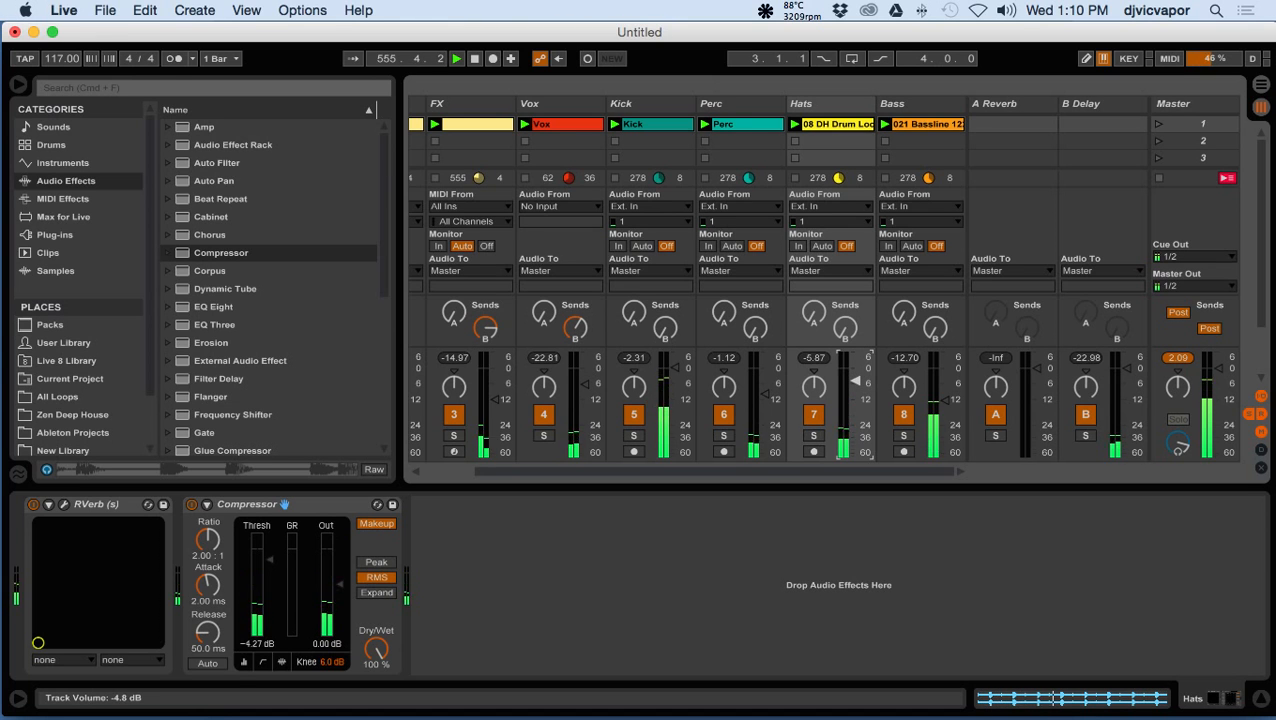
left_click(814, 437)
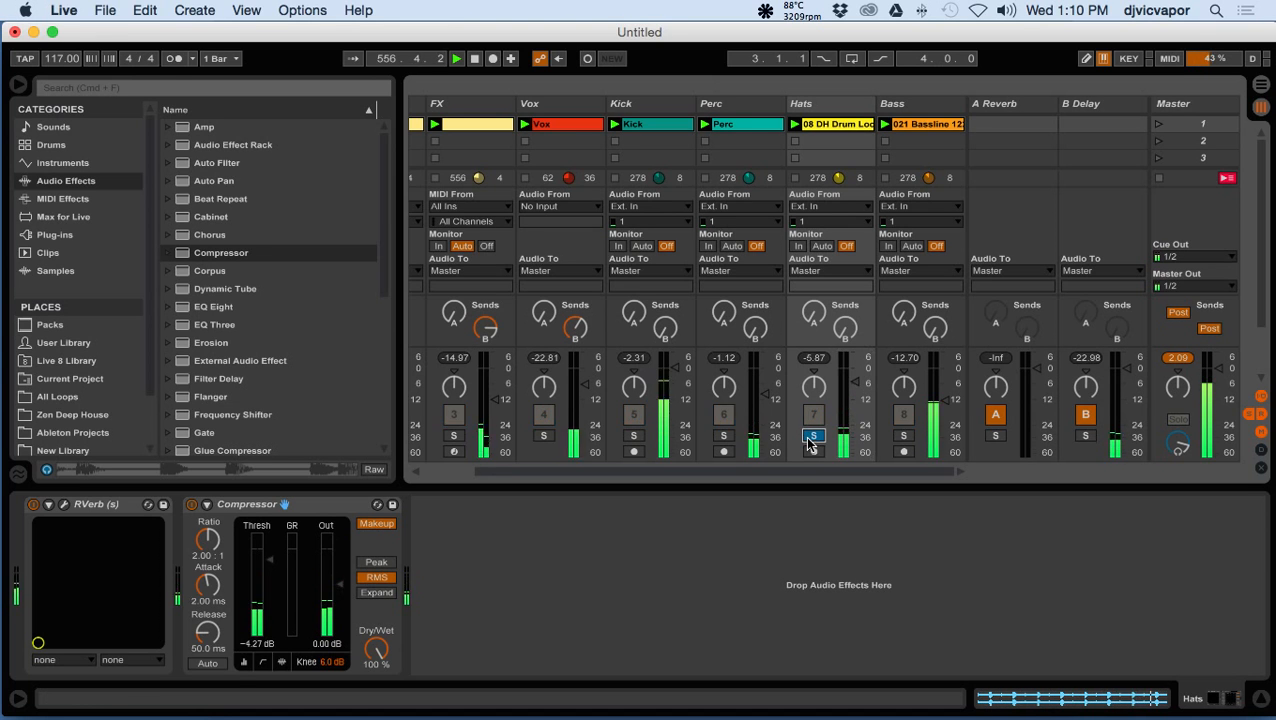
left_click(814, 437)
left_click_drag(855, 382, 855, 388)
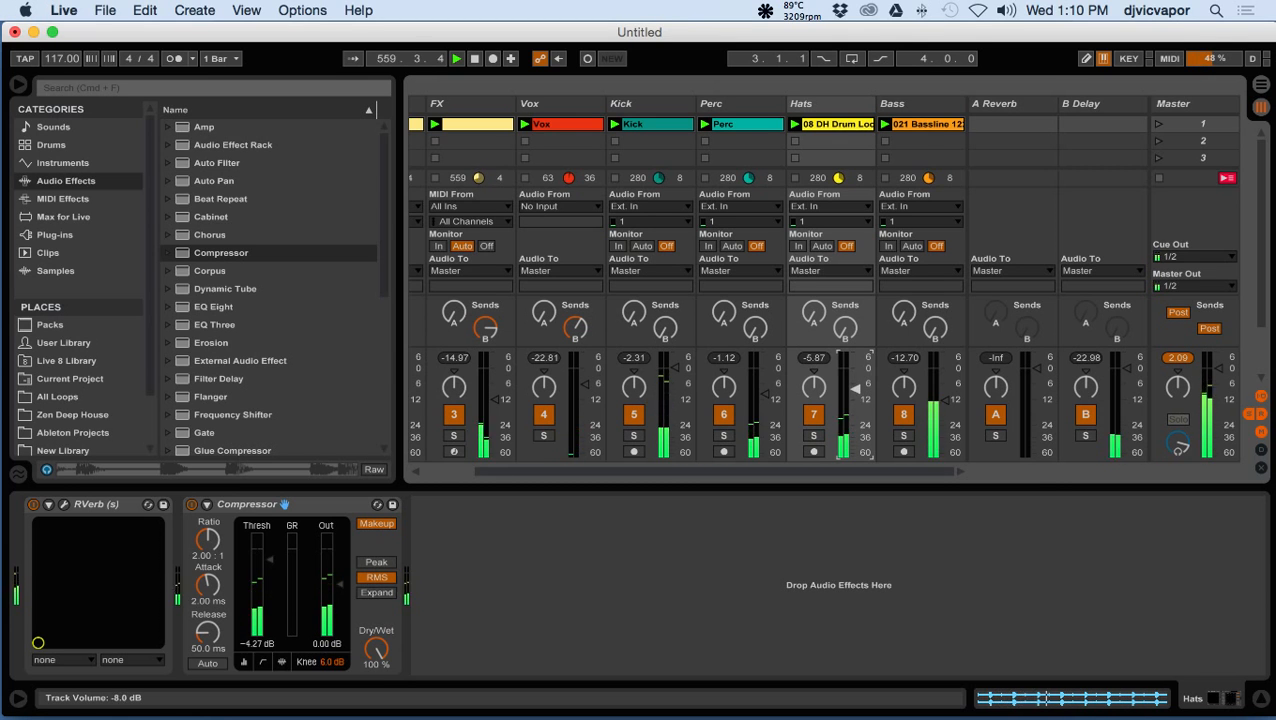
- Reopen RVerb on Hats, set Wet/dry to 16, and close the plug-in window
left_click(65, 506)
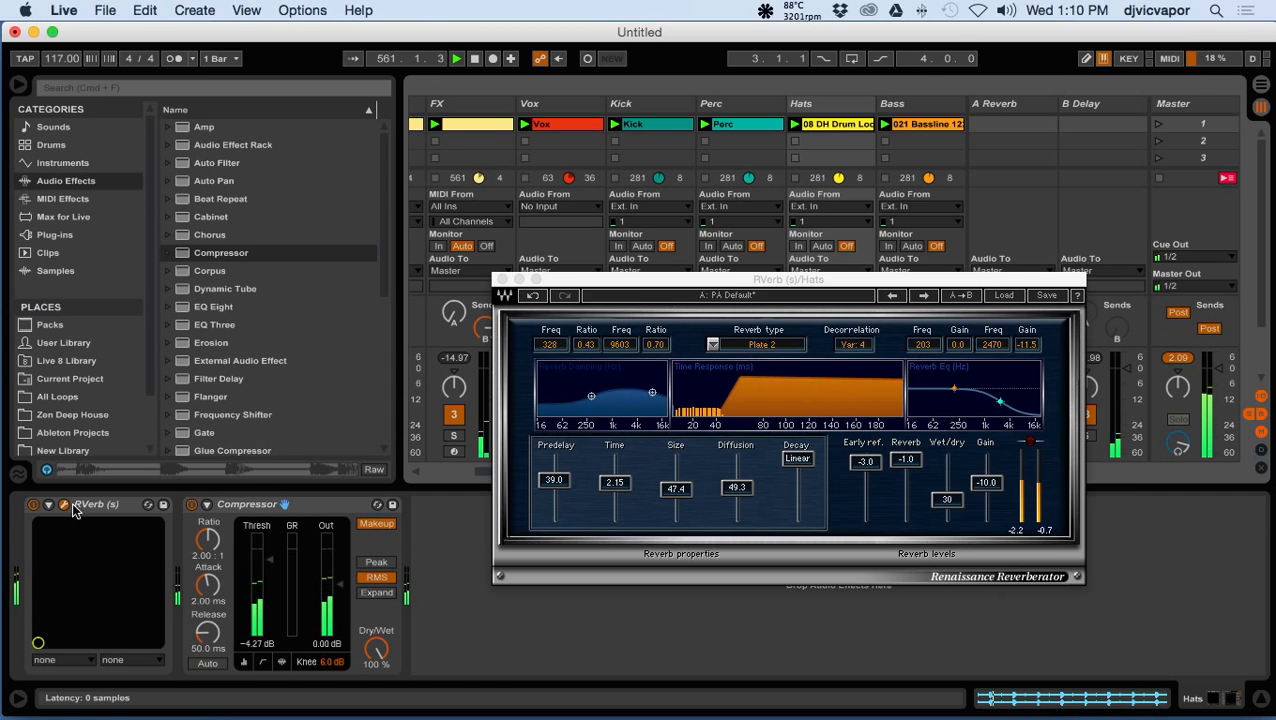
left_click(947, 502)
left_click_drag(947, 501, 947, 504)
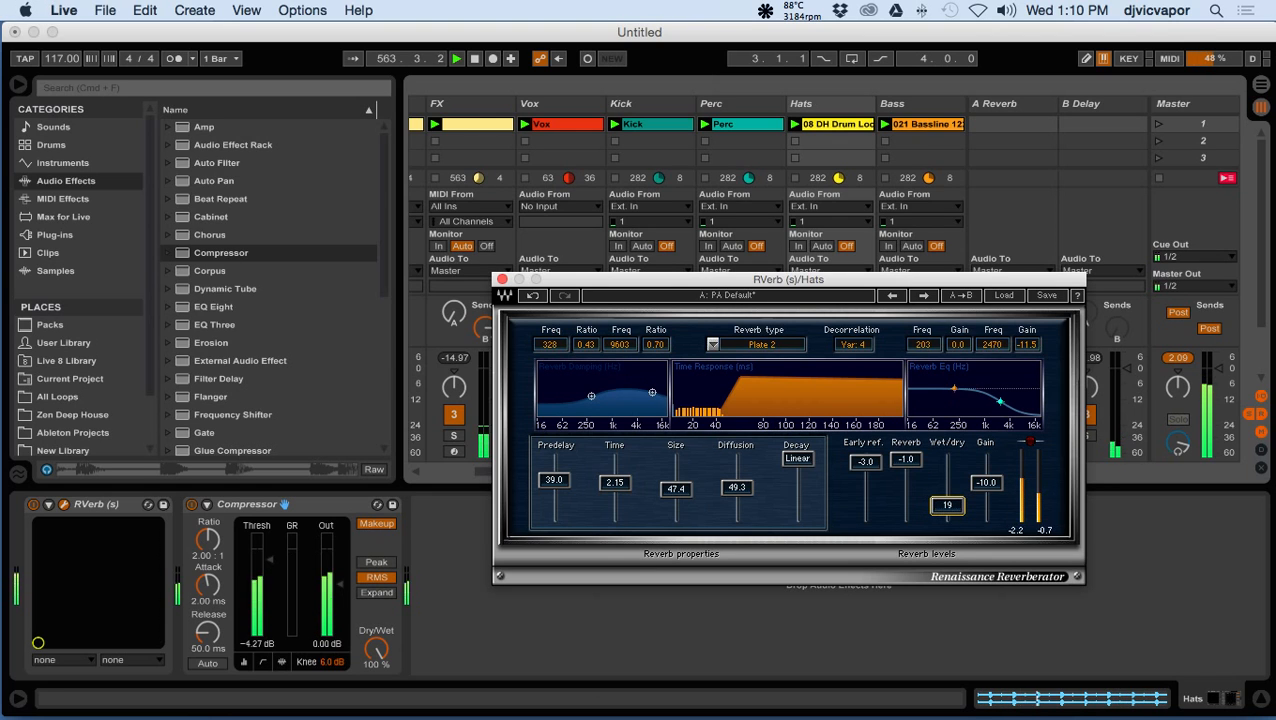
left_click_drag(947, 505, 947, 506)
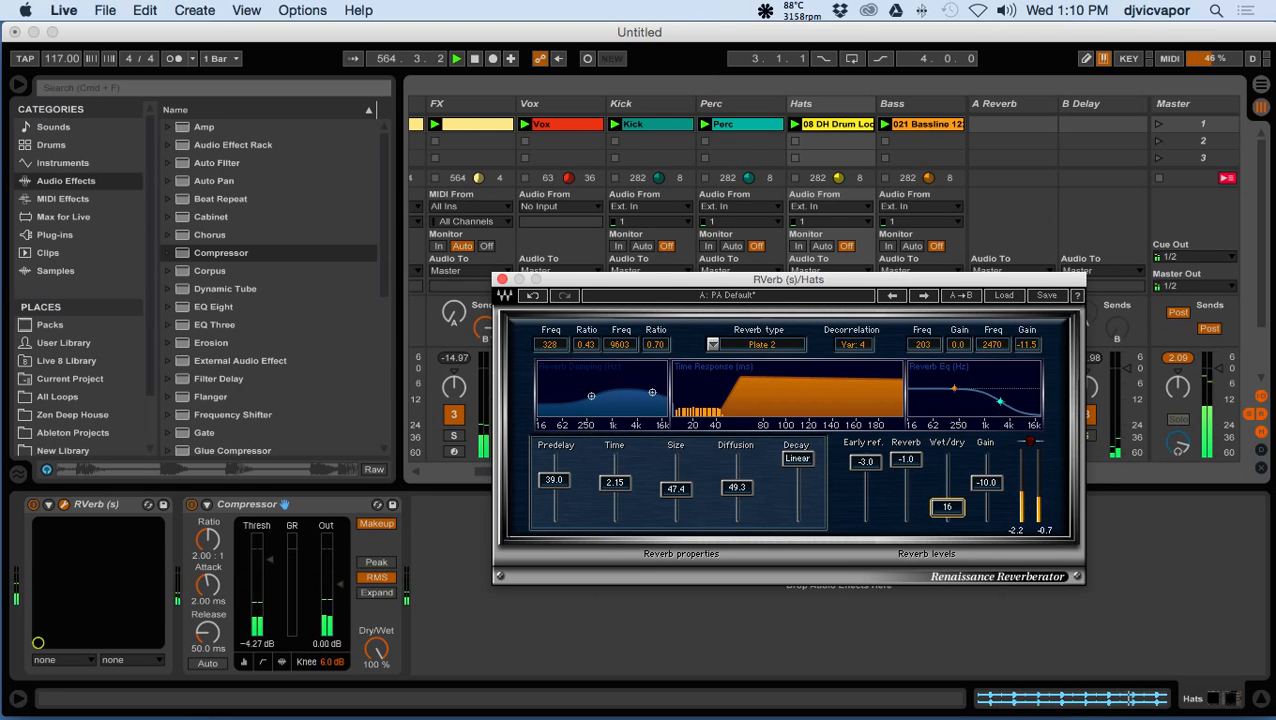
left_click(502, 280)
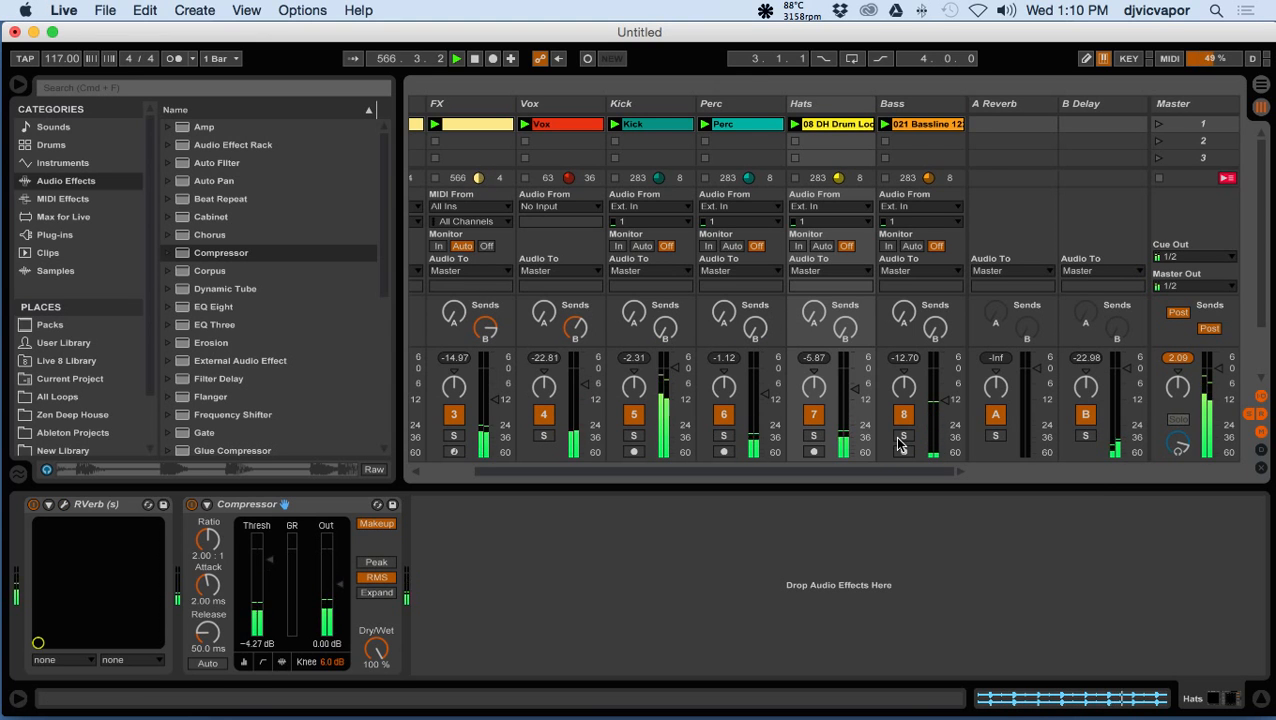
- Audition Bass and Hats in solo, set the Hats send to B Delay to -50.0 dB, and unsolo Hats
left_click(903, 436)
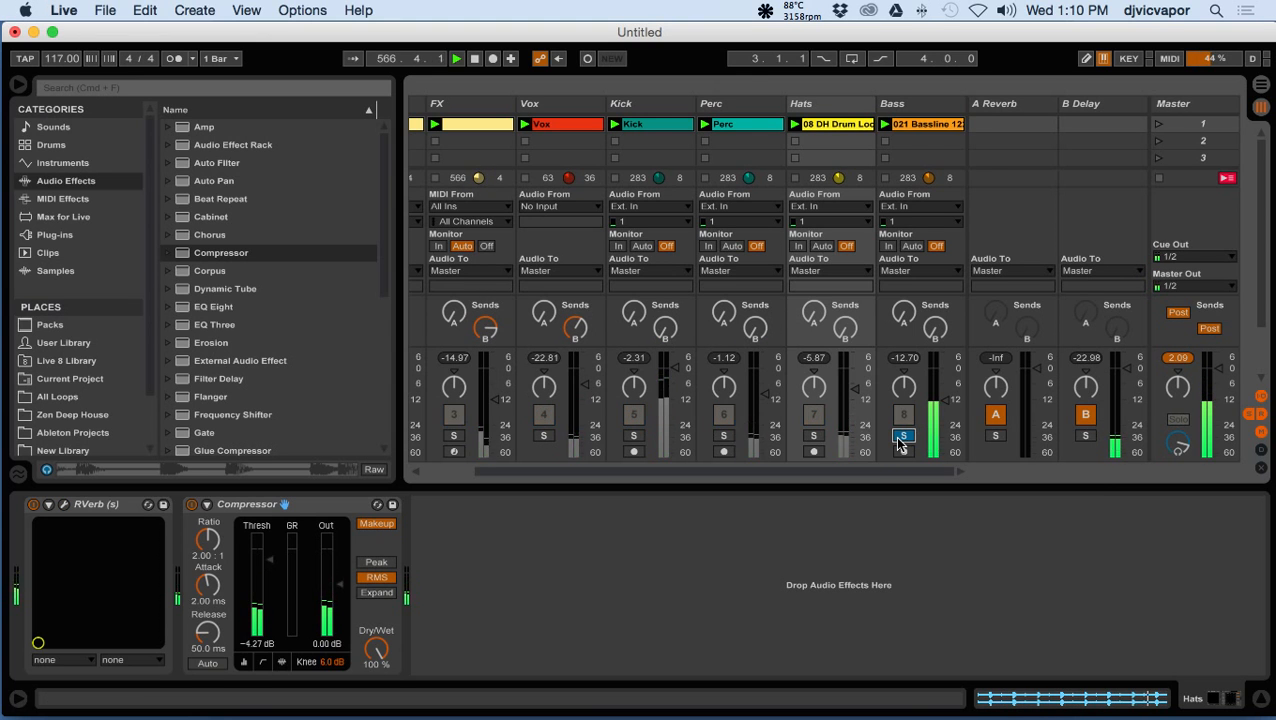
left_click(814, 436)
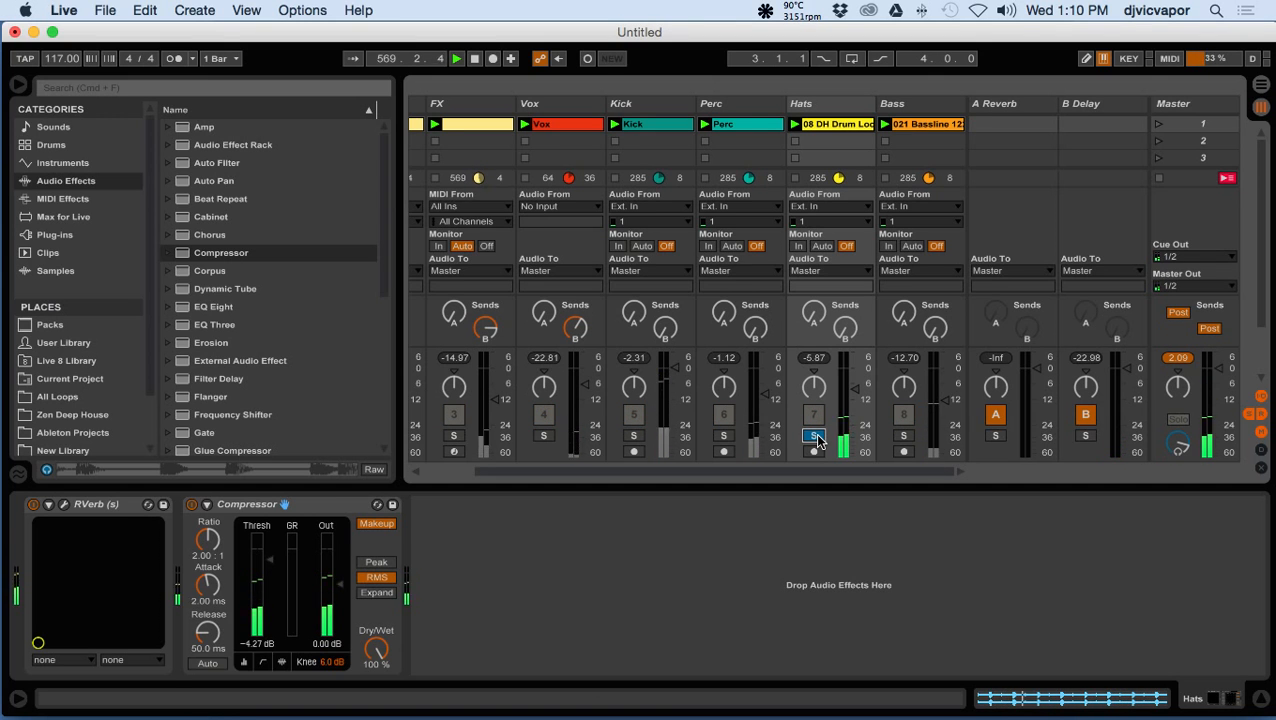
mouse_move(848, 337)
left_mouse_down()
mouse_move(848, 312)
mouse_move(848, 332)
left_mouse_up()
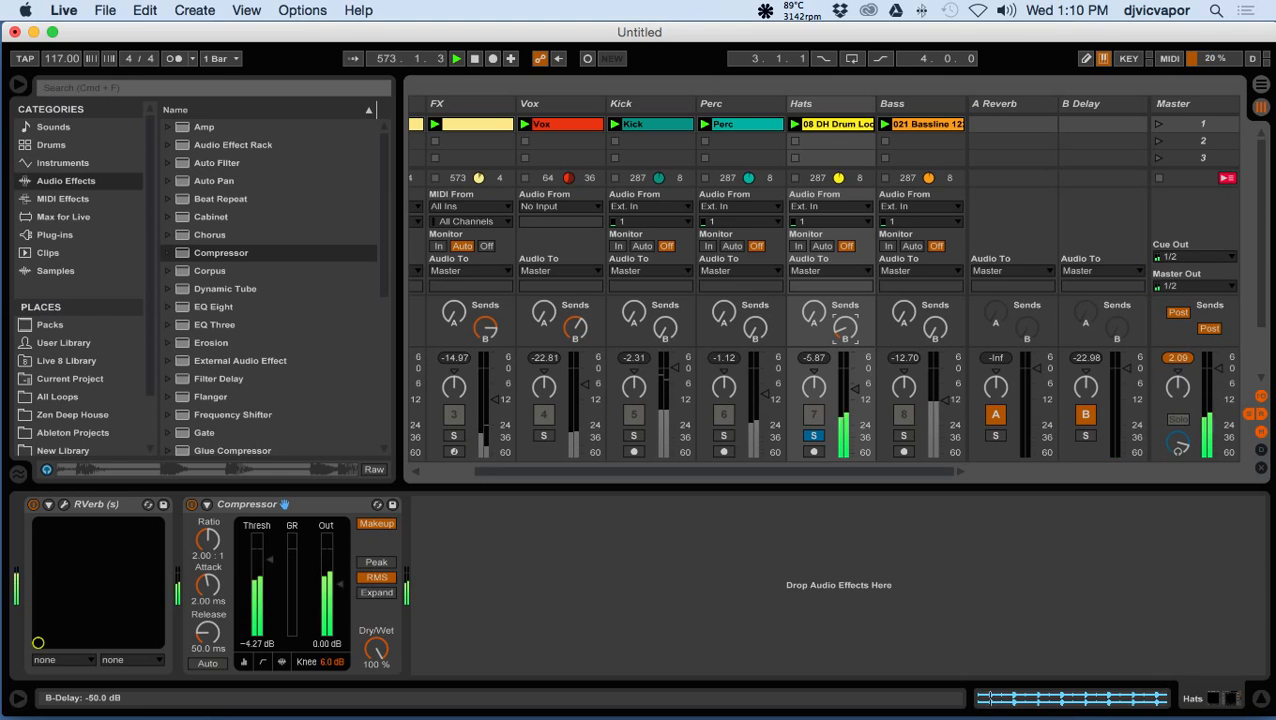
left_click(813, 436)
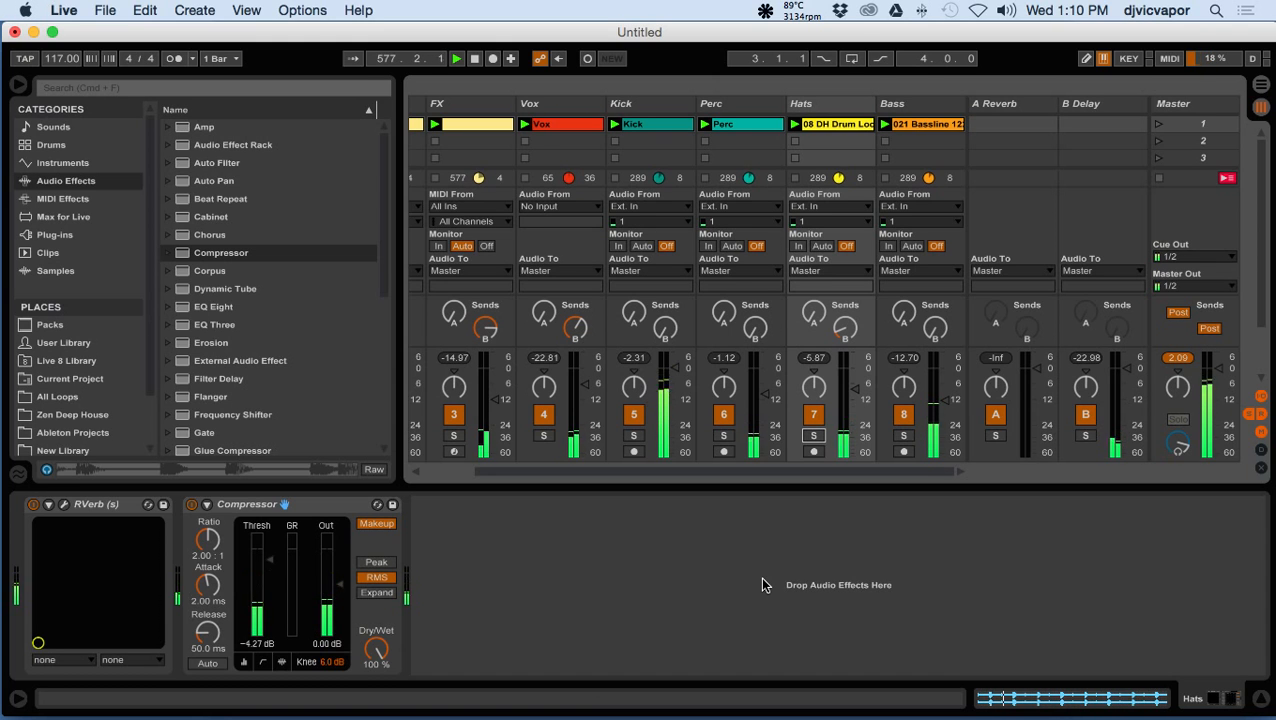
- Solo the Bass track and add the FabFilter Pro-C plug-in from the VST collection to its device chain
left_click(906, 108)
left_click(903, 435)
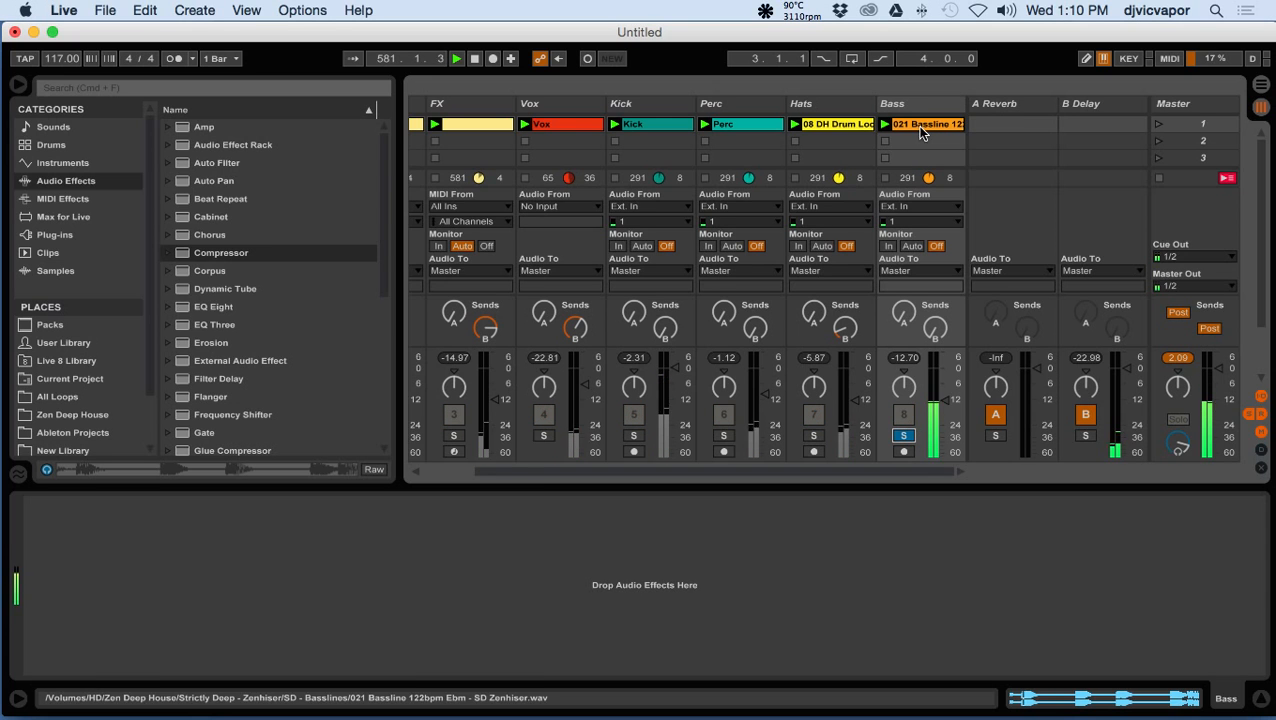
left_click(921, 104)
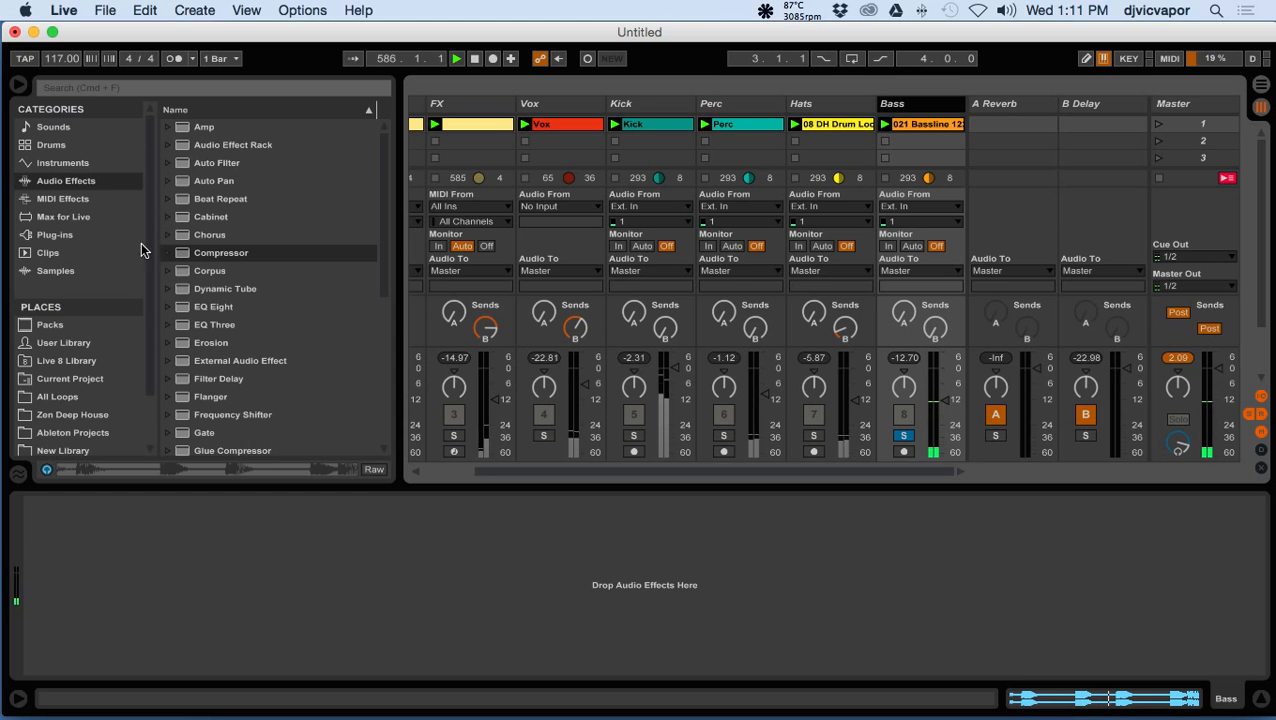
left_click(94, 236)
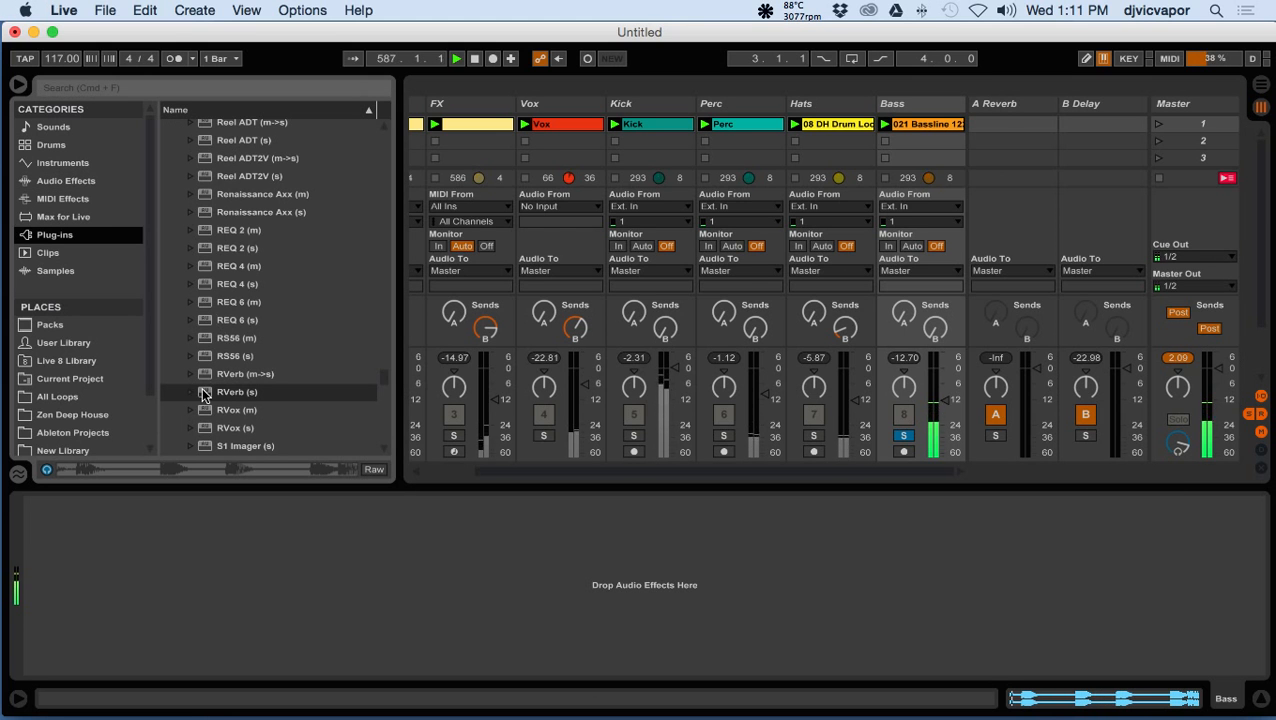
scroll(176, 326, "up", 20)
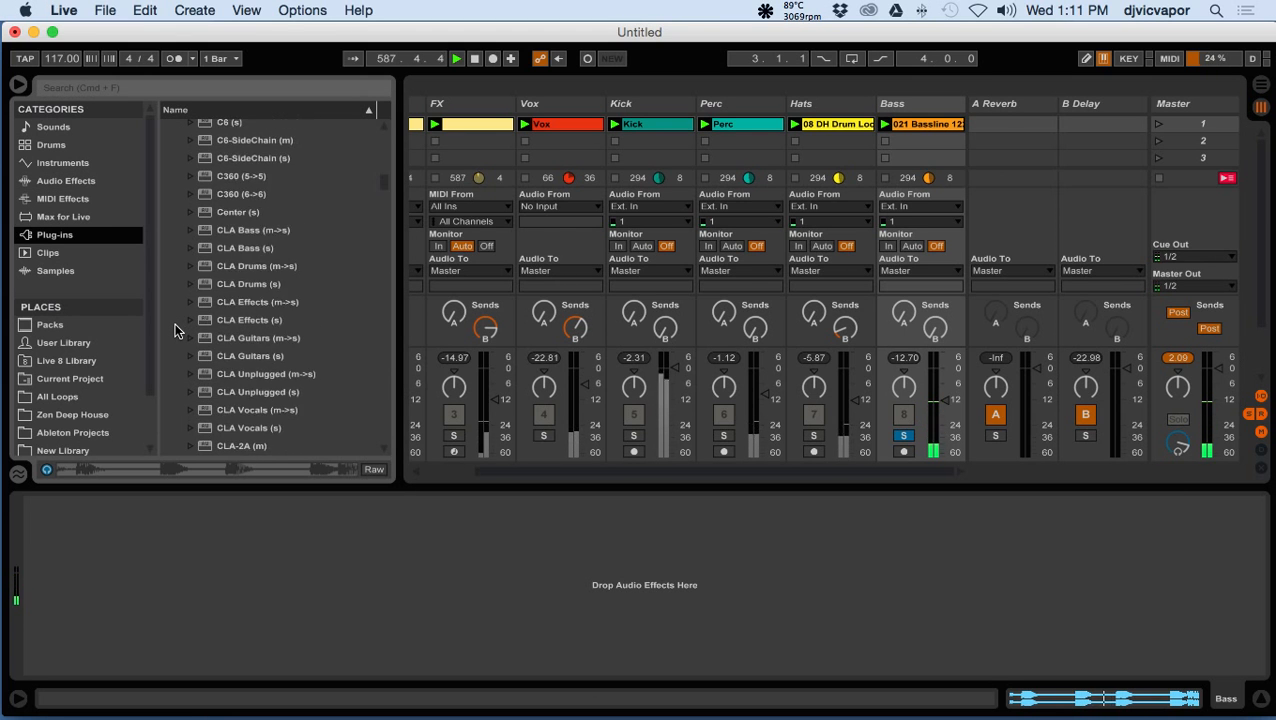
scroll(174, 323, "up", 15)
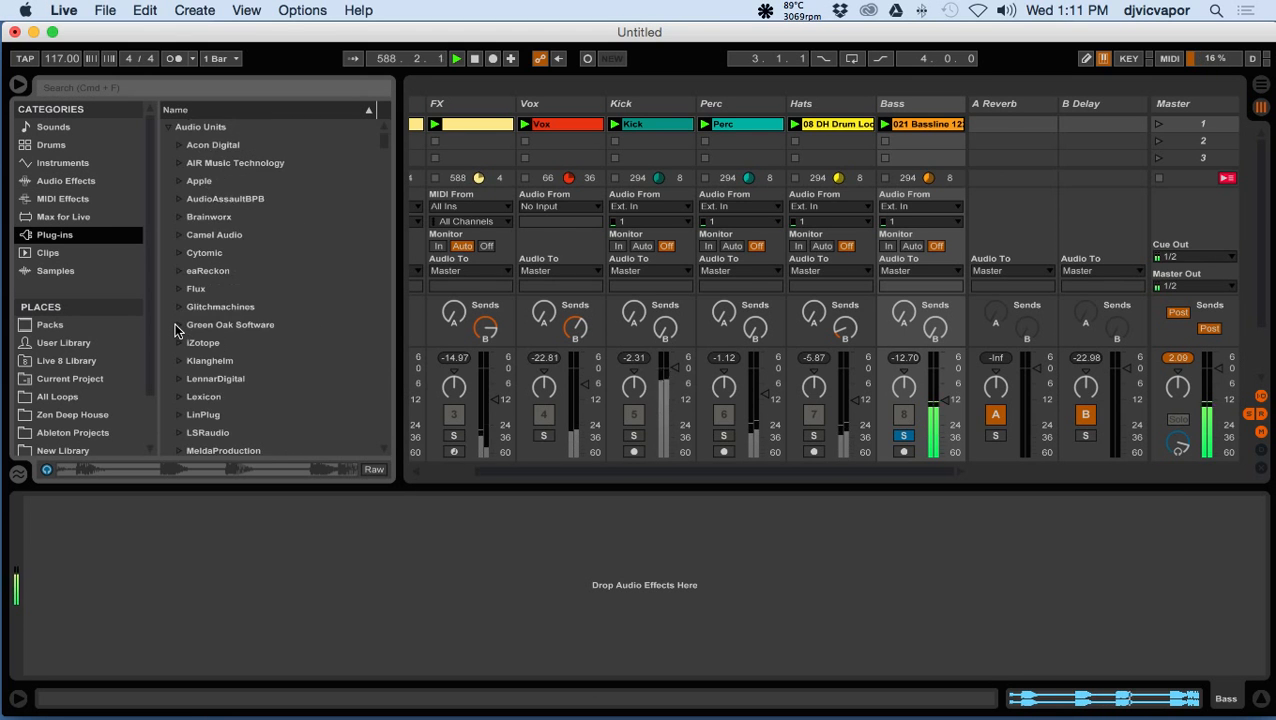
left_click(168, 128)
left_click(167, 146)
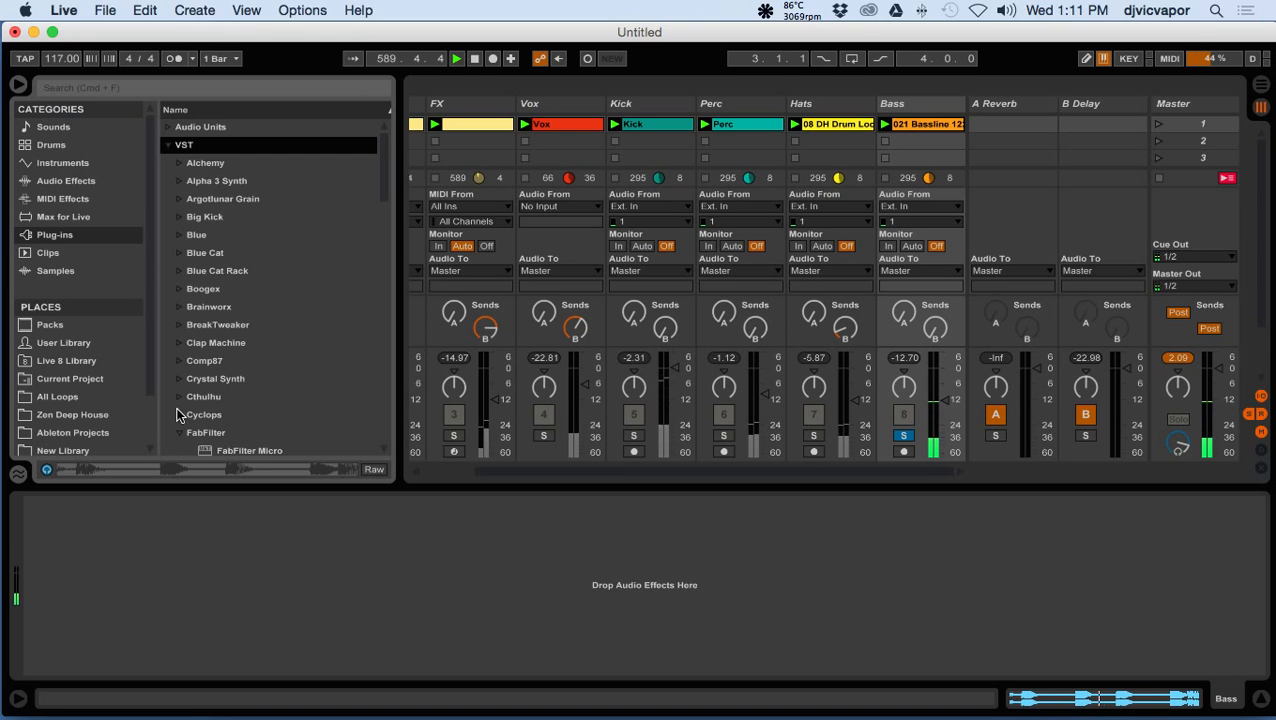
scroll(176, 414, "down", 8)
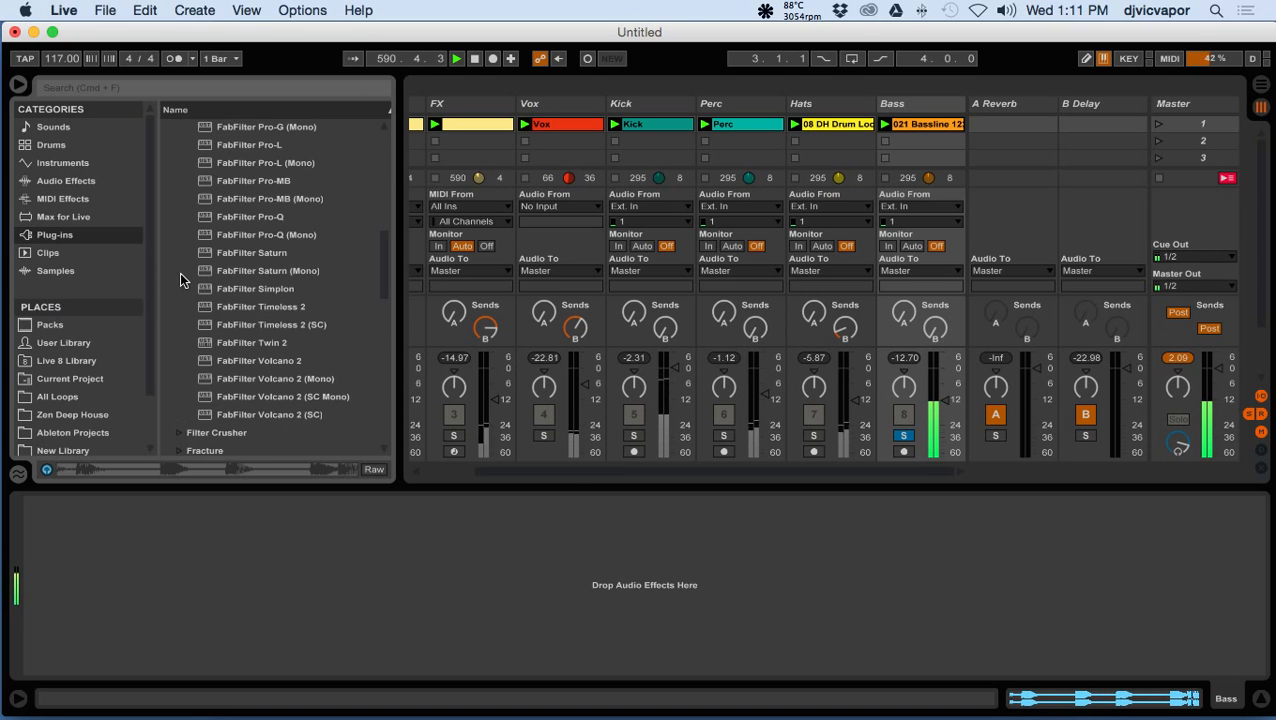
scroll(180, 272, "up", 2)
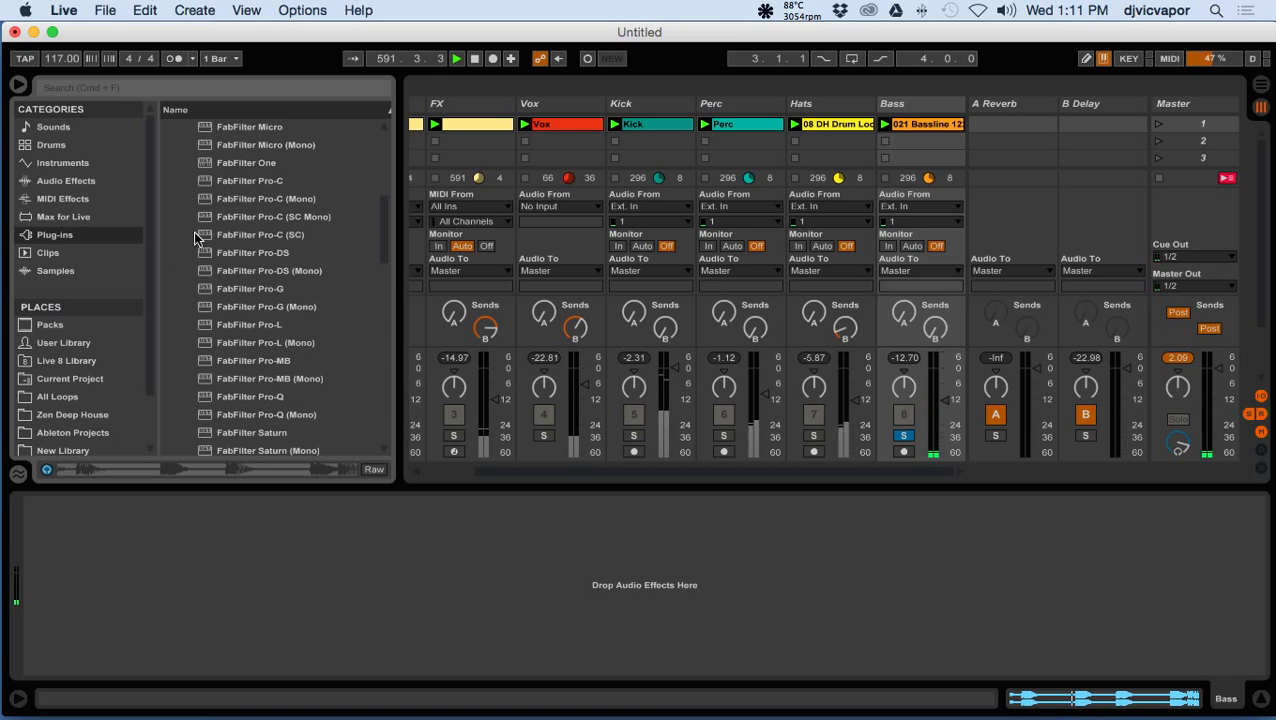
left_click(202, 182)
left_click_drag(202, 182, 380, 612)
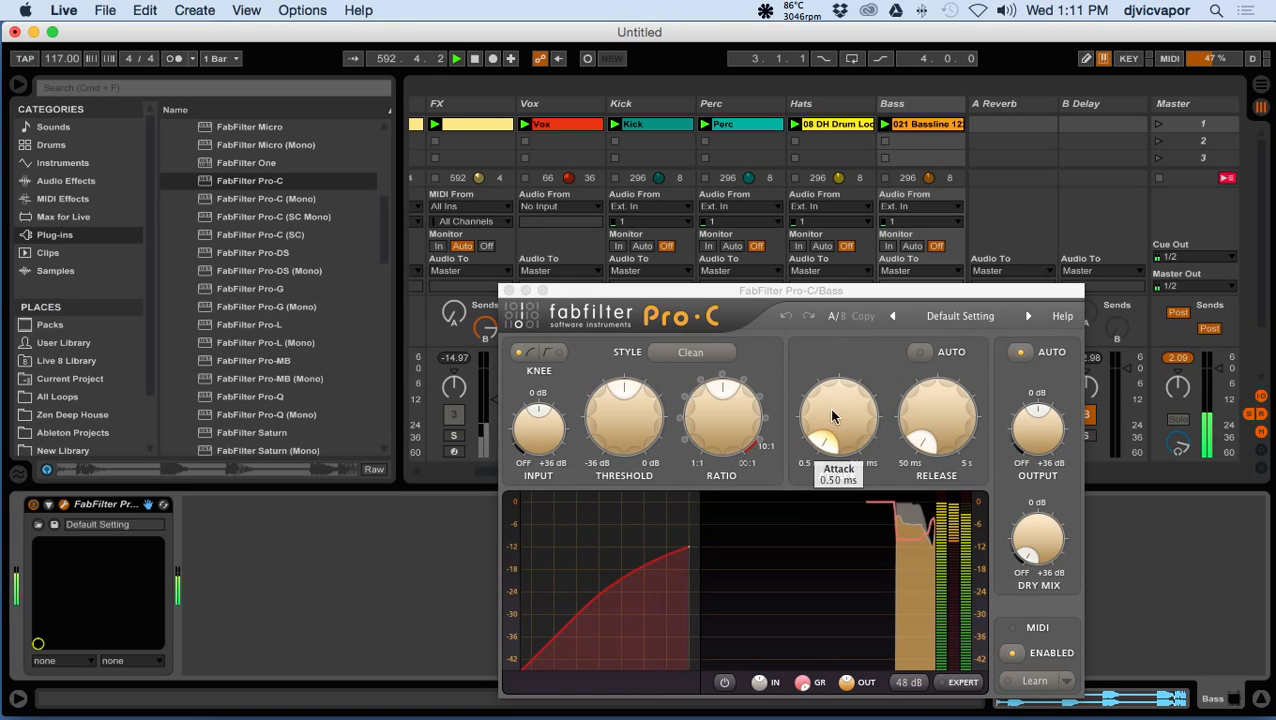
- Move the Pro-C window clear of the Bass channel strip and set its dry mix level to about -6.28 dB
left_click_drag(807, 293, 507, 216)
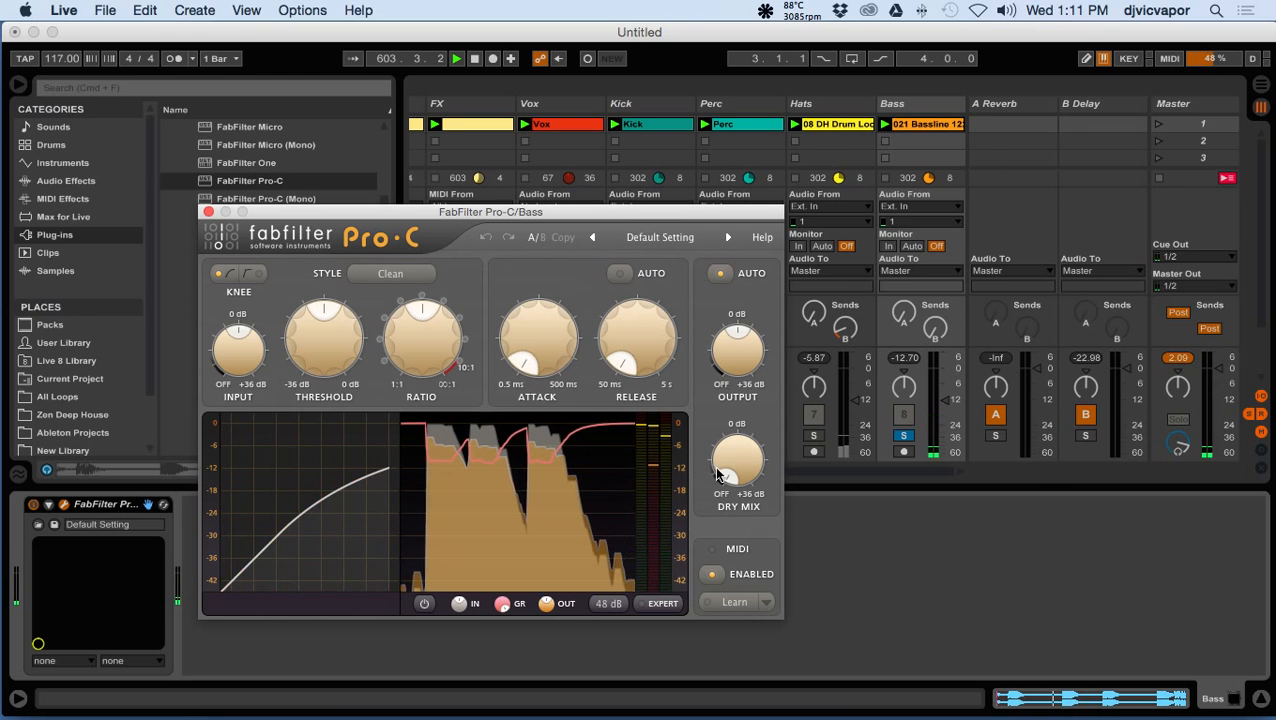
mouse_move(737, 478)
mouse_move(737, 478)
left_mouse_down()
mouse_move(743, 414)
mouse_move(729, 463)
left_mouse_up()
scroll(729, 463, "down", 5)
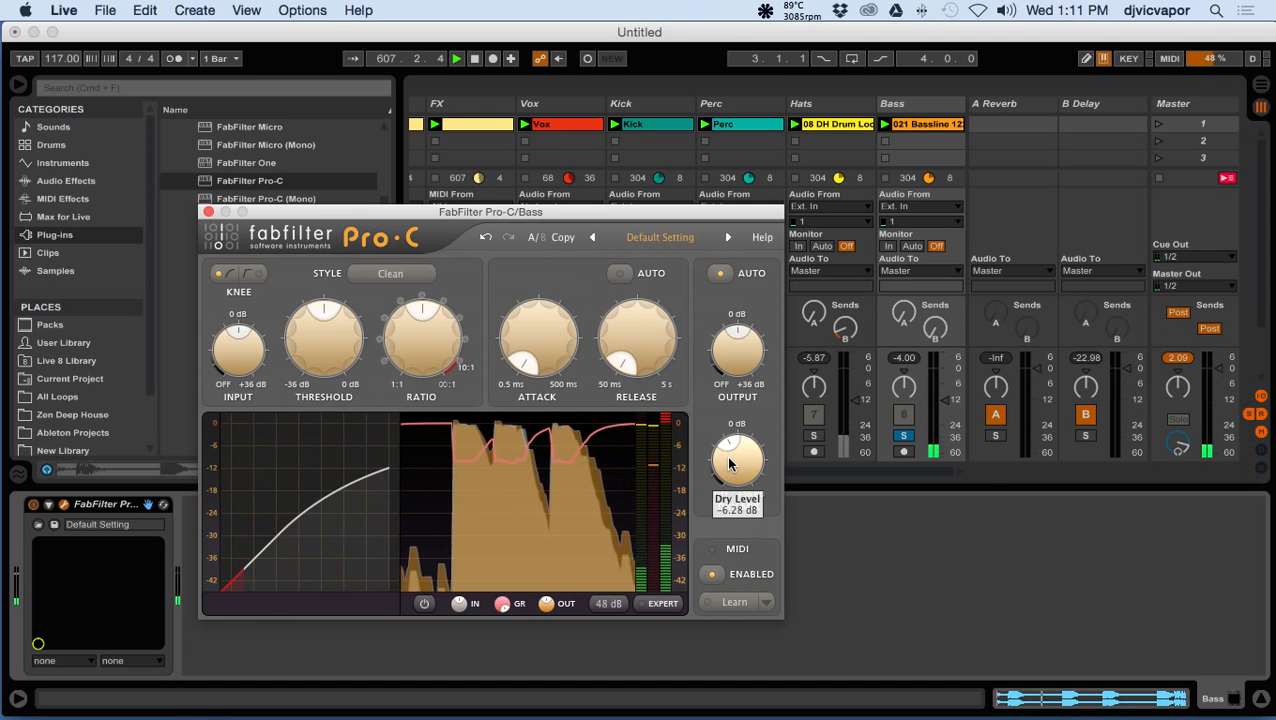
- Try longer release times on the Bass Pro-C compressor and settle on a release of about 66.1 ms
mouse_move(631, 367)
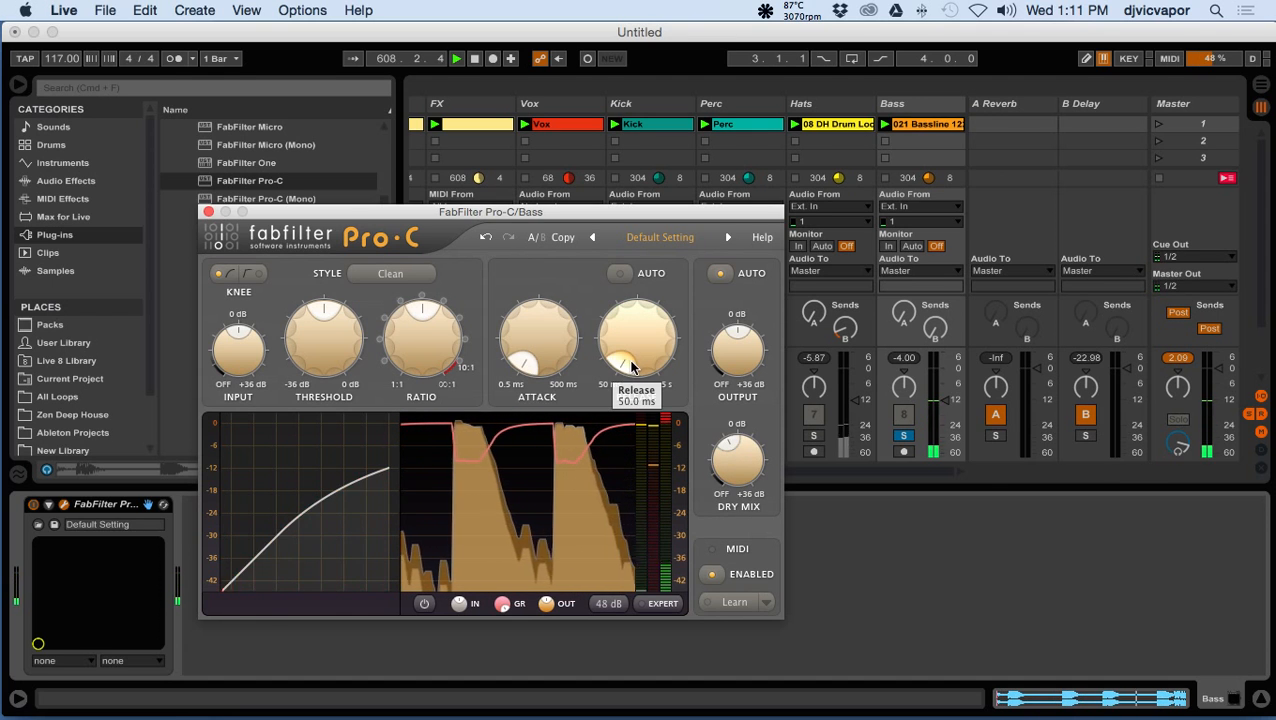
left_click_drag(631, 367, 648, 240)
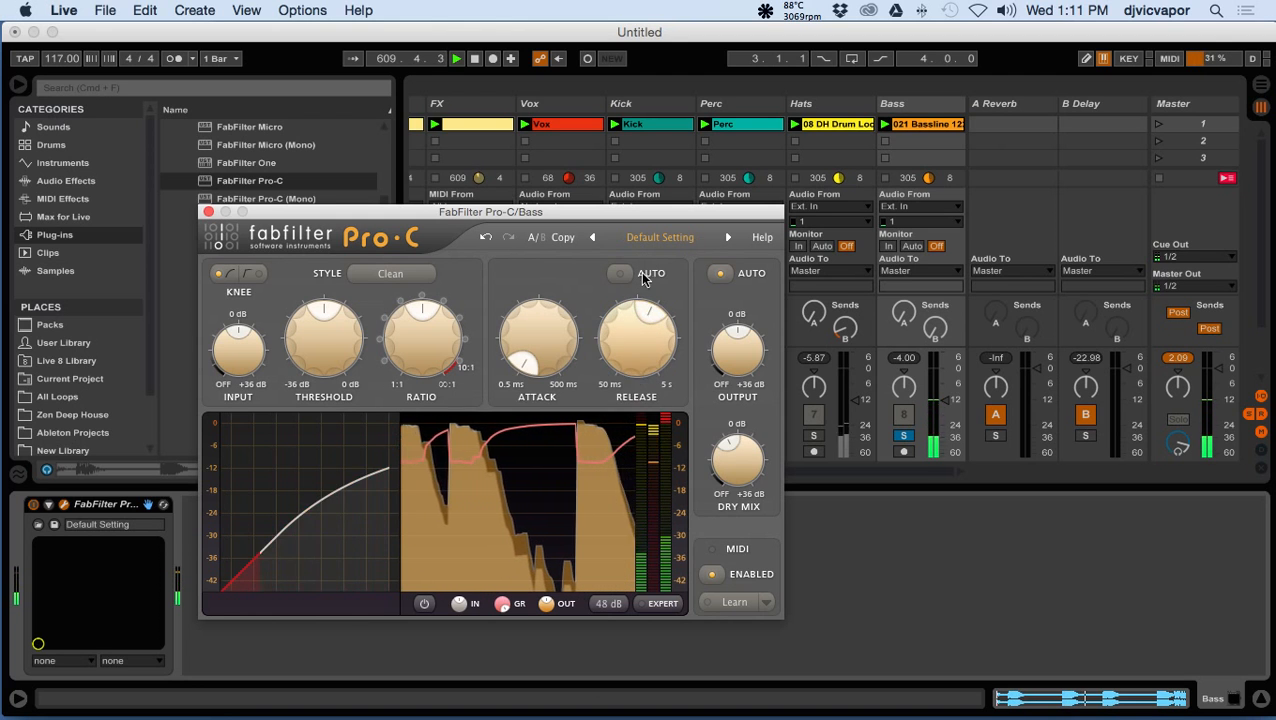
left_click(636, 340, "super")
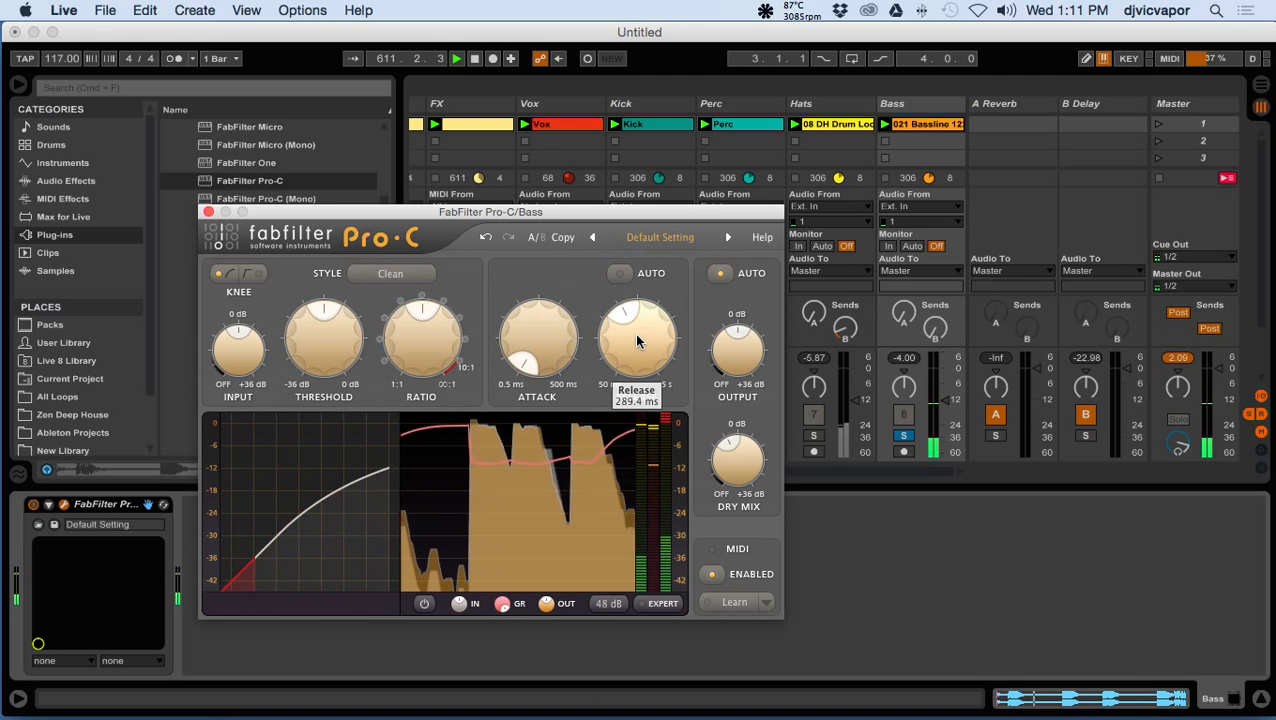
scroll(637, 341, "down", 2)
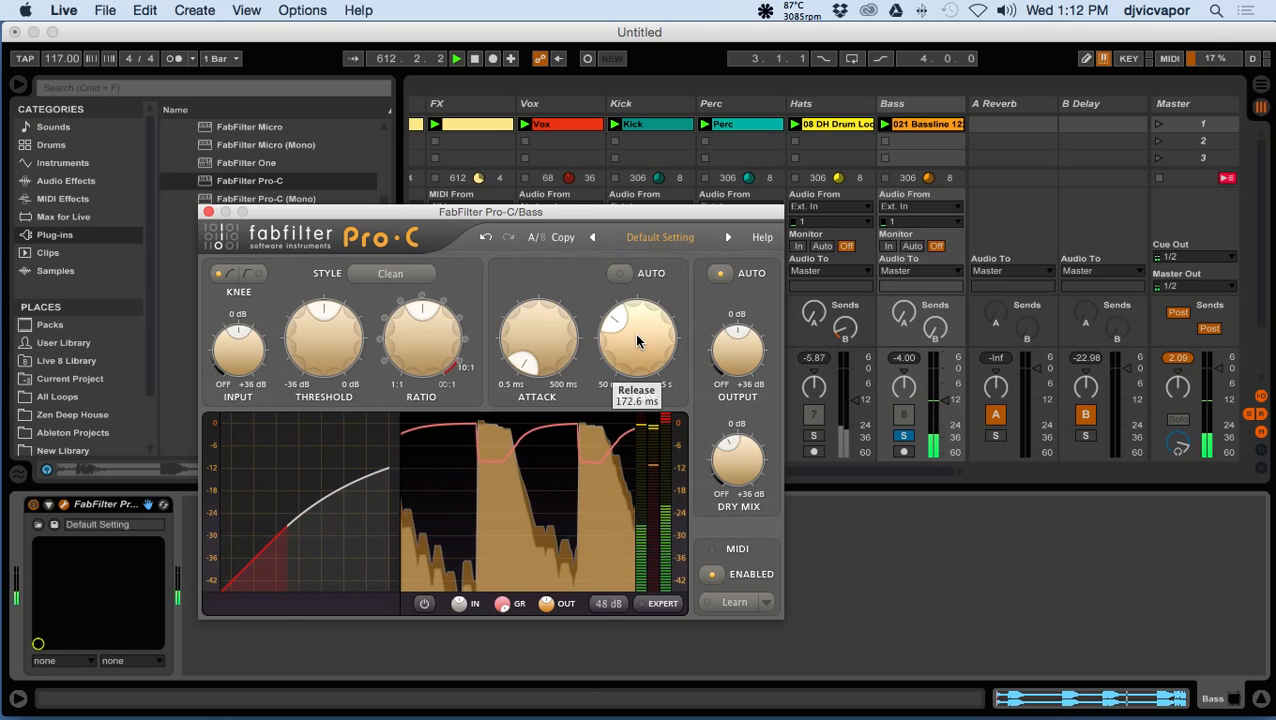
scroll(637, 341, "down", 3)
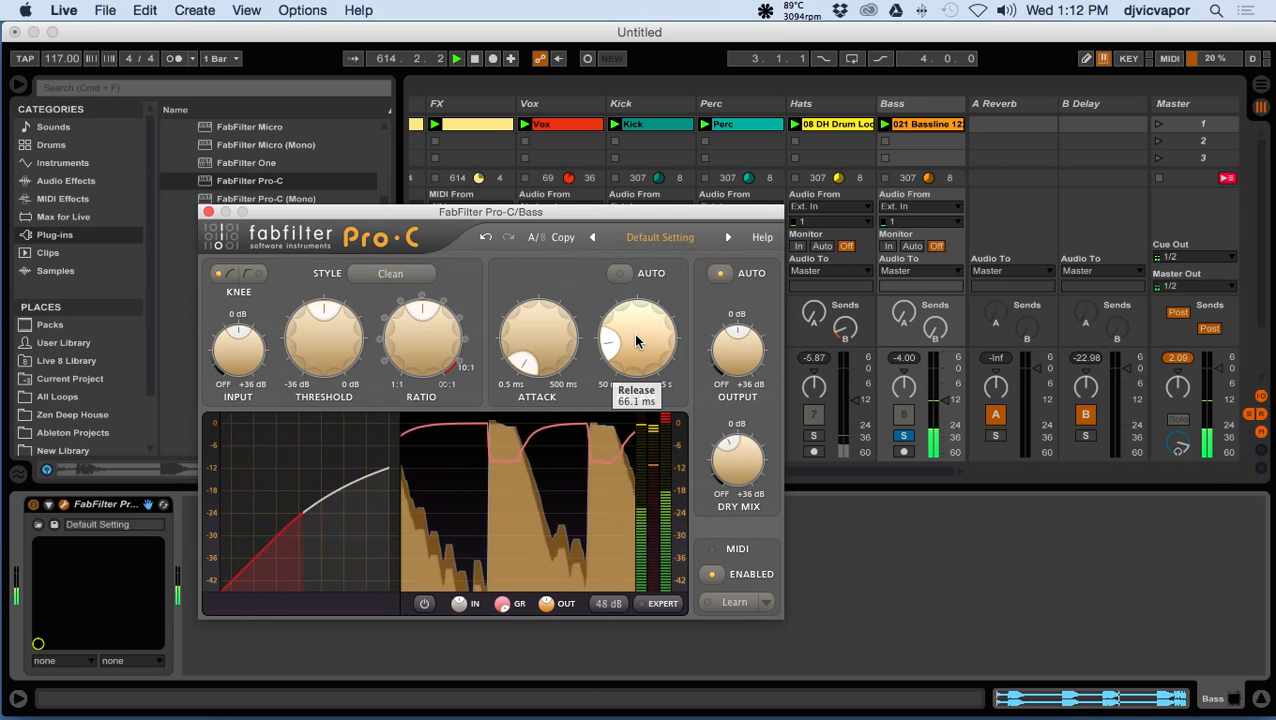
- Set the Pro-C attack to about 12.27 ms, raise its ratio, and close the plug-in window
scroll(550, 365, "up", 1)
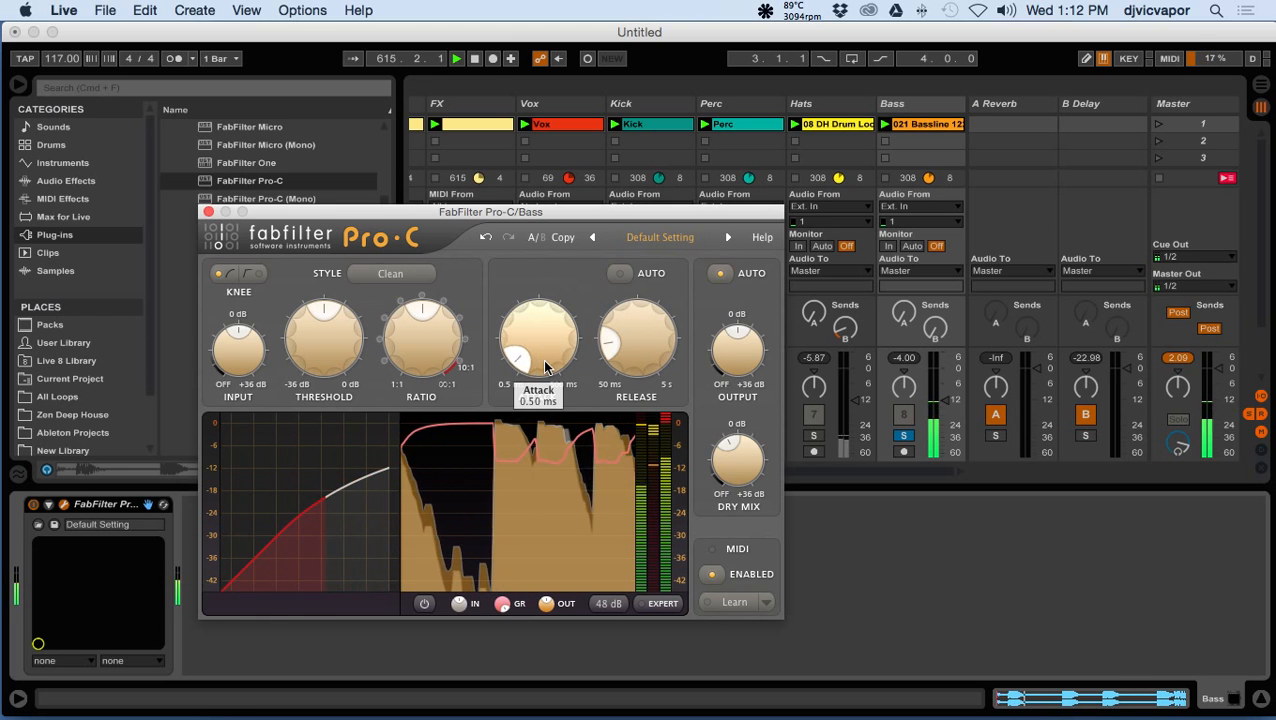
scroll(545, 367, "up", 5)
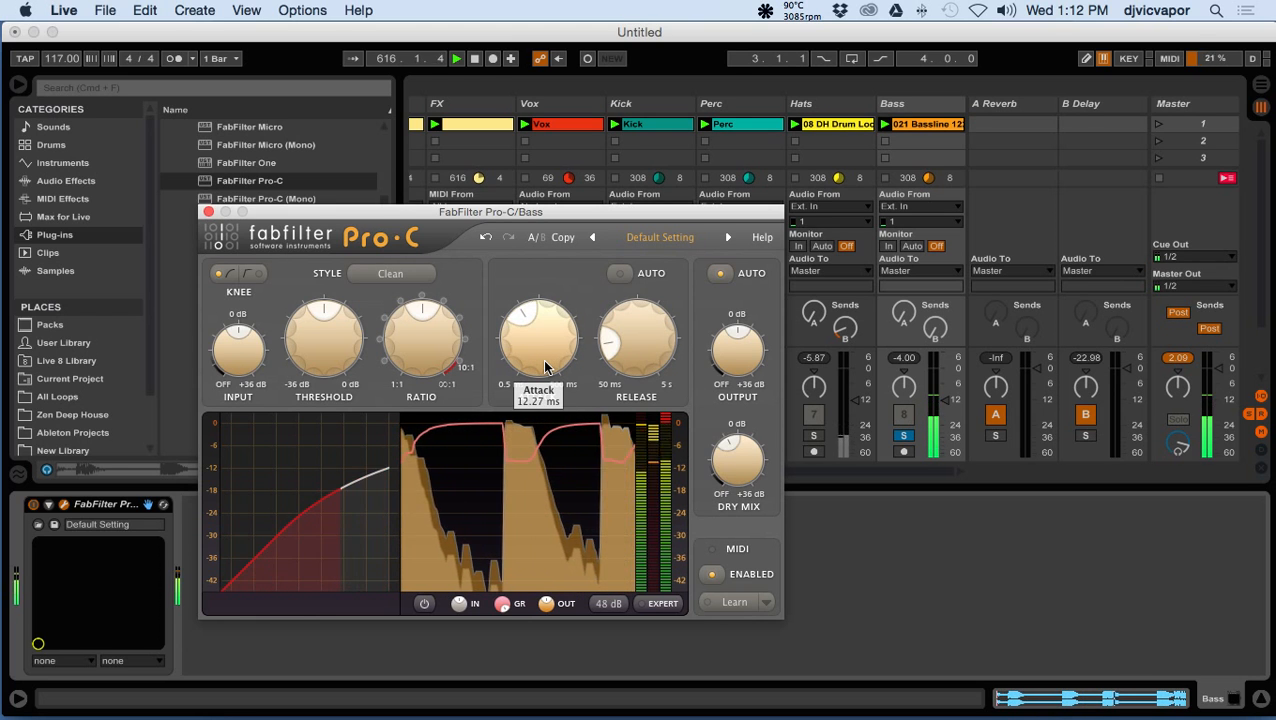
mouse_move(414, 339)
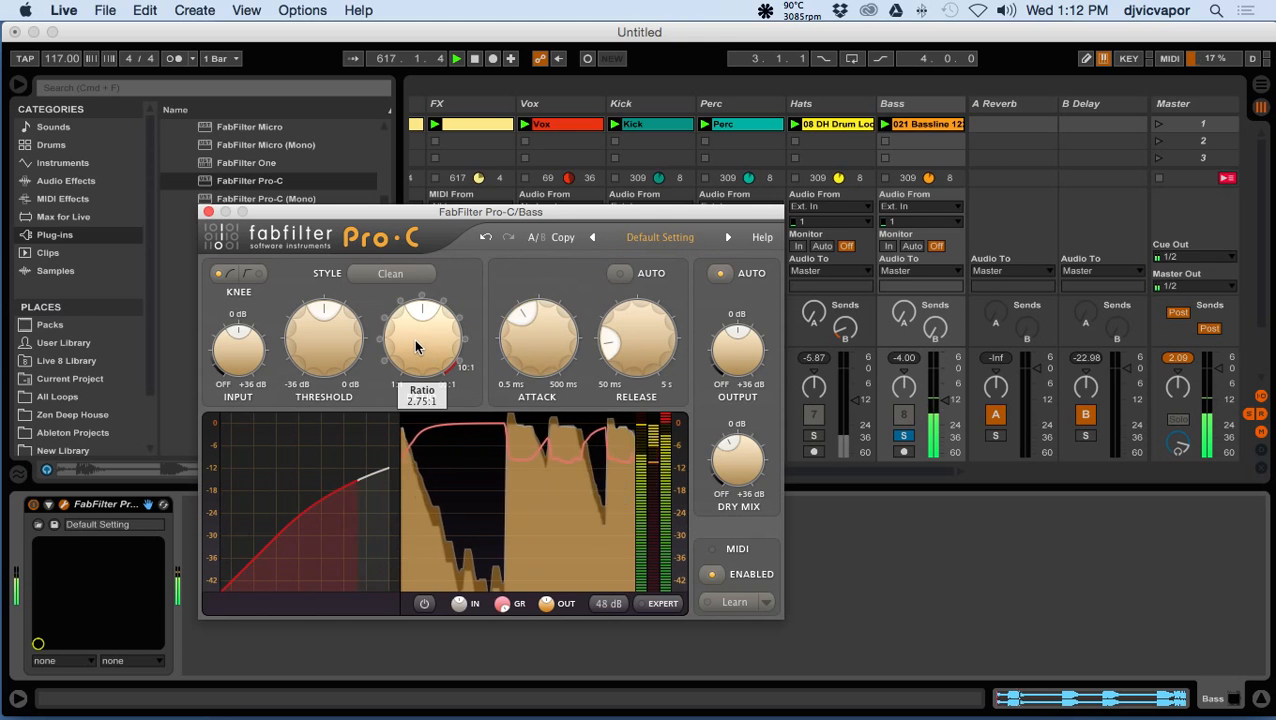
left_click_drag(414, 340, 409, 290)
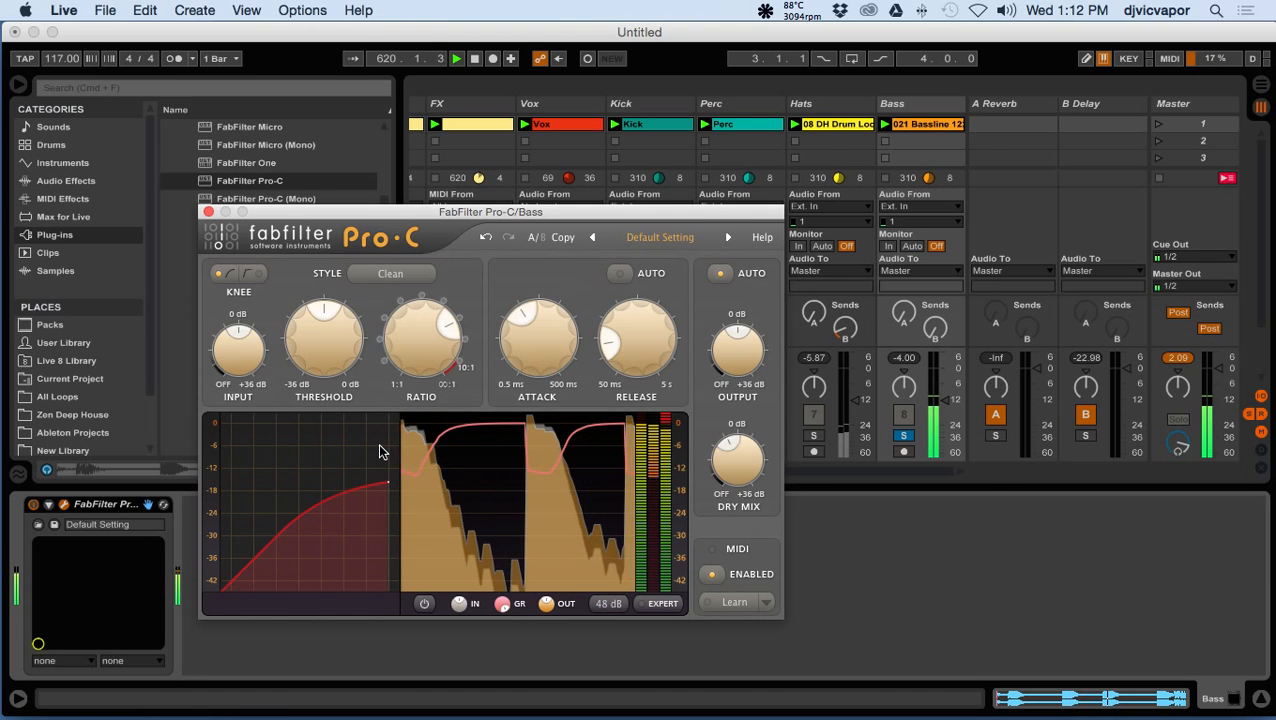
mouse_move(379, 447)
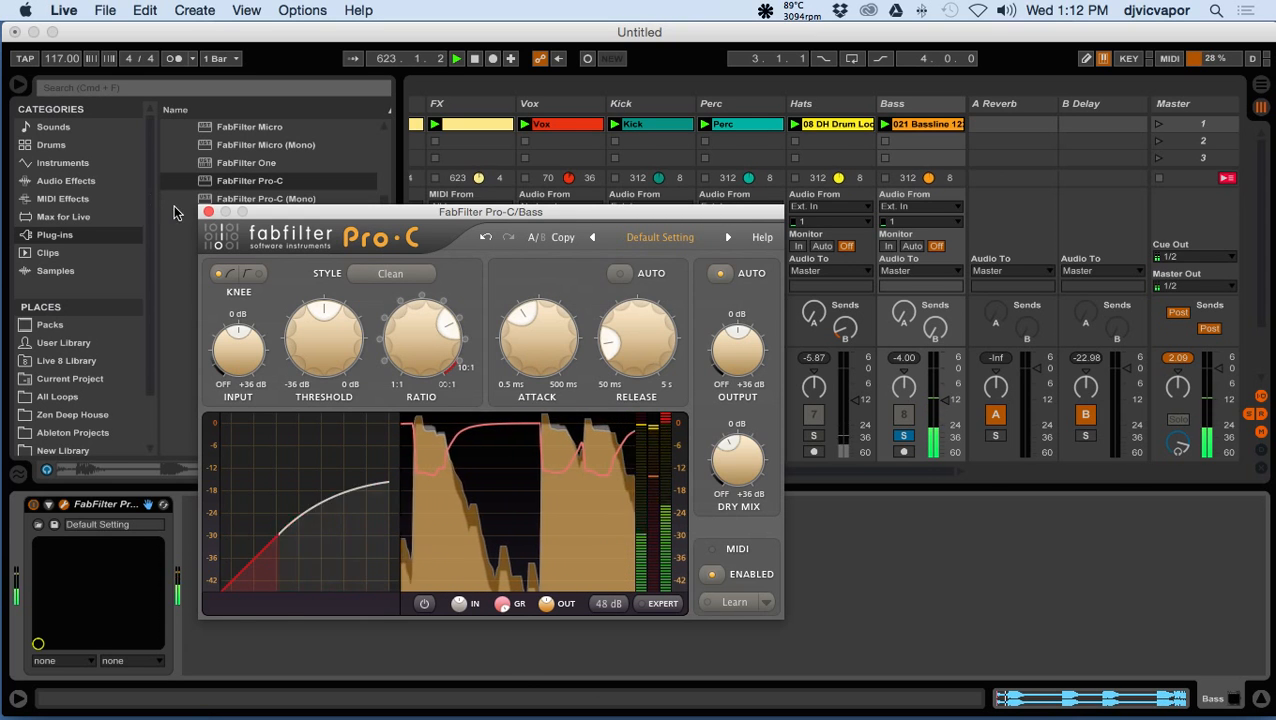
left_click(207, 213)
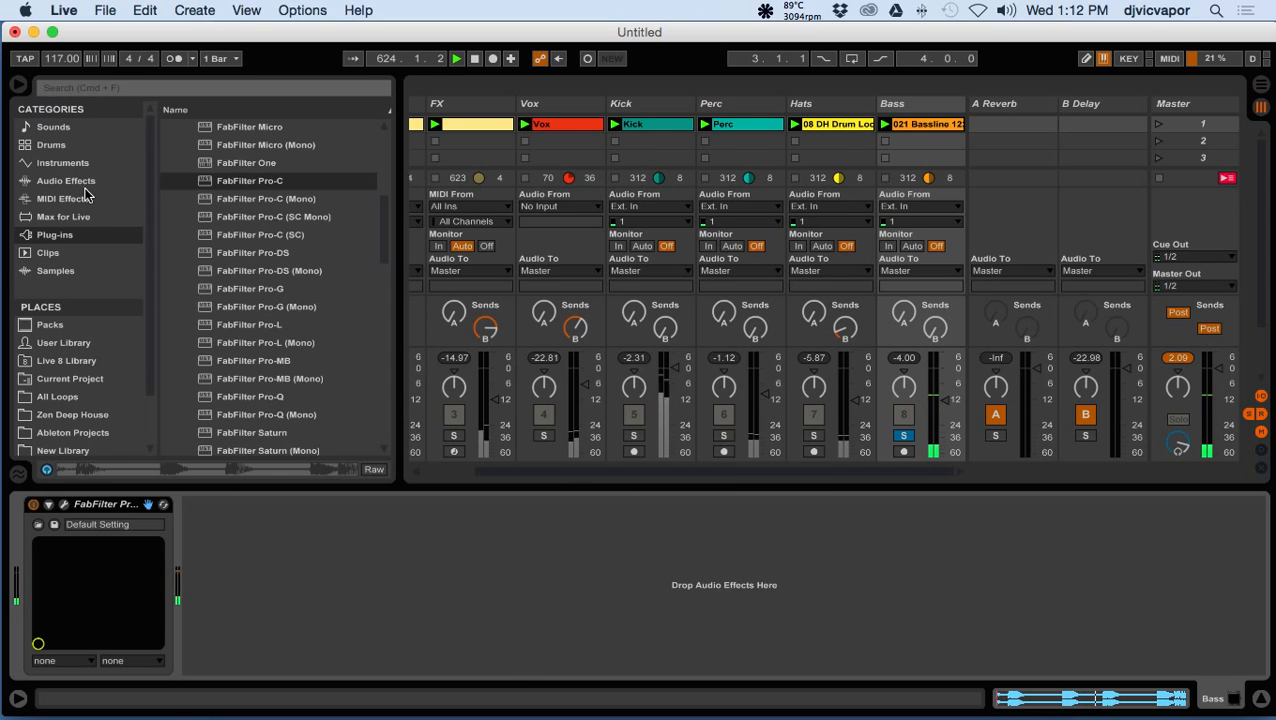
- Add Live's Compressor after Pro-C on the Bass track, with RMS detection and makeup gain turned off
left_click(85, 182)
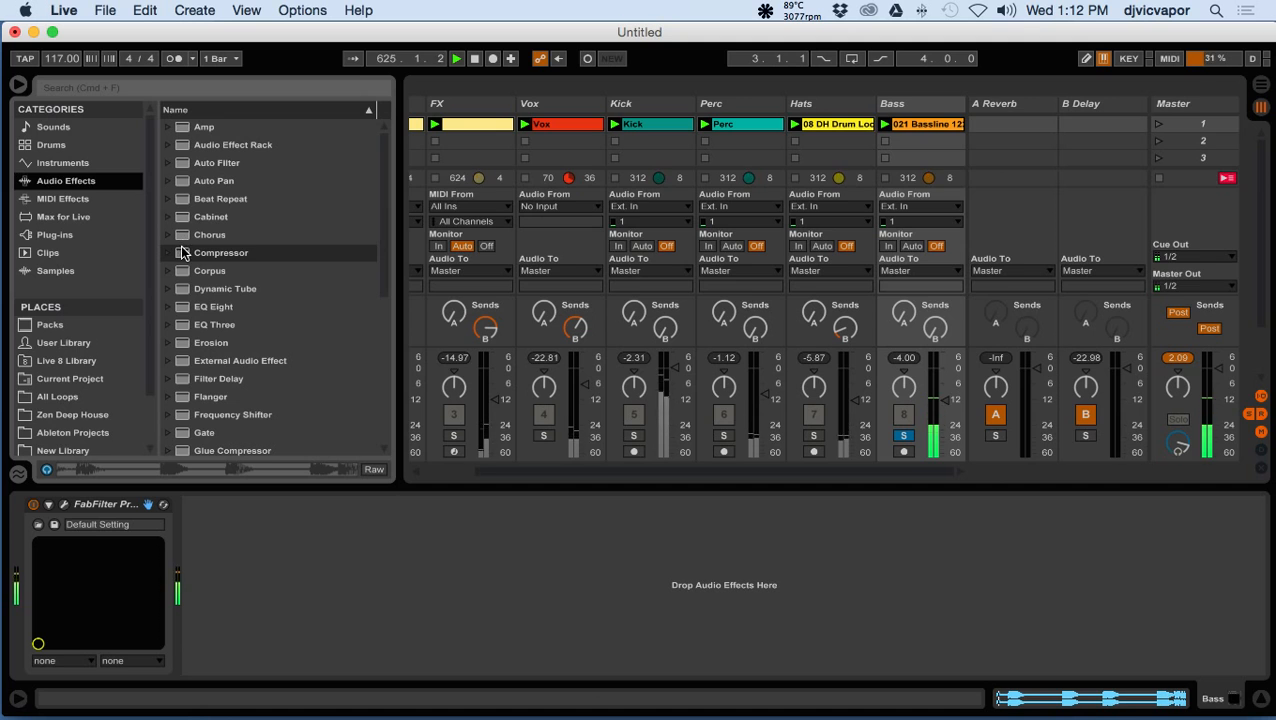
left_click_drag(182, 253, 333, 604)
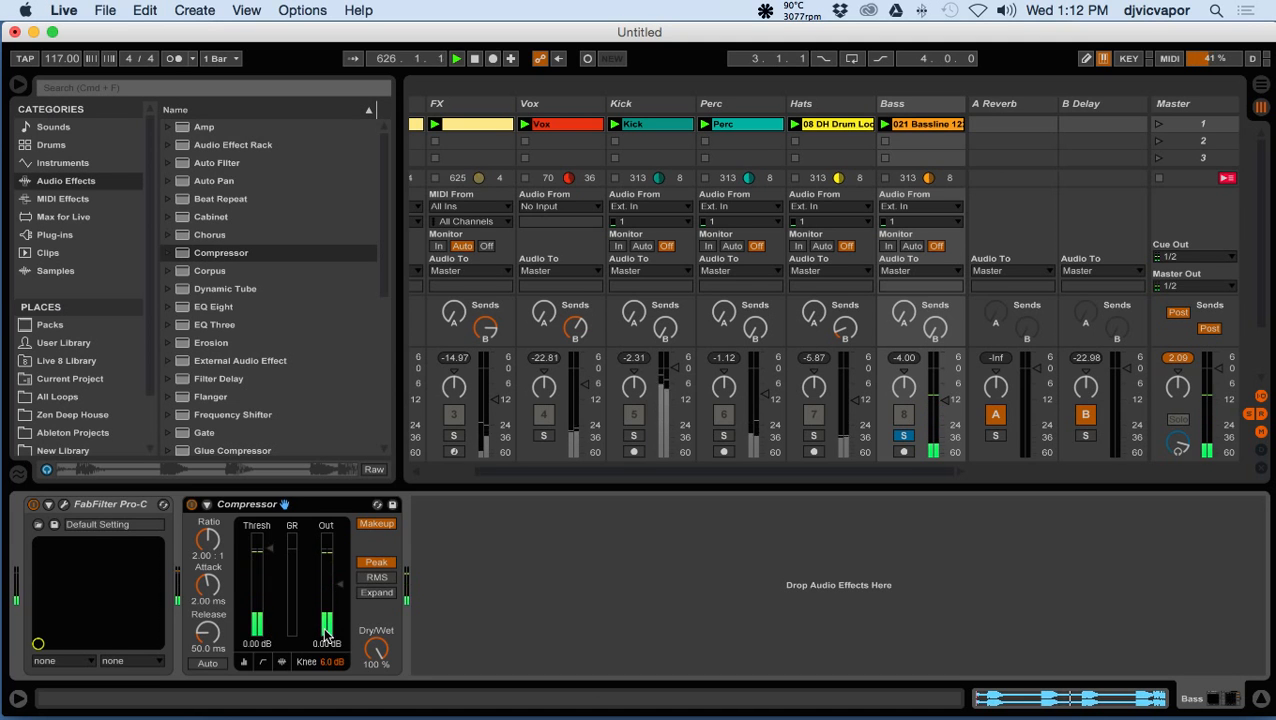
left_click(376, 577)
left_click(376, 523)
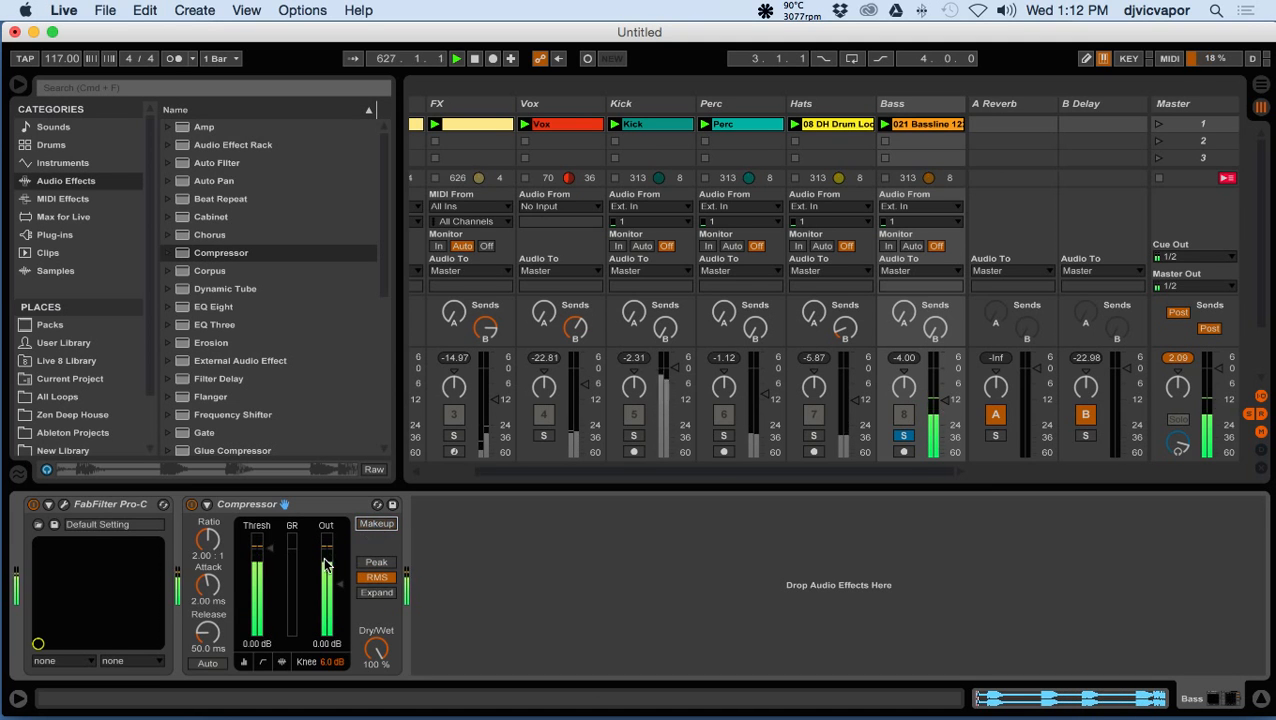
- Enable the Bass Compressor's sidechain and set its audio source to the Kick track
left_click(206, 504)
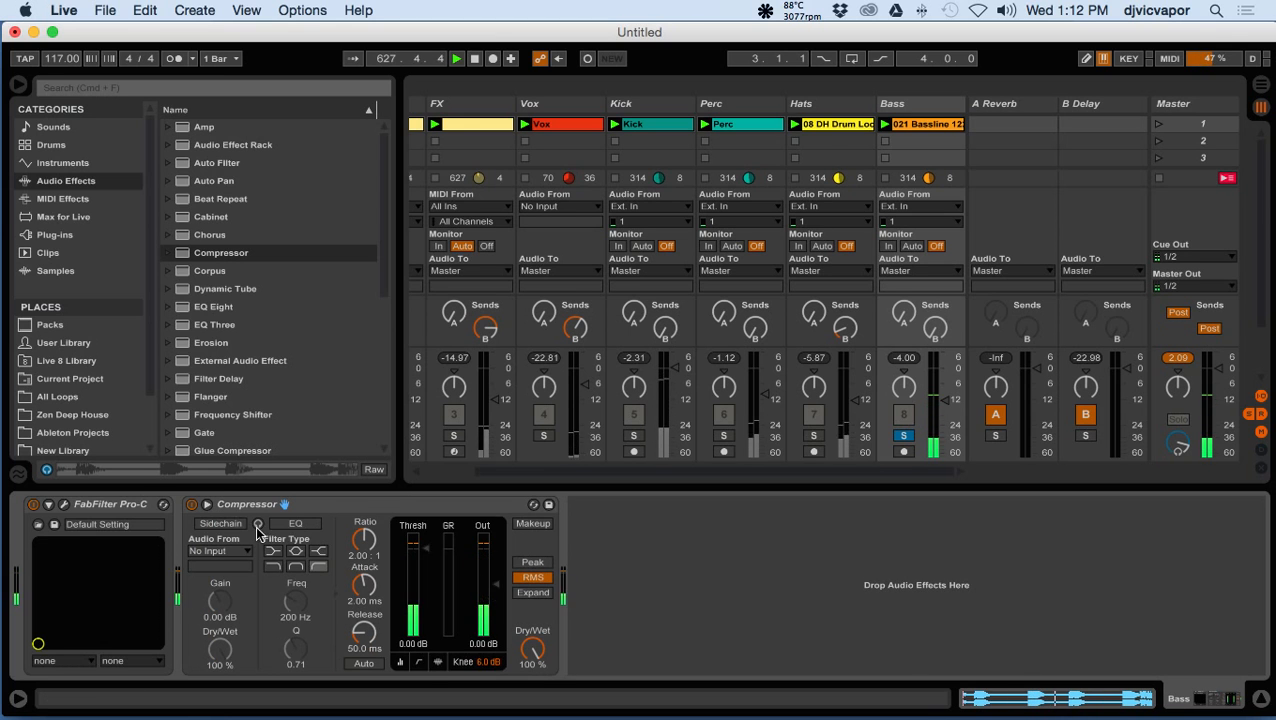
left_click(220, 523)
left_click(226, 551)
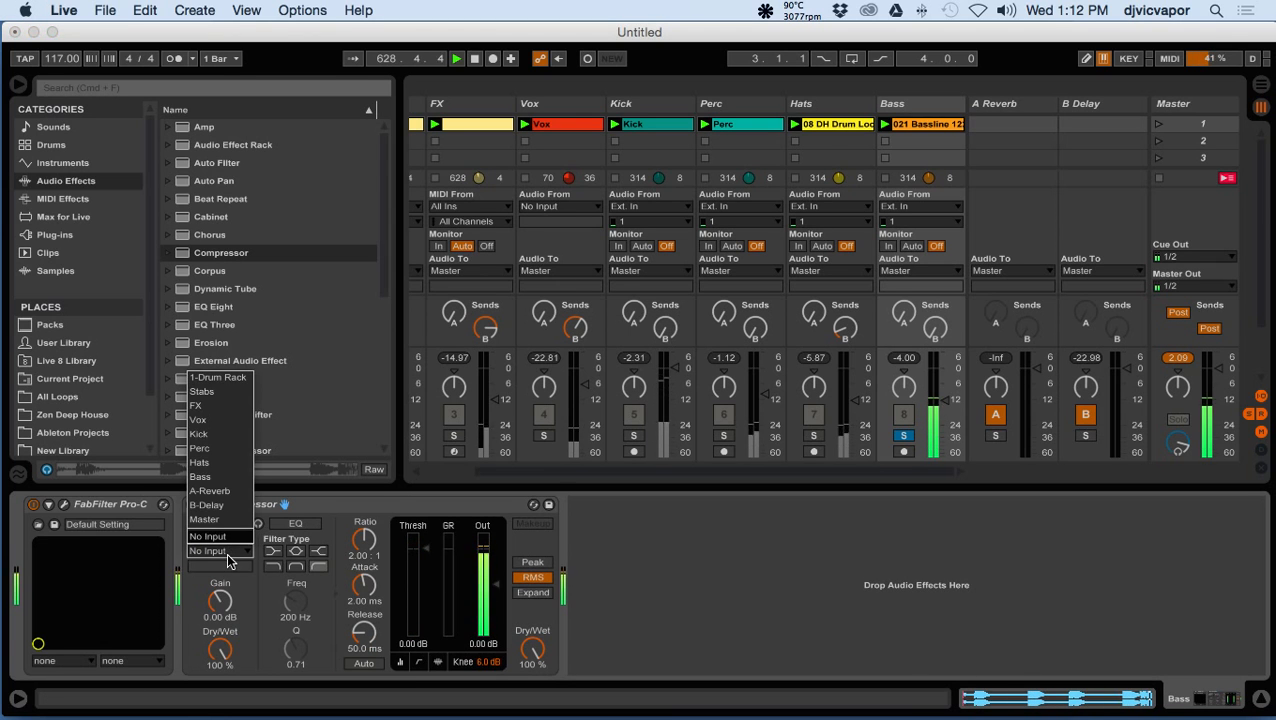
left_click(210, 434)
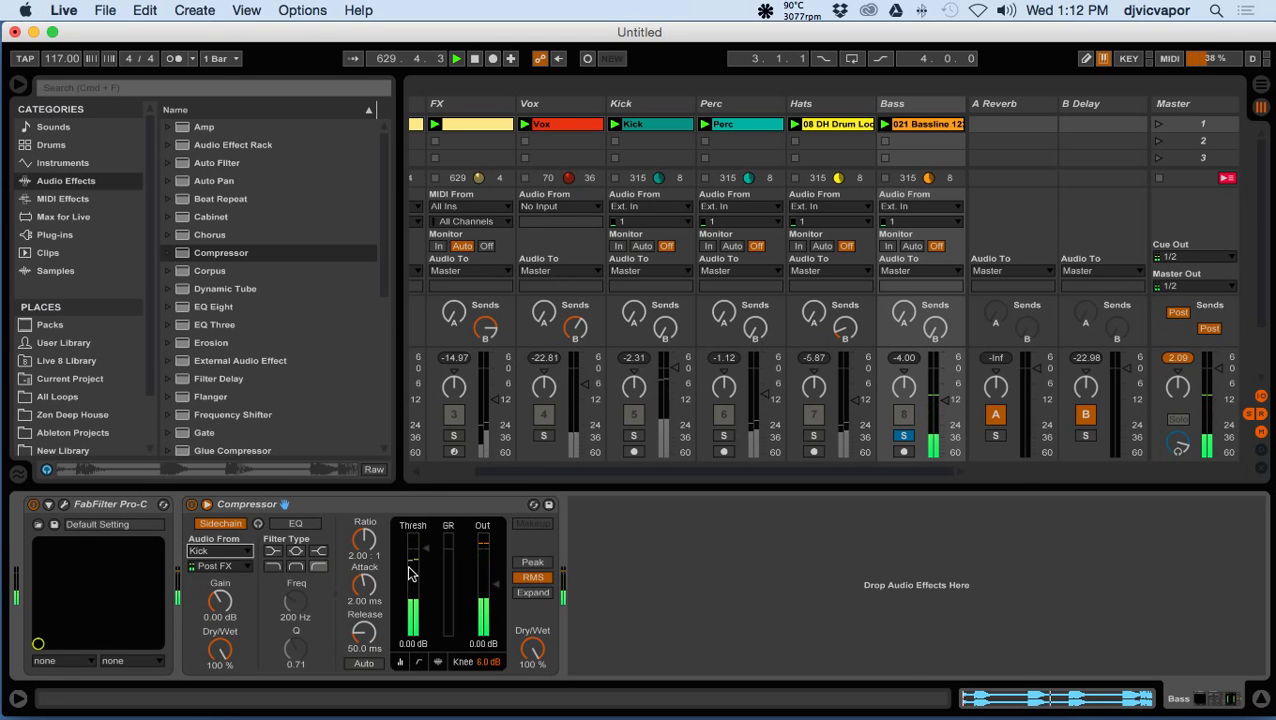
- Set the Compressor to ratio inf:1, attack 1.00 s, release 5.32 ms and threshold -32.0 dB, and audition the Bass in the full mix
left_click_drag(410, 573, 410, 577)
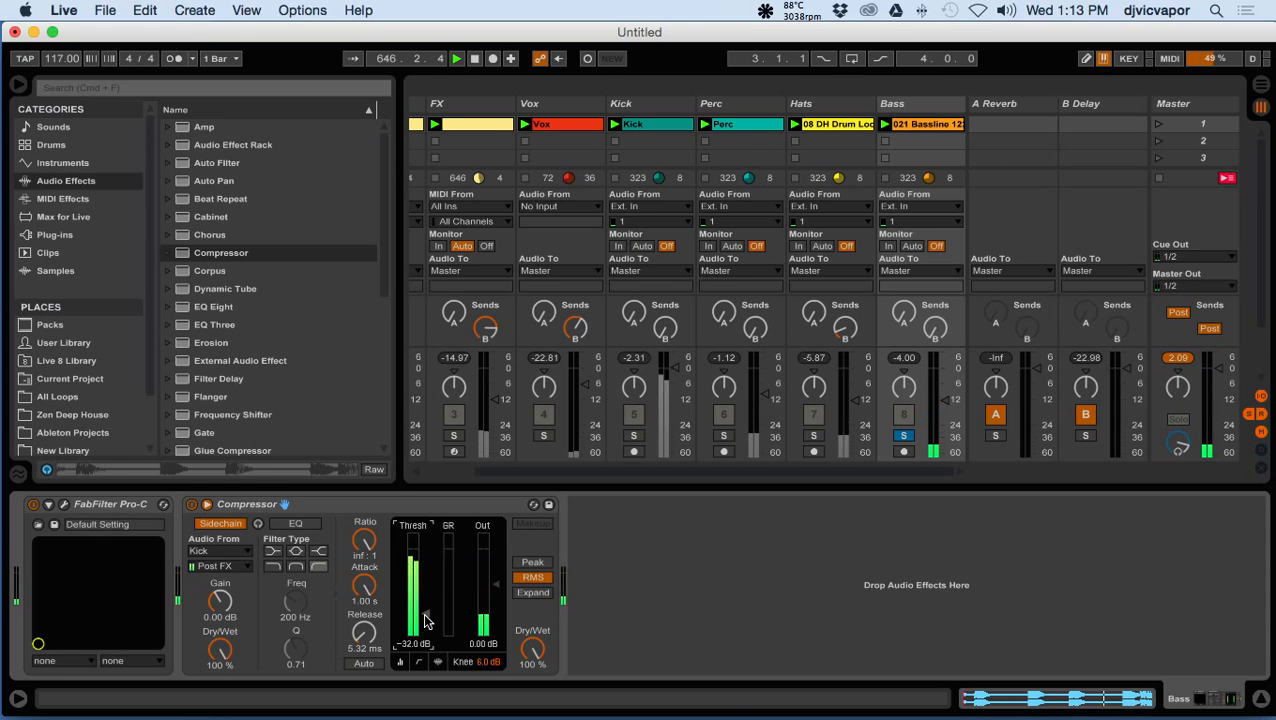
left_click(904, 437)
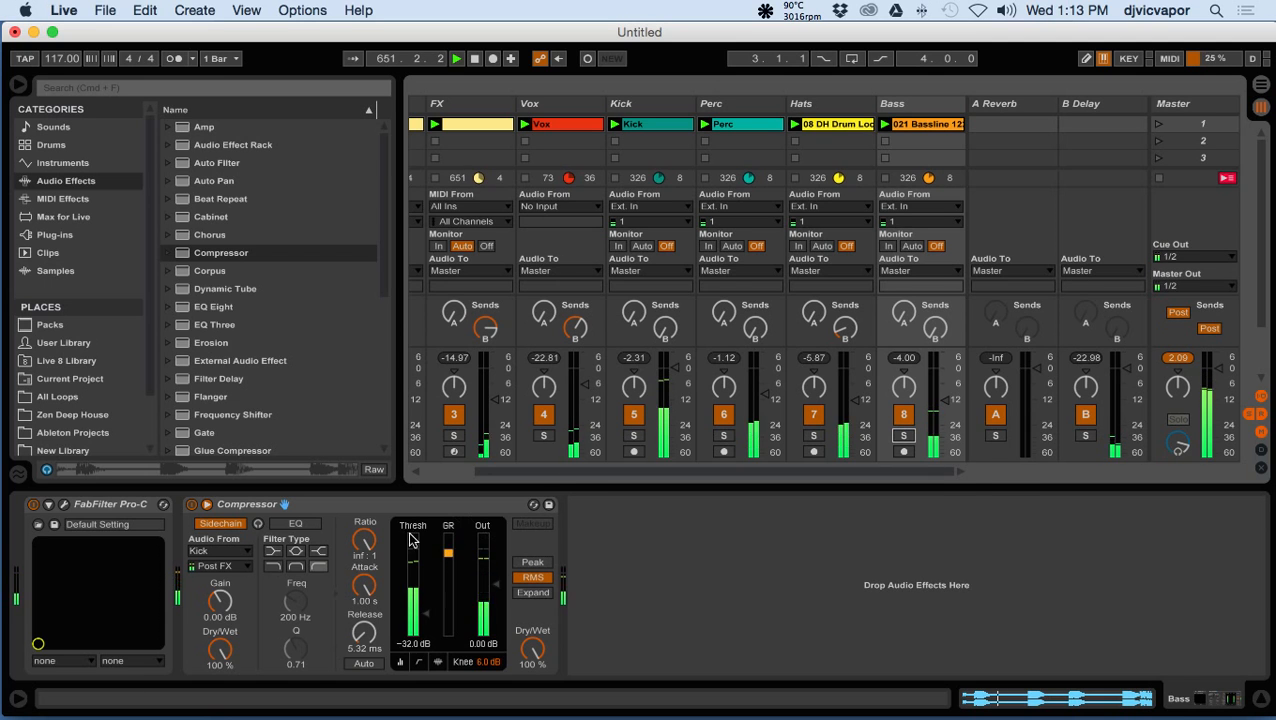
left_click(903, 436)
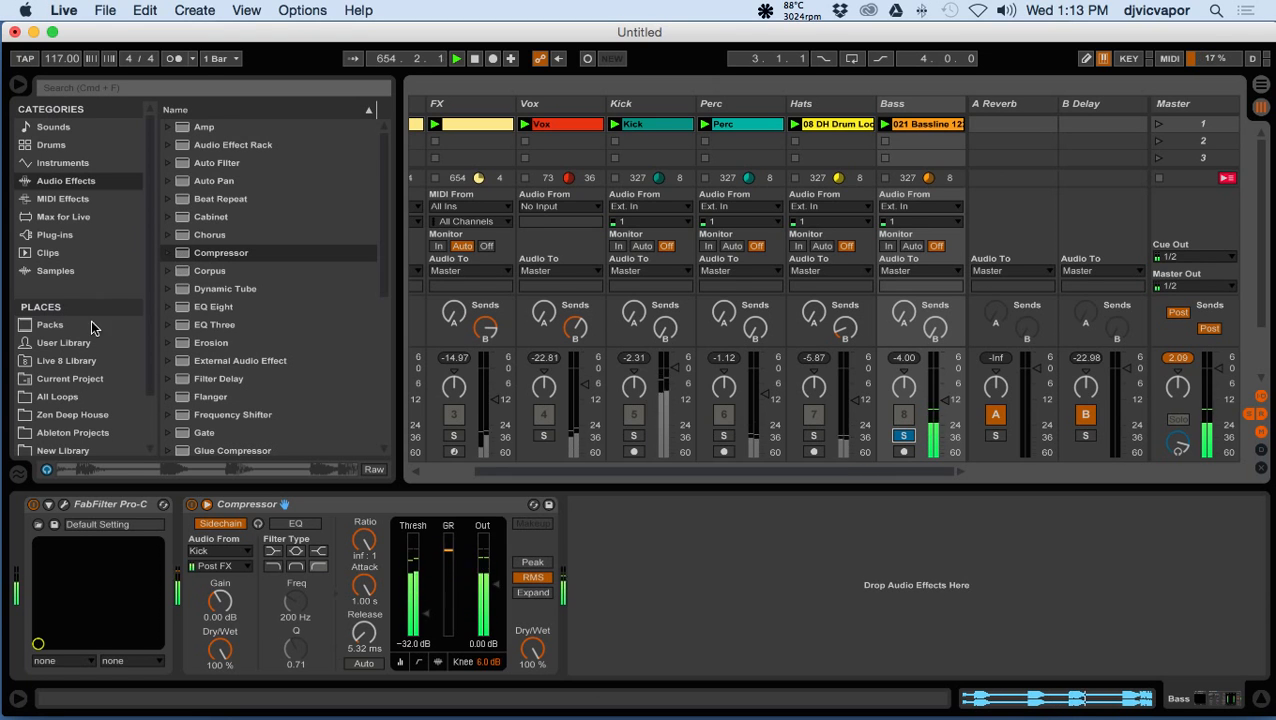
- Add the FabFilter Pro-Q plug-in after the Compressor on the Bass track
left_click(86, 236)
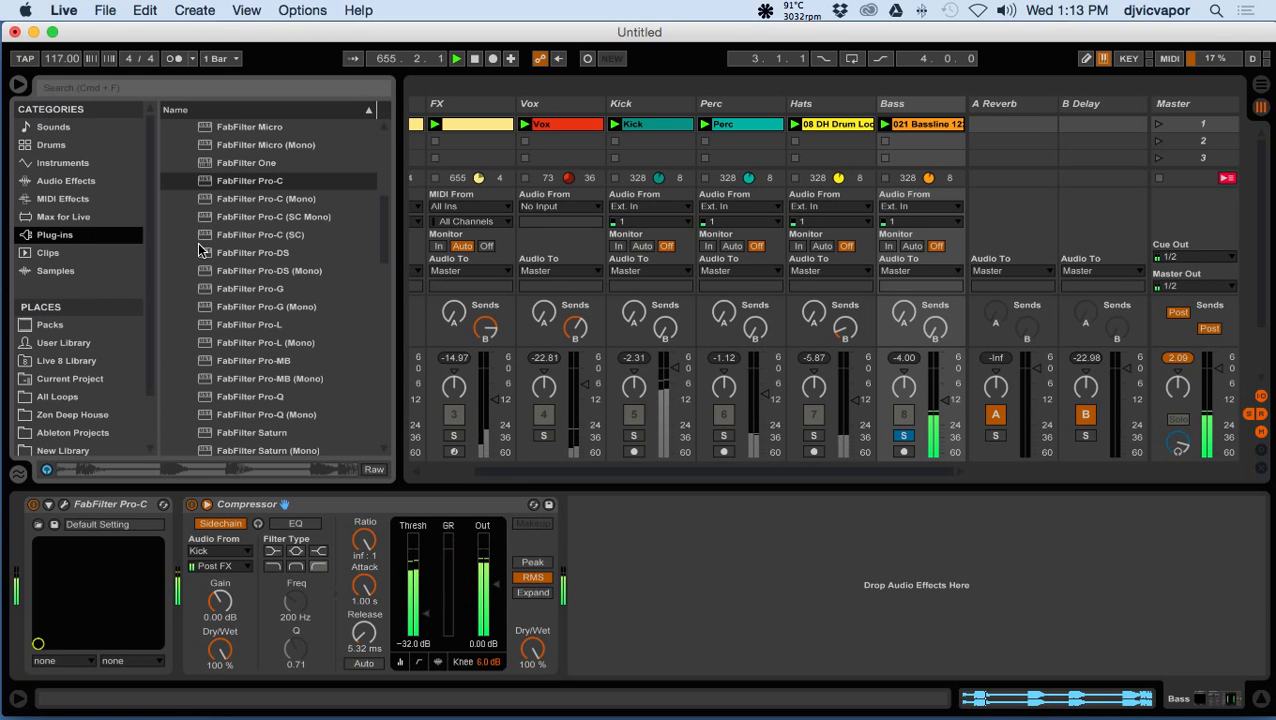
scroll(198, 252, "down", 2)
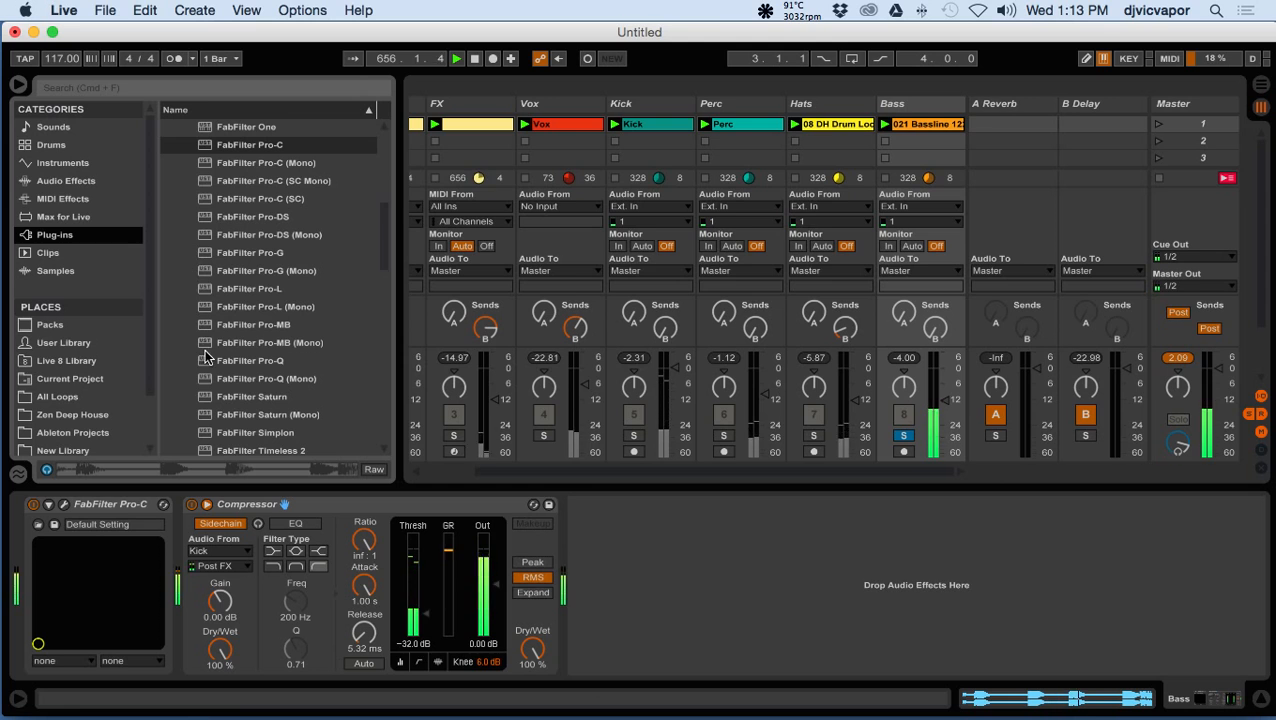
left_click_drag(250, 360, 540, 550)
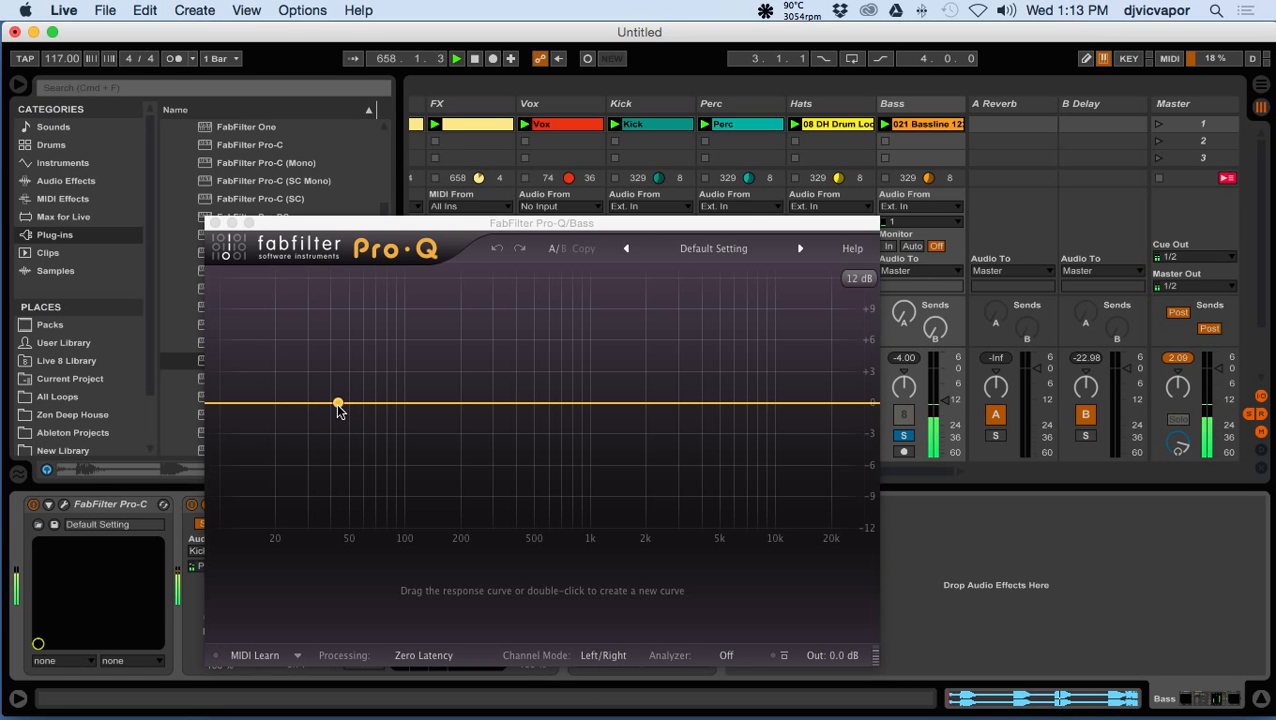
- Create a Low Shelf band in Pro-Q at about 82.4 Hz with +1.07 dB gain, and close the plug-in window
left_click_drag(338, 403, 421, 441)
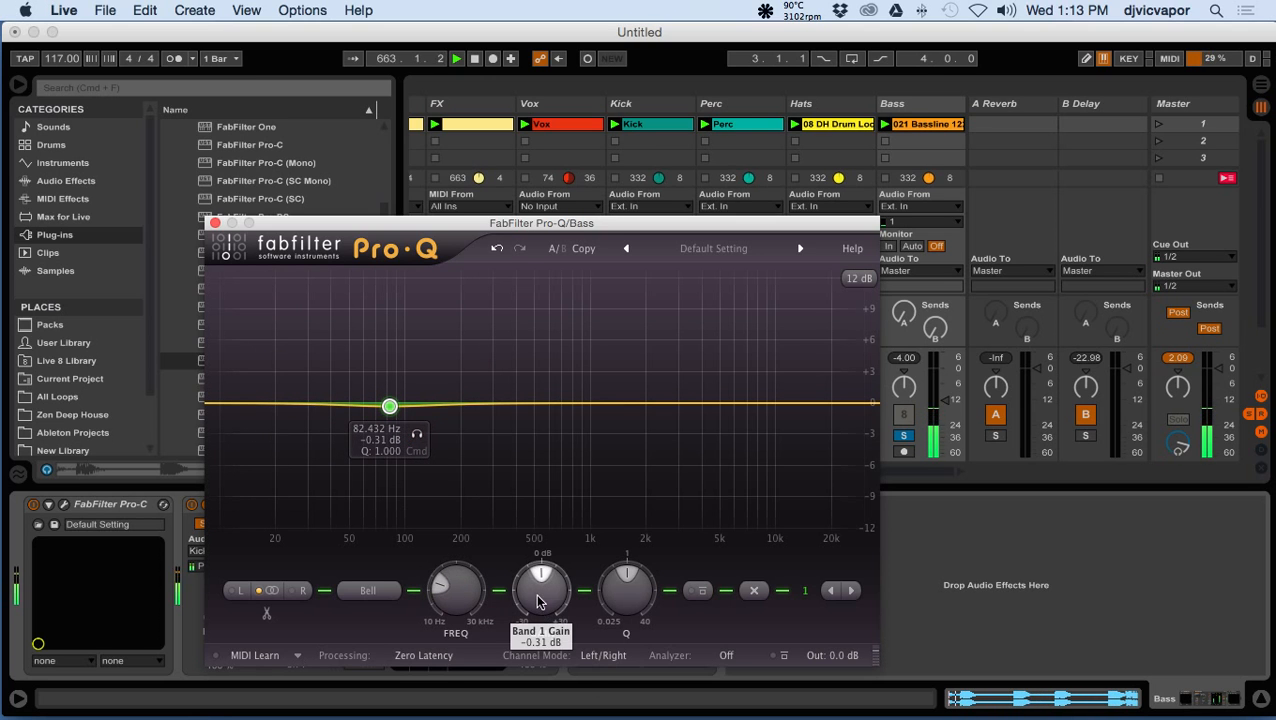
left_click_drag(540, 592, 538, 590)
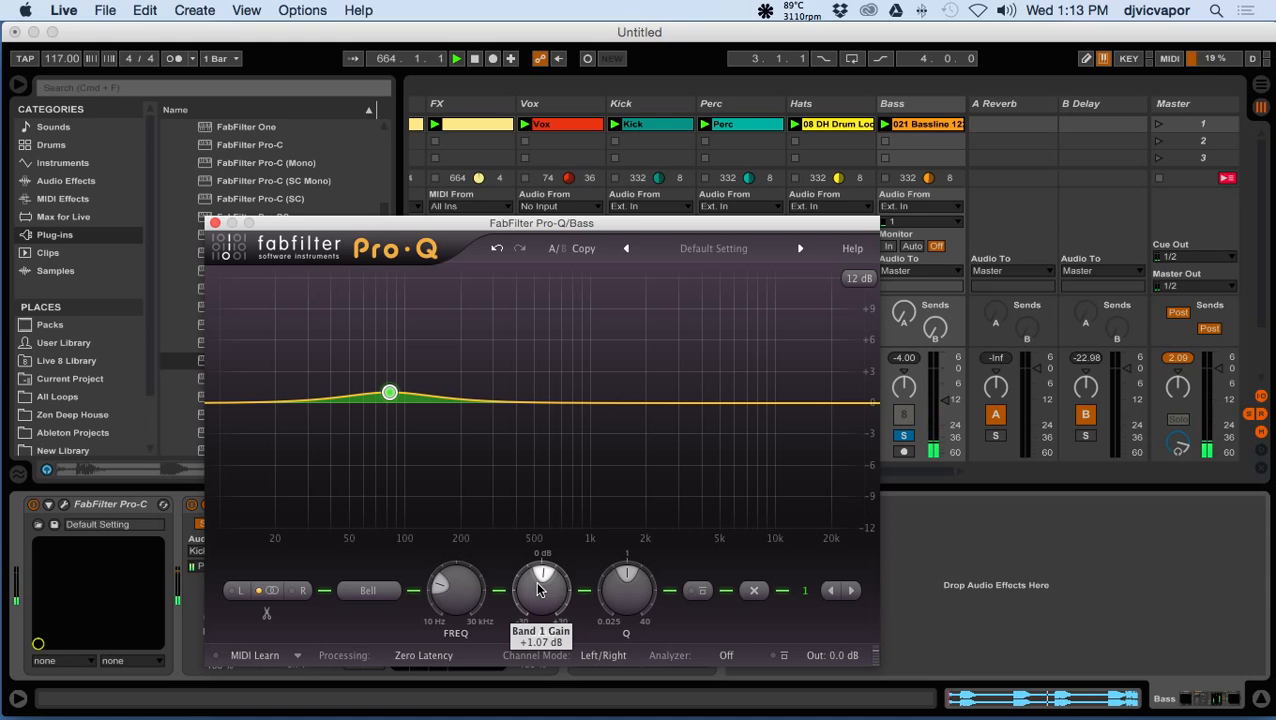
left_click(368, 590)
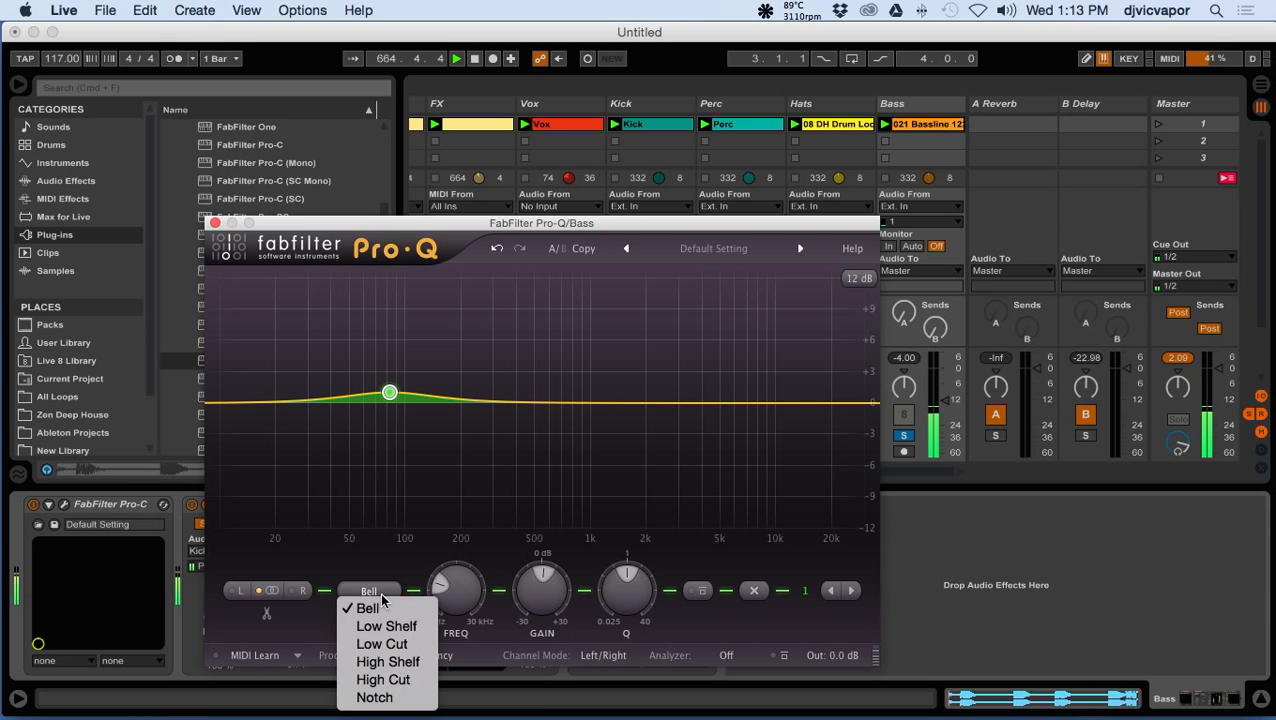
left_click(388, 627)
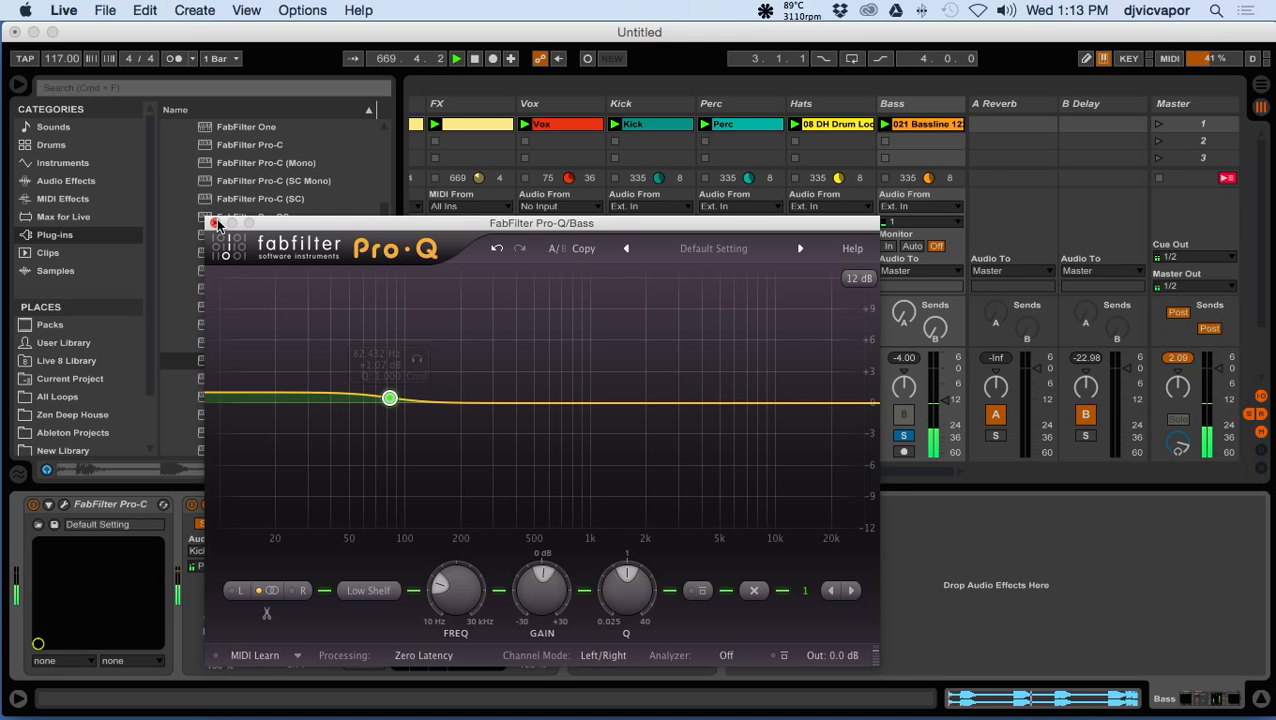
left_click(215, 222)
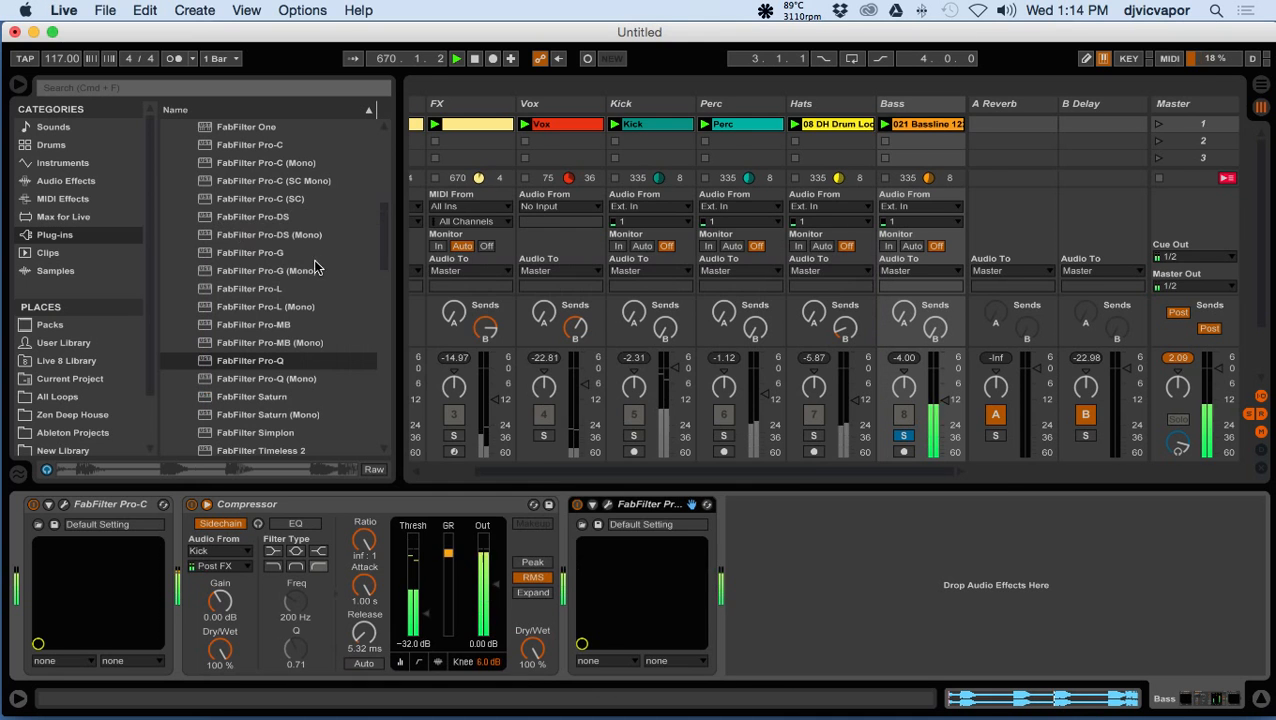
- Take the Bass track out of solo to hear the full mix, and hide the browser to show all tracks
left_click(906, 438)
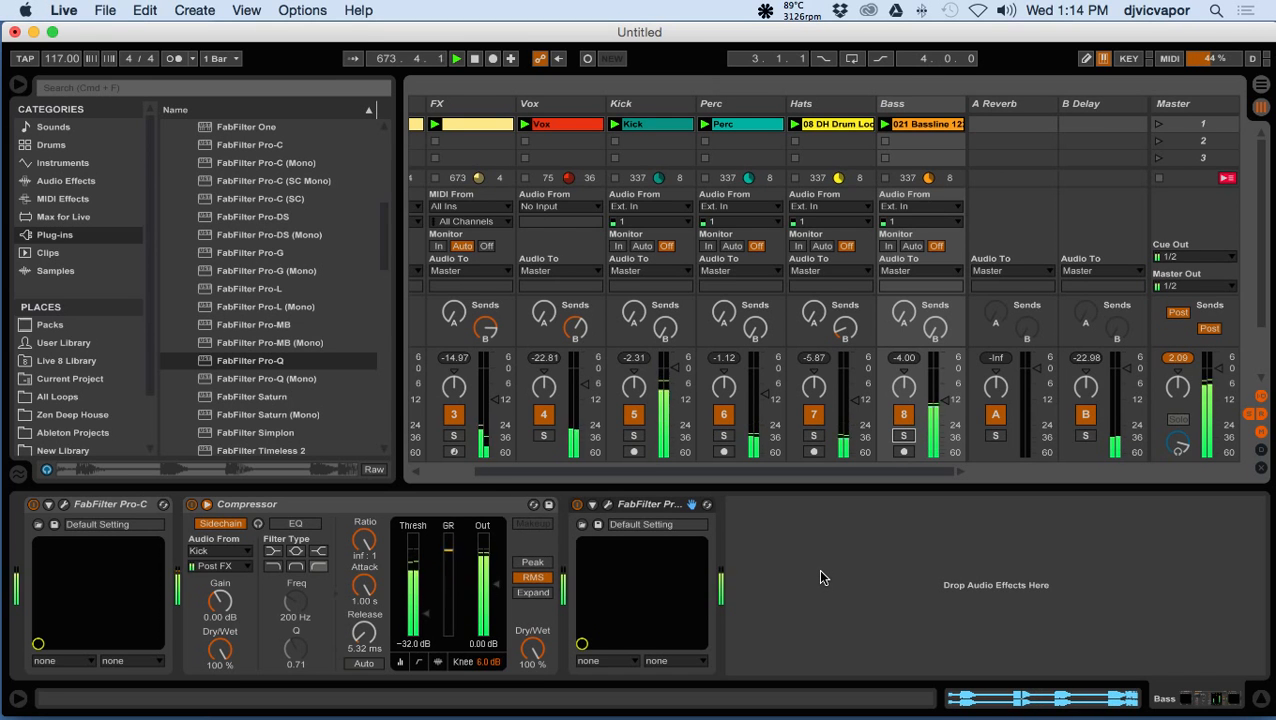
left_click_drag(810, 467, 971, 478)
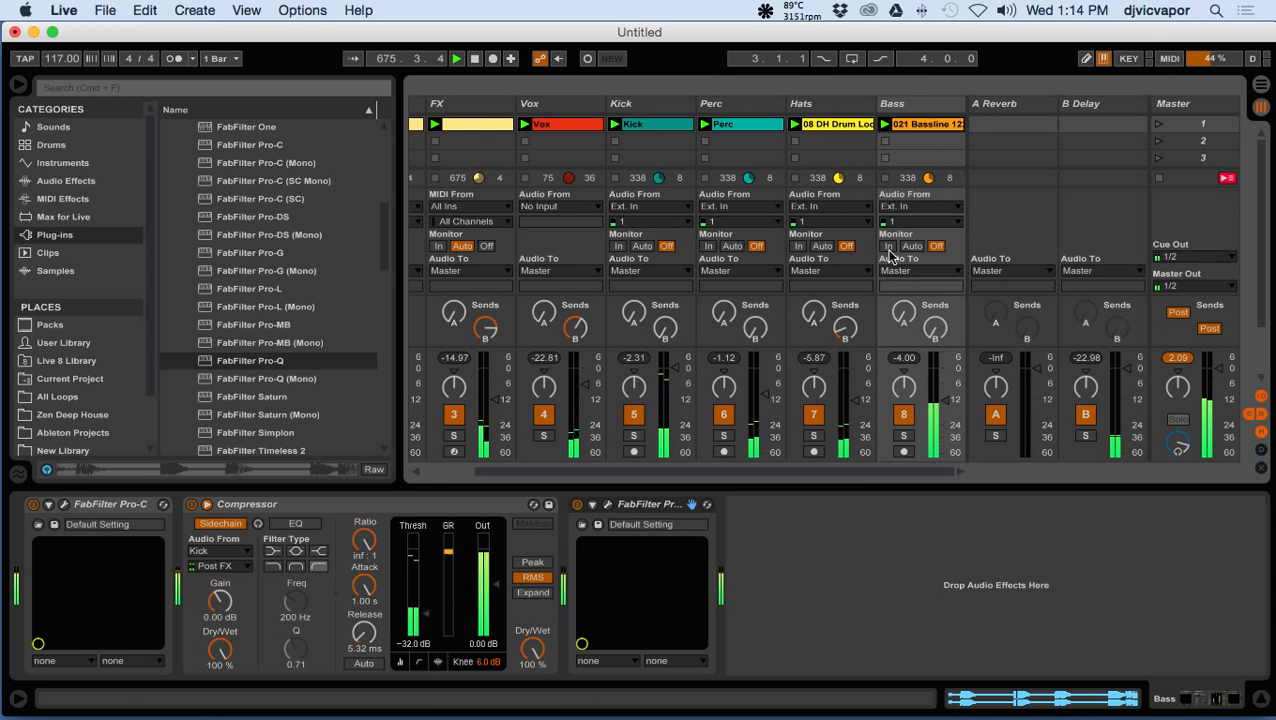
left_click(18, 84)
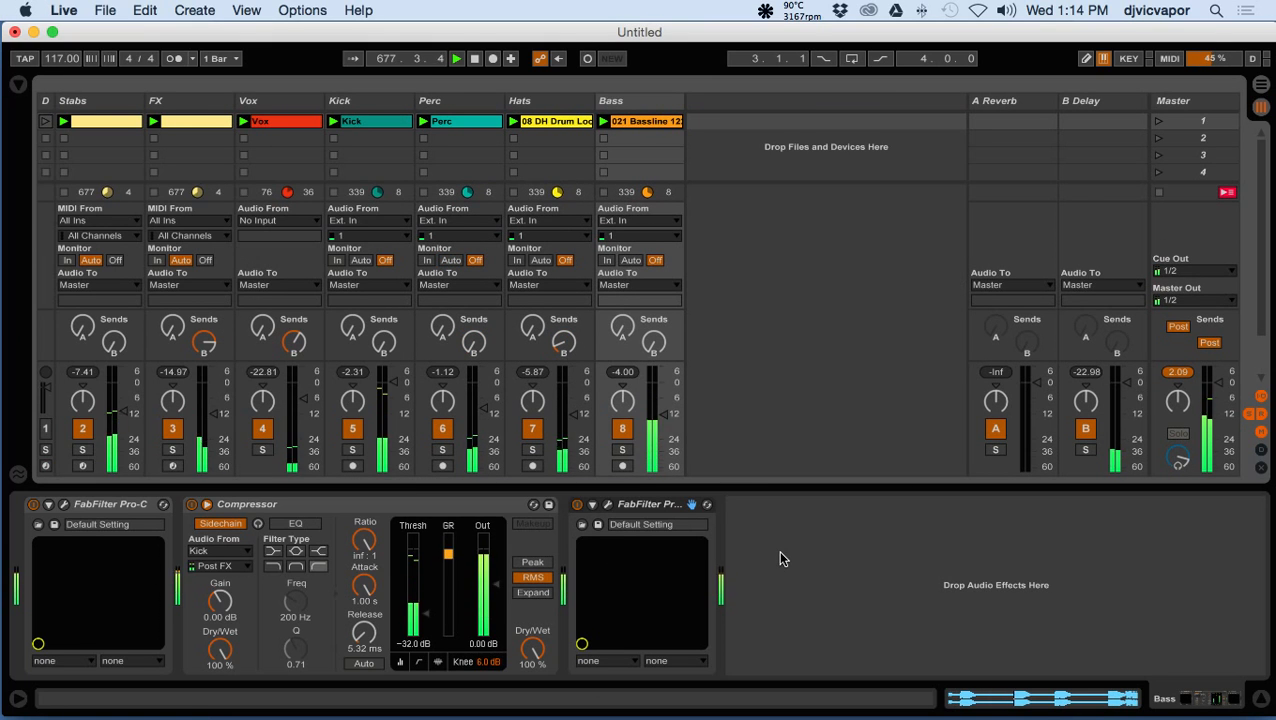